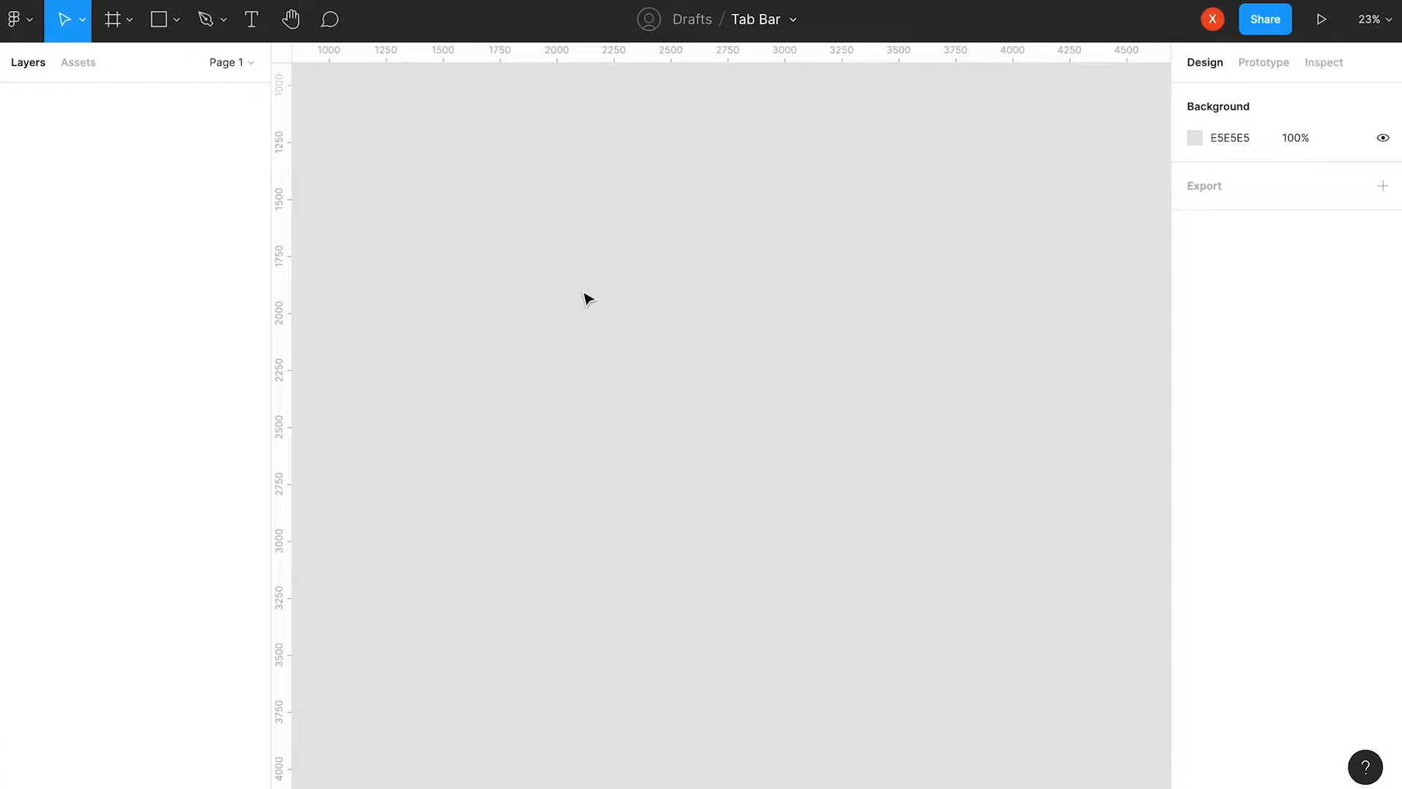
# Create an iPhone 13 / 13 Pro frame and change its fill to a very dark grey.
pyautogui.press('f')
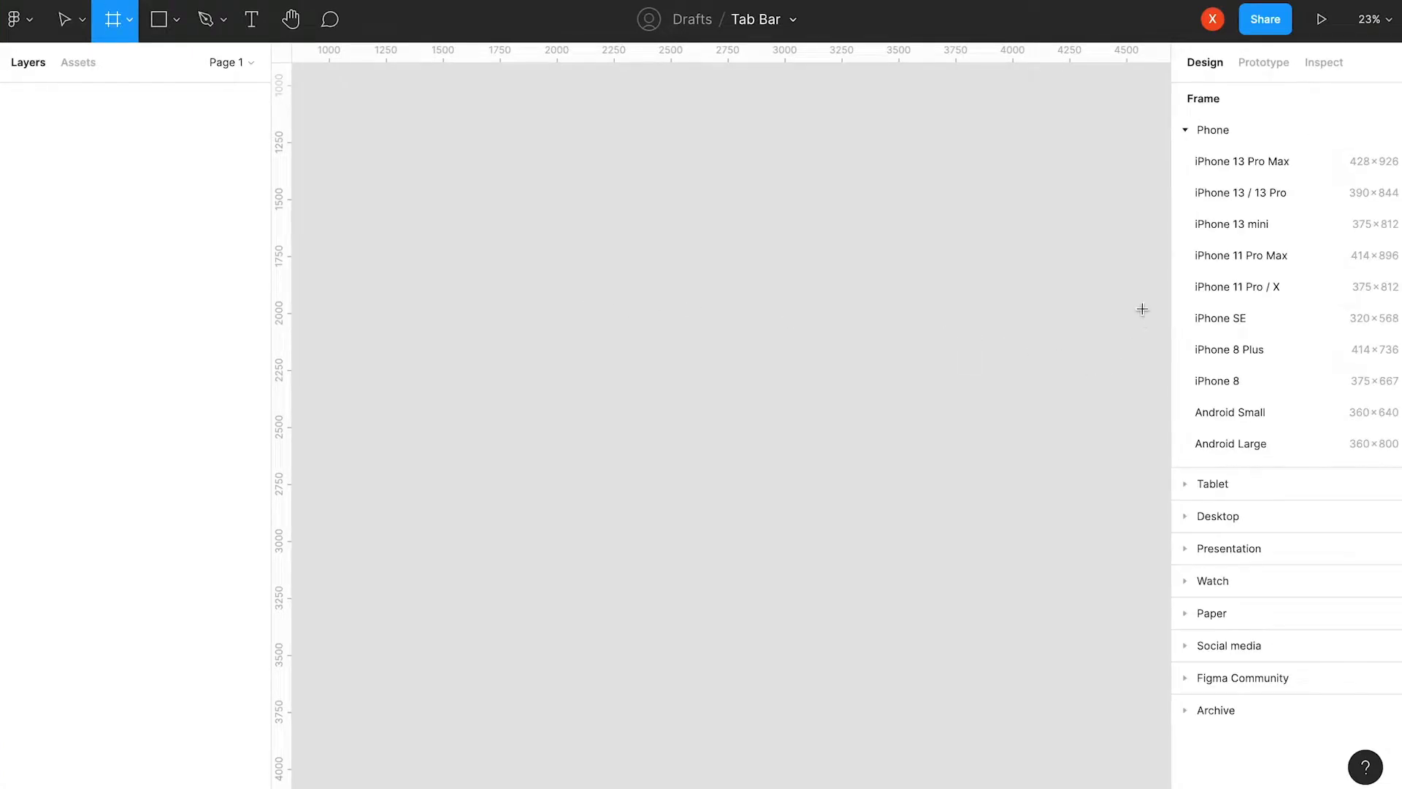
pyautogui.click(1276, 193)
pyautogui.hotkey('shift', '2')
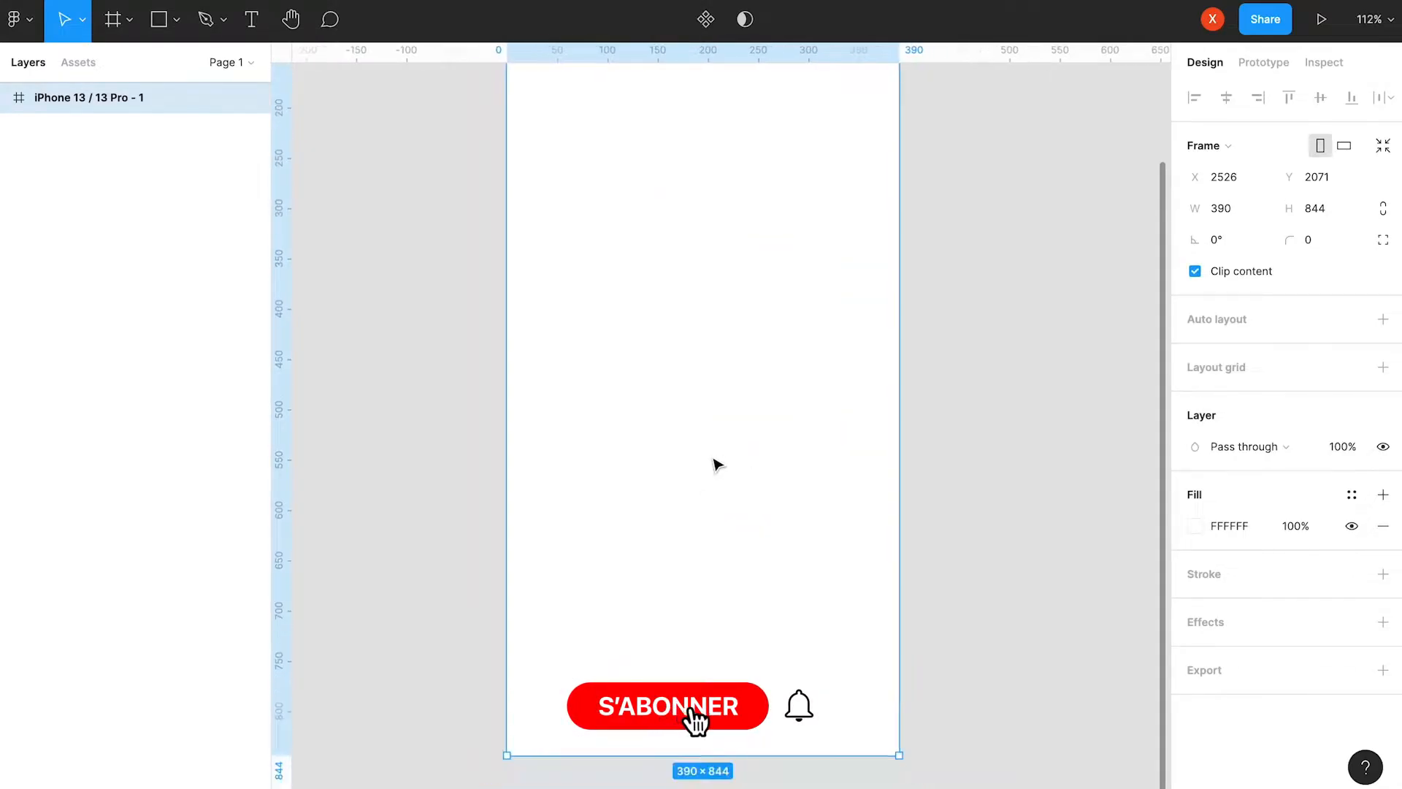
pyautogui.click(1194, 525)
pyautogui.moveTo(1032, 528); pyautogui.dragTo(922, 535)
pyautogui.click(909, 537)
# Draw a 390 × 50 rectangle spanning the full width of the phone frame near its lower end, at Y 729.
pyautogui.hscroll(1, 627, 671)
pyautogui.press('r')
pyautogui.moveTo(555, 619)
pyautogui.mouseDown()
pyautogui.moveTo(597, 670)
pyautogui.moveTo(484, 643)
pyautogui.mouseUp()
pyautogui.moveTo(597, 646); pyautogui.dragTo(857, 645)
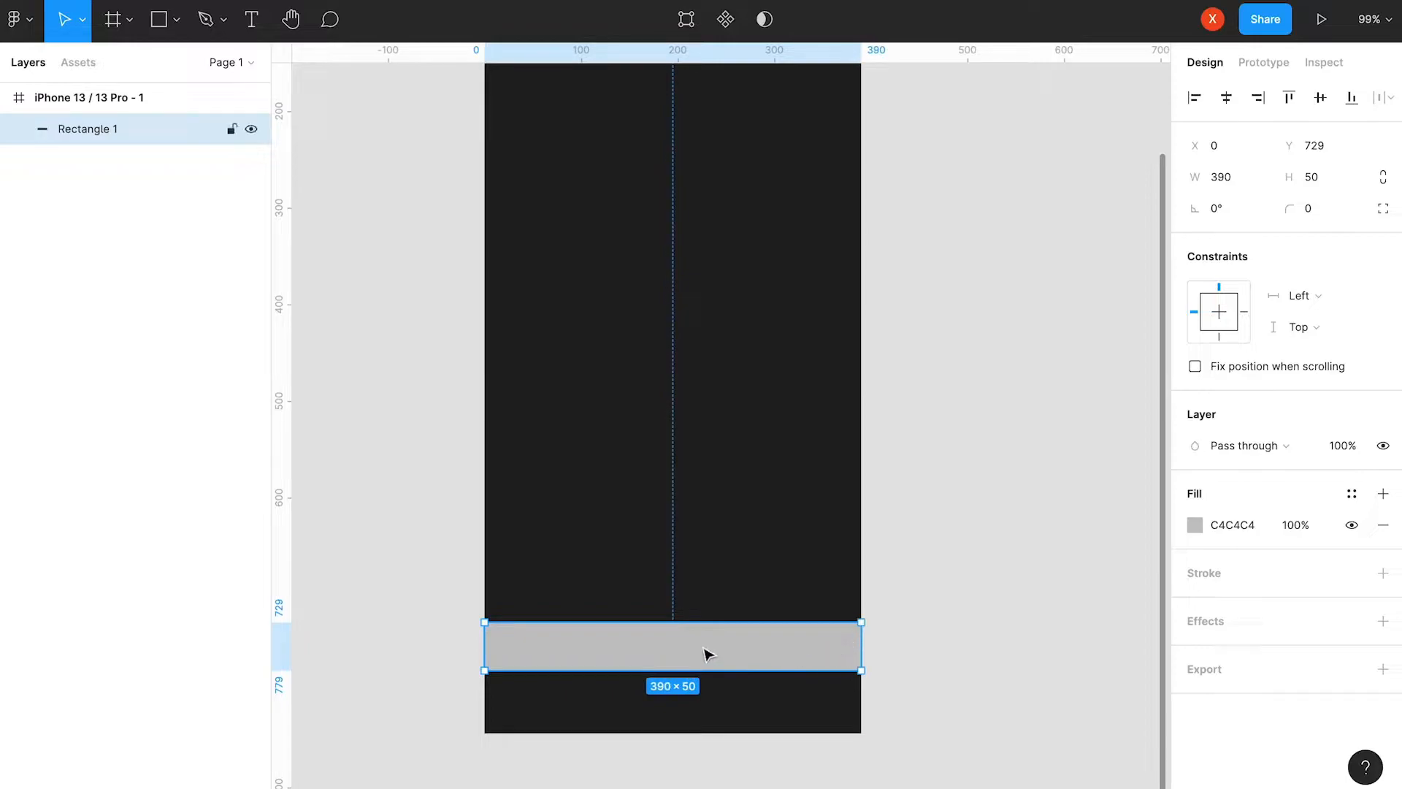
# Draw a 48 × 48 circle centred on the bar's upper edge, at X 126, Y 705.
pyautogui.scroll(3, 661, 645)
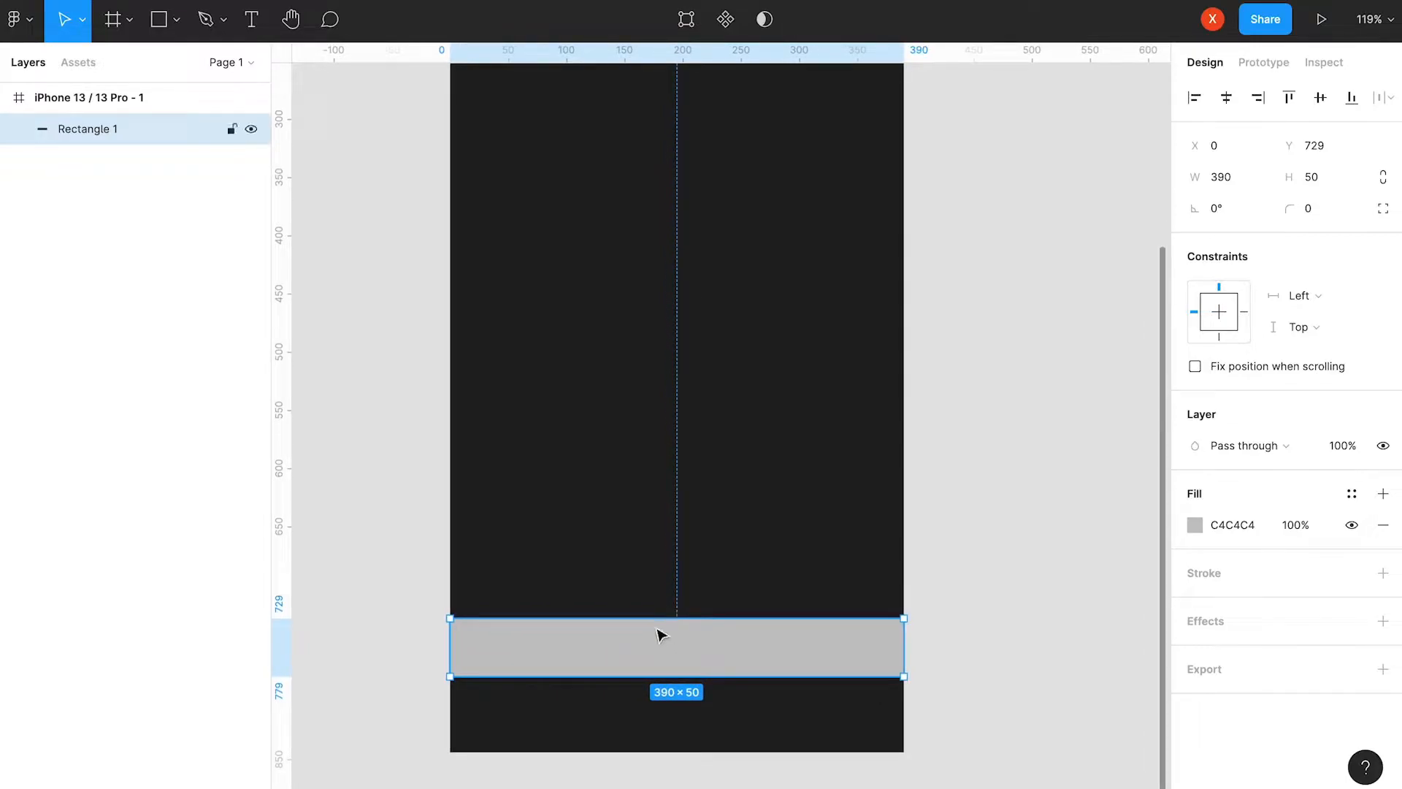
pyautogui.press('o')
pyautogui.moveTo(606, 552)
pyautogui.mouseDown()
pyautogui.moveTo(662, 609)
pyautogui.moveTo(642, 591)
pyautogui.moveTo(632, 624)
pyautogui.moveTo(645, 628)
pyautogui.mouseUp()
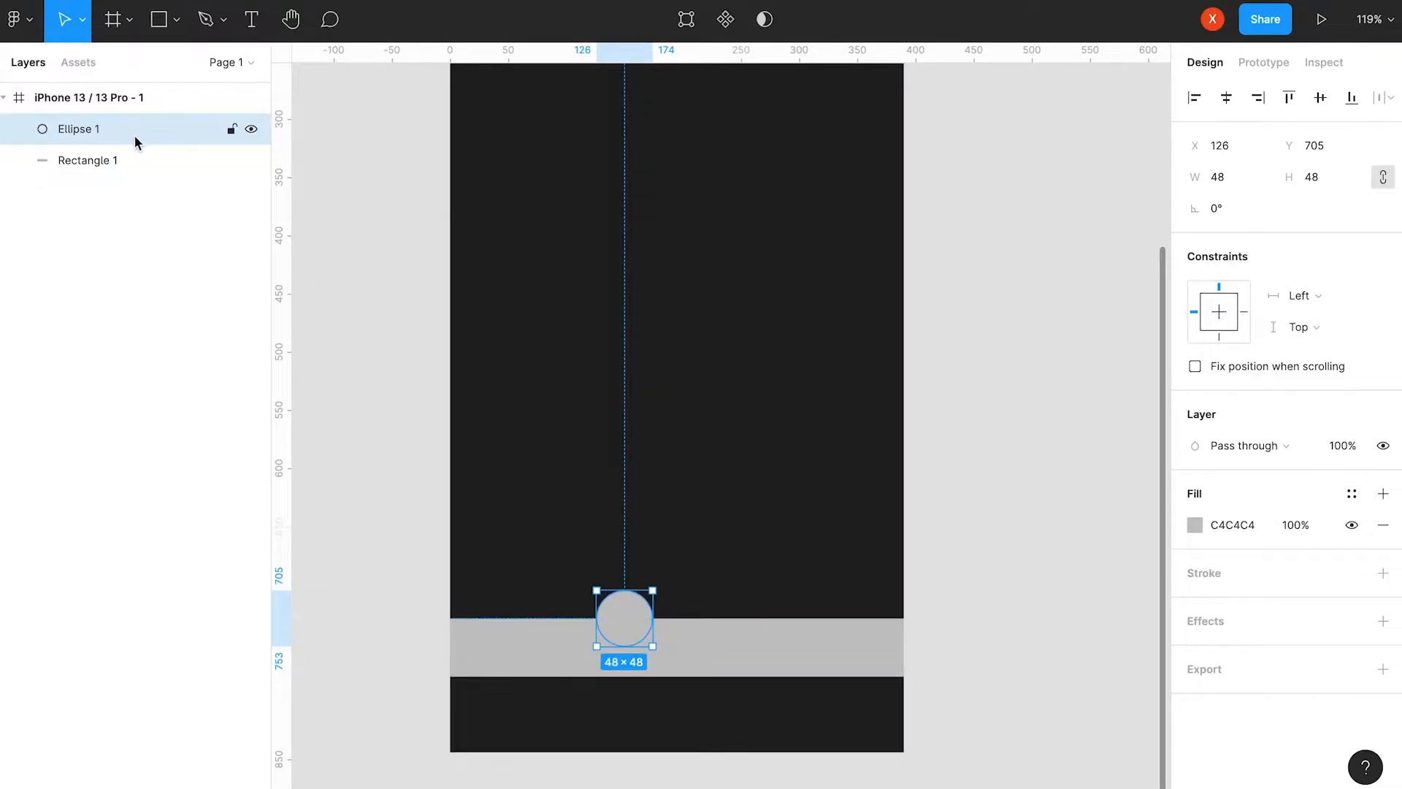
# Subtract the circle from the rectangle to cut a half-round notch in the bar.
pyautogui.keyDown('shift'); pyautogui.click(119, 162); pyautogui.keyUp('shift')
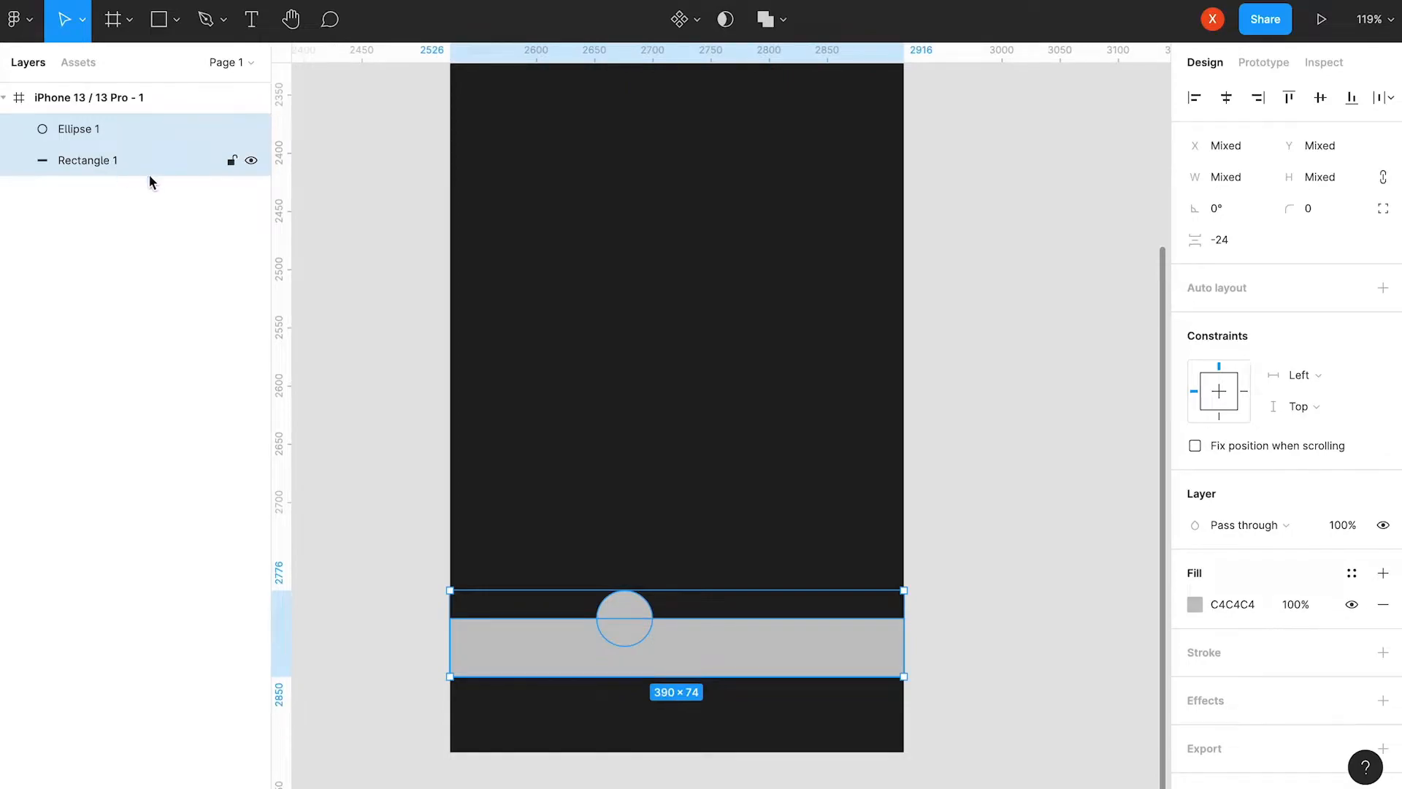
pyautogui.click(783, 24)
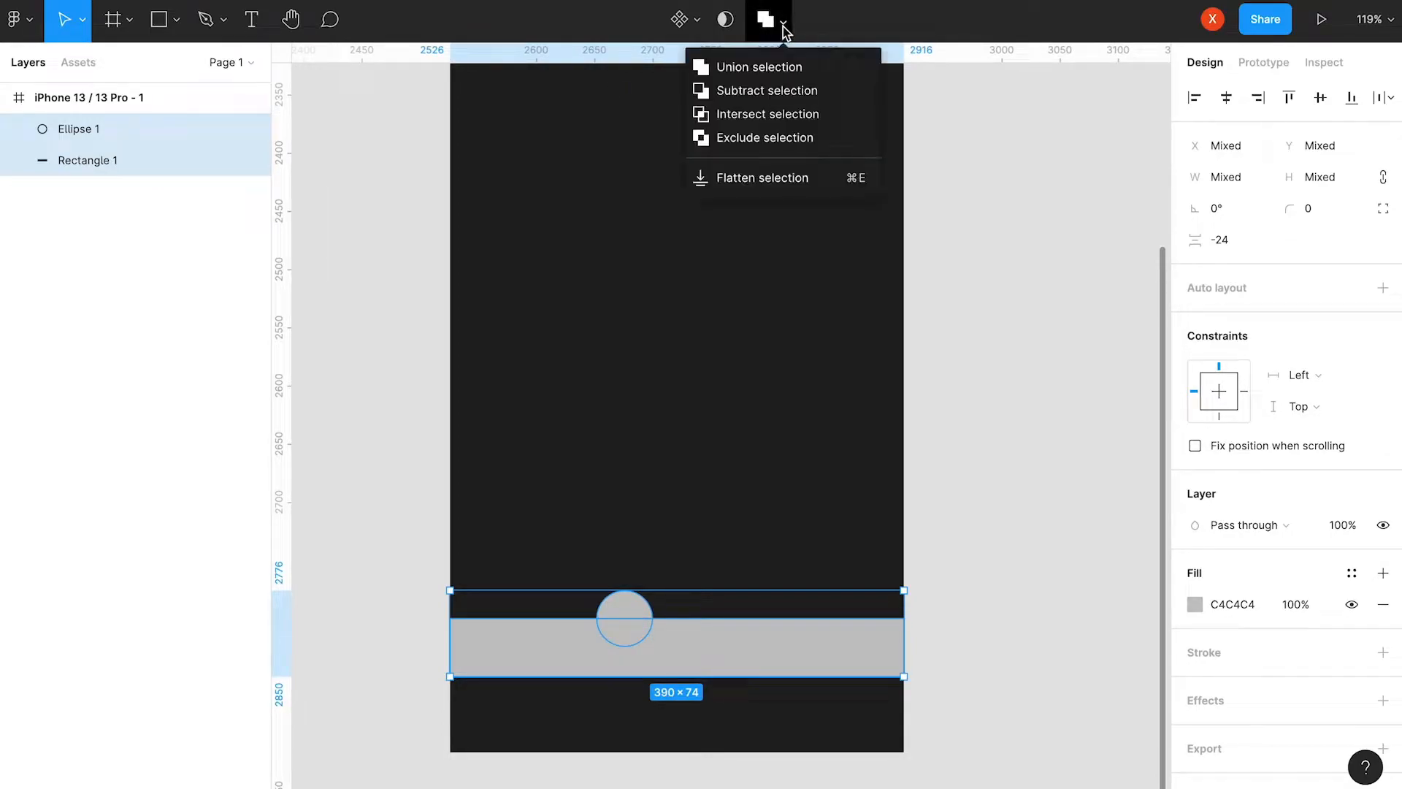
pyautogui.click(754, 92)
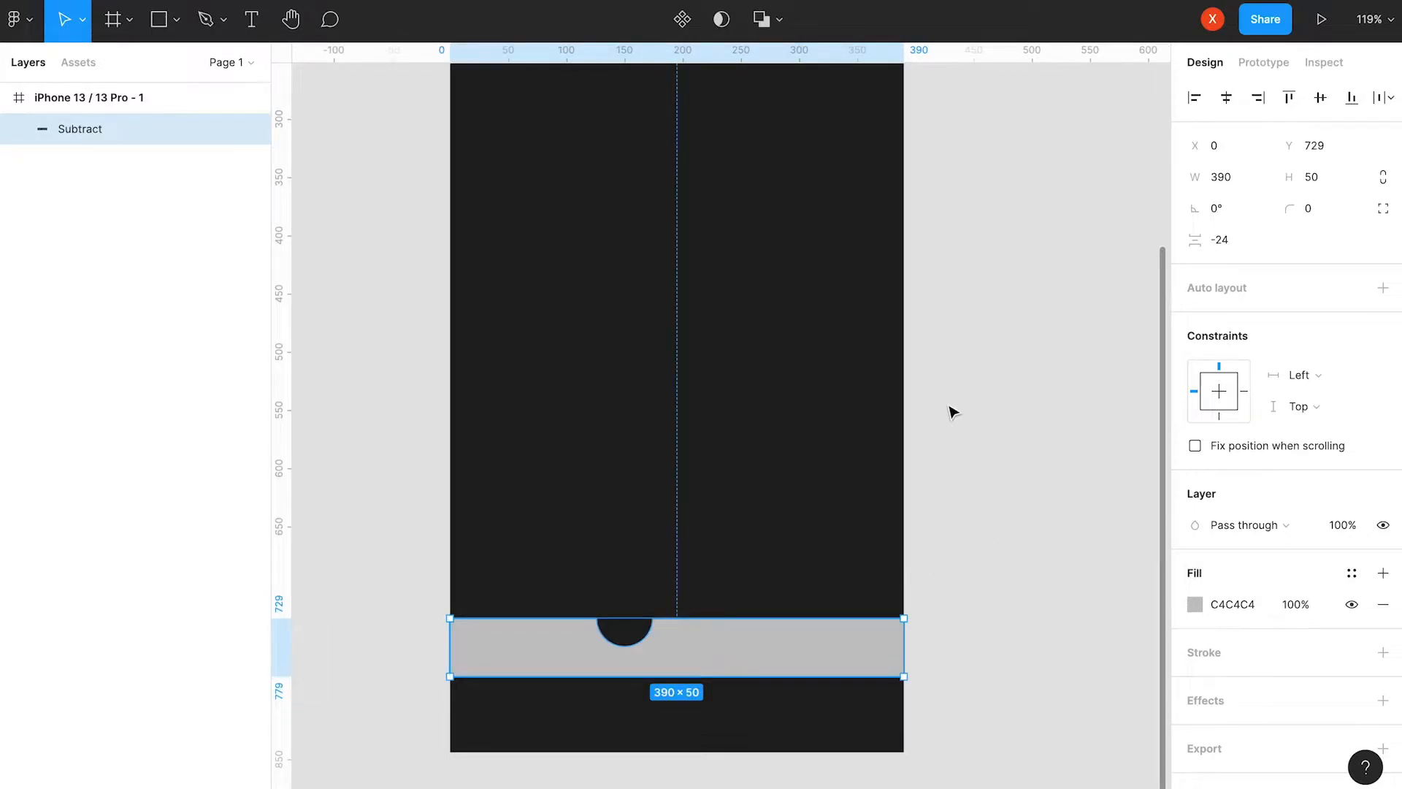
# Duplicate the iPhone frame with its notched bar beside the original.
pyautogui.scroll(-5, 953, 412)
pyautogui.scroll(2, 896, 117)
pyautogui.hscroll(2, 896, 117)
pyautogui.click(715, 117)
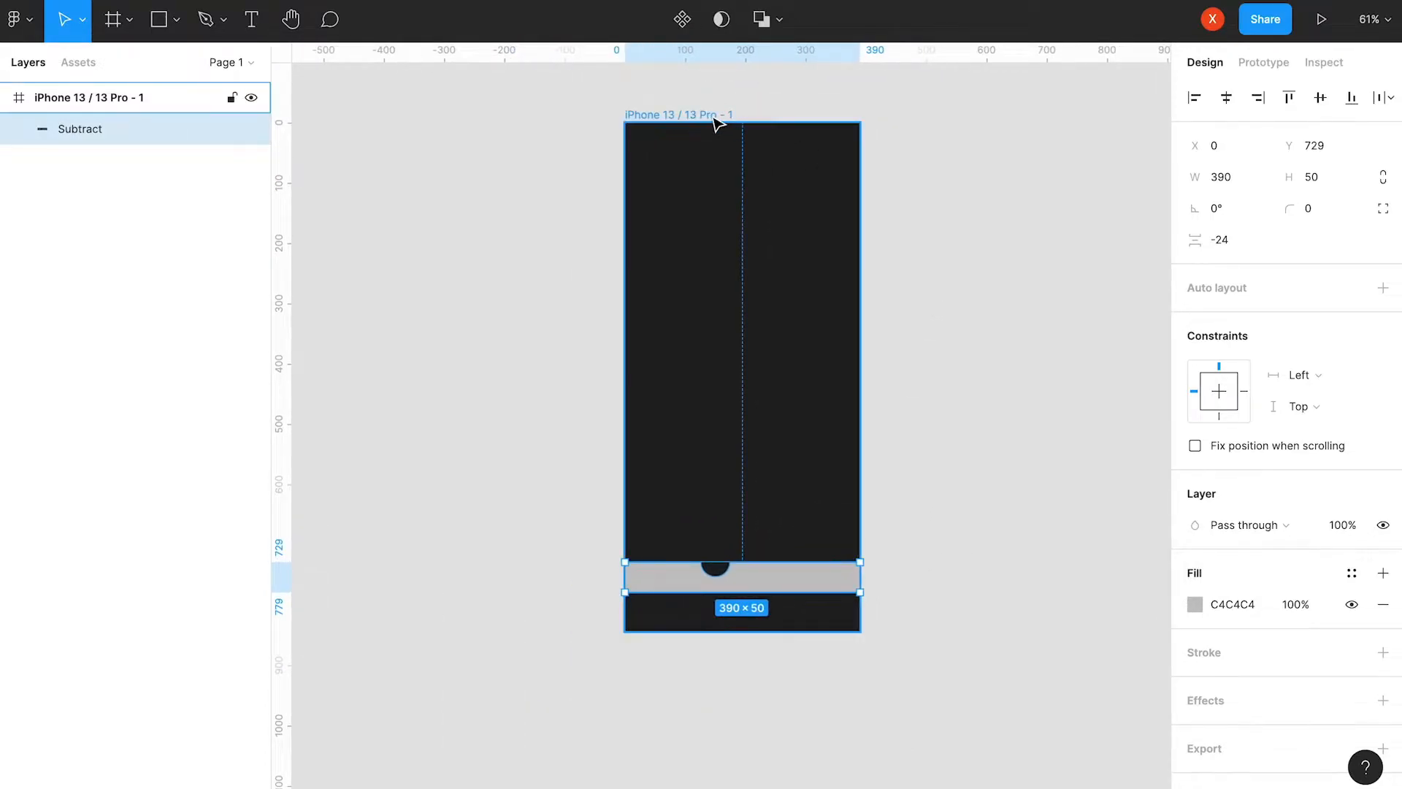
pyautogui.hotkey('ctrl', 'd')
# In the duplicated frame's Subtract group, move Ellipse 1 to the right to X 246.
pyautogui.click(1014, 588)
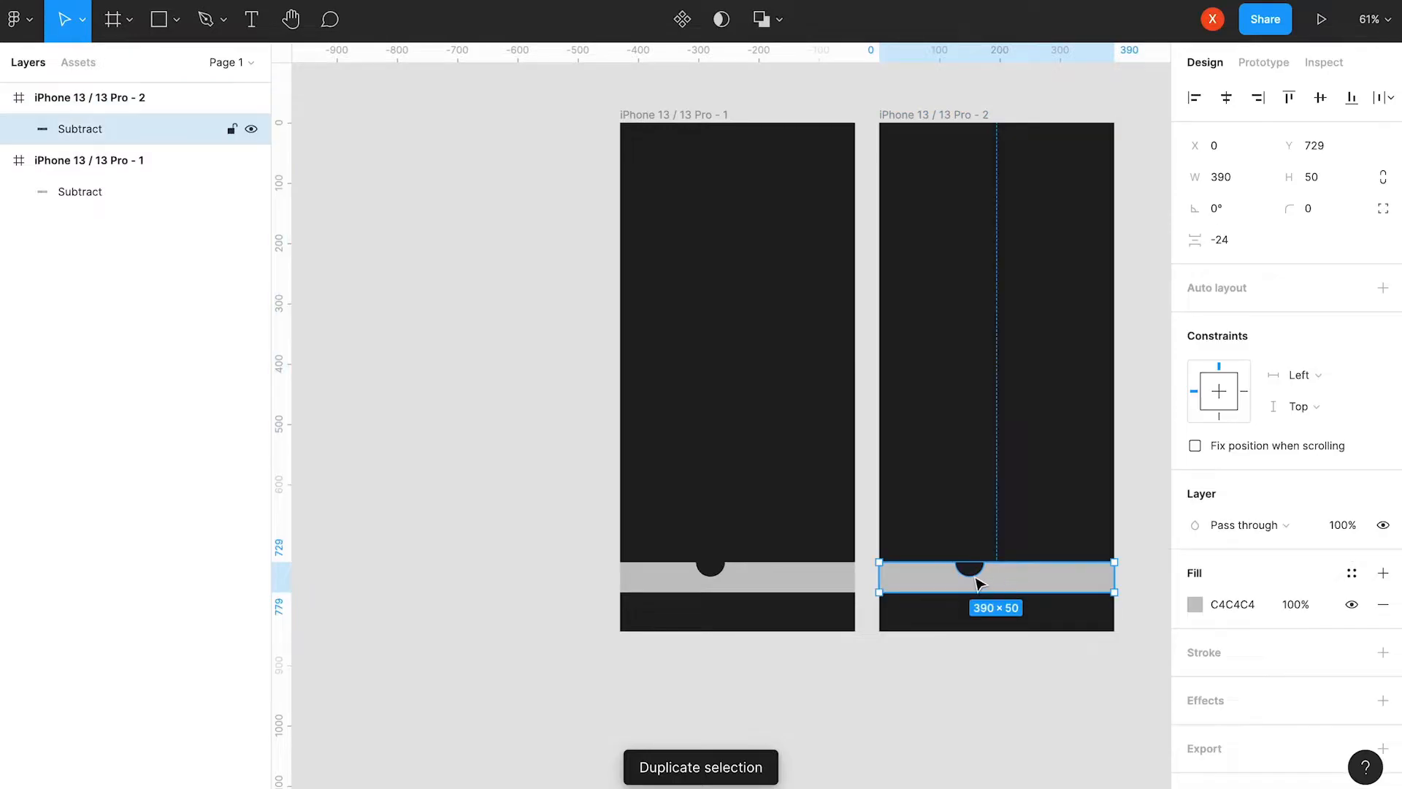
pyautogui.click(18, 129)
pyautogui.click(142, 172)
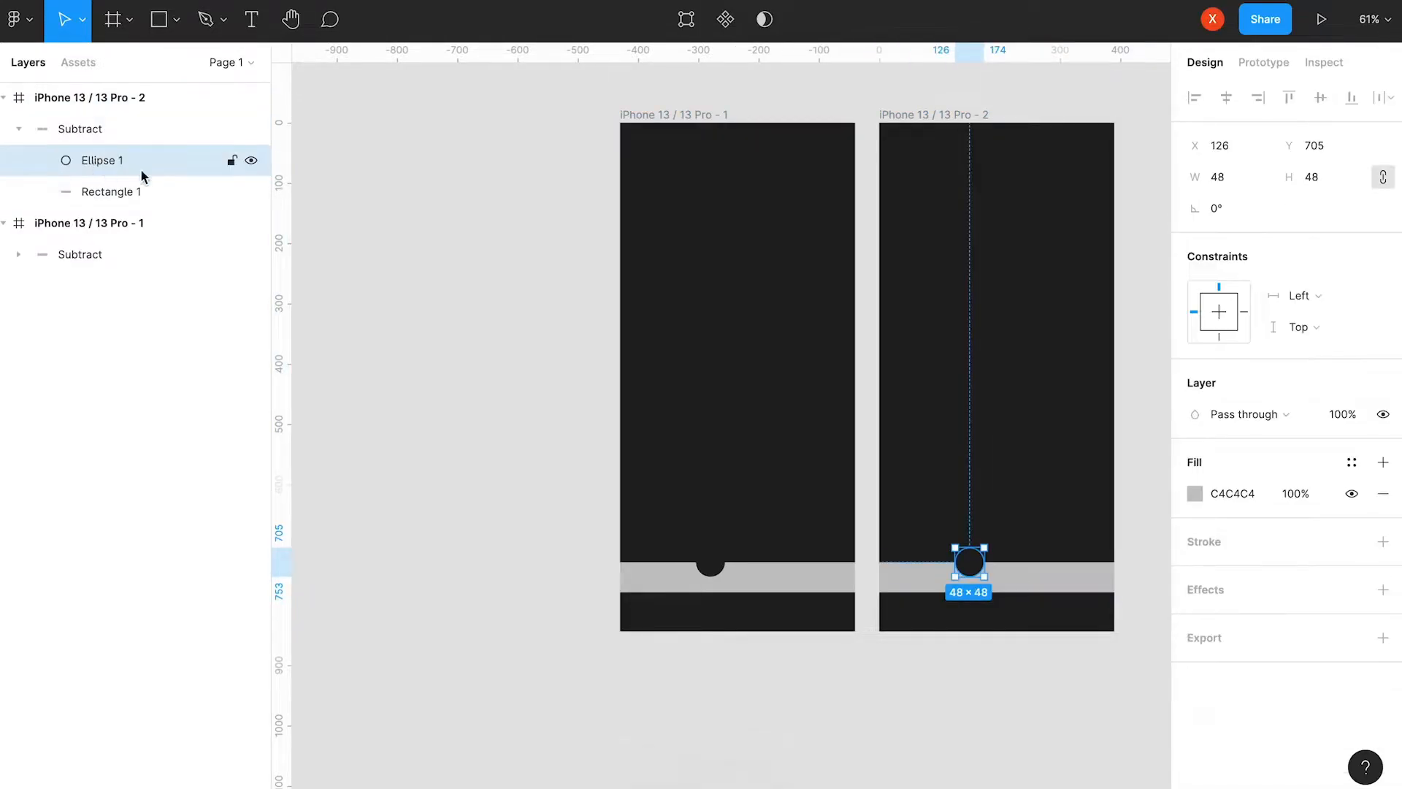
pyautogui.hotkey('shift', 'Right')
pyautogui.hotkey('shift', 'Right')
pyautogui.hotkey('shift', 'Right')
pyautogui.hotkey('shift', 'Right')
pyautogui.hotkey('shift', 'Right')
pyautogui.hotkey('shift', 'Right')
pyautogui.hotkey('shift', 'Right')
pyautogui.hotkey('shift', 'Right')
pyautogui.hotkey('shift', 'Right')
pyautogui.hotkey('shift', 'Right')
pyautogui.hotkey('shift', 'Right')
pyautogui.hotkey('shift', 'Right')
pyautogui.hotkey('shift', 'Right')
pyautogui.hotkey('shift', 'Right')
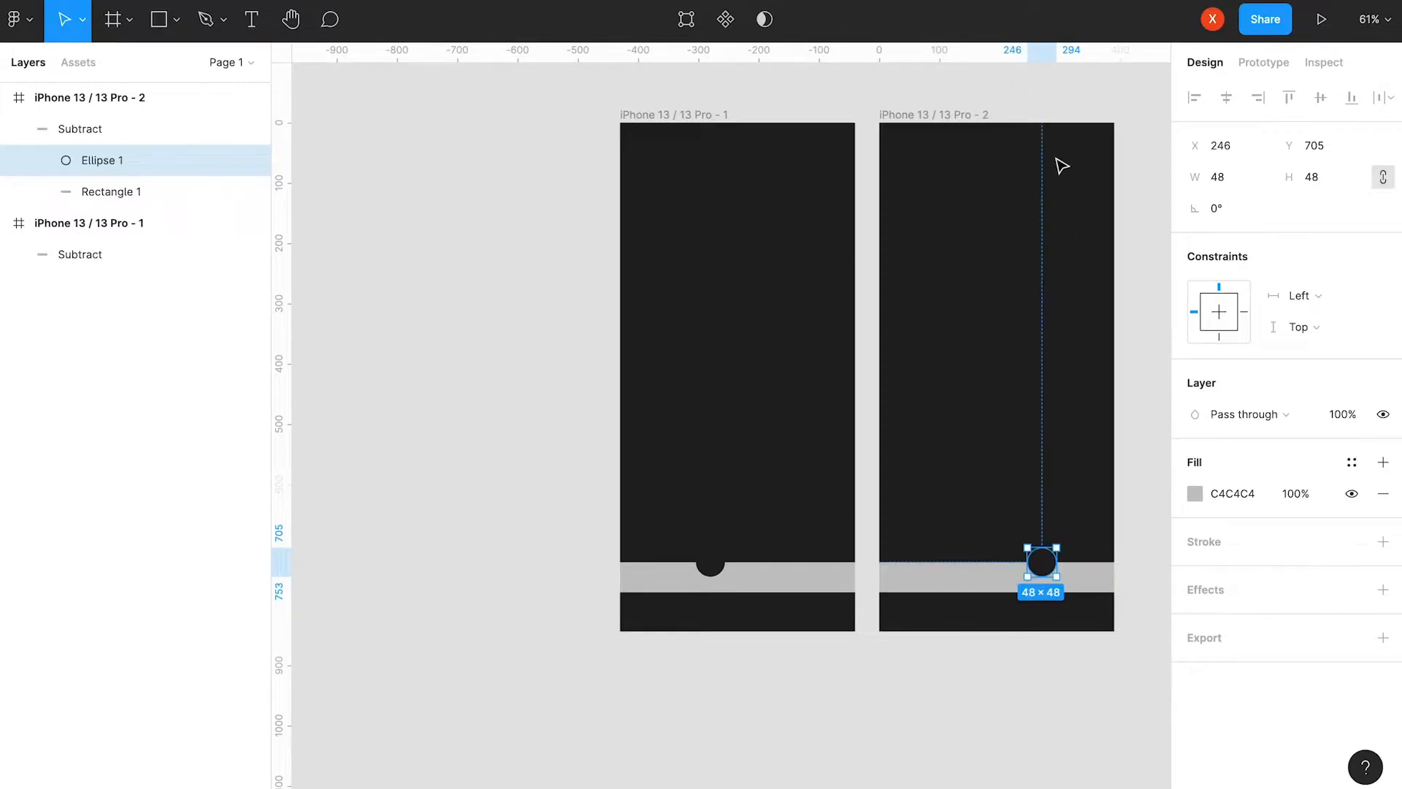
pyautogui.click(940, 84)
# Connect the first frame's notched bar to the second frame with an On tap, Navigate to interaction using Smart animate.
pyautogui.scroll(5, 862, 581)
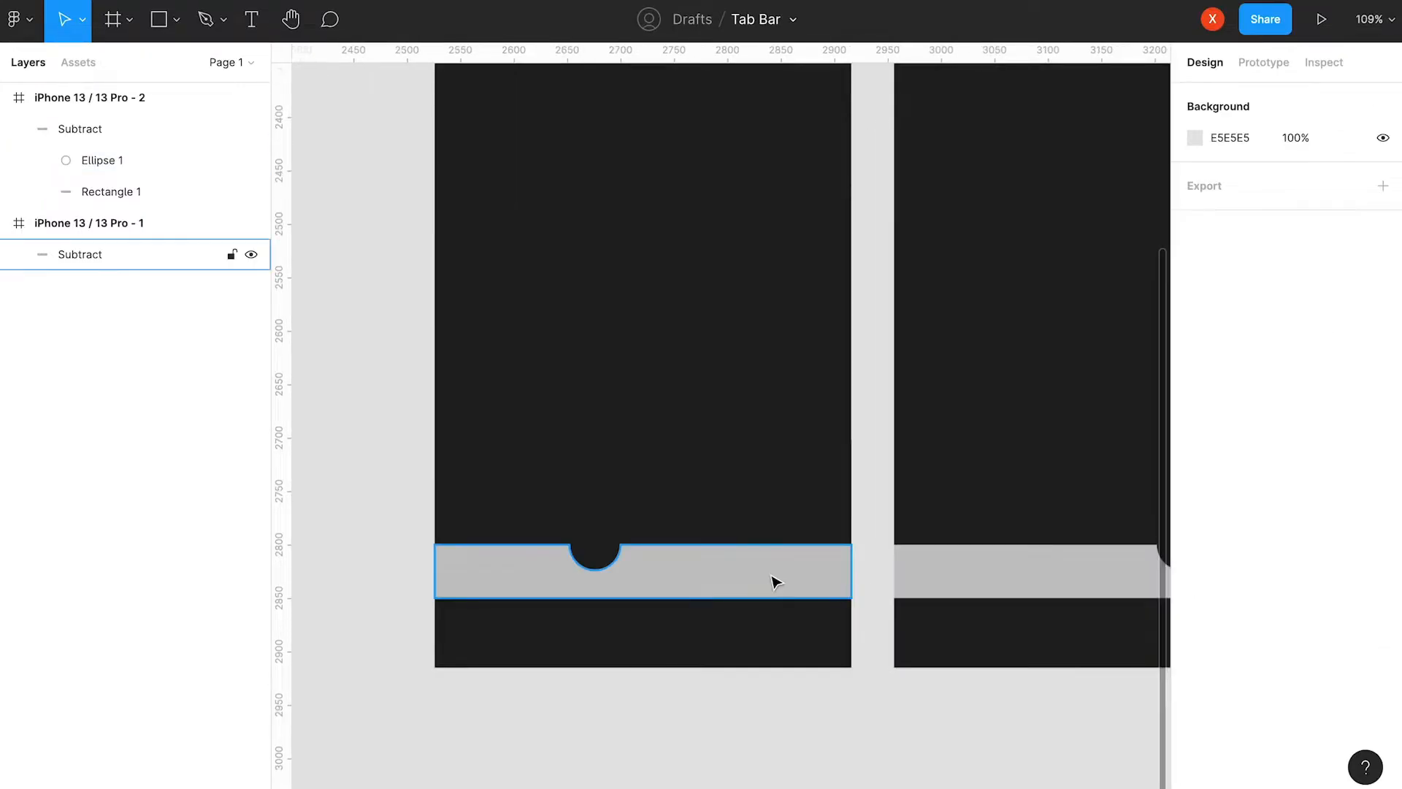
pyautogui.click(773, 579)
pyautogui.click(1255, 66)
pyautogui.moveTo(851, 570); pyautogui.dragTo(943, 525)
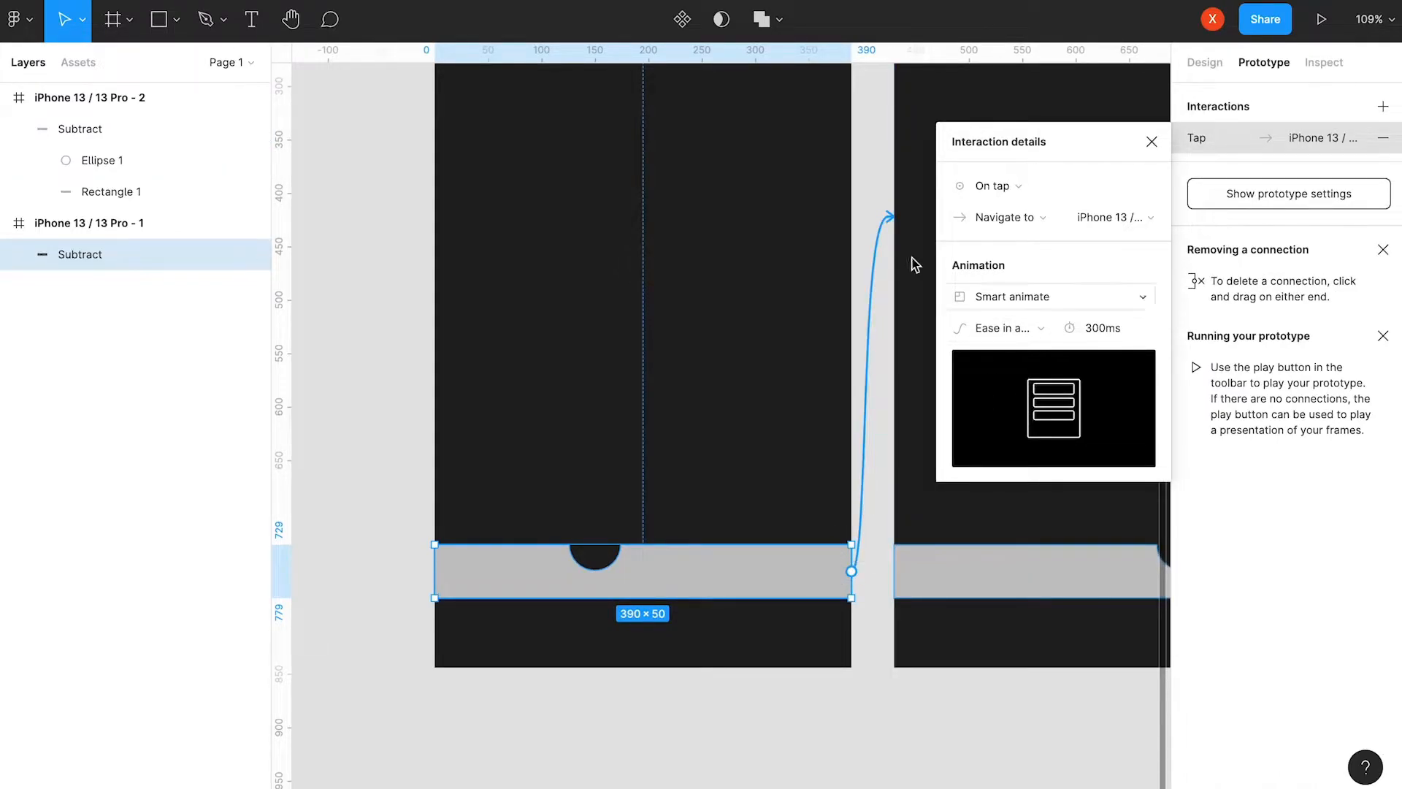
# Play the prototype and tap the bar repeatedly to examine how the subtracted notch animates between the frames.
pyautogui.hscroll(5, 1000, 672)
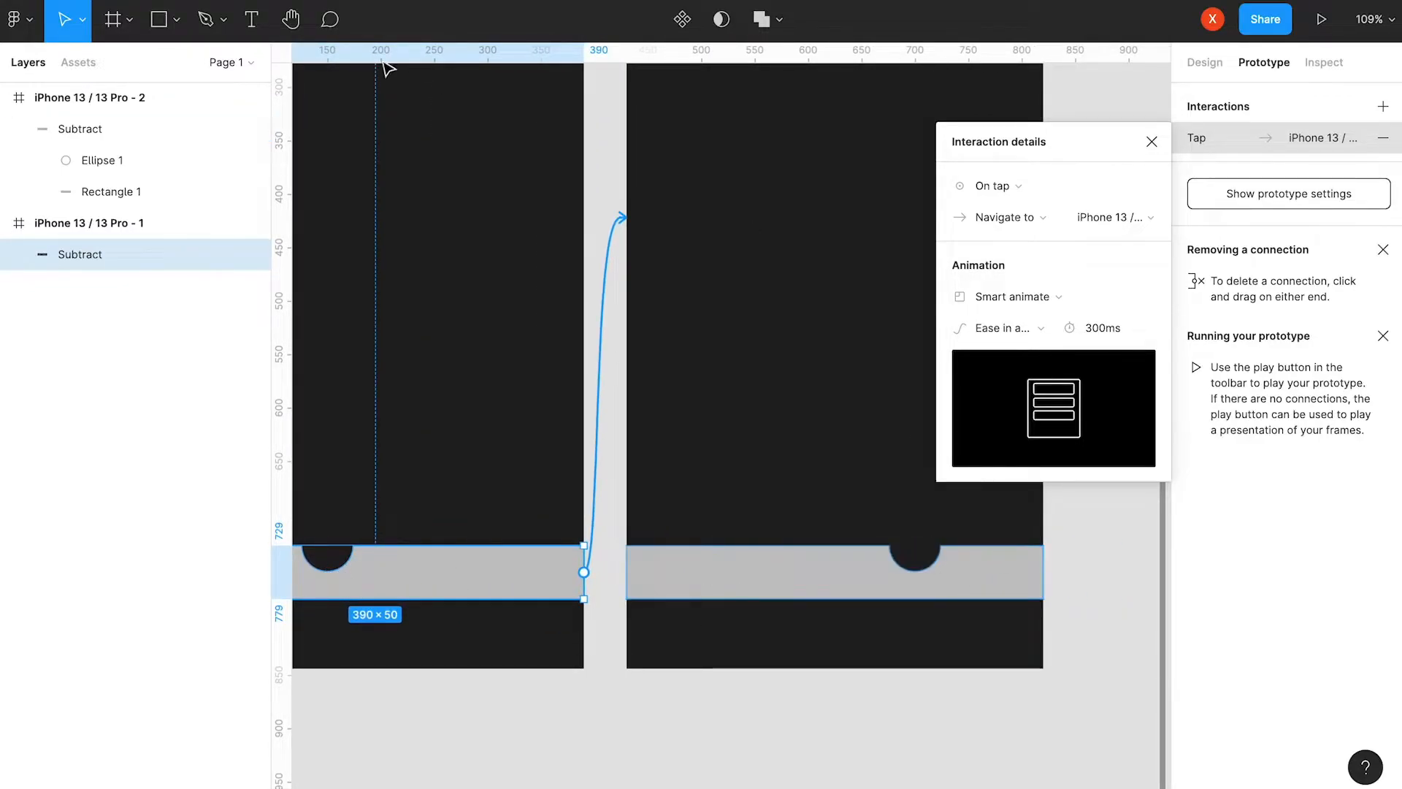
pyautogui.click(1318, 22)
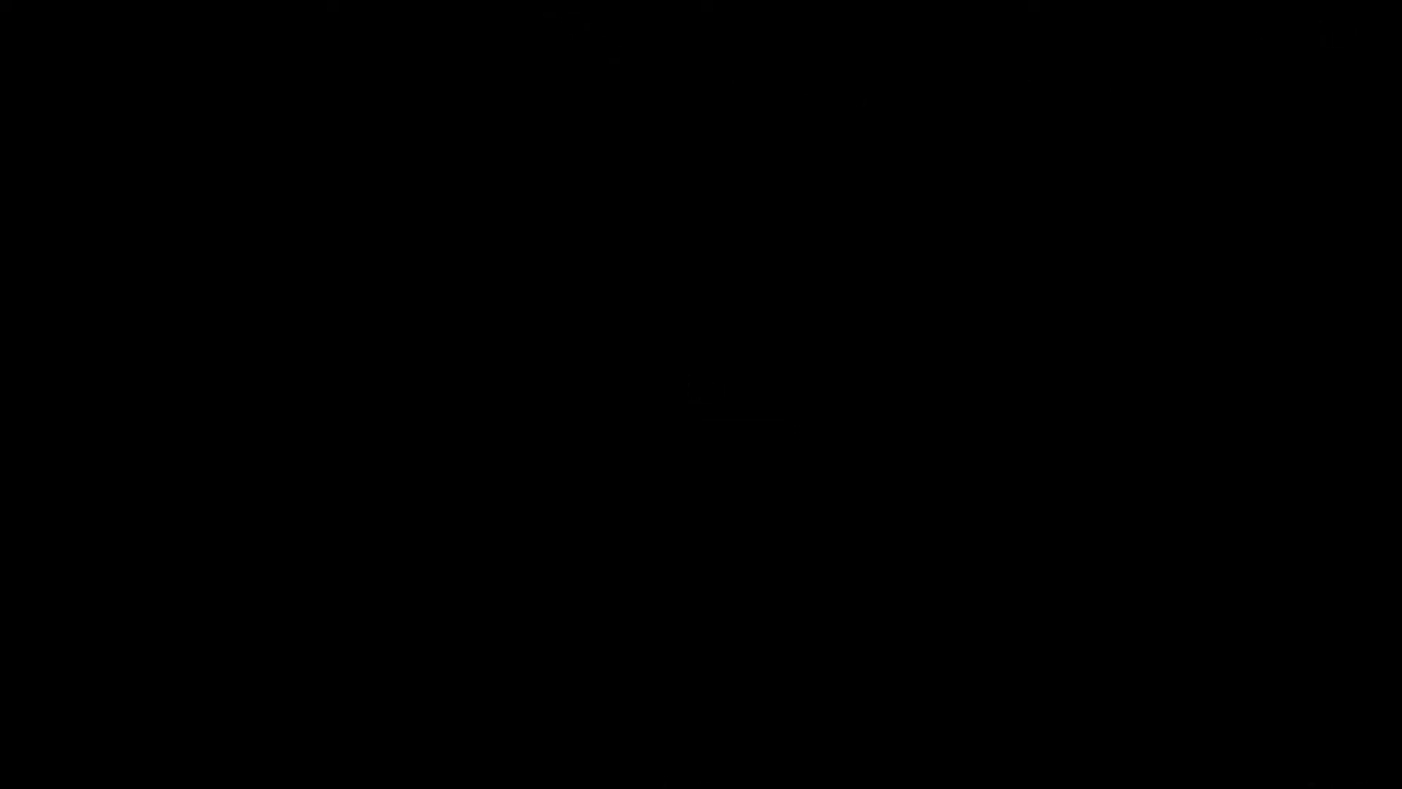
pyautogui.click(754, 670)
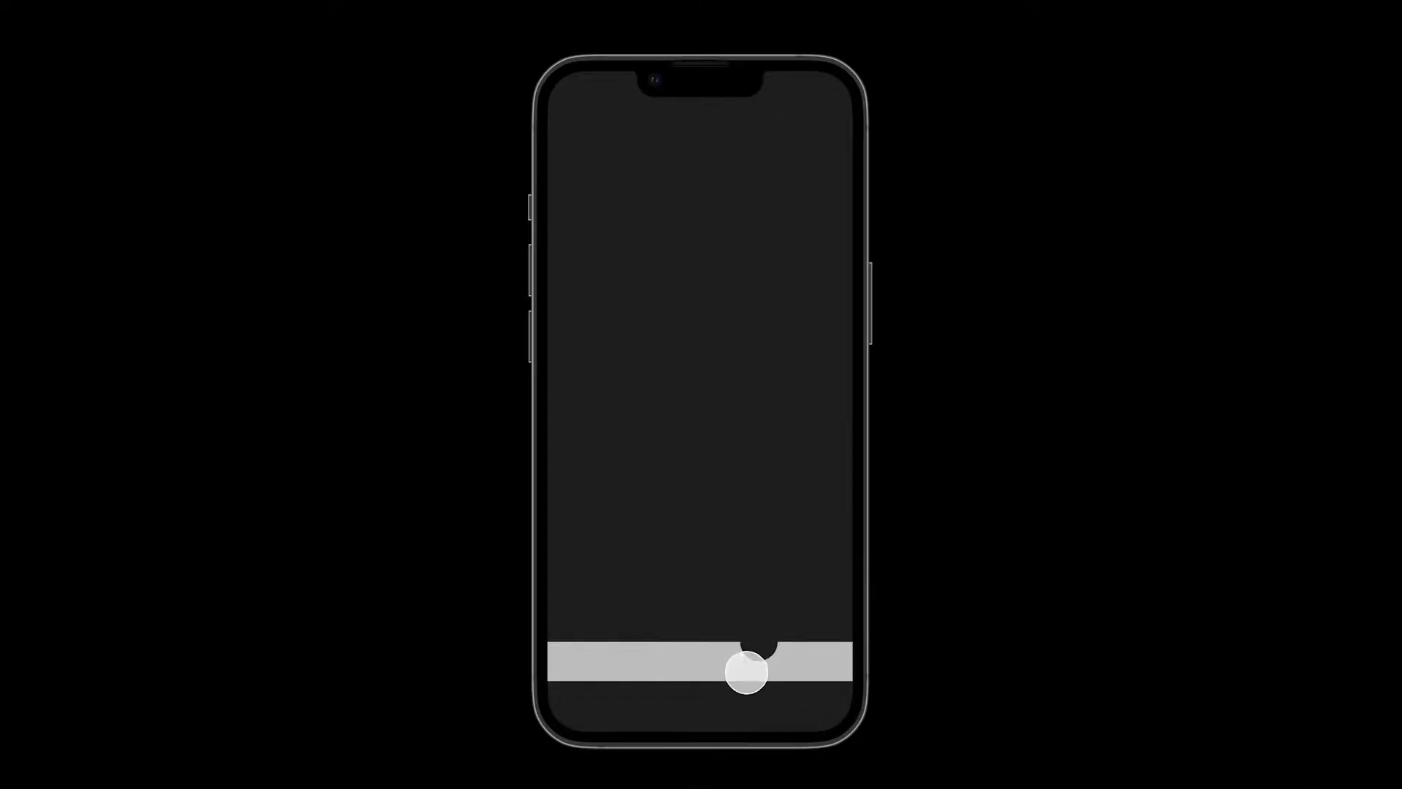
pyautogui.click(716, 667)
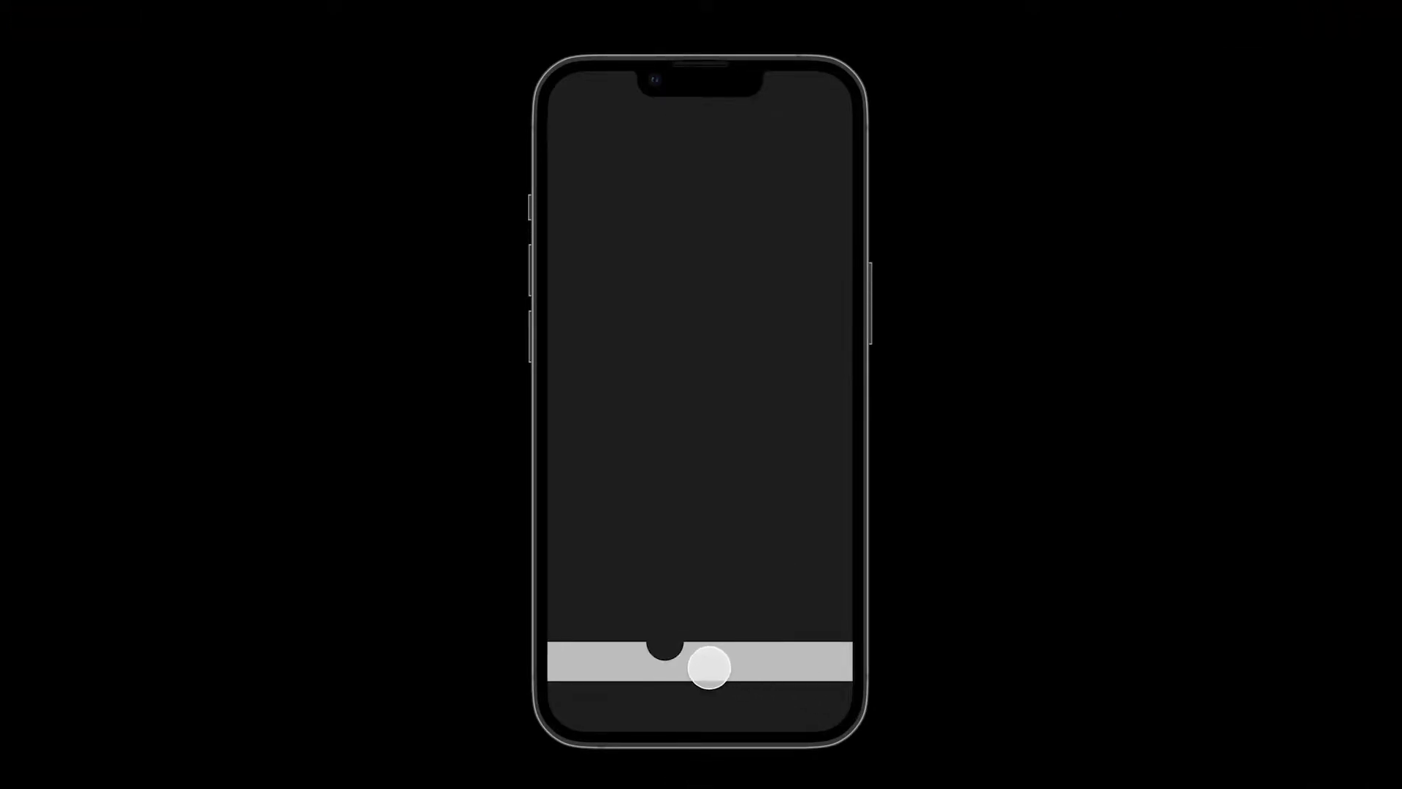
pyautogui.click(754, 666)
pyautogui.click(730, 665)
pyautogui.click(730, 665)
pyautogui.click(160, 2)
pyautogui.click(1151, 143)
# Delete the second iPhone frame.
pyautogui.hotkey('shift', '1')
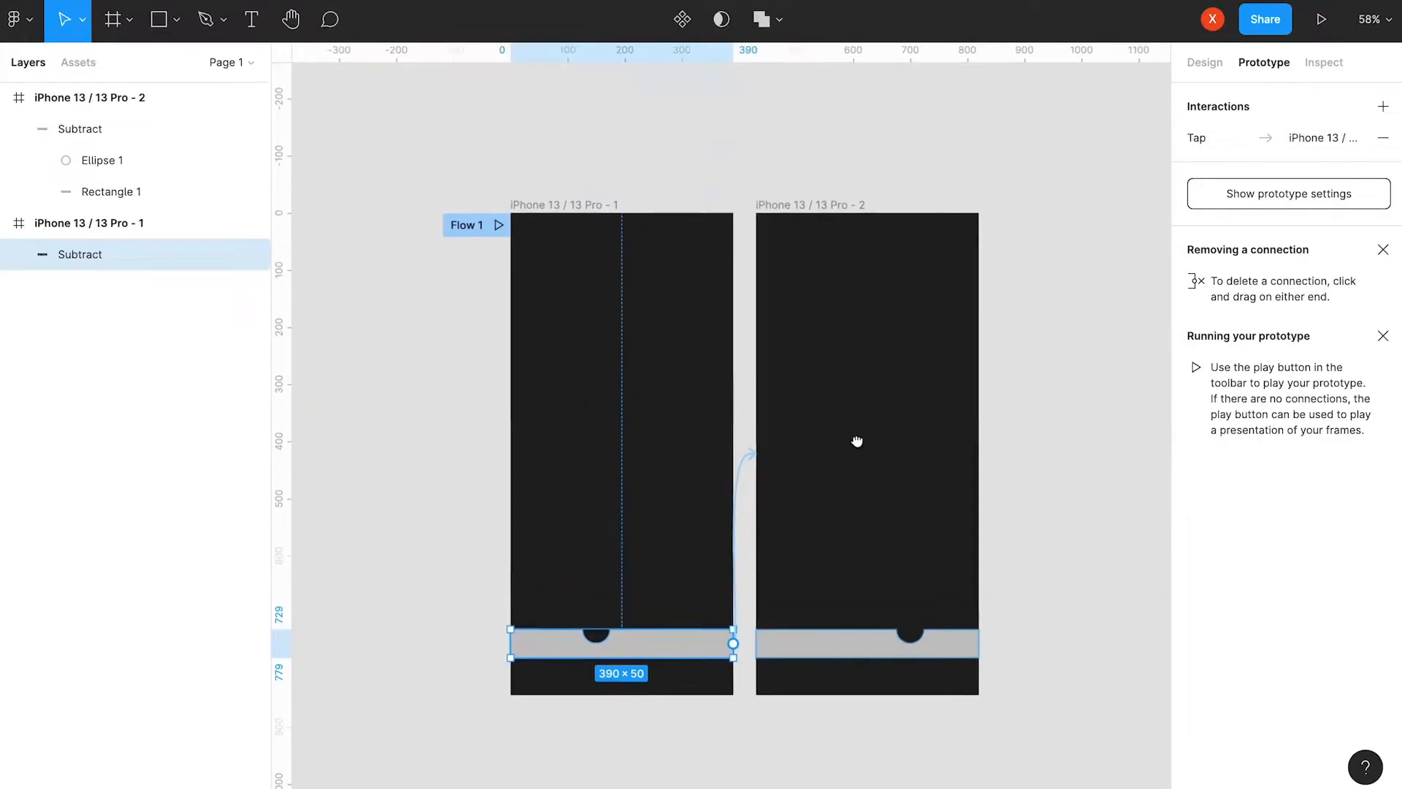
pyautogui.click(801, 219)
pyautogui.press('Delete')
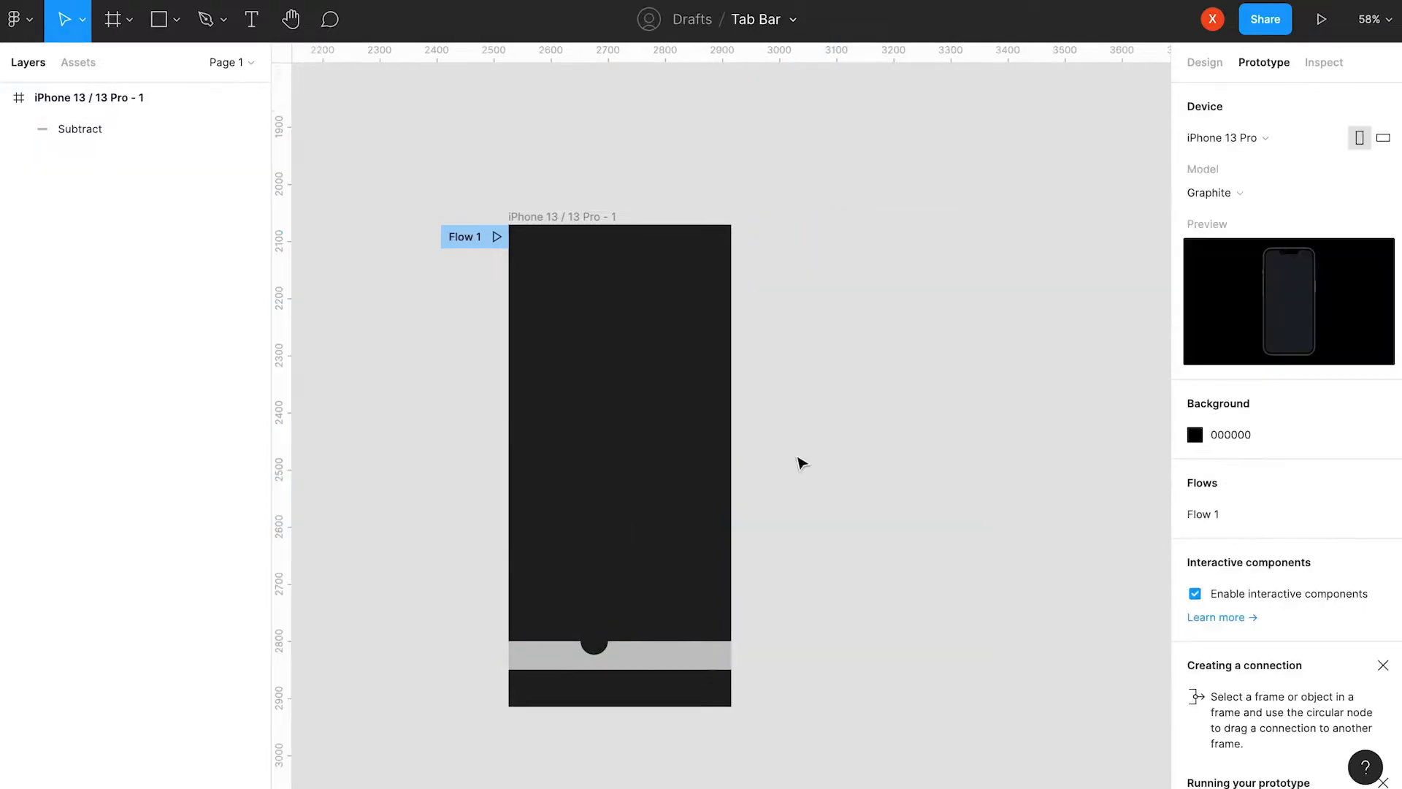
# Flatten the notched bar into a single vector shape and duplicate the iPhone frame.
pyautogui.scroll(2, 770, 584)
pyautogui.click(647, 673)
pyautogui.rightClick(633, 676)
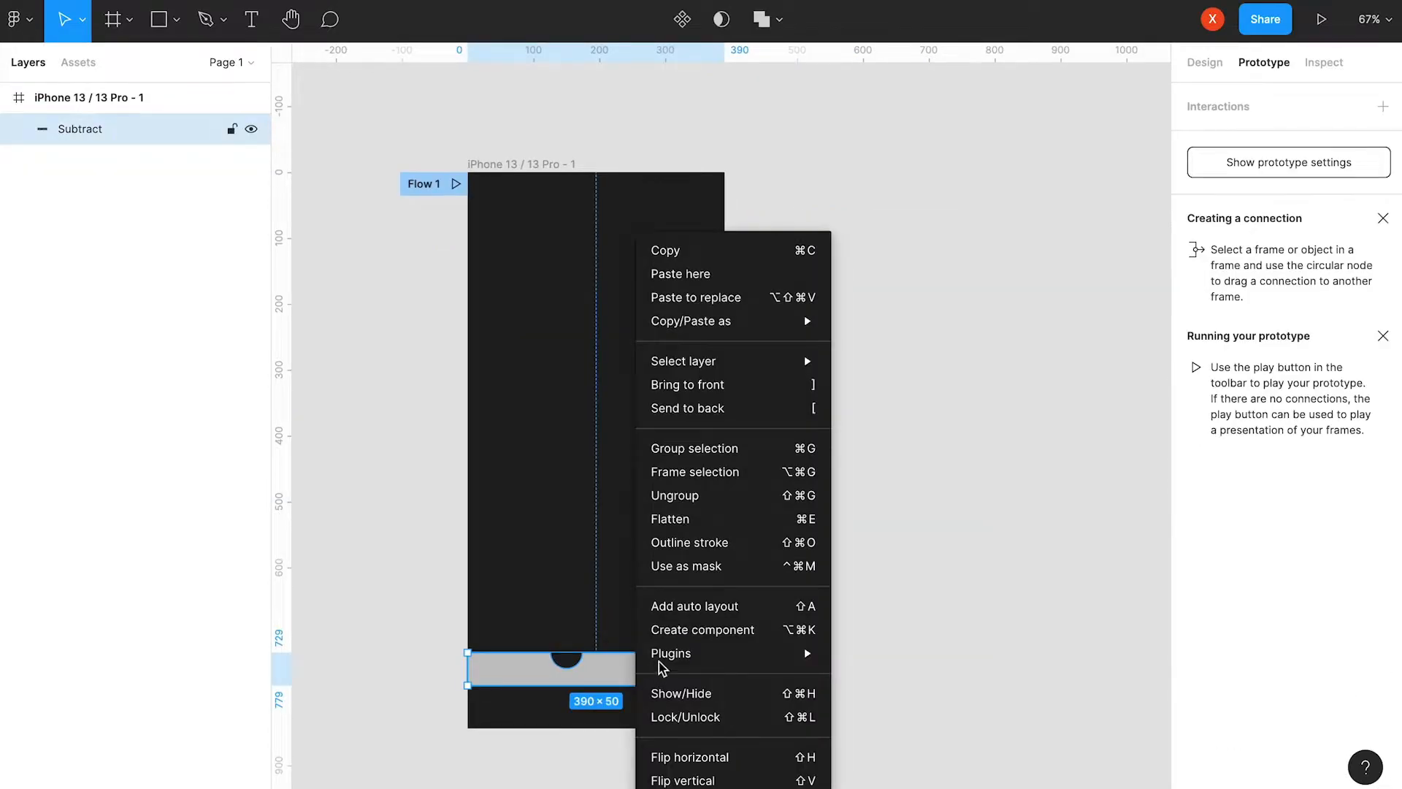
pyautogui.click(682, 520)
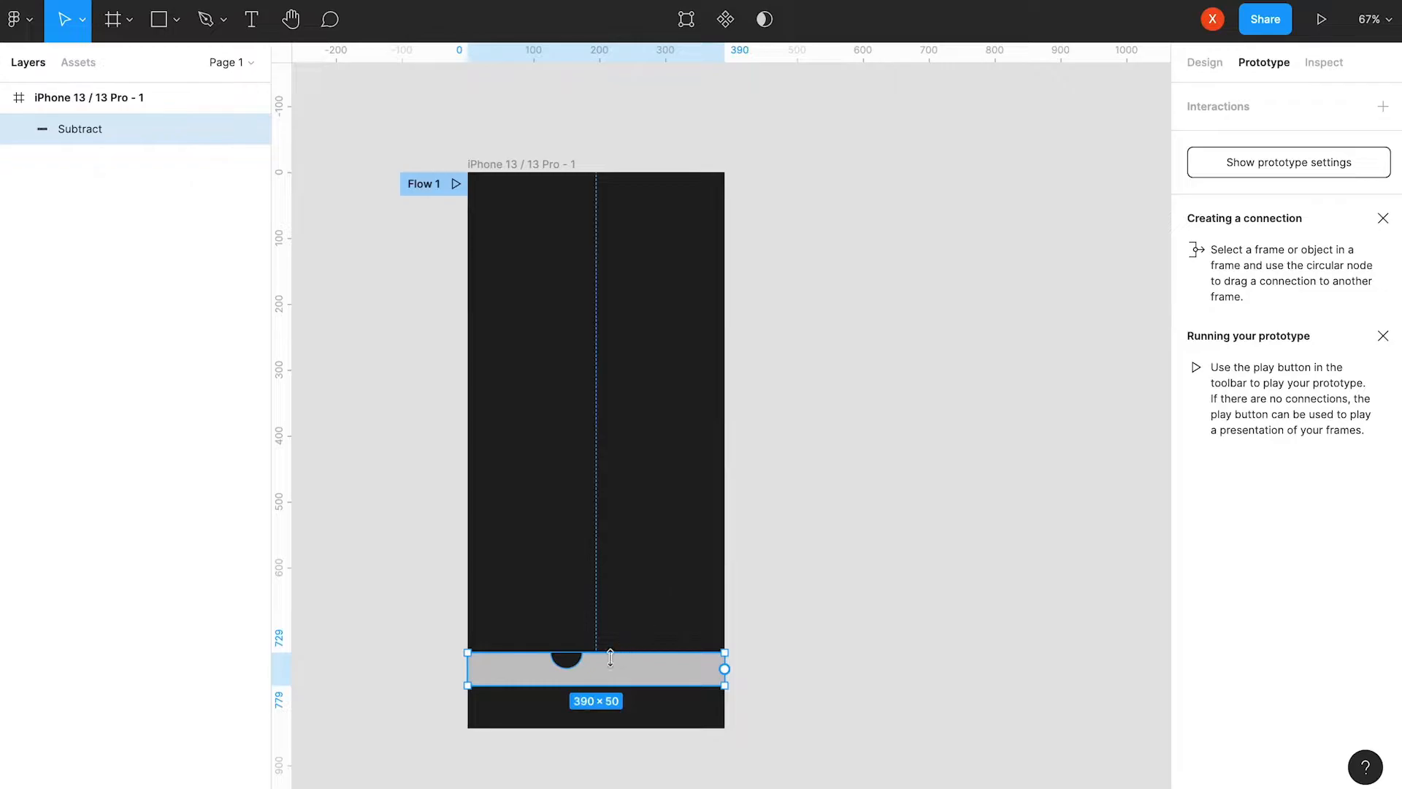
pyautogui.click(533, 202)
pyautogui.hotkey('ctrl', 'd')
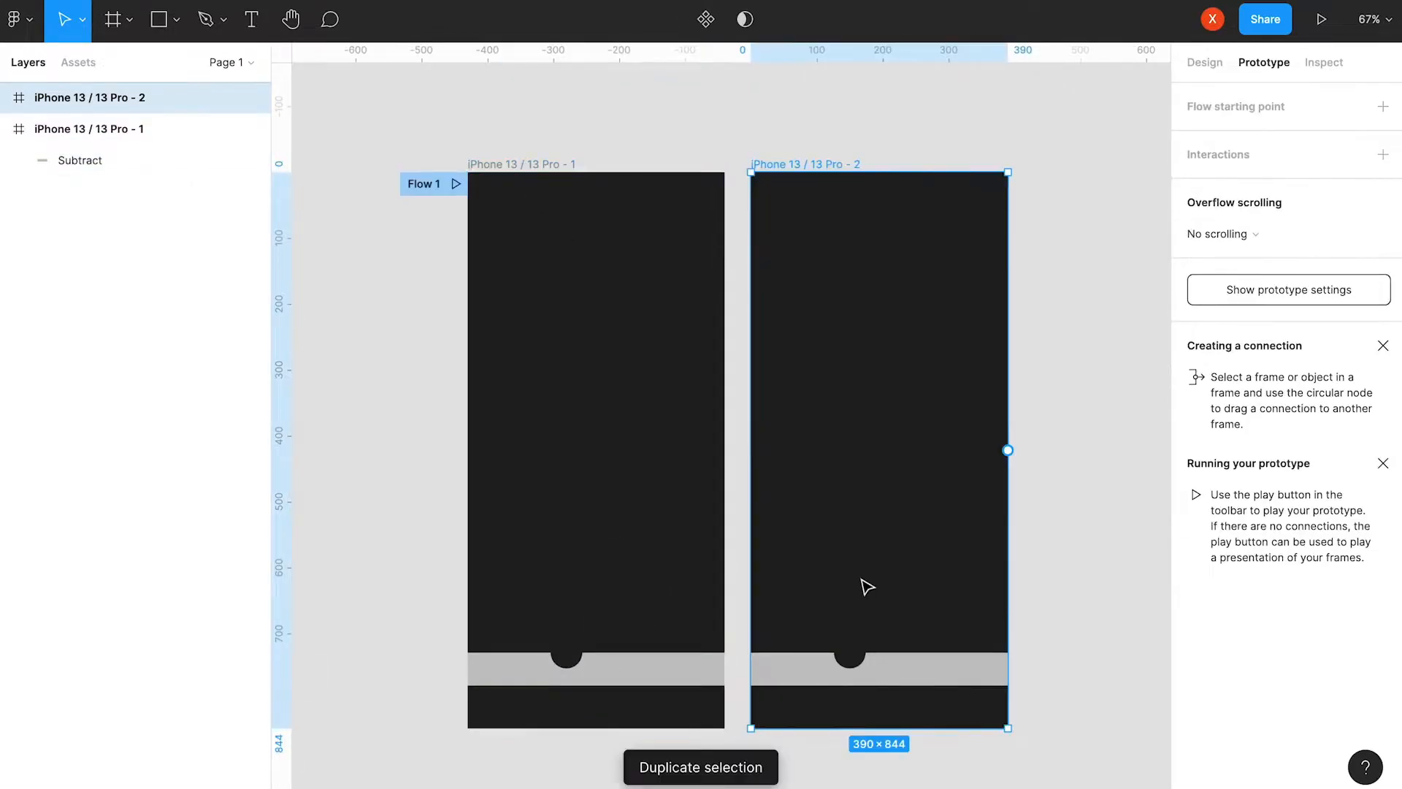
# In the duplicated frame's flattened bar, move the three notch points to the right until the notch is centred at X 254.
pyautogui.scroll(3, 853, 662)
pyautogui.click(858, 665)
pyautogui.doubleClick(879, 660)
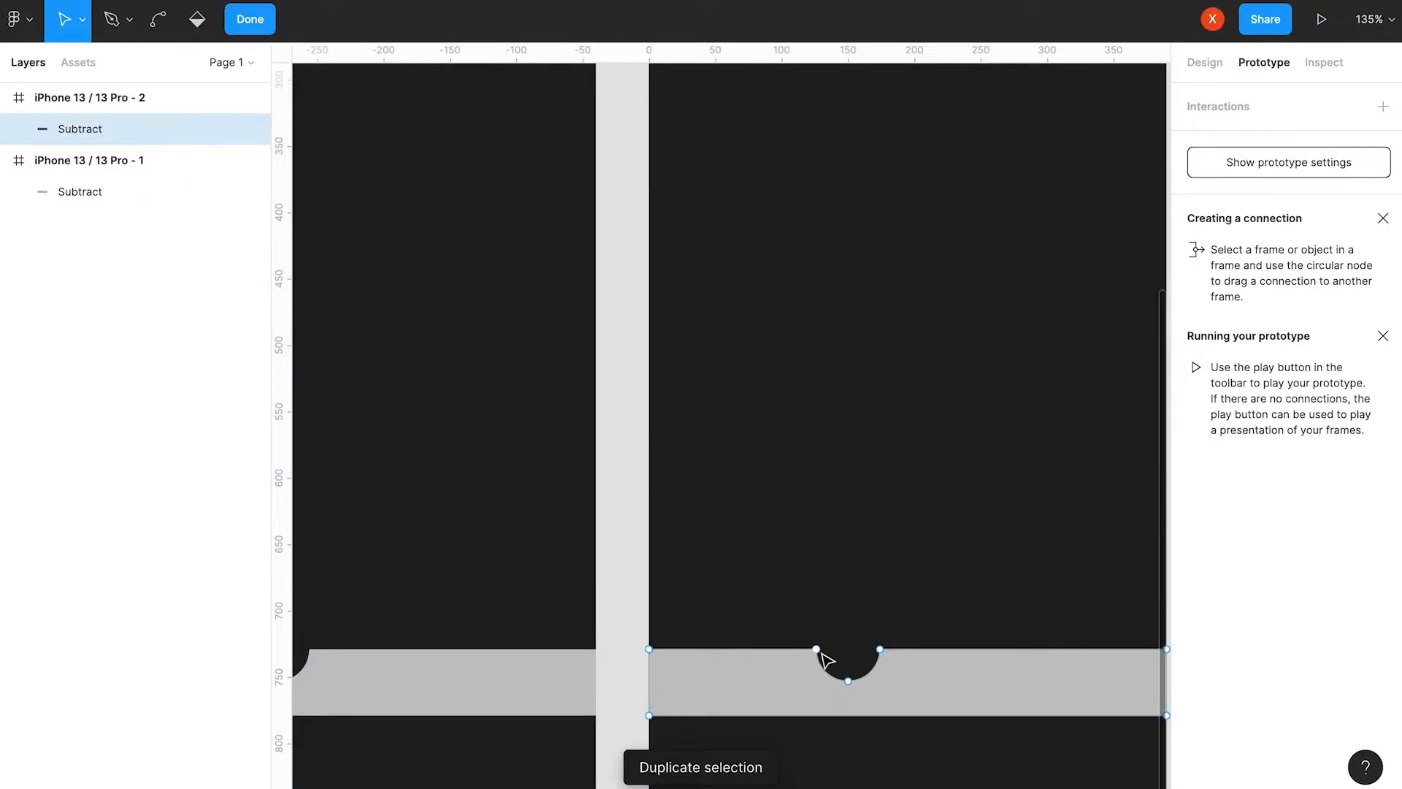
pyautogui.keyDown('shift'); pyautogui.click(848, 681); pyautogui.keyUp('shift')
pyautogui.keyDown('shift'); pyautogui.click(880, 649); pyautogui.keyUp('shift')
pyautogui.scroll(-2, 867, 510)
pyautogui.hscroll(2, 866, 510)
pyautogui.hotkey('shift', 'Right')
pyautogui.hotkey('shift', 'Right')
pyautogui.hotkey('shift', 'Right')
pyautogui.hotkey('shift', 'Right')
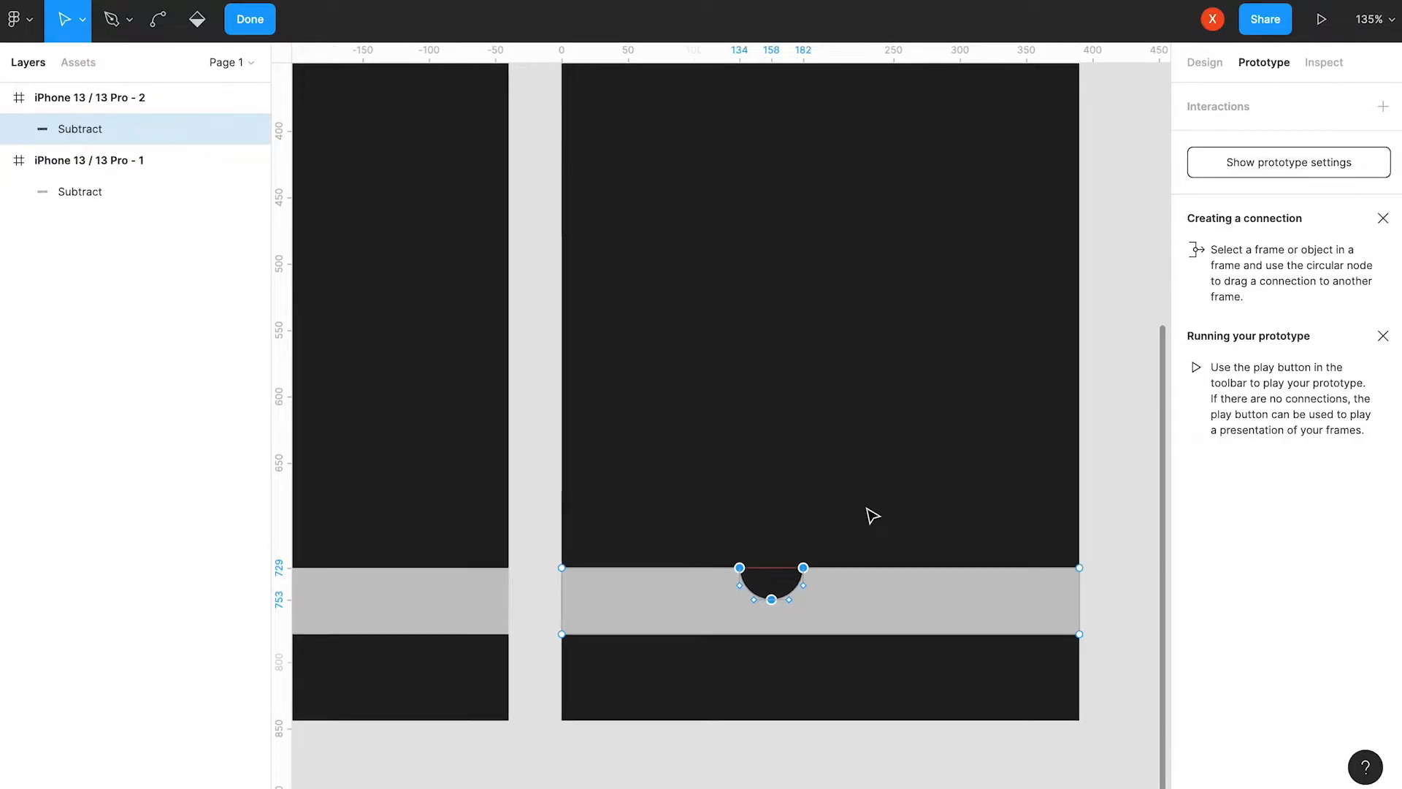
pyautogui.hotkey('shift', 'Right')
pyautogui.hotkey('shift', 'Right')
pyautogui.hotkey('shift', 'Right')
pyautogui.hotkey('shift', 'Right')
pyautogui.hotkey('shift', 'Right')
pyautogui.hotkey('shift', 'Right')
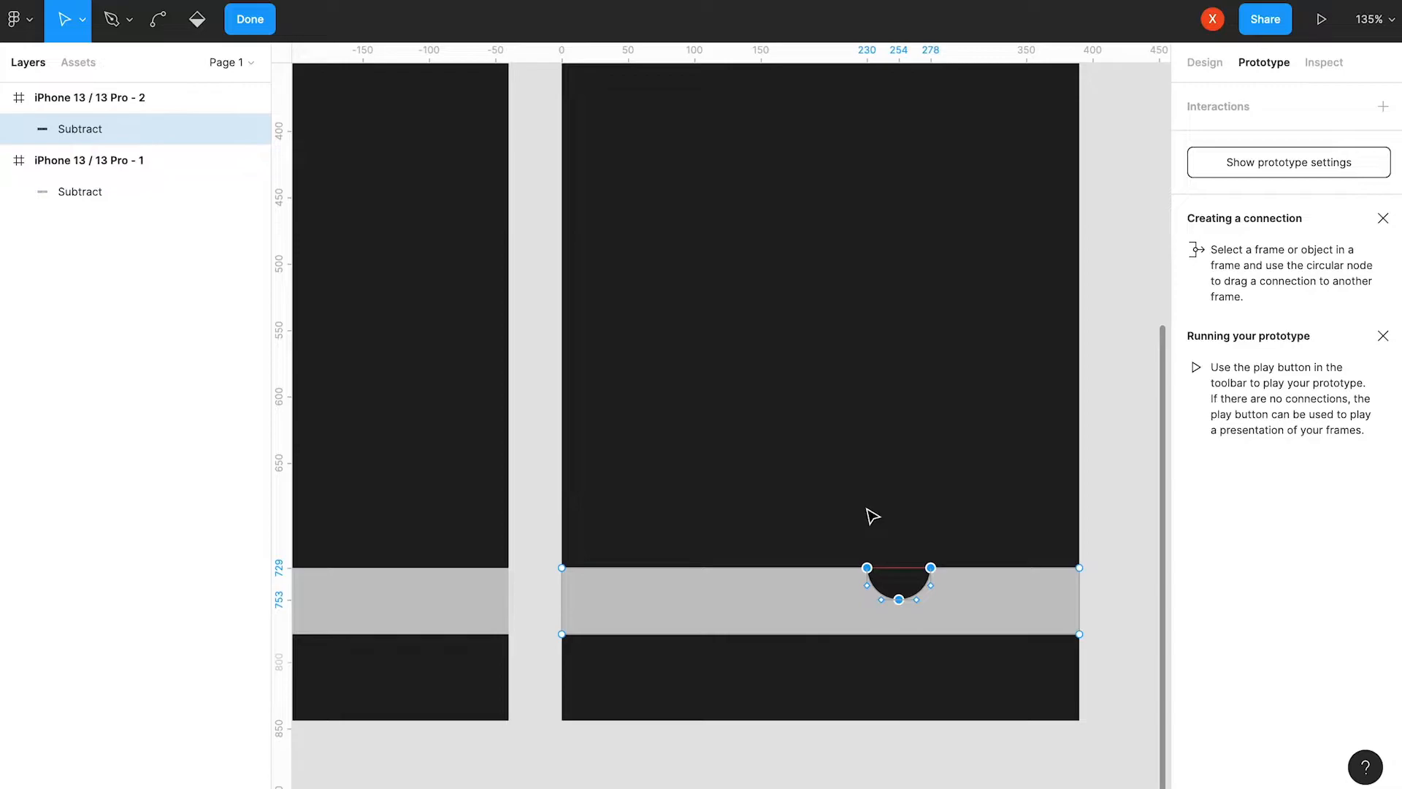
pyautogui.scroll(-3, 884, 514)
pyautogui.press('Escape')
# Link the first frame's flattened bar to the second frame with an On tap Smart animate transition.
pyautogui.click(658, 561)
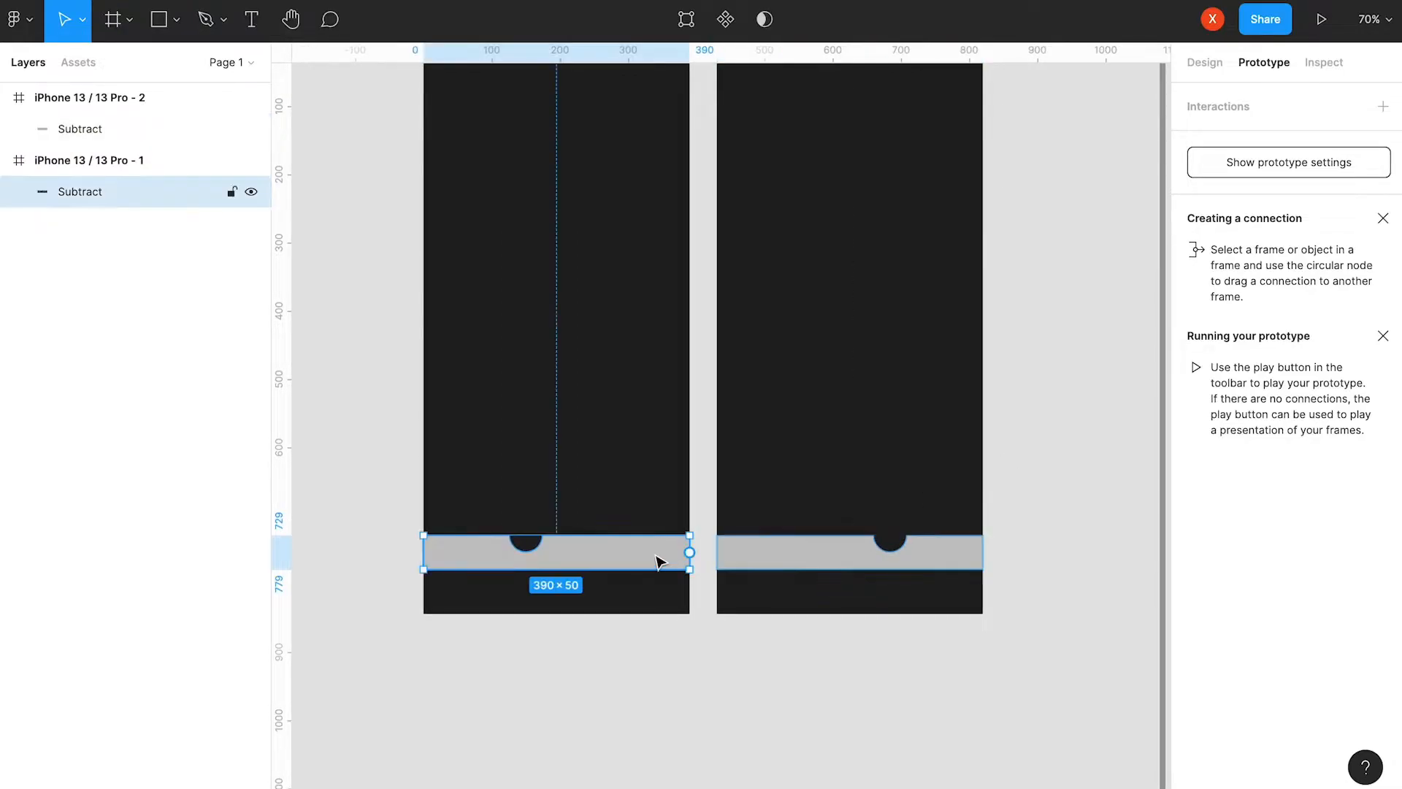
pyautogui.moveTo(689, 552); pyautogui.dragTo(798, 475)
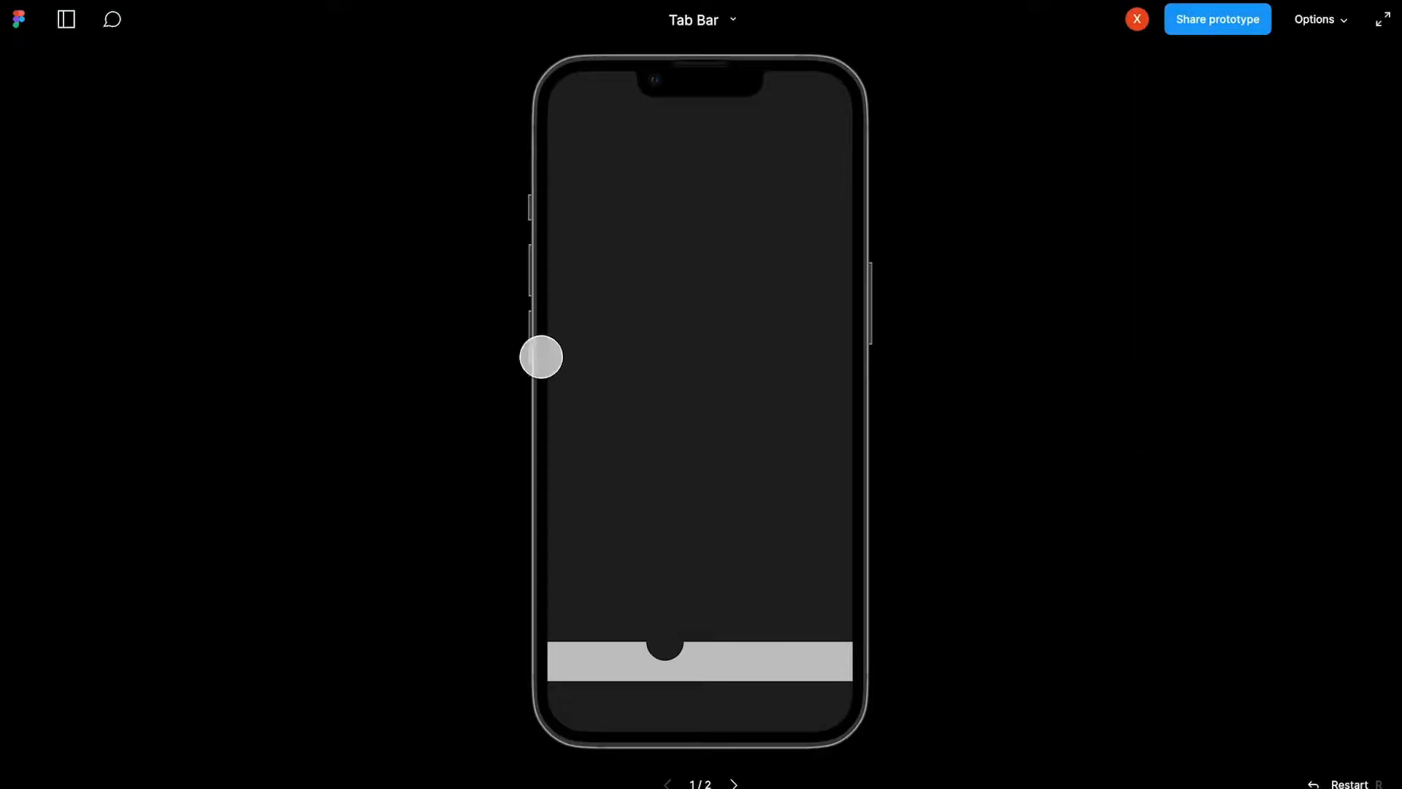
# Preview the prototype and tap the flattened bar several times to examine its notch animation.
pyautogui.click(775, 665)
pyautogui.click(727, 678)
pyautogui.click(735, 662)
pyautogui.click(650, 654)
pyautogui.click(726, 664)
pyautogui.click(651, 664)
pyautogui.click(777, 666)
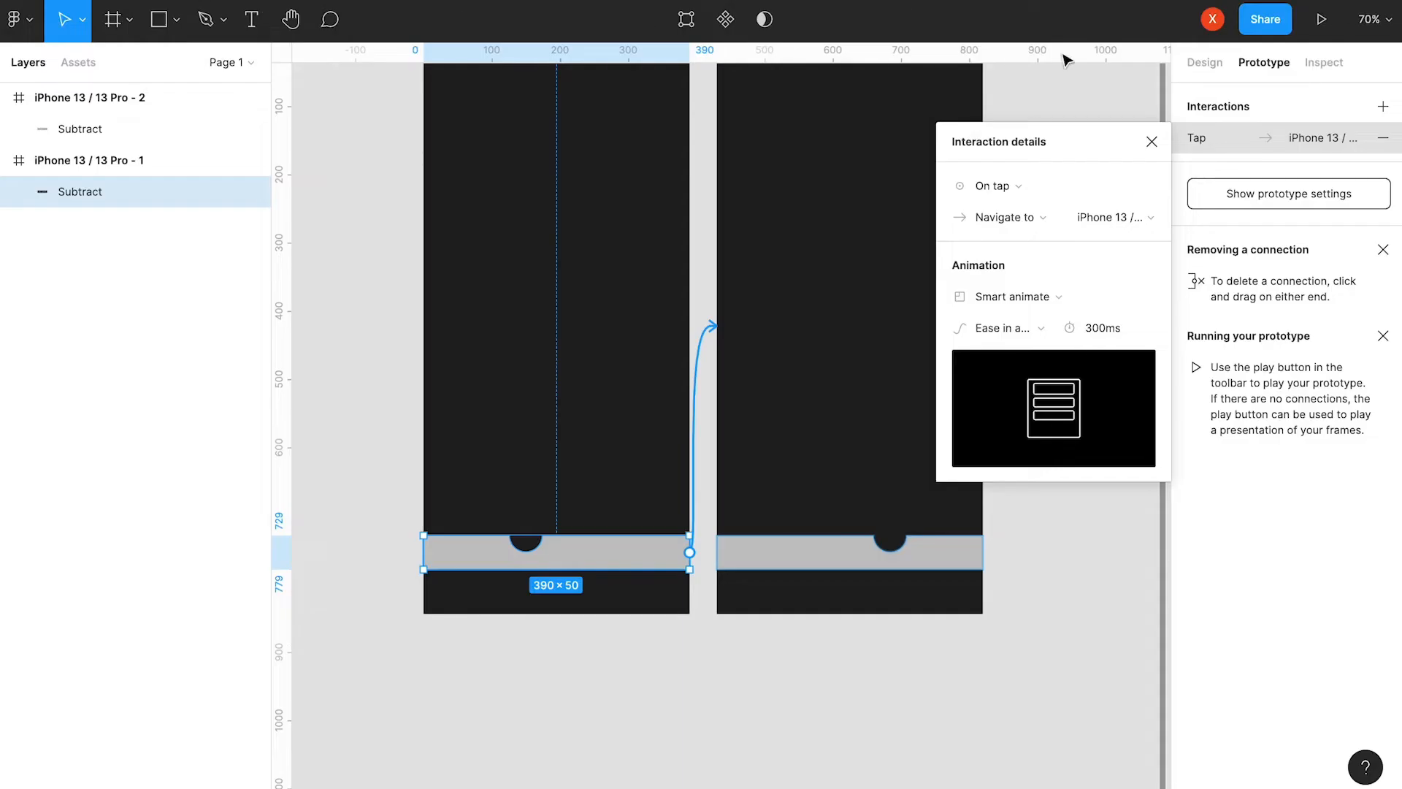
pyautogui.click(1150, 141)
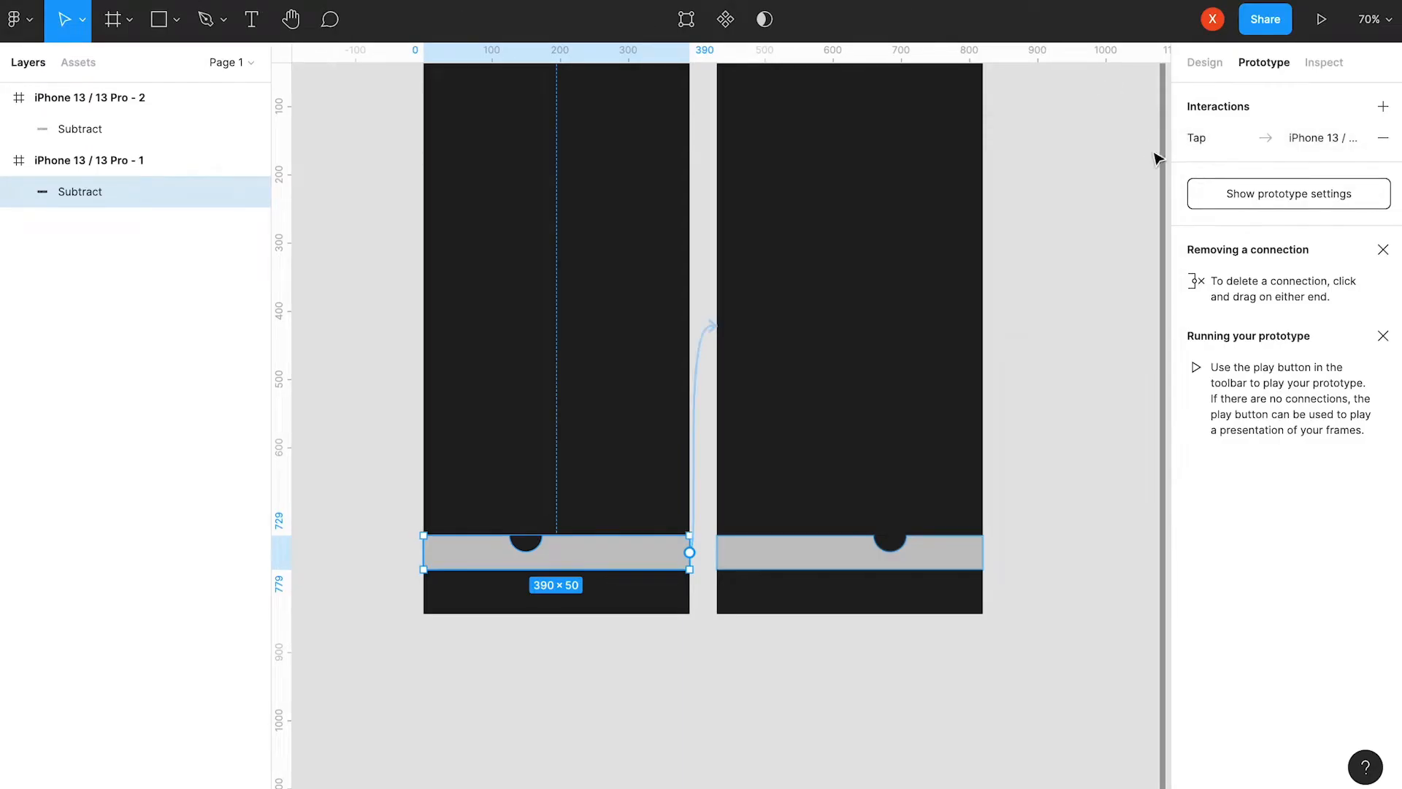
# Undo the prototype link, the notch point edits, the frame duplication and the flattening of the bar.
pyautogui.click(1203, 63)
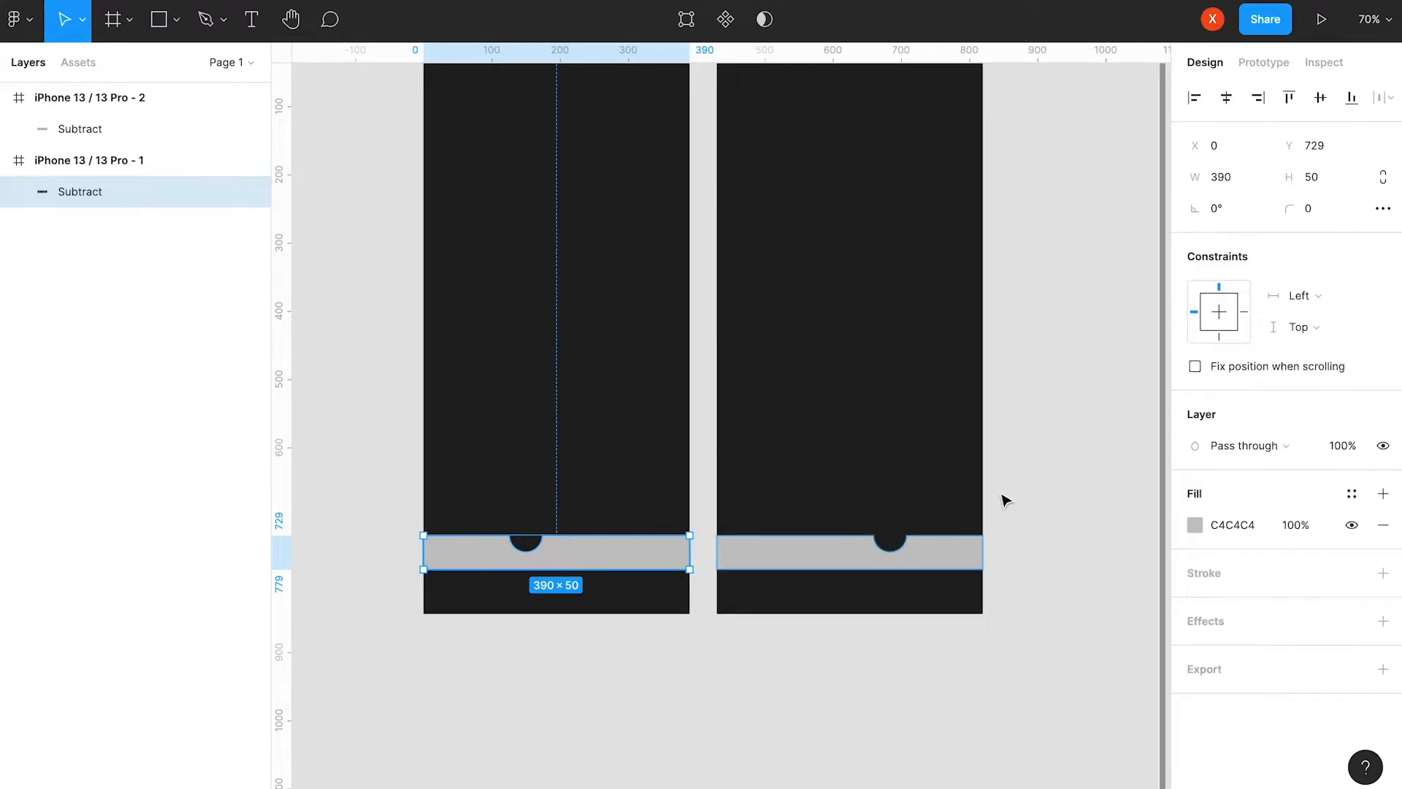
pyautogui.click(1022, 539)
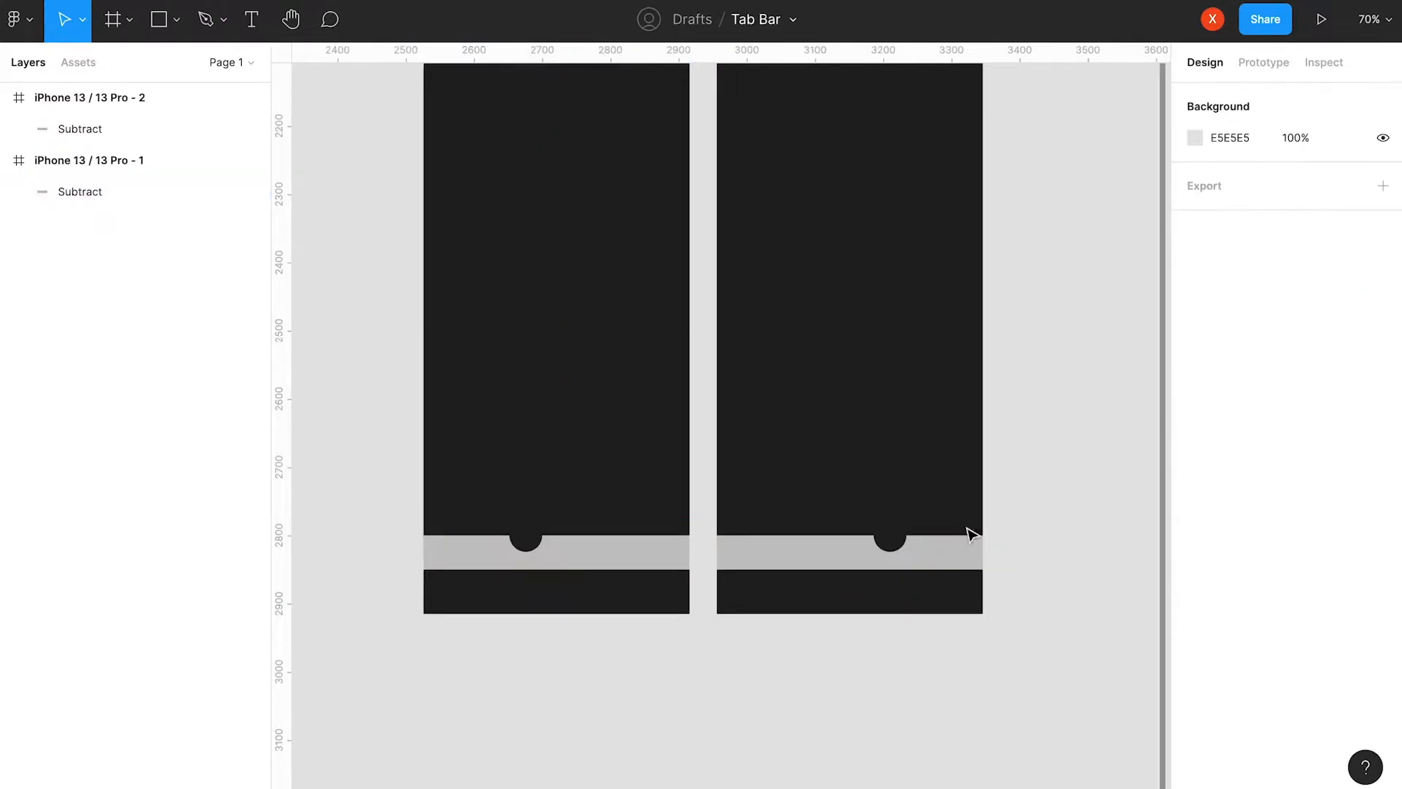
pyautogui.moveTo(725, 398); pyautogui.dragTo(731, 499)
pyautogui.click(760, 123)
pyautogui.hotkey('ctrl', 'z')
pyautogui.hotkey('ctrl', 'z')
pyautogui.hotkey('ctrl', 'z')
pyautogui.hotkey('ctrl', 'z')
pyautogui.hotkey('ctrl', 'z')
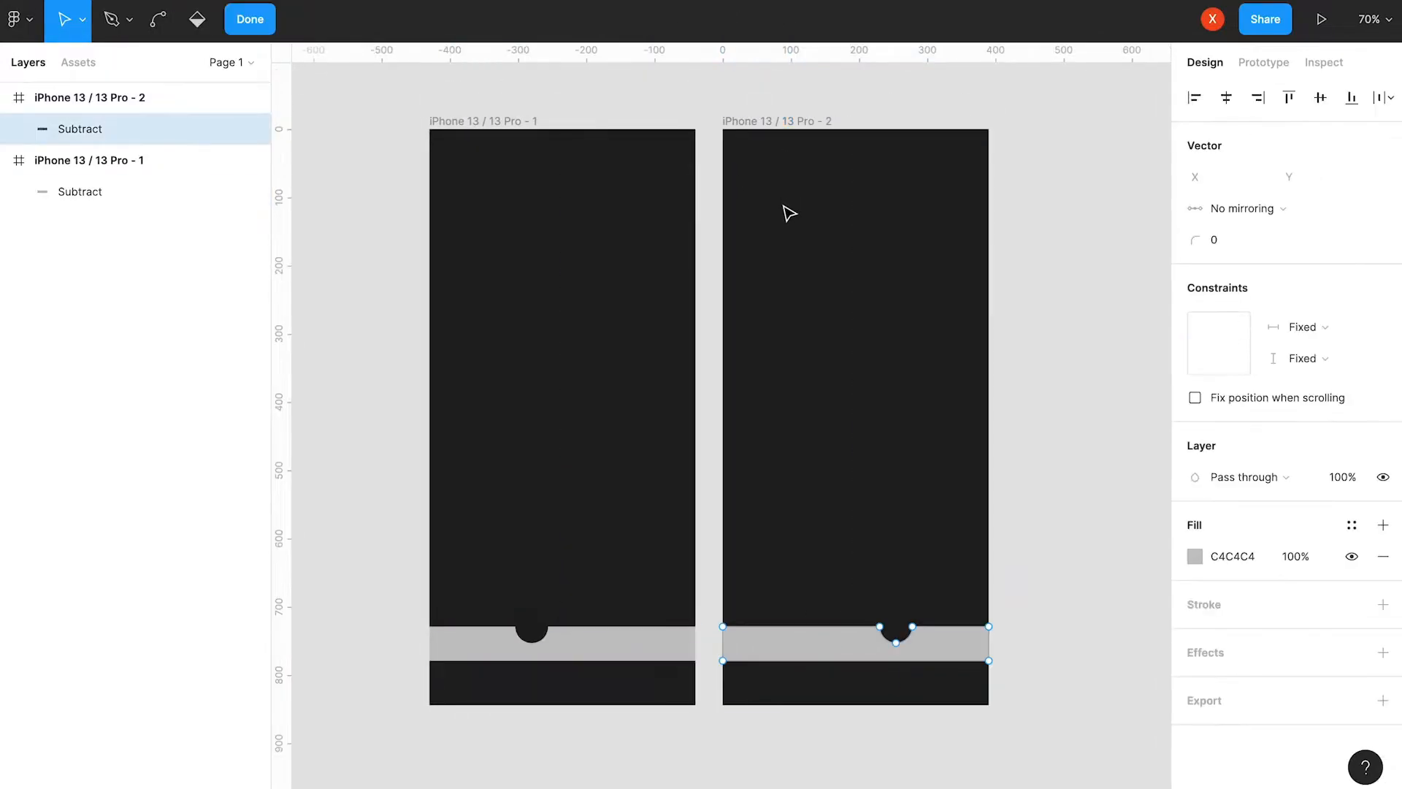
pyautogui.hotkey('ctrl', 'z')
pyautogui.hotkey('ctrl', 'z')
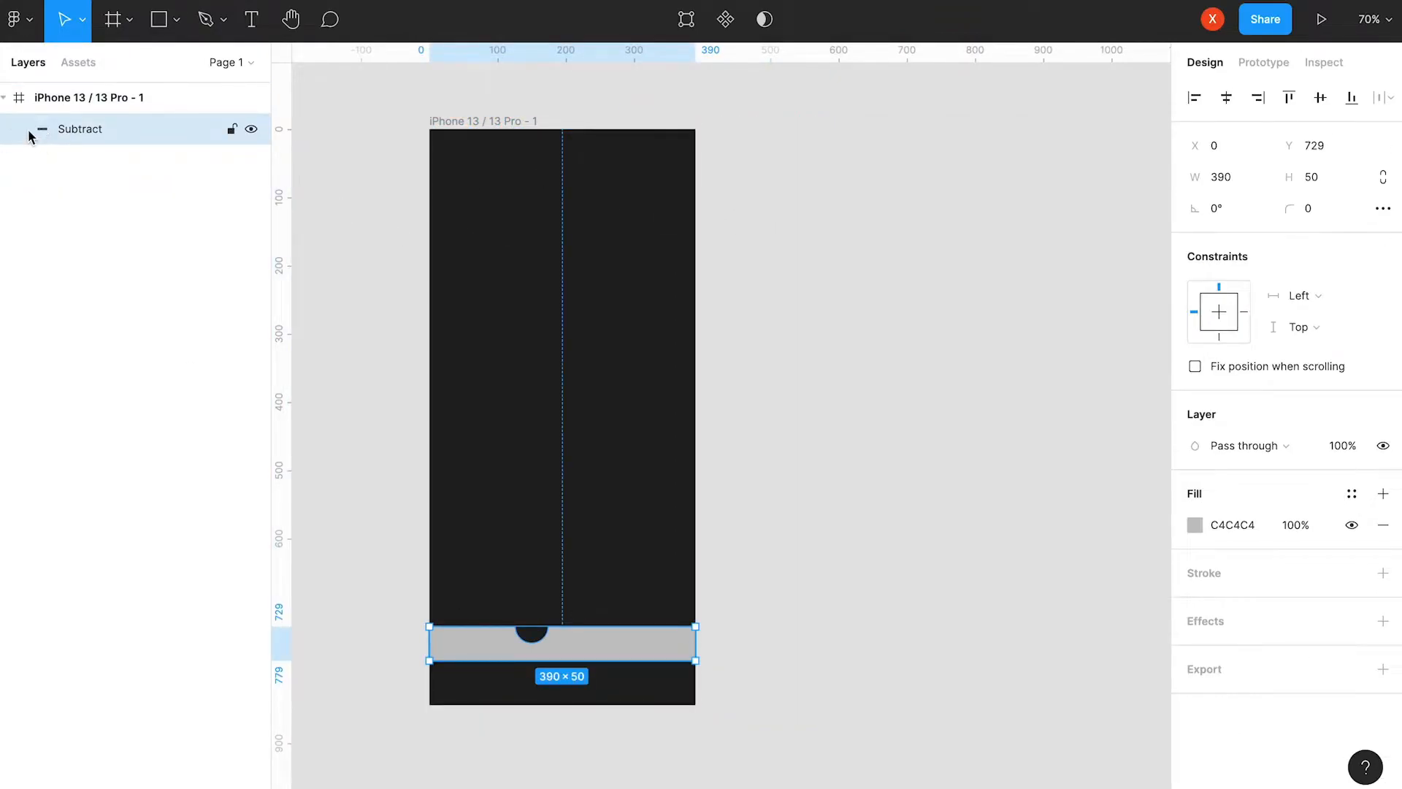
pyautogui.hotkey('ctrl', 'z')
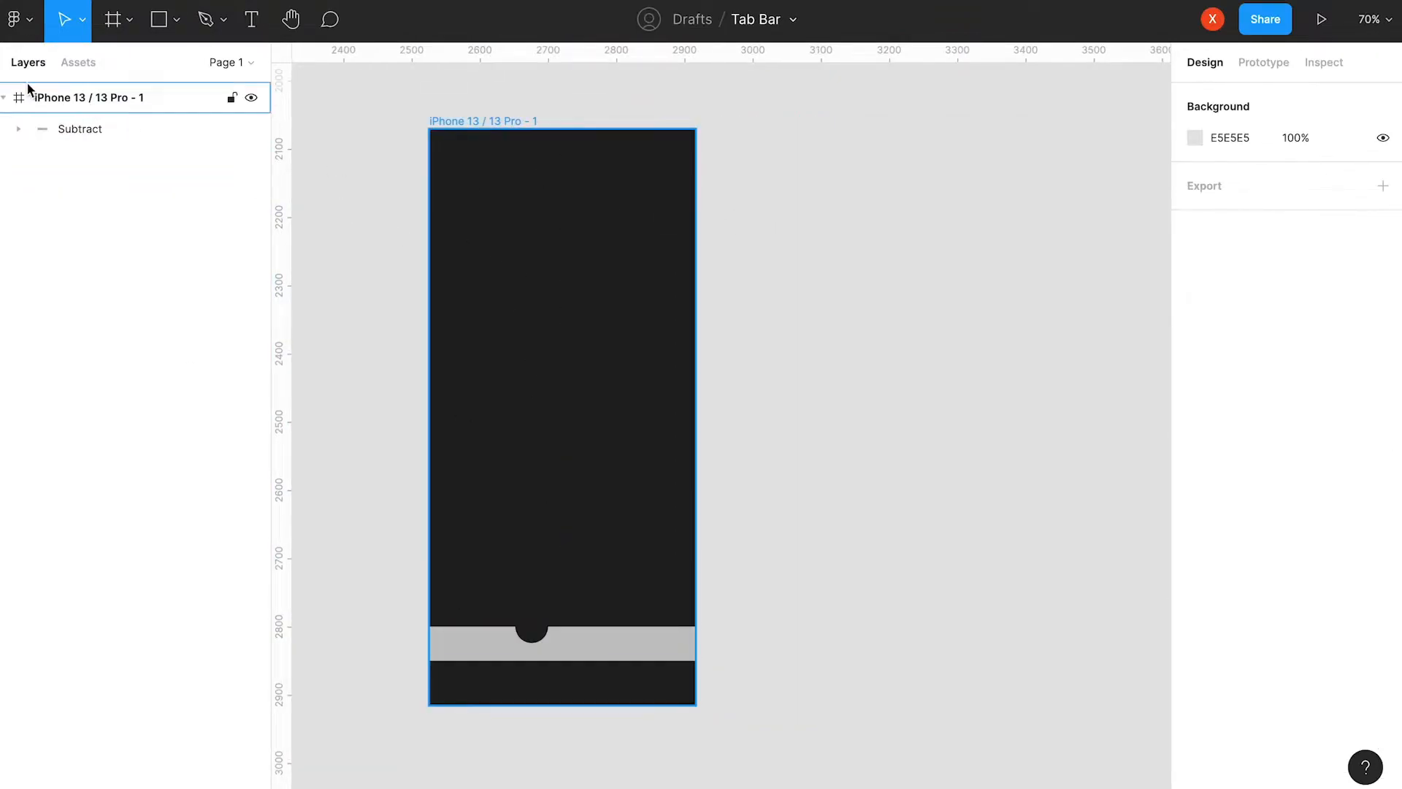
# Widen Rectangle 1 inside the Subtract group symmetrically to 890 so it extends past both sides of the phone frame.
pyautogui.click(30, 133)
pyautogui.click(19, 131)
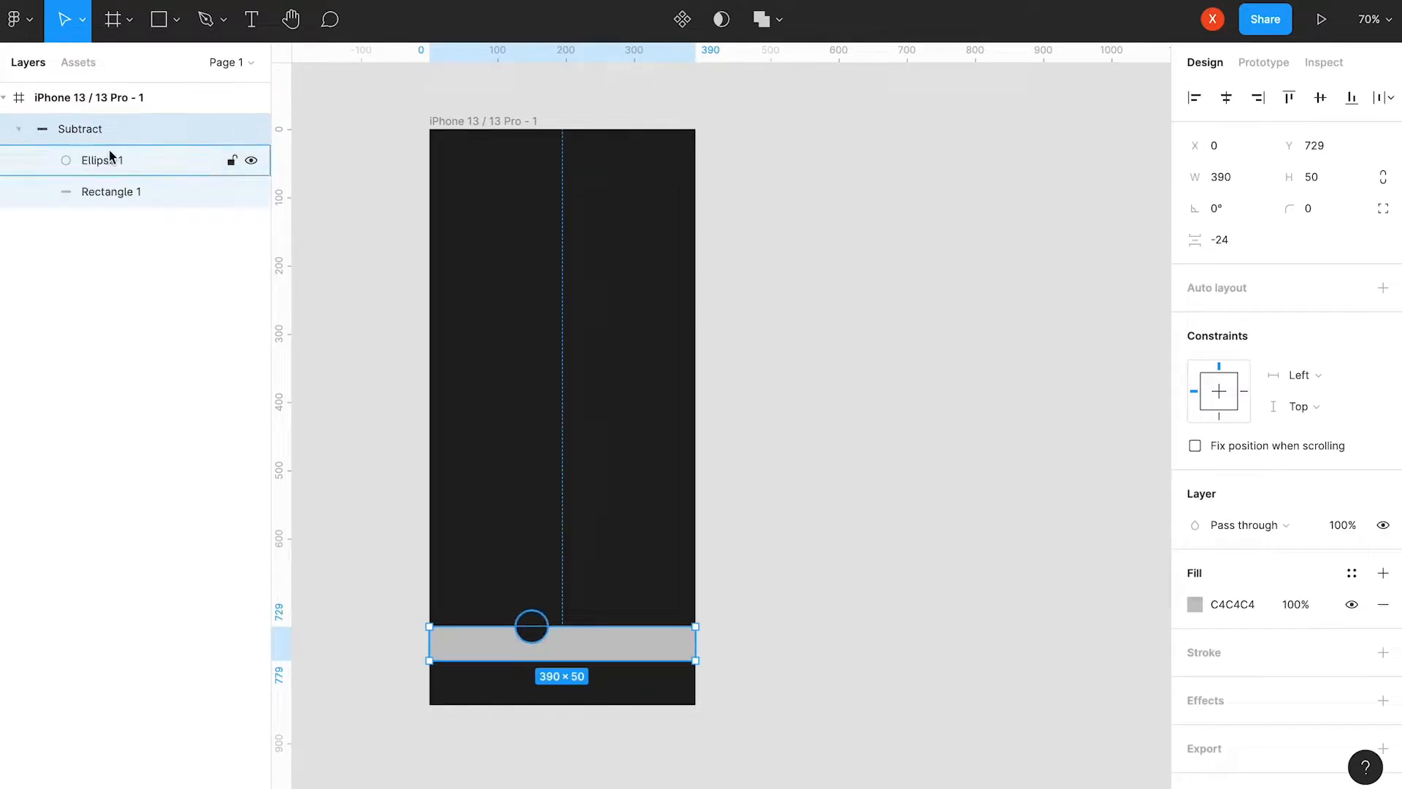
pyautogui.click(123, 193)
pyautogui.moveTo(687, 551); pyautogui.dragTo(724, 486)
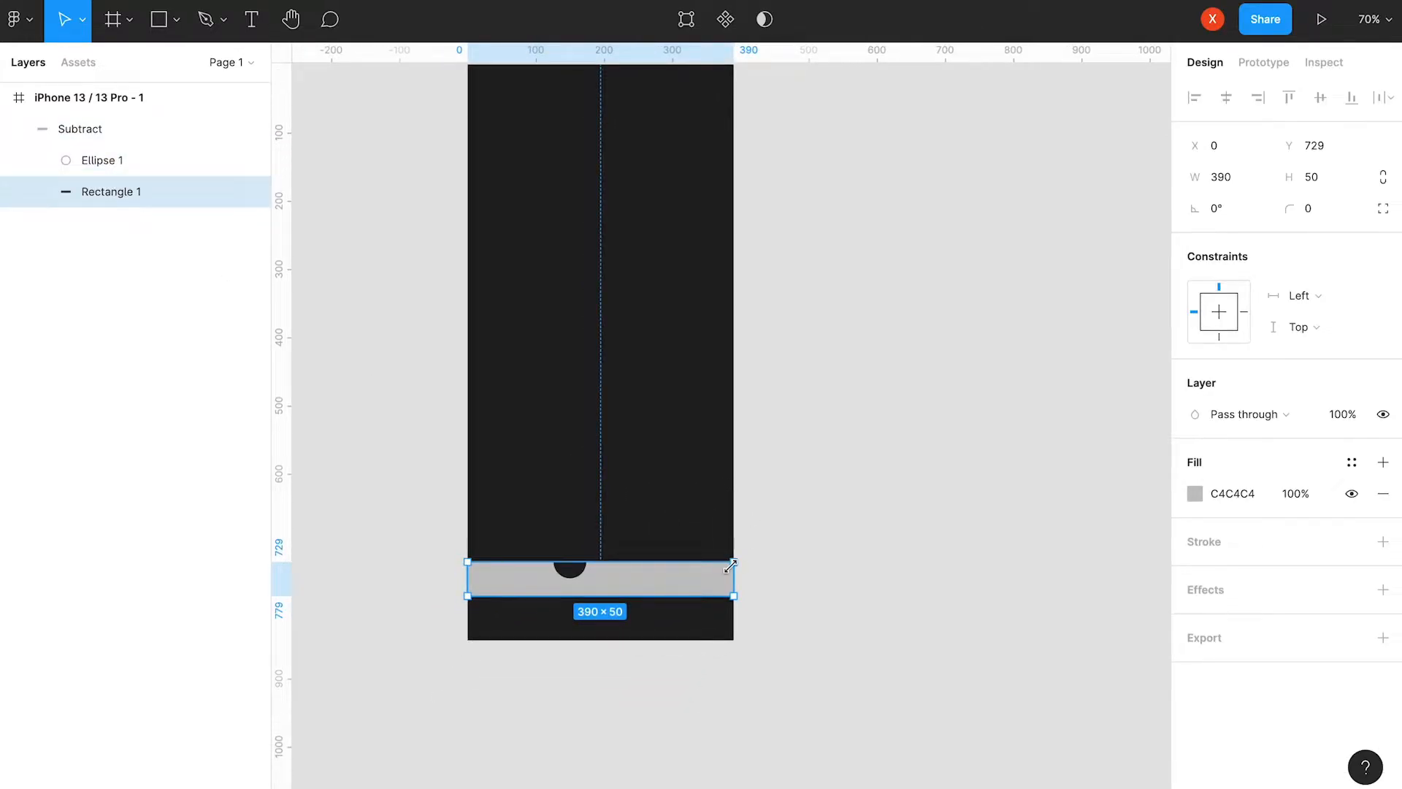
pyautogui.moveTo(735, 575); pyautogui.dragTo(904, 572)
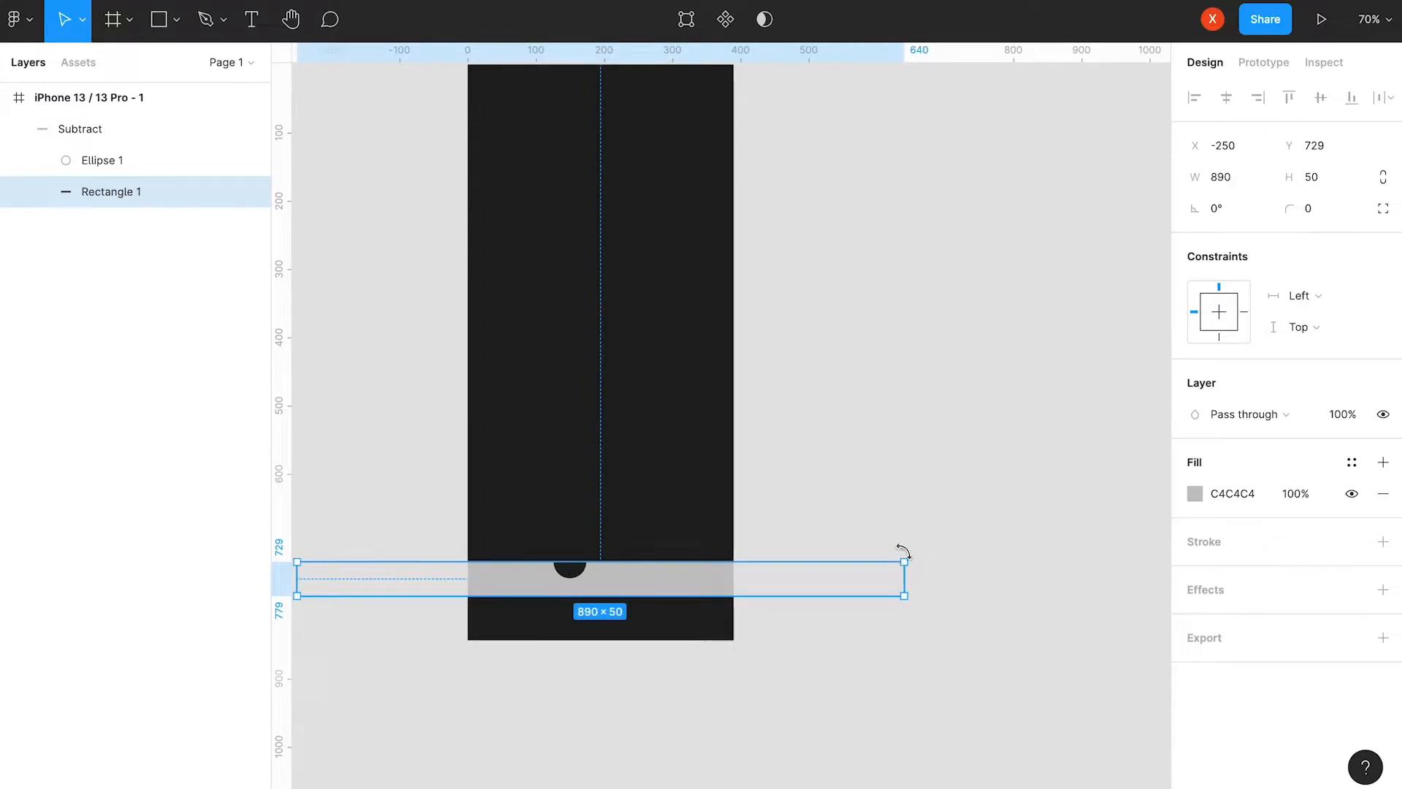
# Duplicate the iPhone 13 / 13 Pro - 1 frame.
pyautogui.click(858, 445)
pyautogui.scroll(3, 573, 125)
pyautogui.click(567, 185)
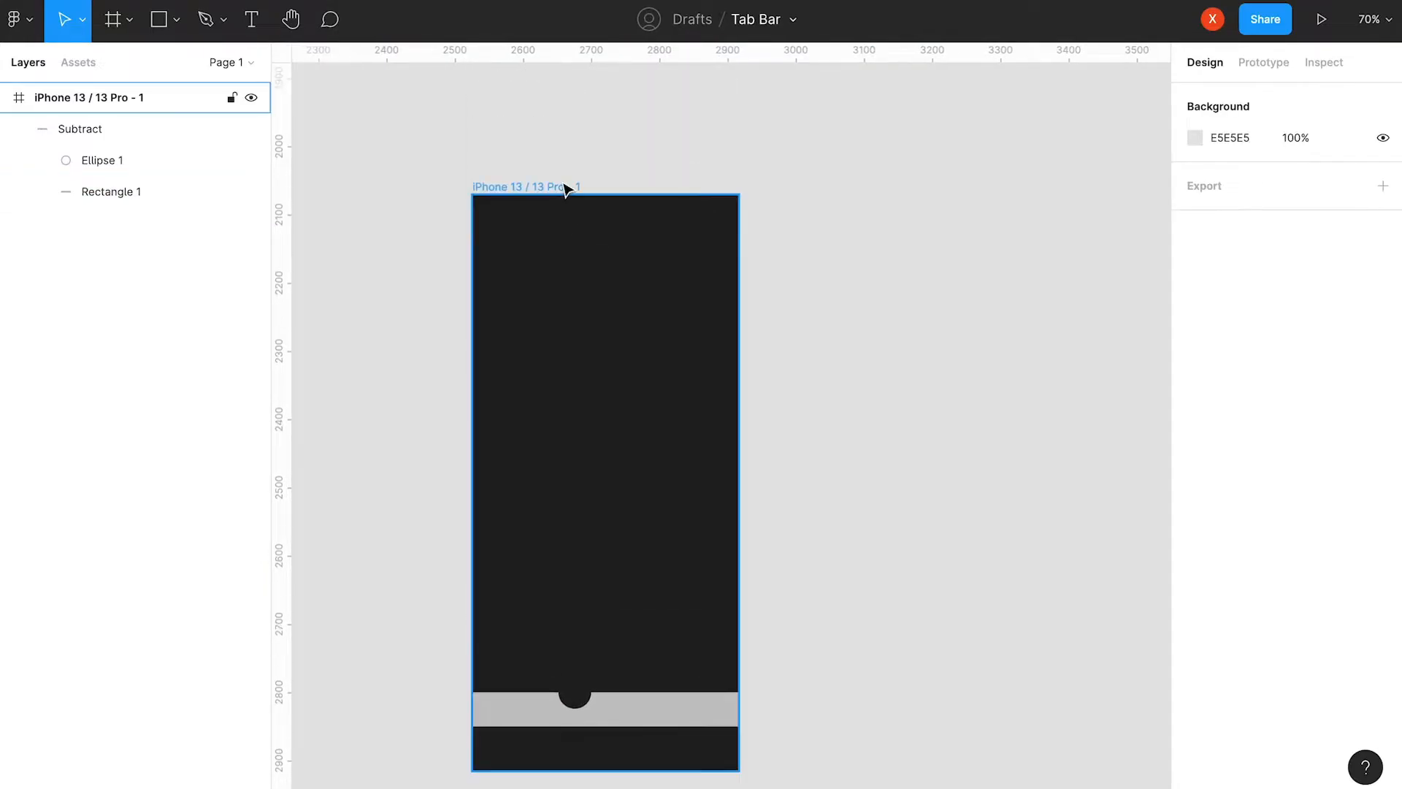
pyautogui.hotkey('ctrl', 'd')
pyautogui.scroll(-3, 911, 419)
pyautogui.hscroll(4, 911, 419)
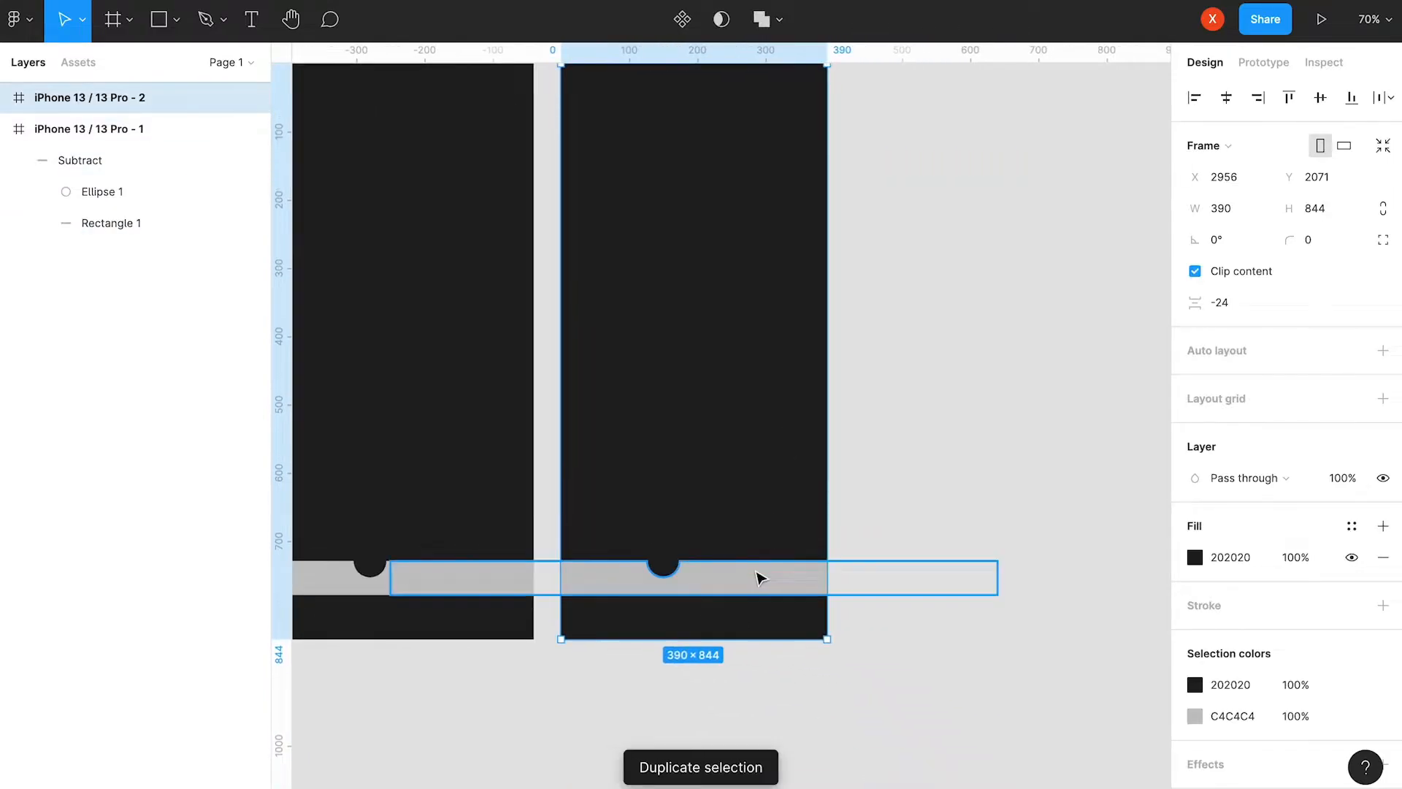
# Move the duplicated frame's Subtract bar horizontally to X -114 so its notch shifts to the right.
pyautogui.click(753, 574)
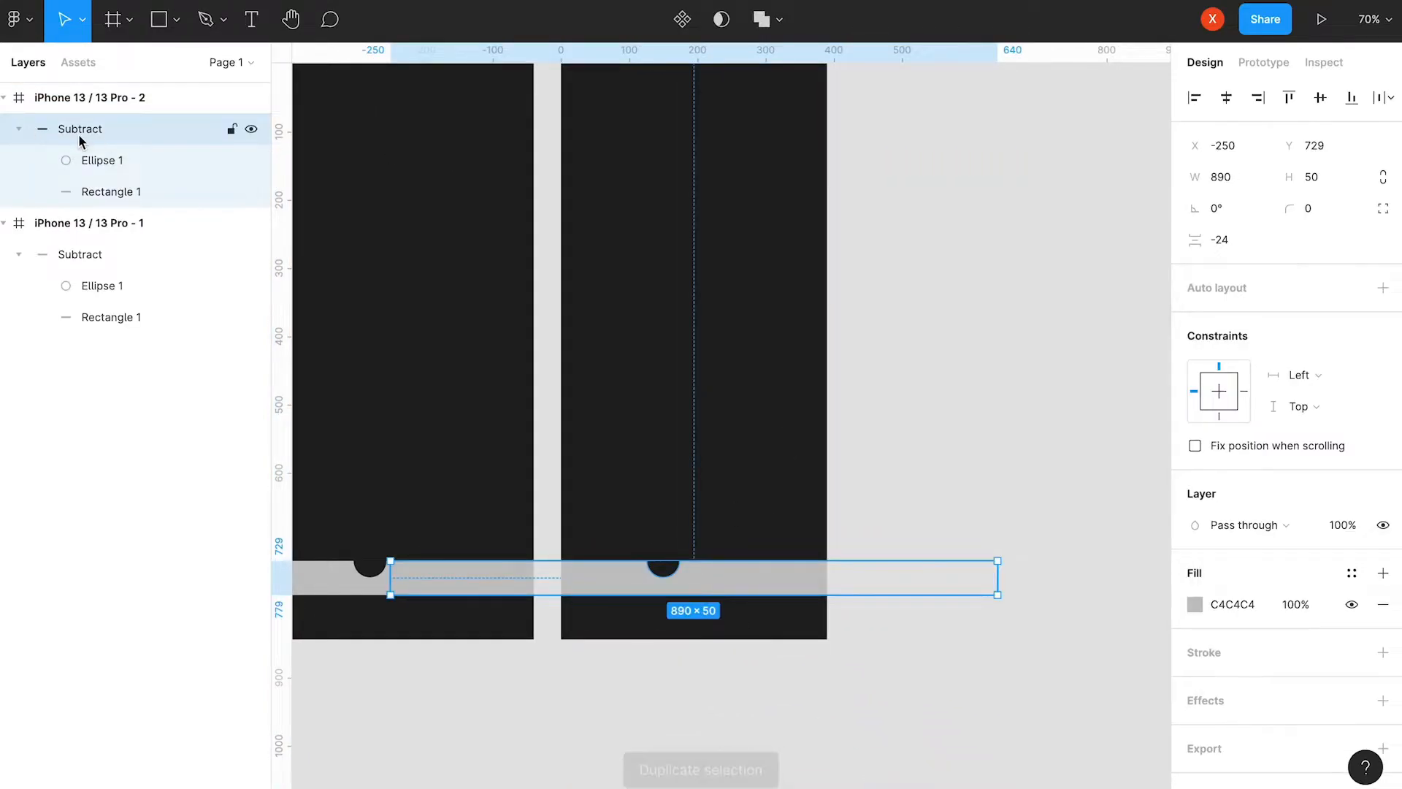
pyautogui.hotkey('shift', 'Right')
pyautogui.hotkey('shift', 'Right')
pyautogui.hotkey('shift', 'Right')
pyautogui.hotkey('shift', 'Right')
pyautogui.hotkey('shift', 'Right')
pyautogui.hotkey('shift', 'Right')
pyautogui.hotkey('shift', 'Right')
pyautogui.hotkey('shift', 'Right')
pyautogui.hotkey('shift', 'Right')
pyautogui.hotkey('shift', 'Right')
pyautogui.hotkey('shift', 'Right')
pyautogui.hotkey('shift', 'Right')
pyautogui.hotkey('shift', 'Right')
pyautogui.hotkey('shift', 'Right')
pyautogui.hotkey('shift', 'Right')
pyautogui.hotkey('shift', 'Right')
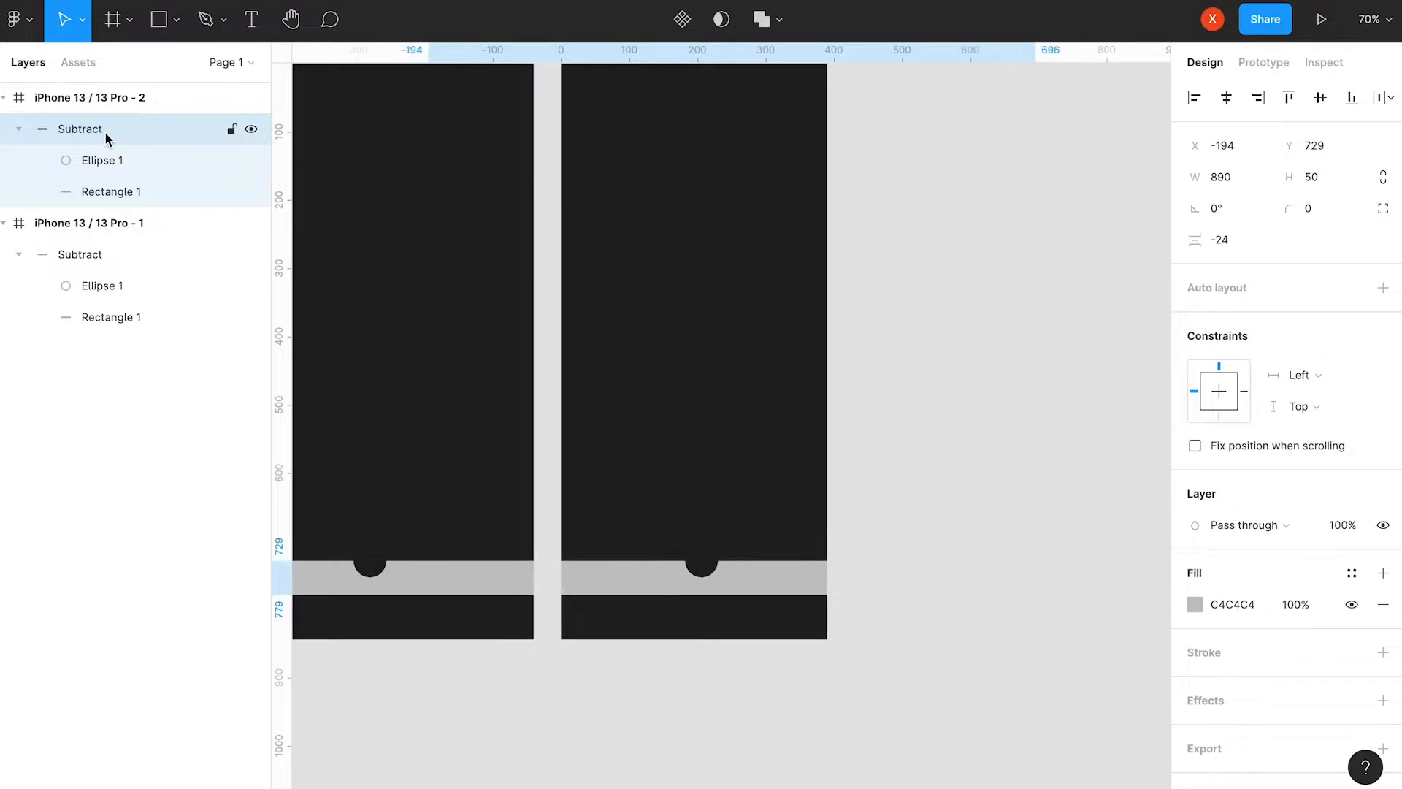
pyautogui.hotkey('shift', 'Right')
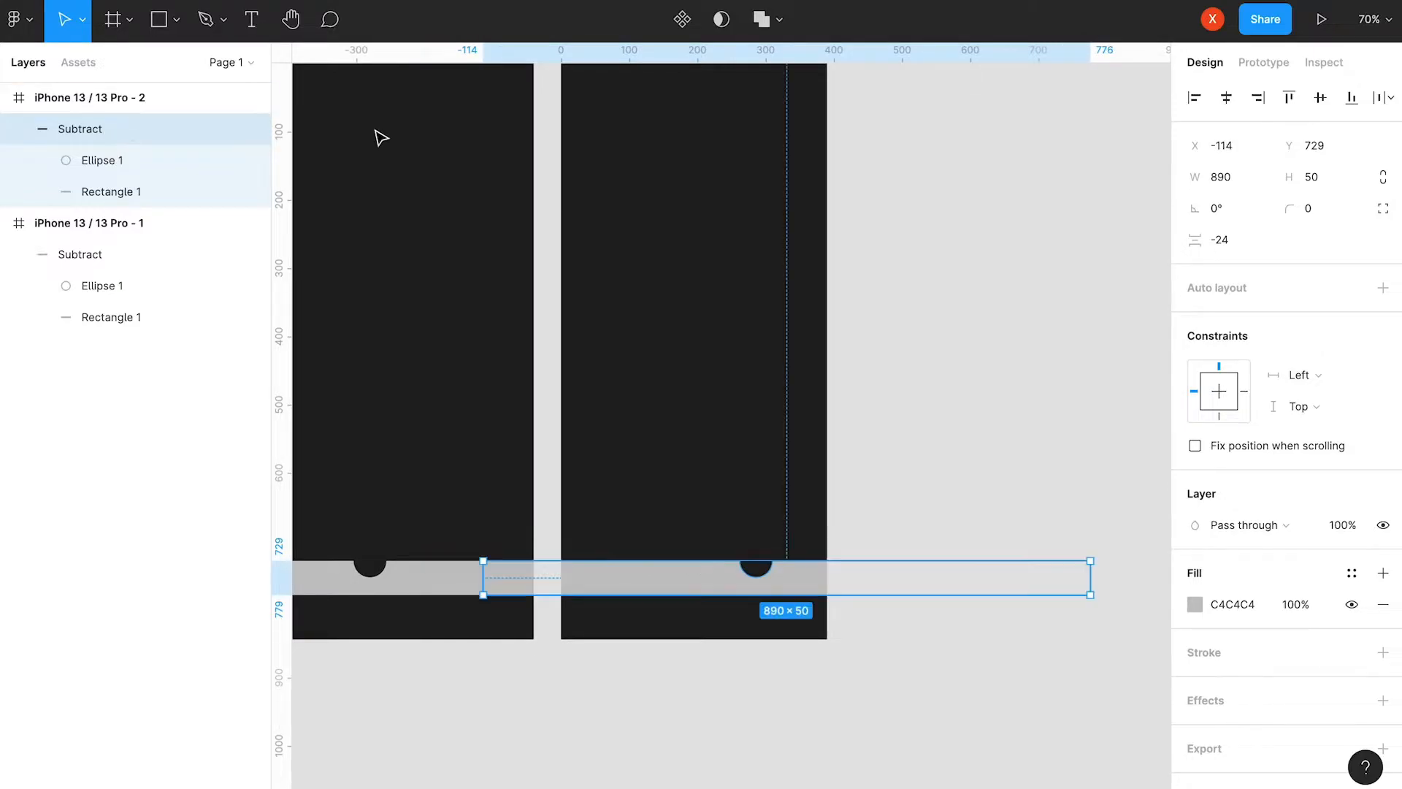
# Link the first frame's Subtract bar to the second frame with an On tap Smart animate transition.
pyautogui.hscroll(-3, 487, 159)
pyautogui.click(546, 578)
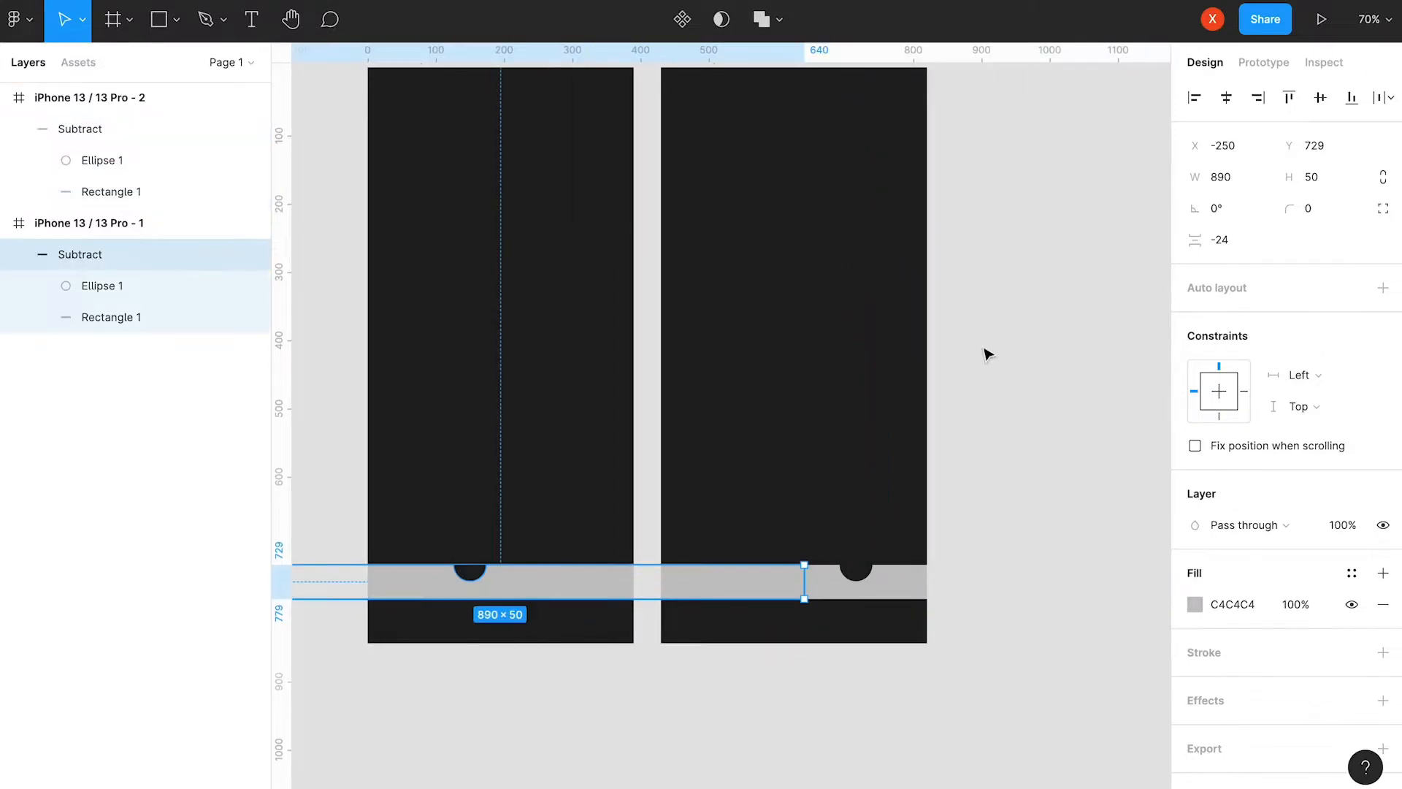
pyautogui.click(1267, 64)
pyautogui.moveTo(806, 584); pyautogui.dragTo(899, 435)
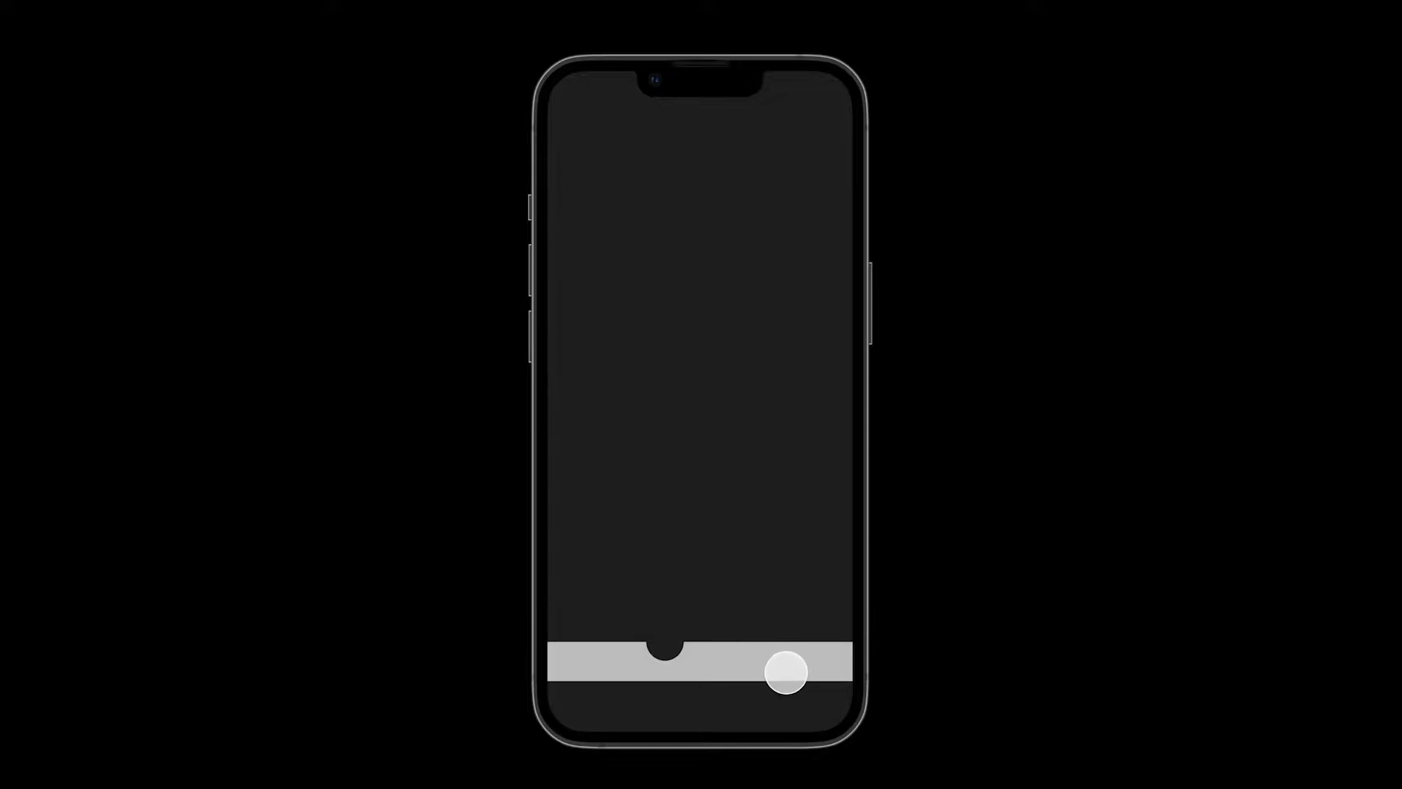
# Preview the prototype and tap the bar several times, restarting between taps, to examine the sliding notch animation.
pyautogui.click(786, 672)
pyautogui.press('r')
pyautogui.click(753, 676)
pyautogui.press('r')
pyautogui.click(714, 674)
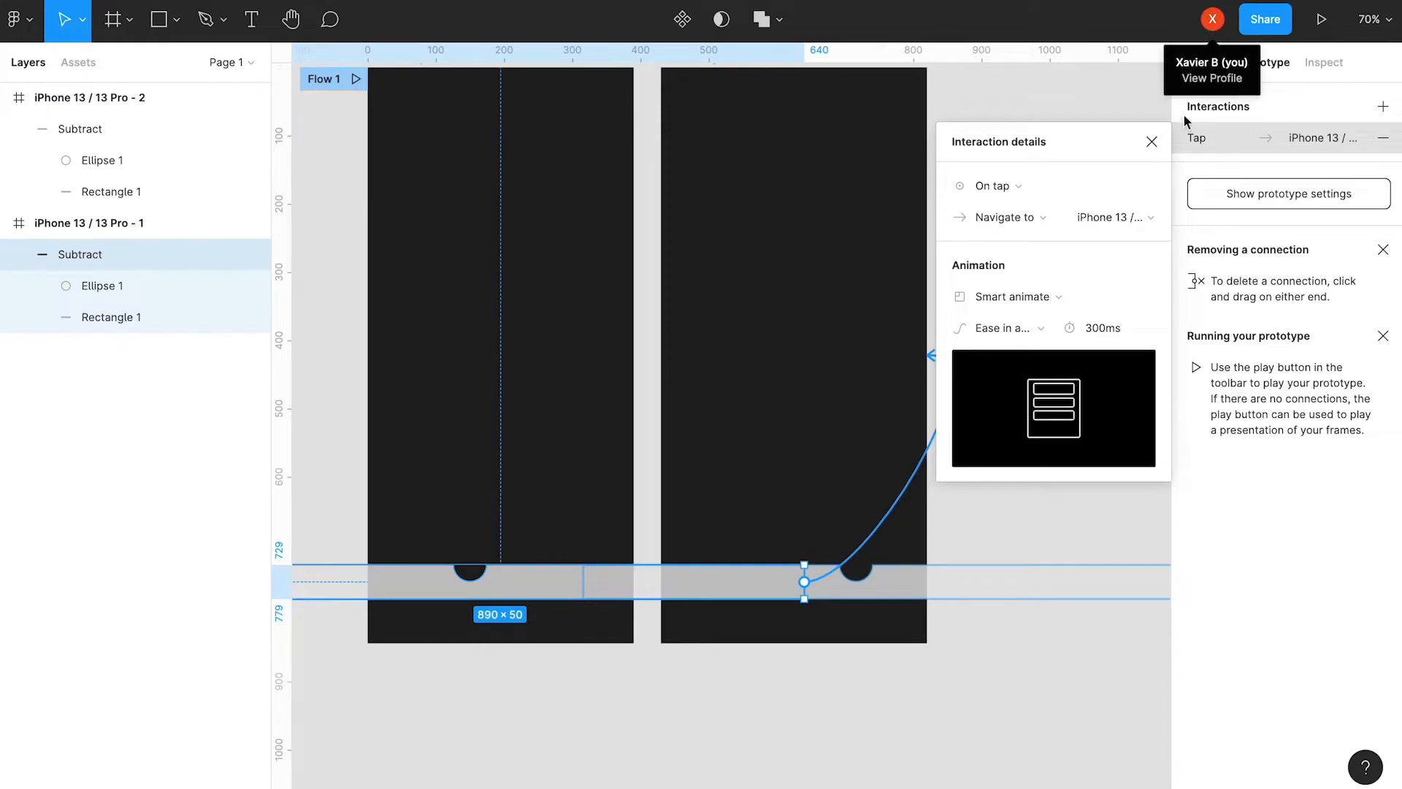
# Delete the duplicated iPhone 13 / 13 Pro - 2 frame.
pyautogui.press('Escape')
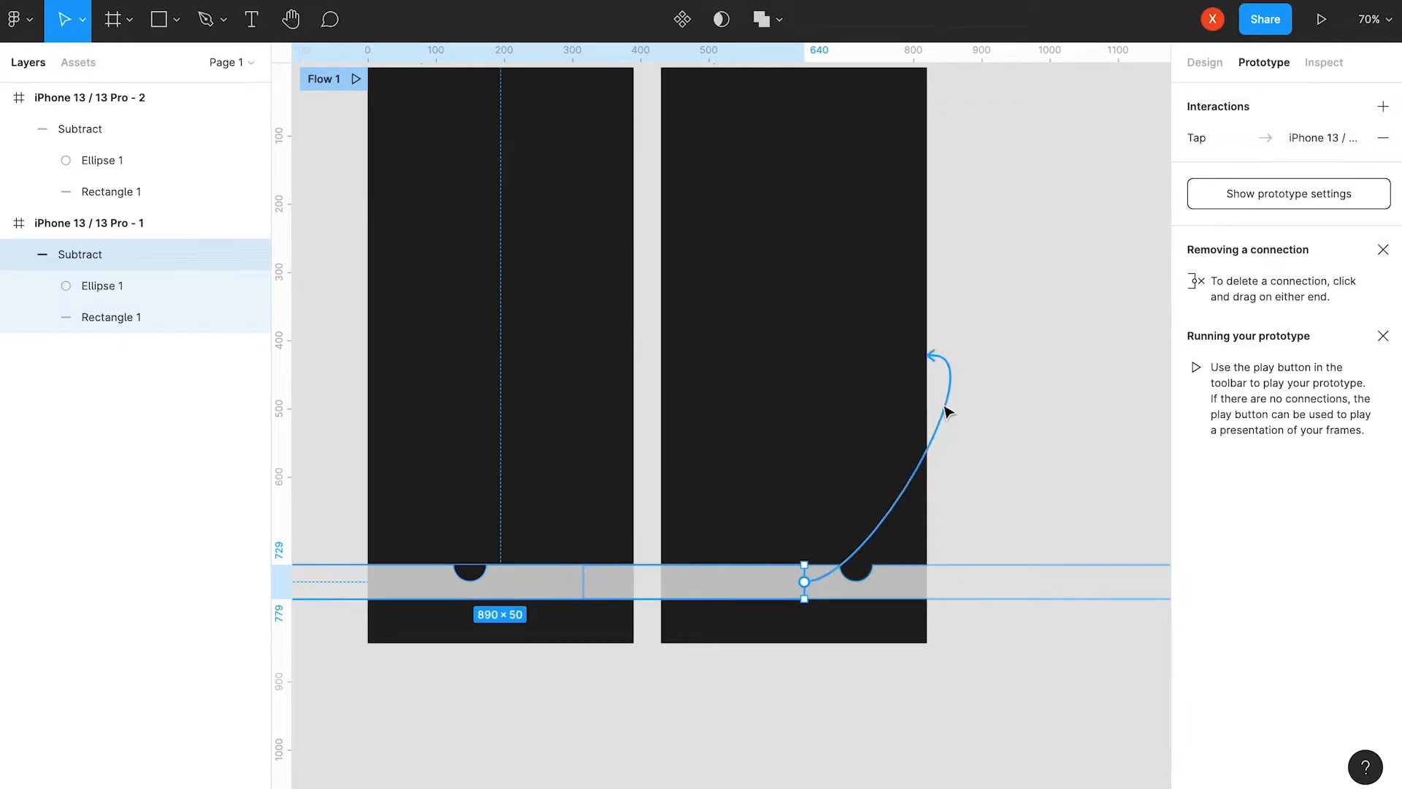
pyautogui.click(1201, 63)
pyautogui.scroll(3, 1014, 159)
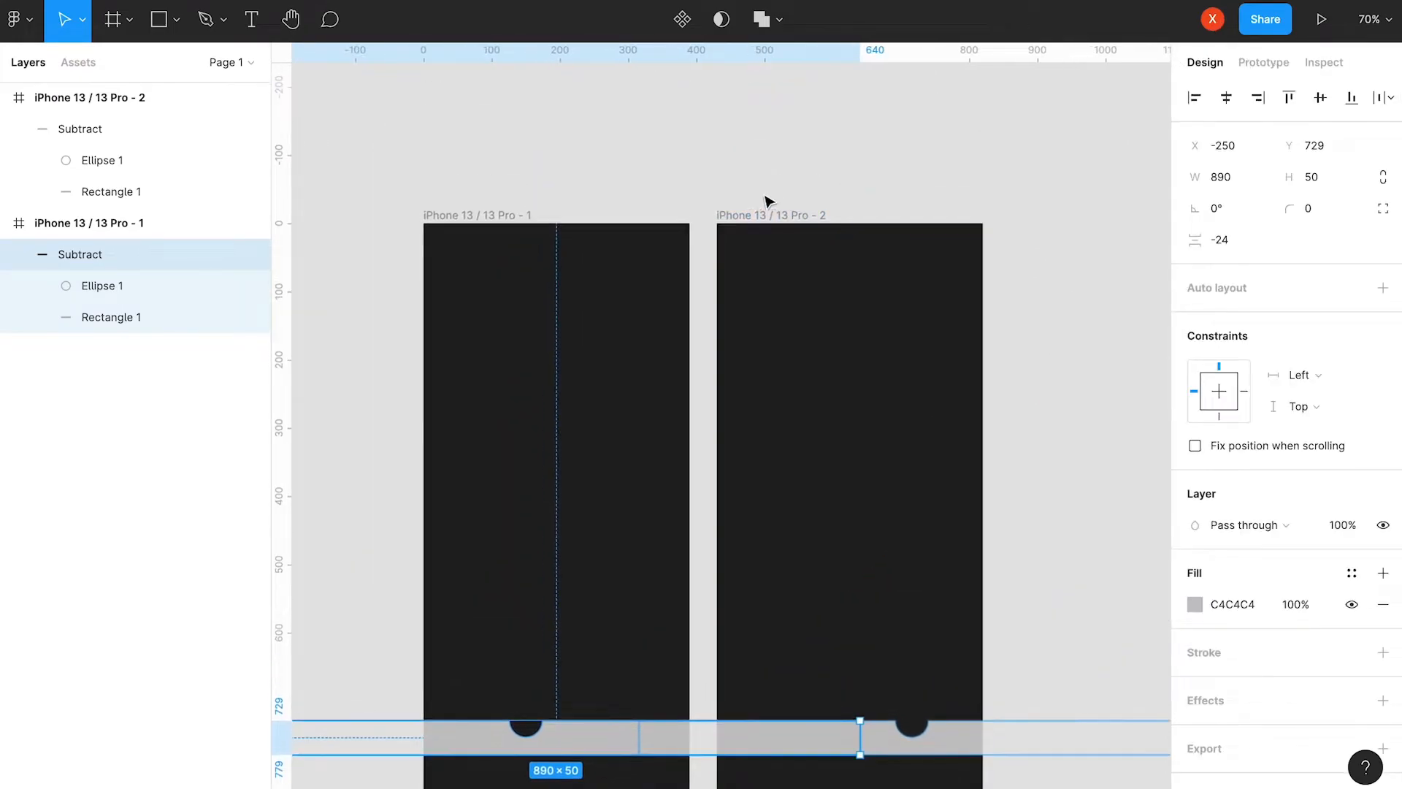
pyautogui.click(771, 215)
pyautogui.press('Delete')
# Set the height of Rectangle 1 in the Subtract group to 80.
pyautogui.scroll(-5, 832, 594)
pyautogui.click(701, 479)
pyautogui.click(150, 195)
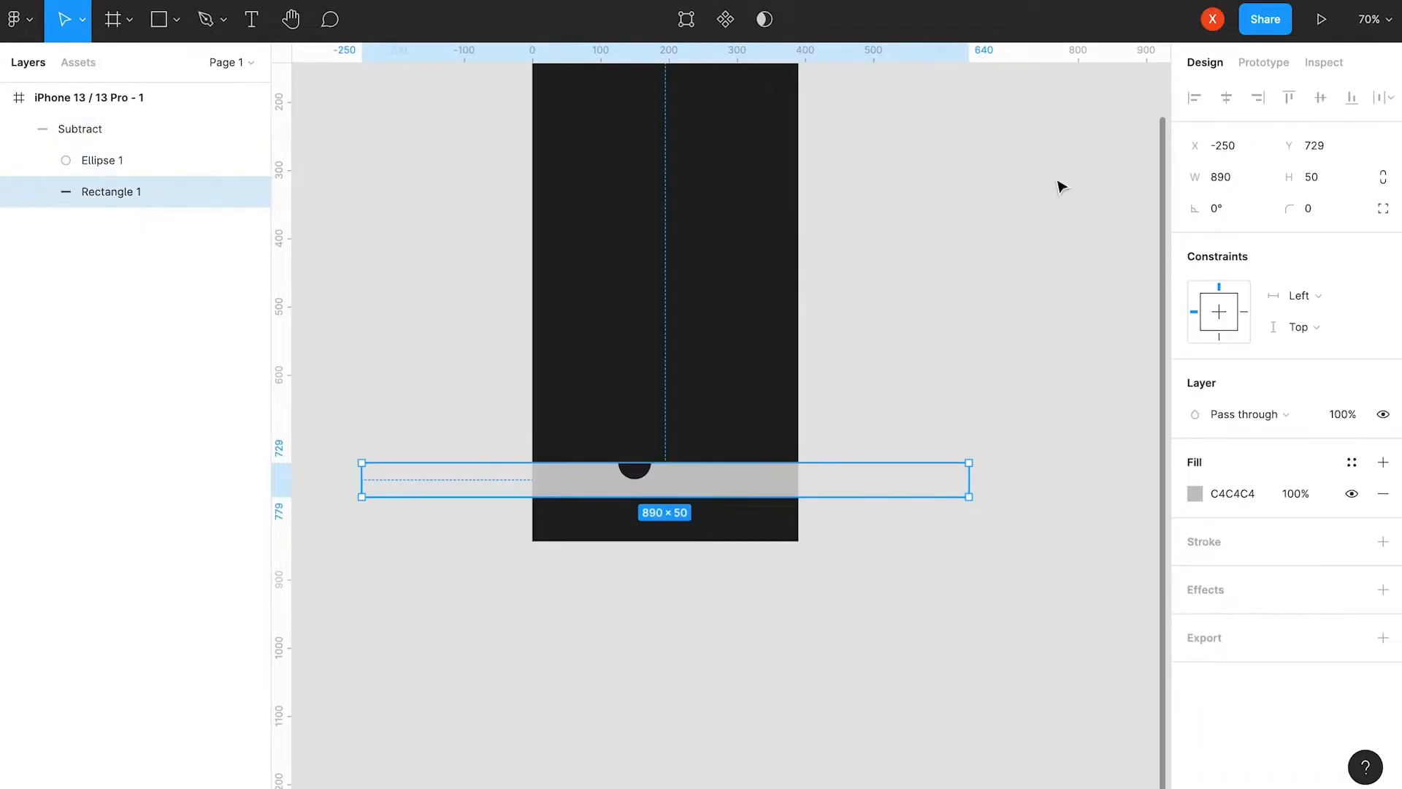
pyautogui.click(1351, 189)
pyautogui.press('Return')
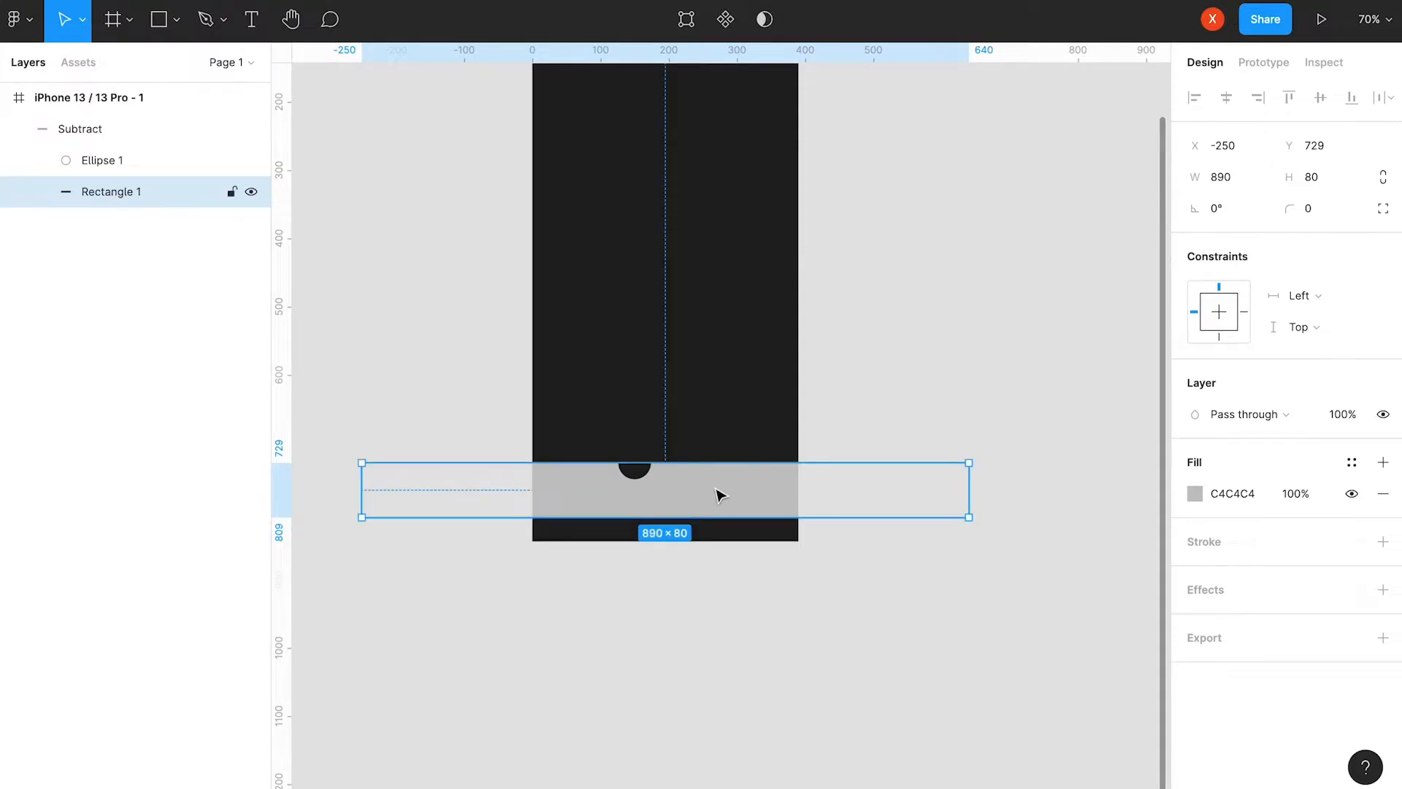
# Set the fill of Rectangle 1 to white FFFFFF.
pyautogui.scroll(2, 716, 488)
pyautogui.click(1195, 497)
pyautogui.moveTo(1113, 485); pyautogui.dragTo(936, 317)
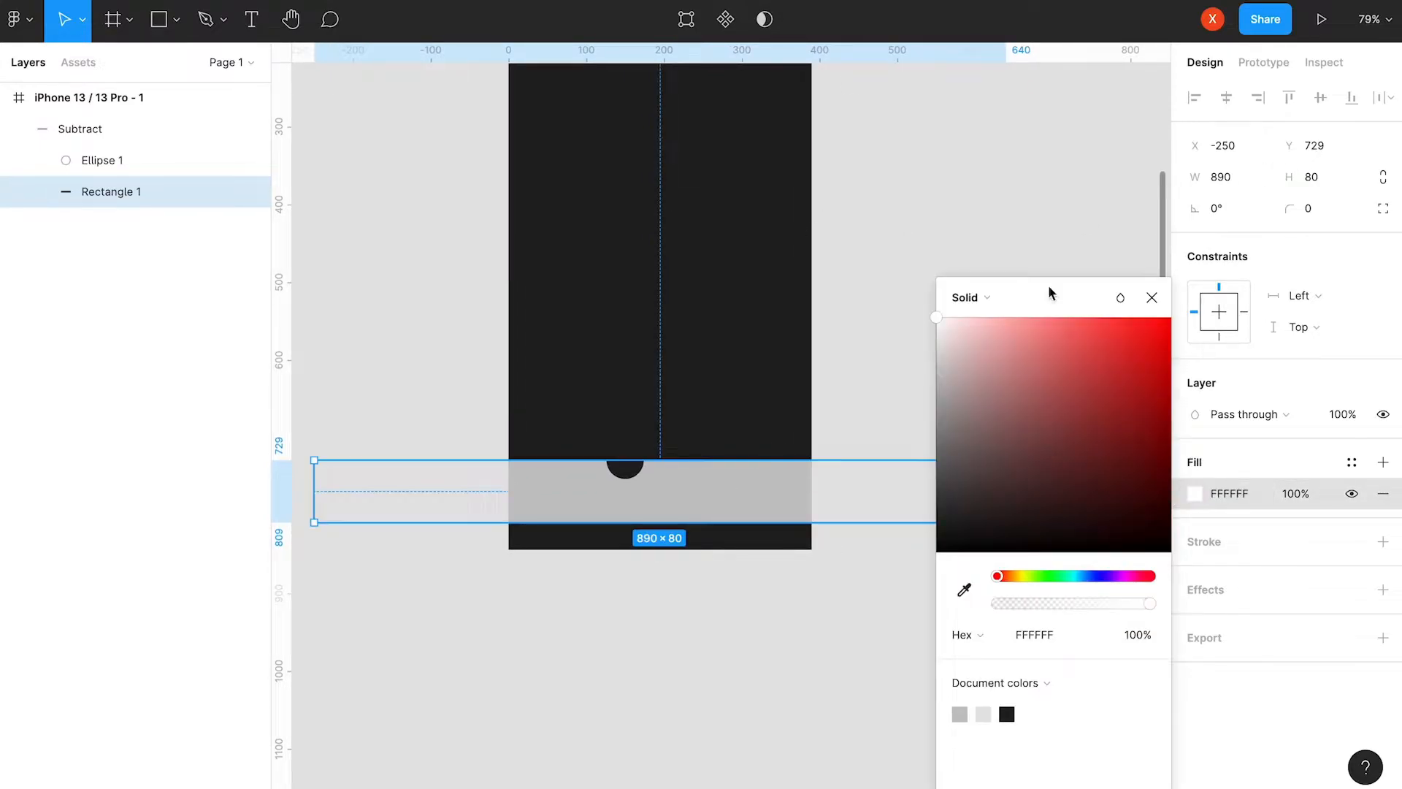
pyautogui.click(1152, 298)
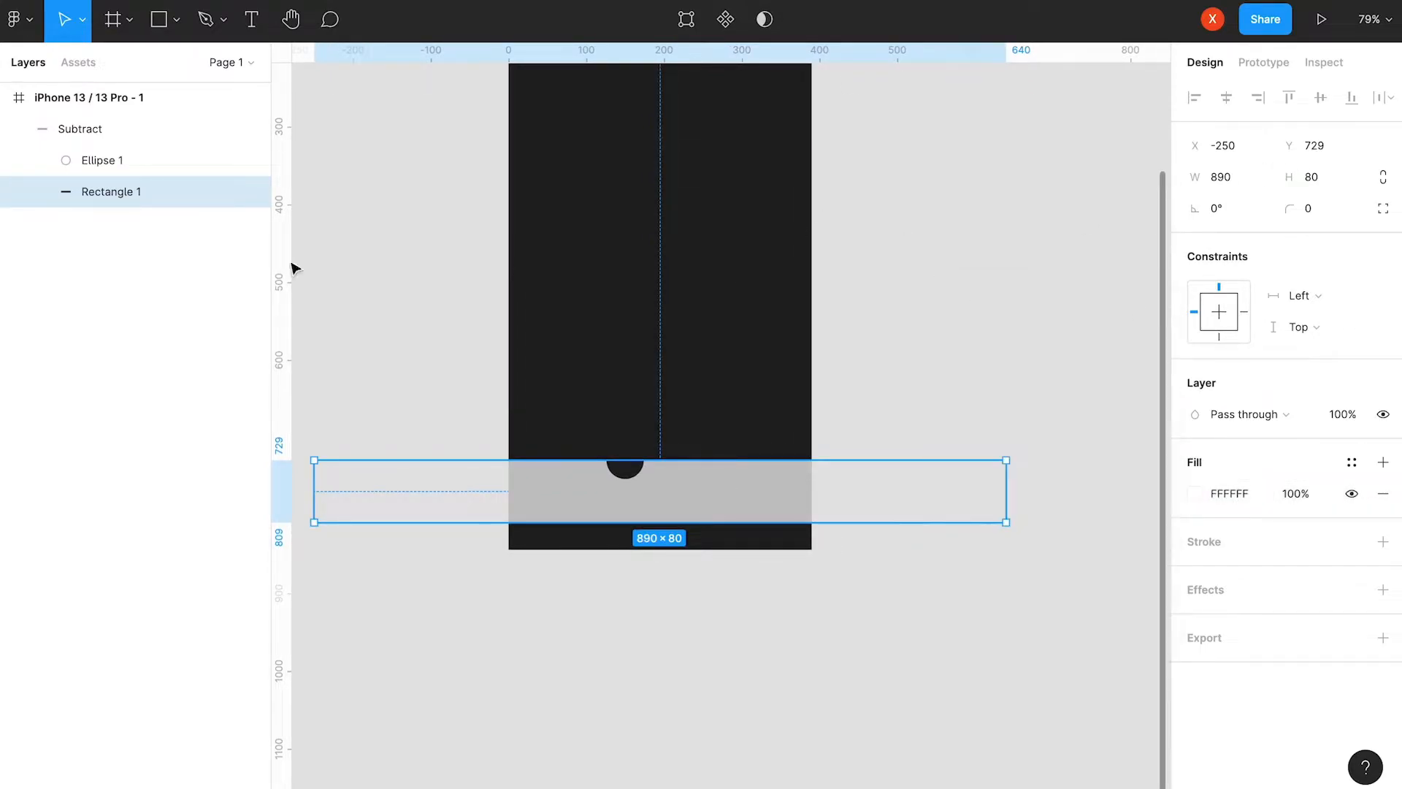
# Set the Subtract group's fill to white FFFFFF and align the group to the bottom of the phone frame.
pyautogui.click(95, 136)
pyautogui.click(1195, 604)
pyautogui.moveTo(1123, 516); pyautogui.dragTo(748, 144)
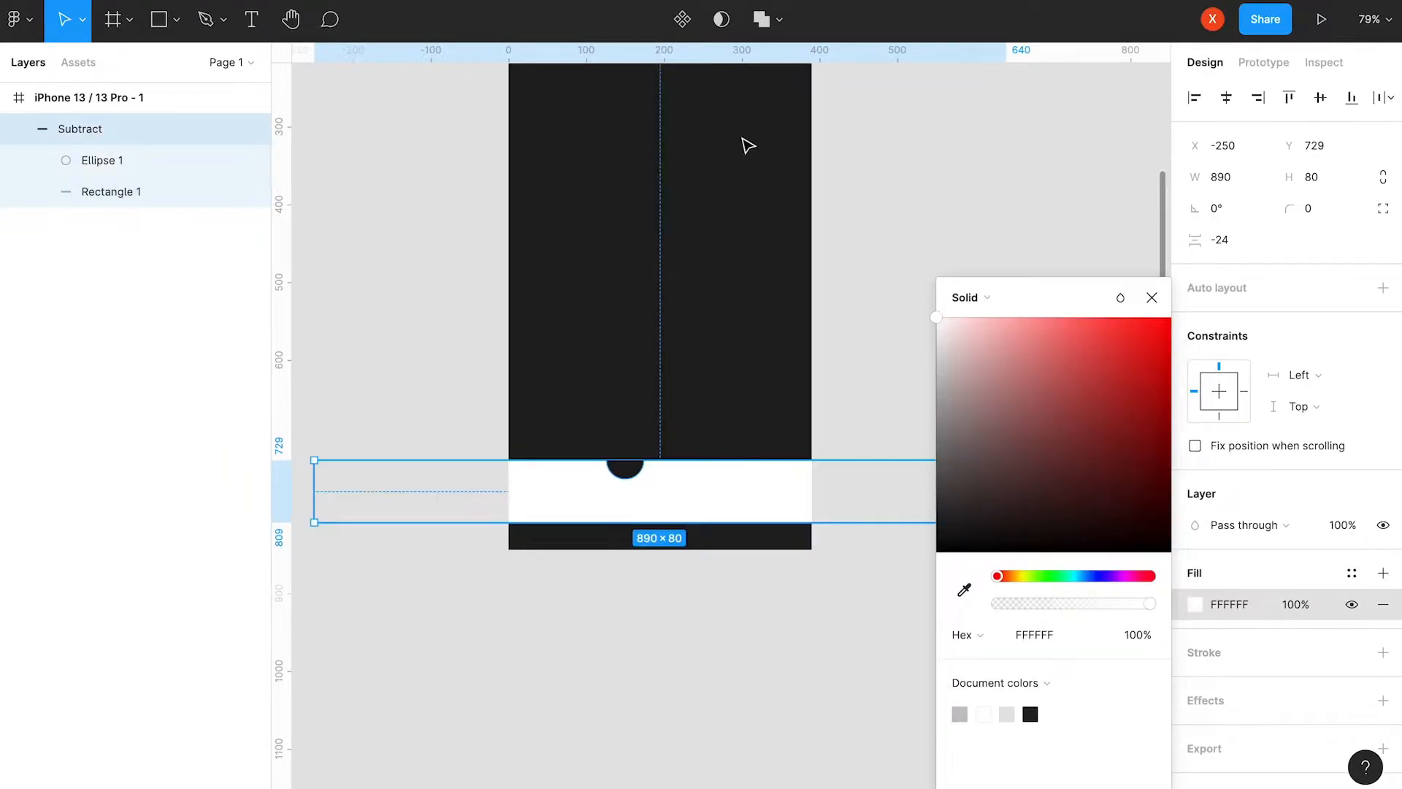
pyautogui.click(1152, 298)
pyautogui.click(1058, 319)
pyautogui.click(792, 478)
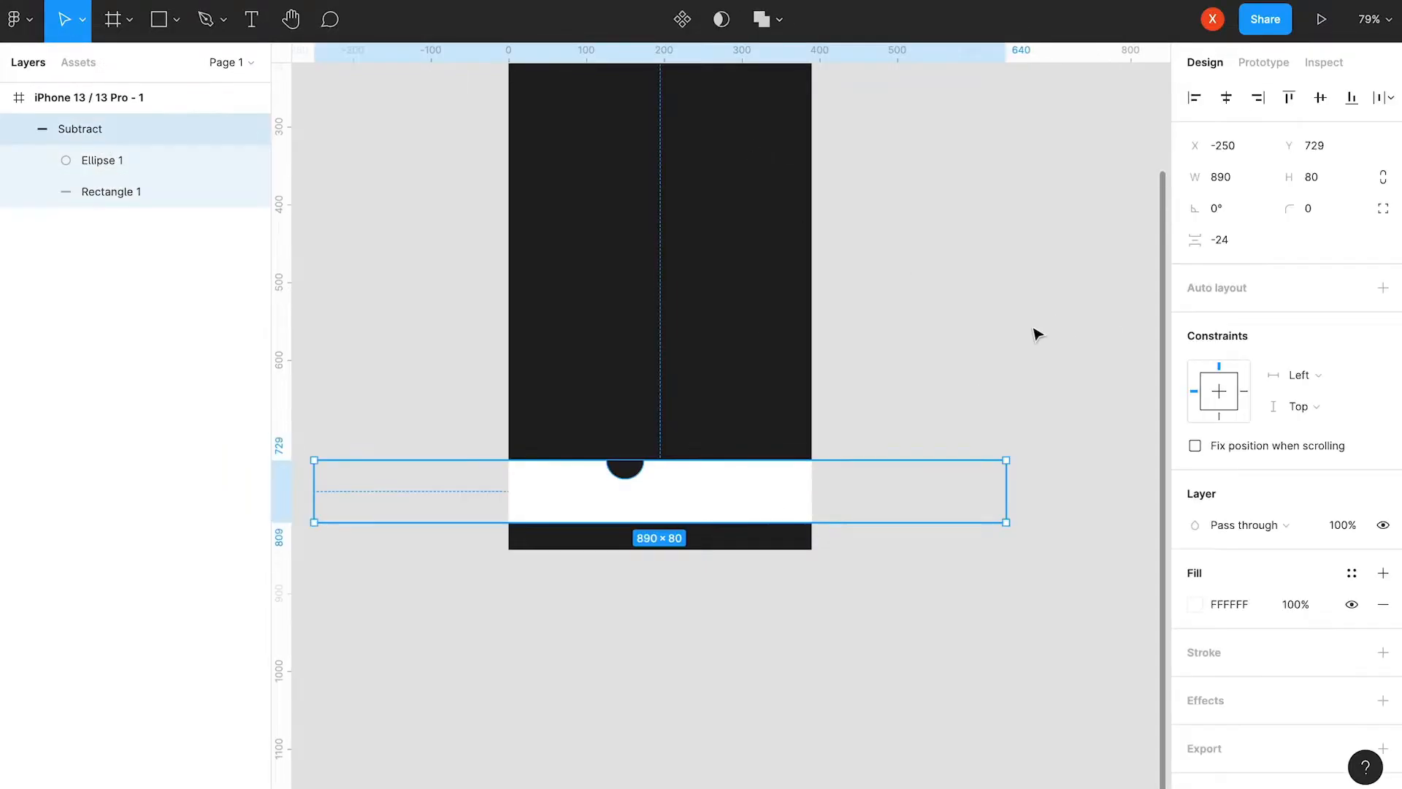
pyautogui.click(1352, 99)
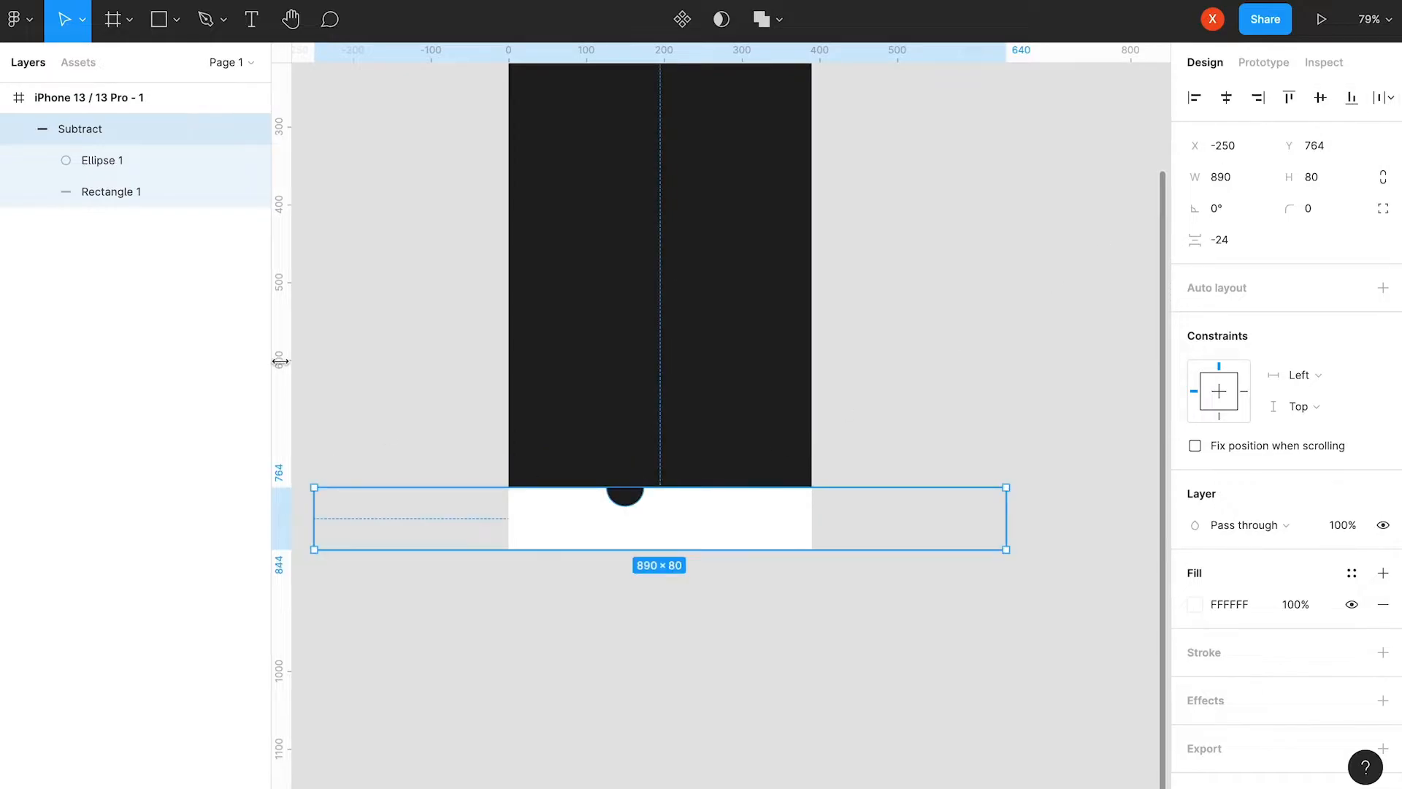
# Hide Ellipse 1 and rename the Subtract group as Bartap Slide.
pyautogui.click(251, 161)
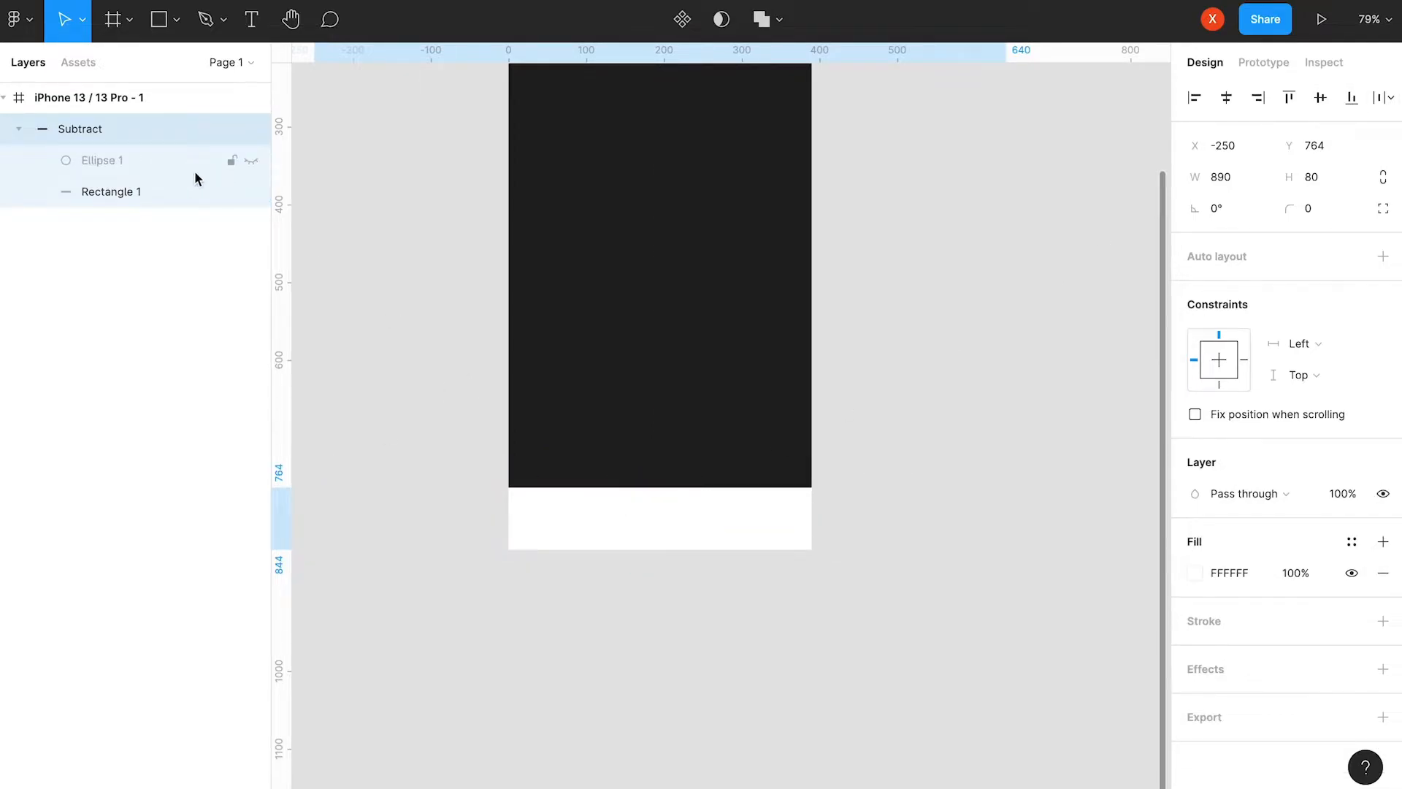
pyautogui.doubleClick(72, 129)
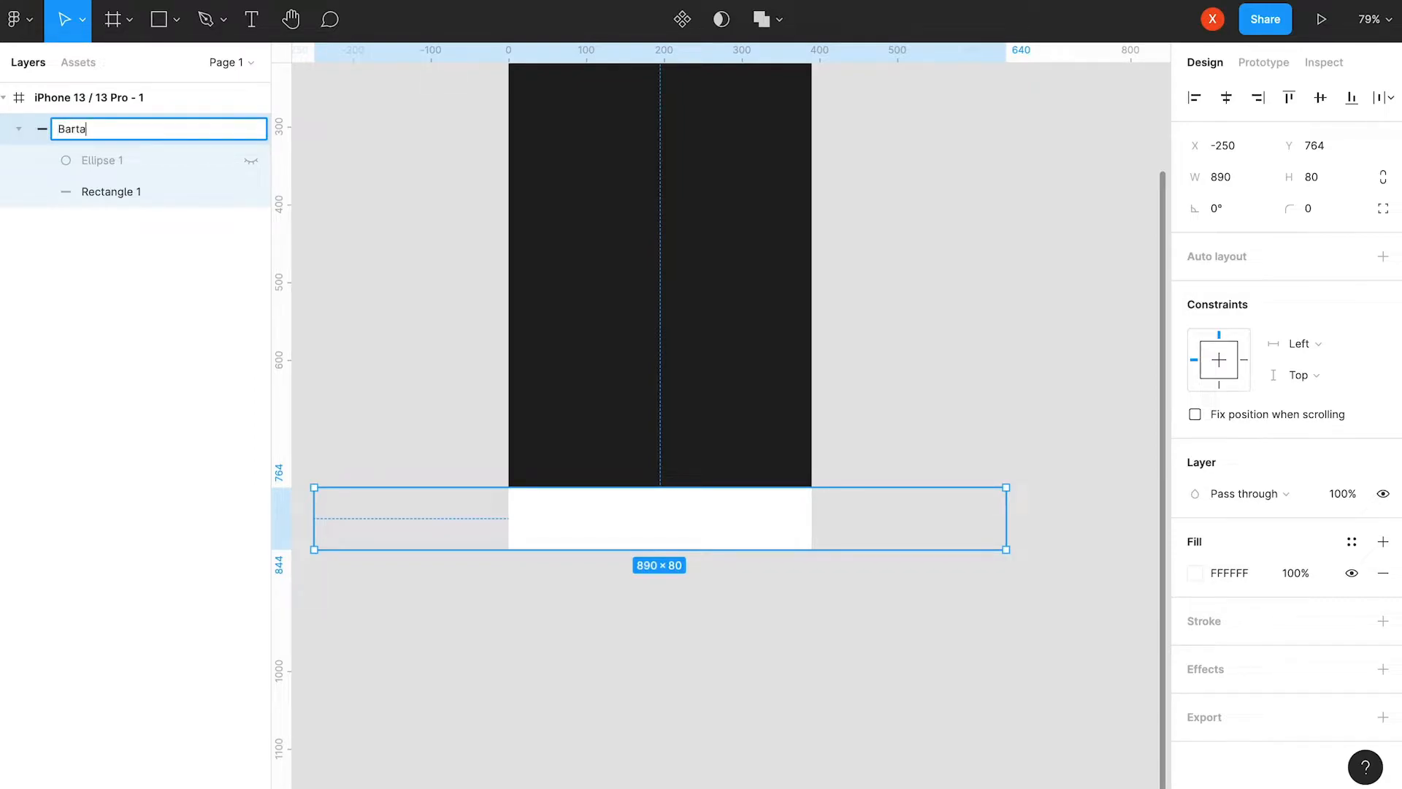
pyautogui.press('Return')
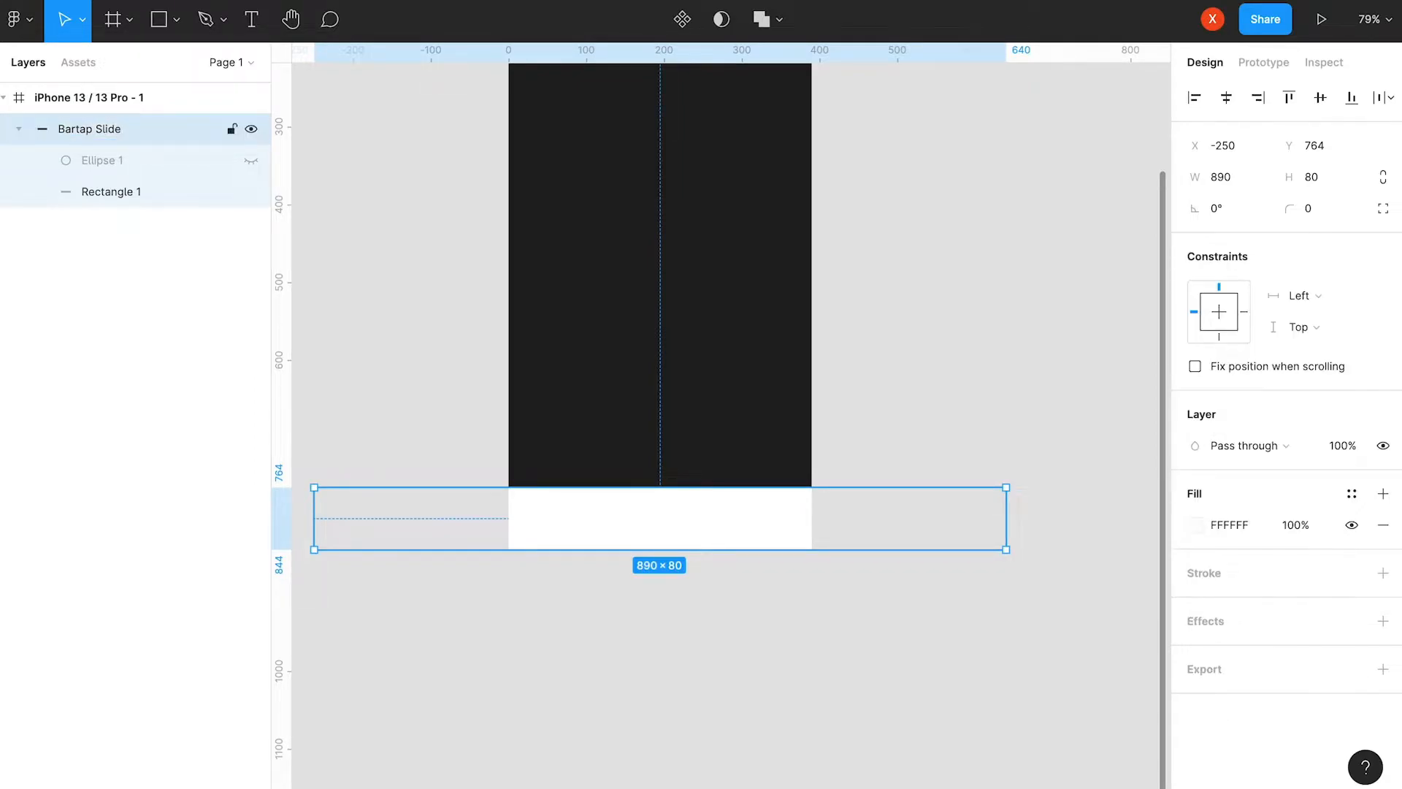
pyautogui.click(20, 130)
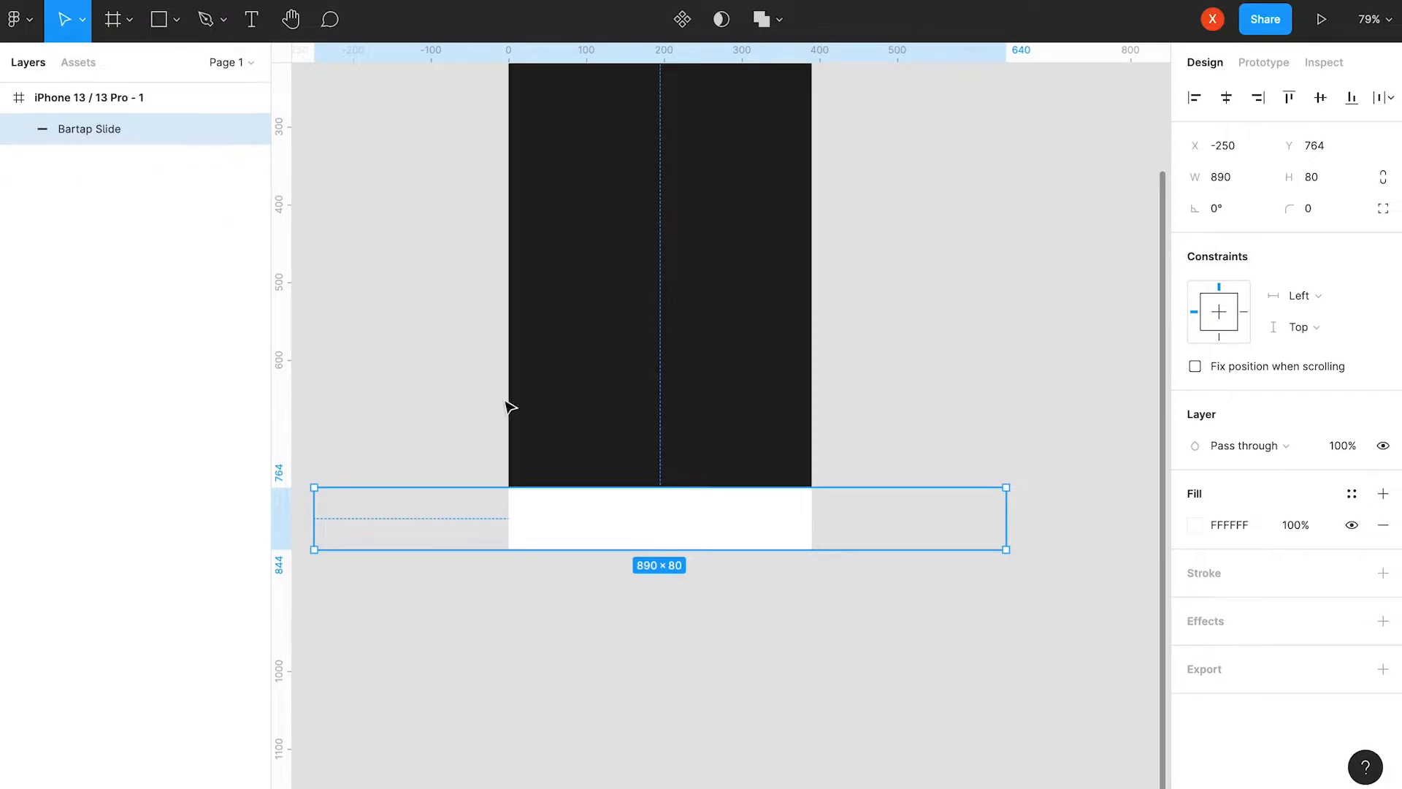
# Draw a square frame over the left part of the white tab bar and size it to 80 × 80.
pyautogui.scroll(5, 509, 403)
pyautogui.press('f')
pyautogui.moveTo(544, 495); pyautogui.dragTo(628, 584)
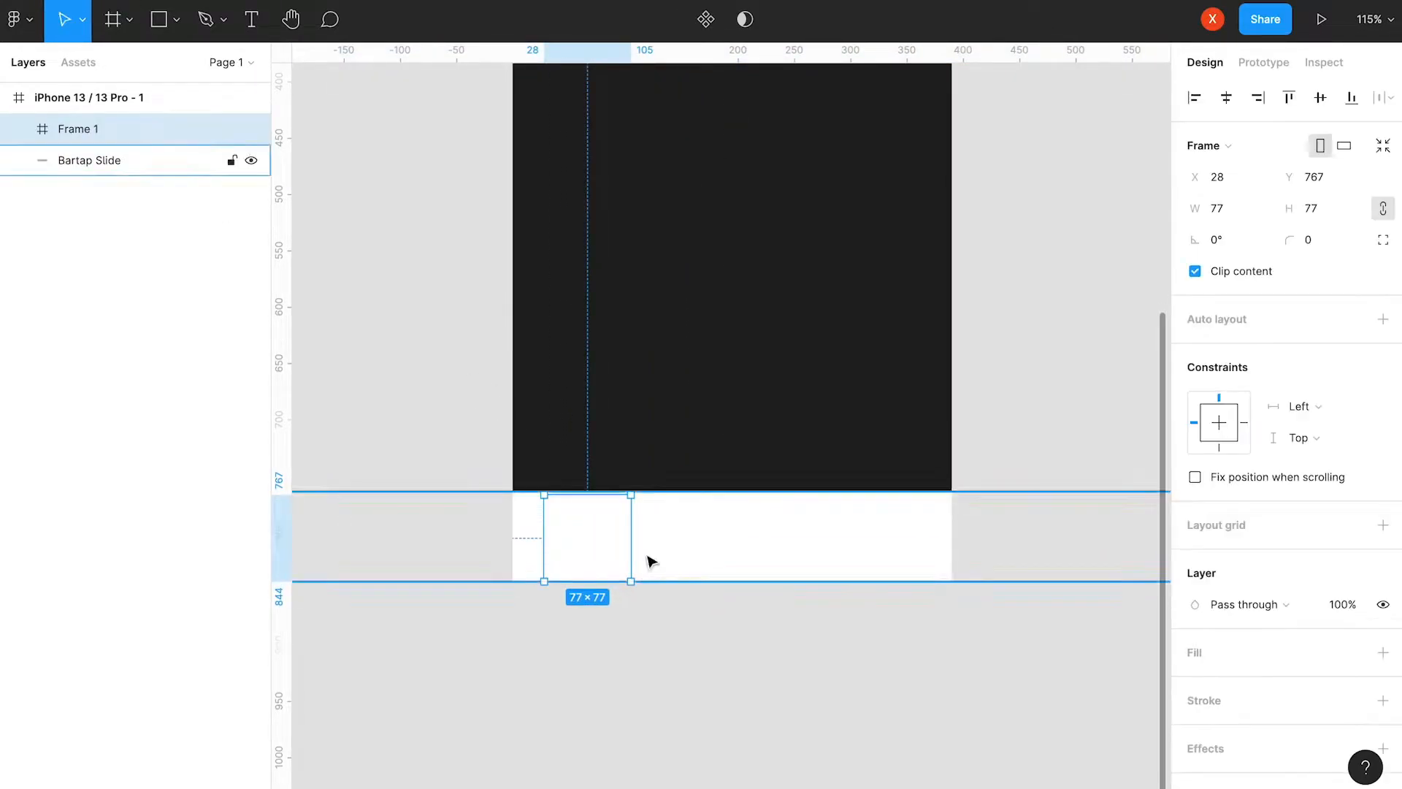
pyautogui.click(1253, 214)
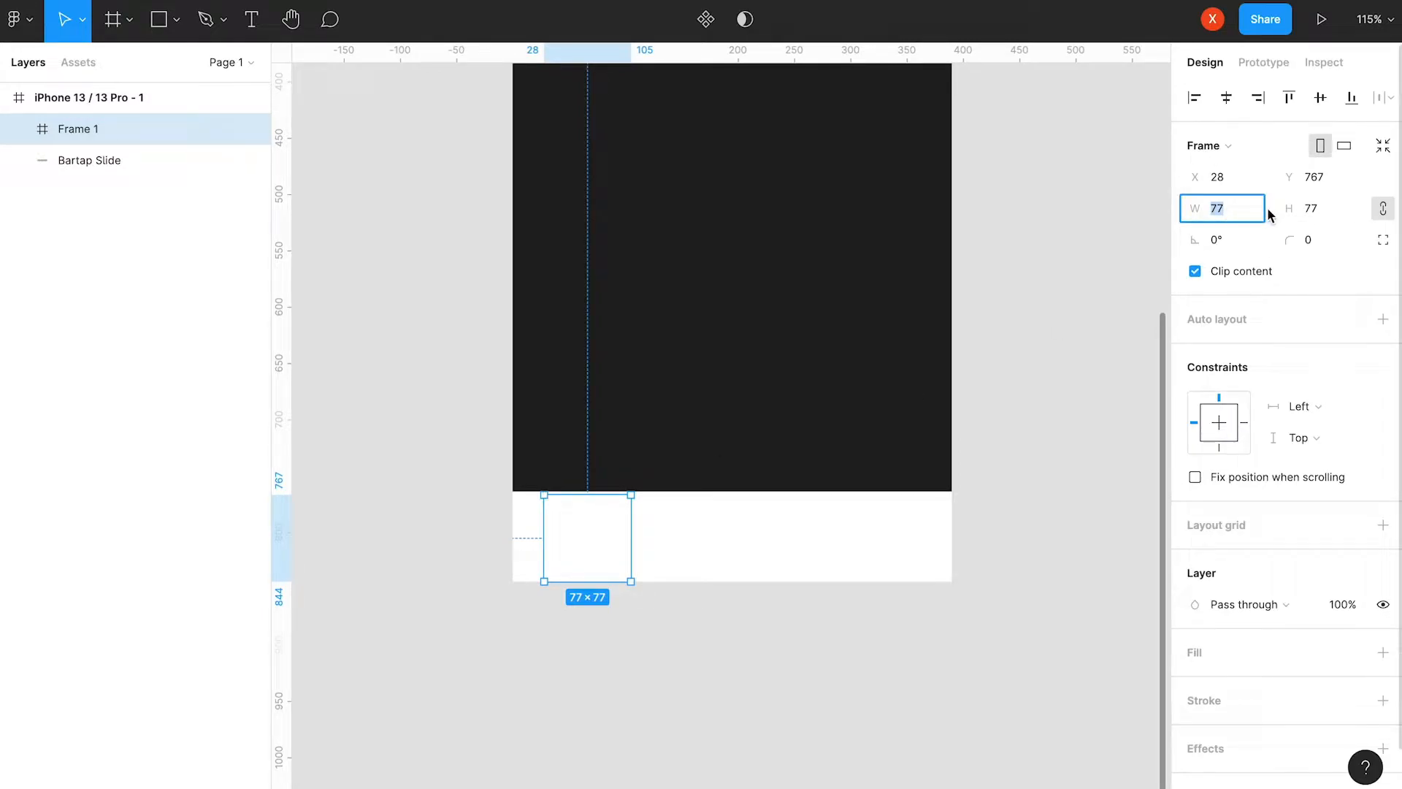
pyautogui.press('Return')
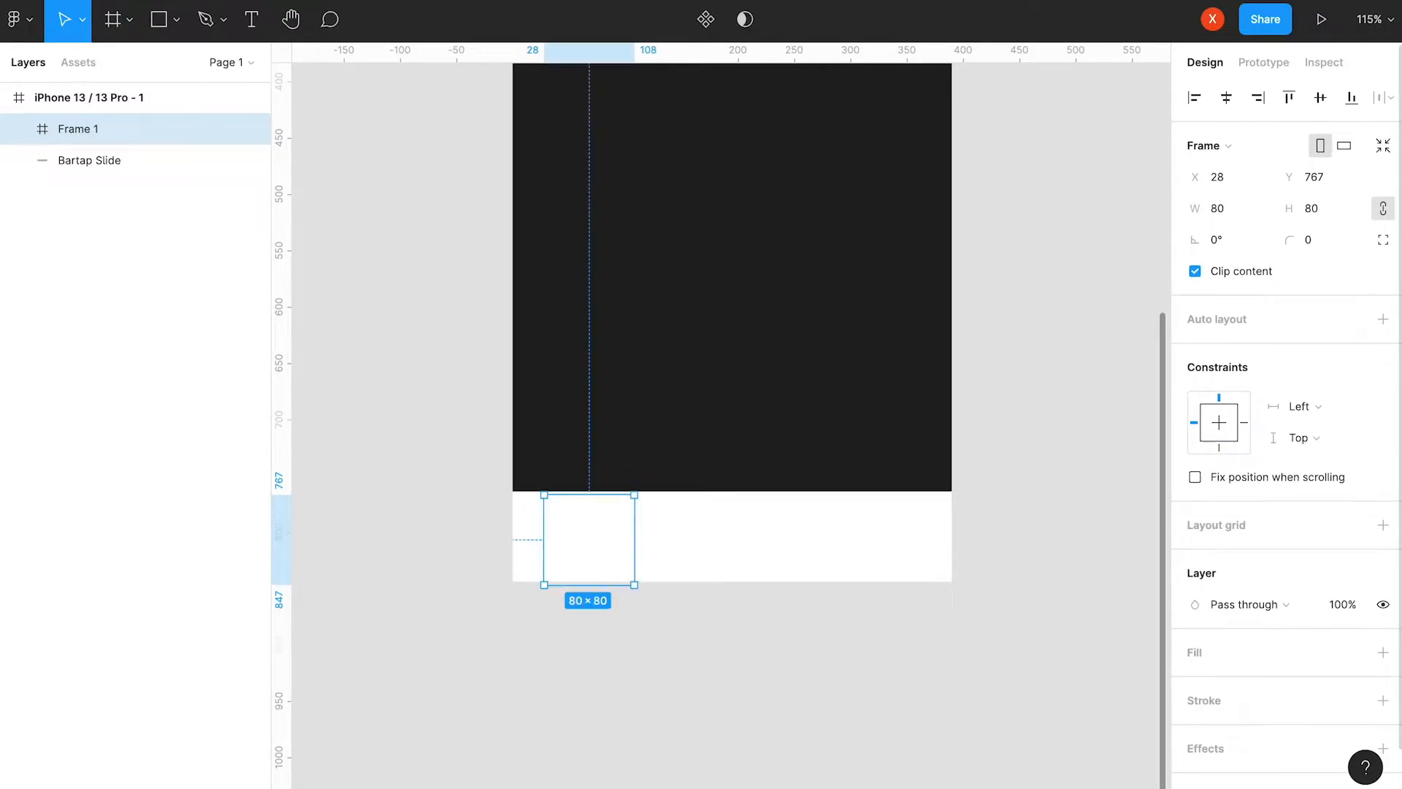
# Align the 80 × 80 frame to the bottom-left corner of the phone frame.
pyautogui.click(1194, 97)
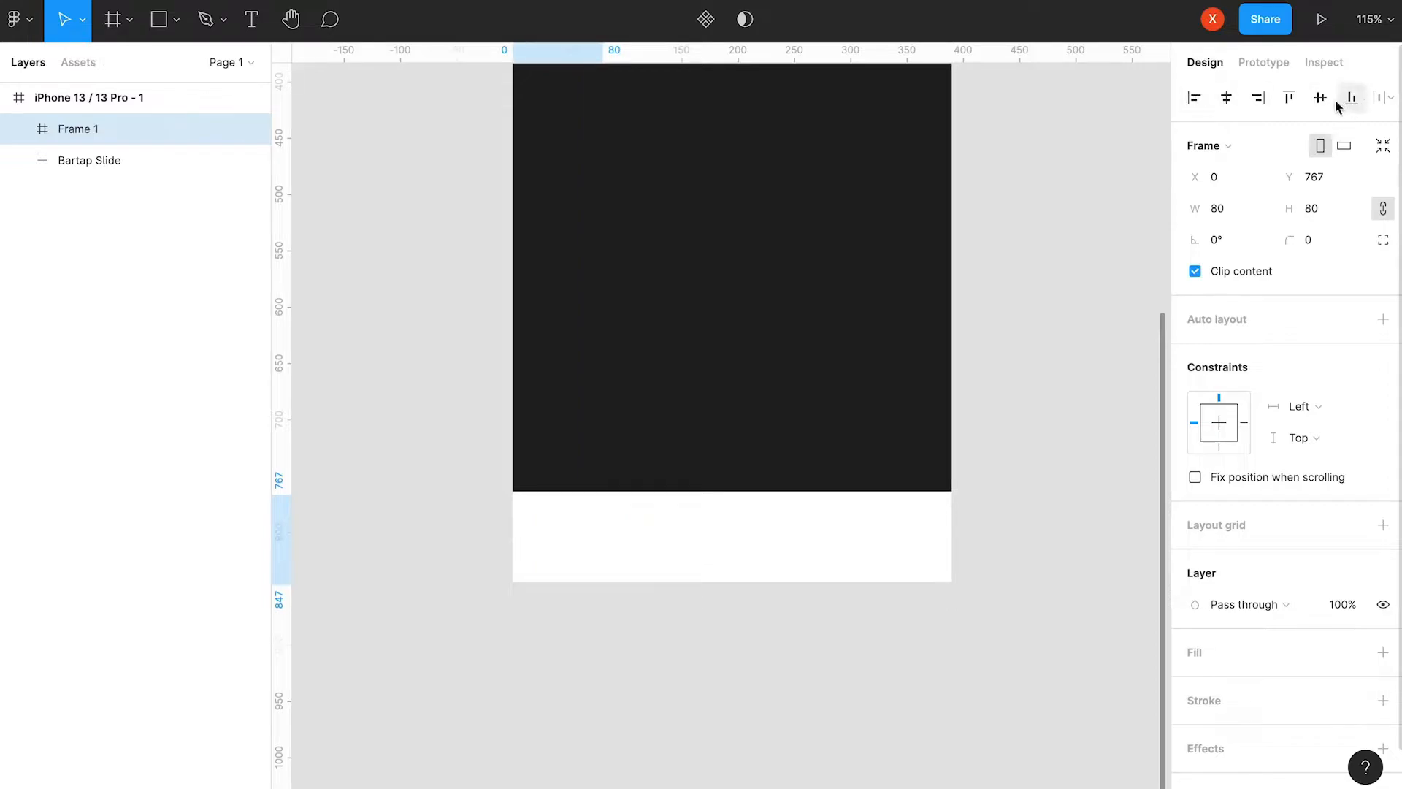
pyautogui.click(1320, 97)
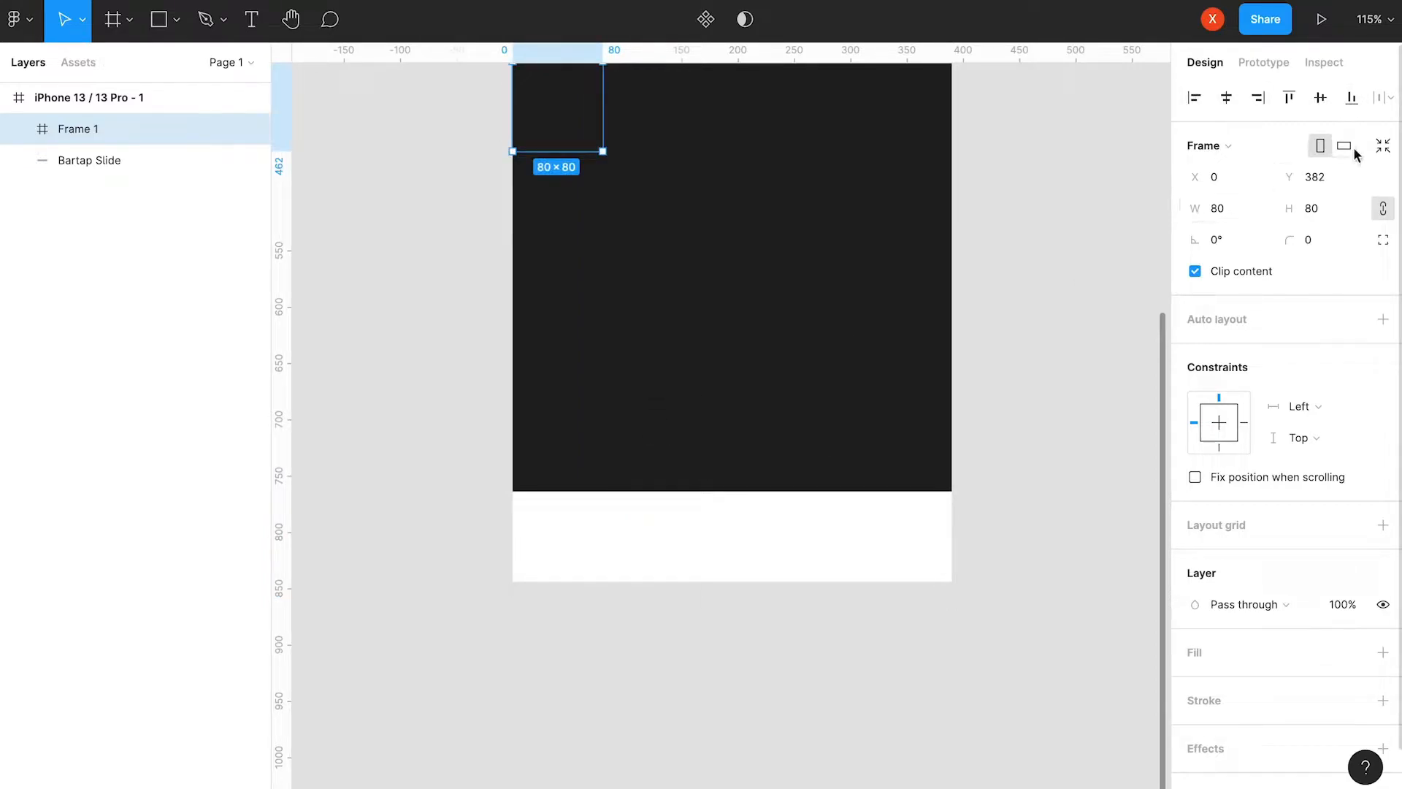
pyautogui.click(1351, 97)
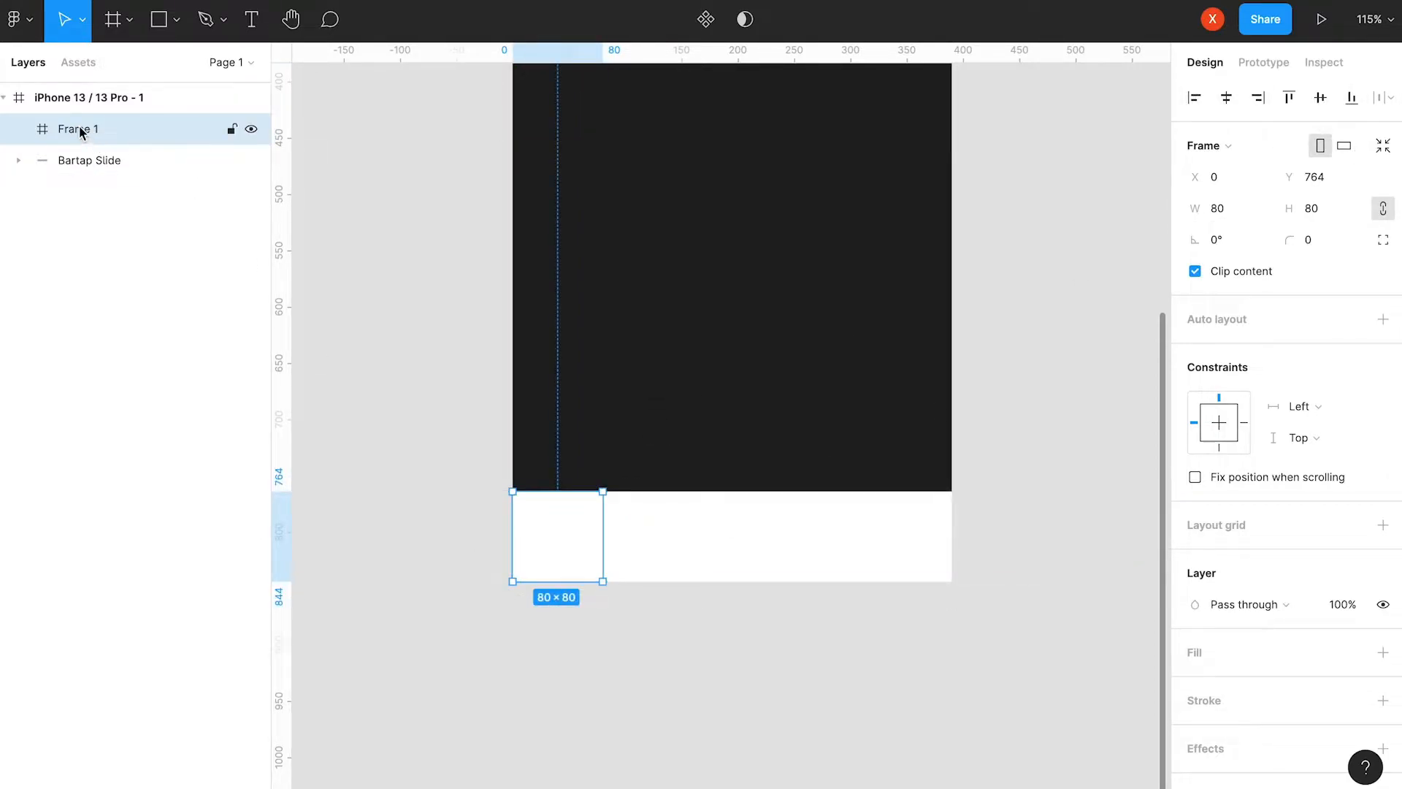
# Rename the 80 × 80 frame as Button and put it in a group.
pyautogui.doubleClick(152, 129)
pyautogui.write('Button')
pyautogui.press('Return')
pyautogui.hotkey('ctrl', 'g')
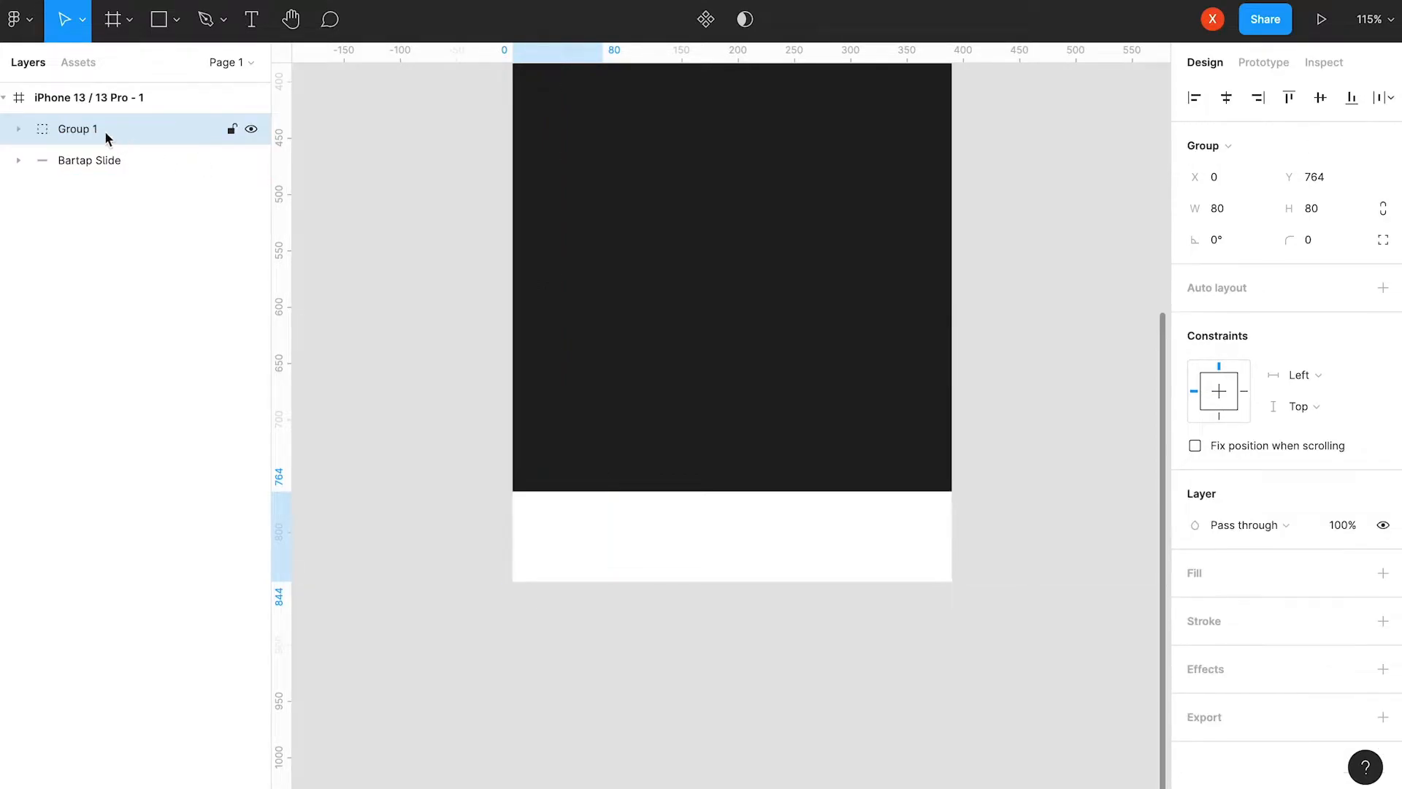
# Rename the new group as Button List and apply auto layout to it.
pyautogui.doubleClick(79, 134)
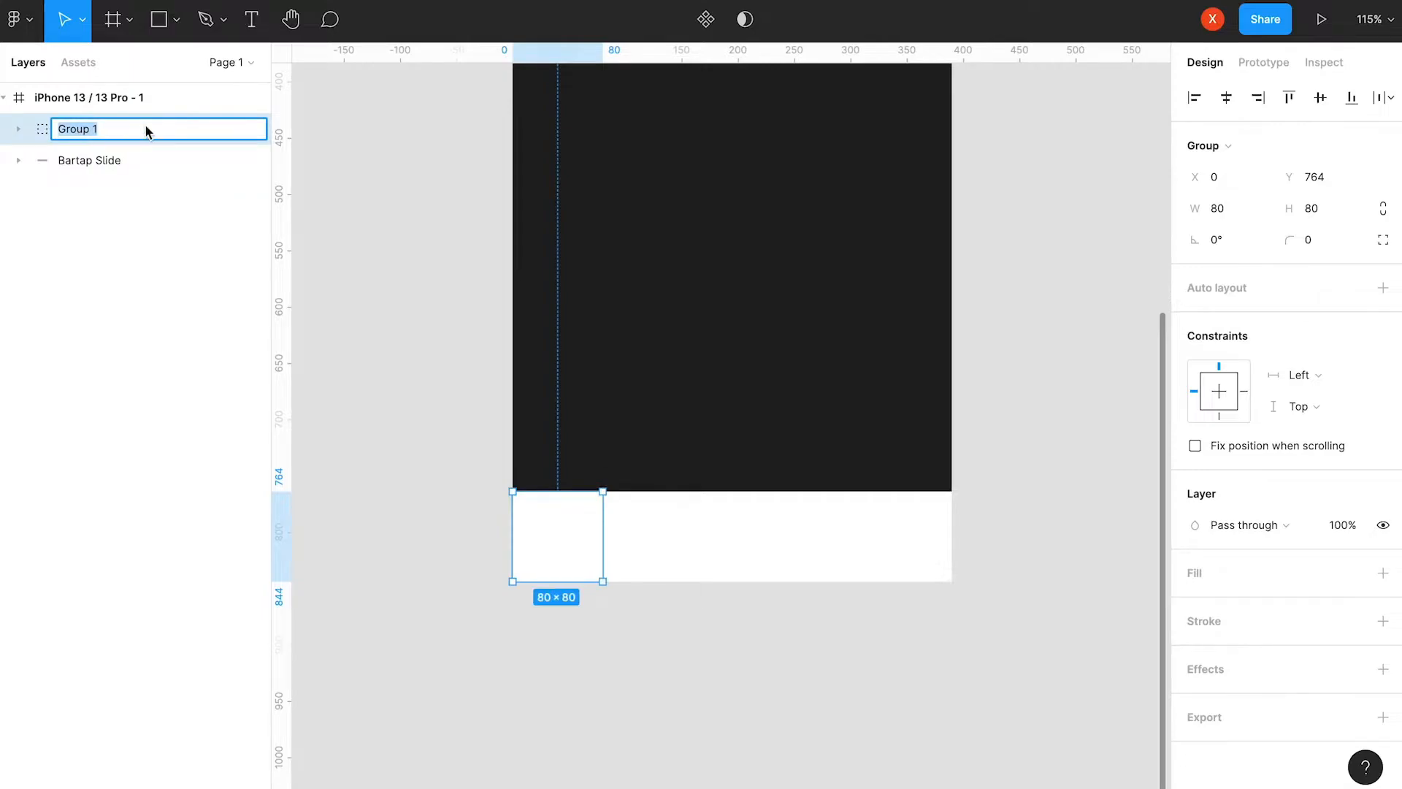
pyautogui.write('Button Listt')
pyautogui.press('Return')
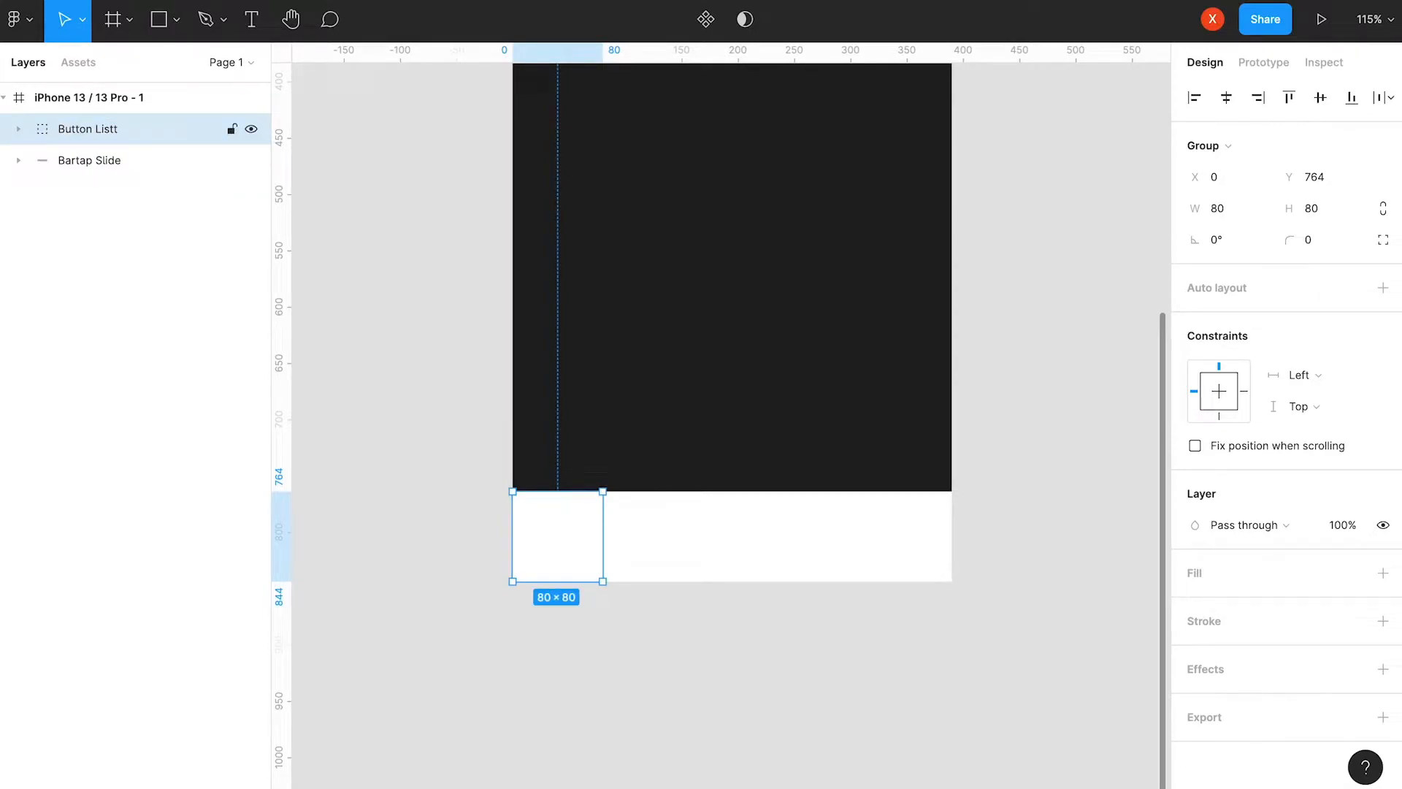
pyautogui.doubleClick(117, 136)
pyautogui.click(142, 132)
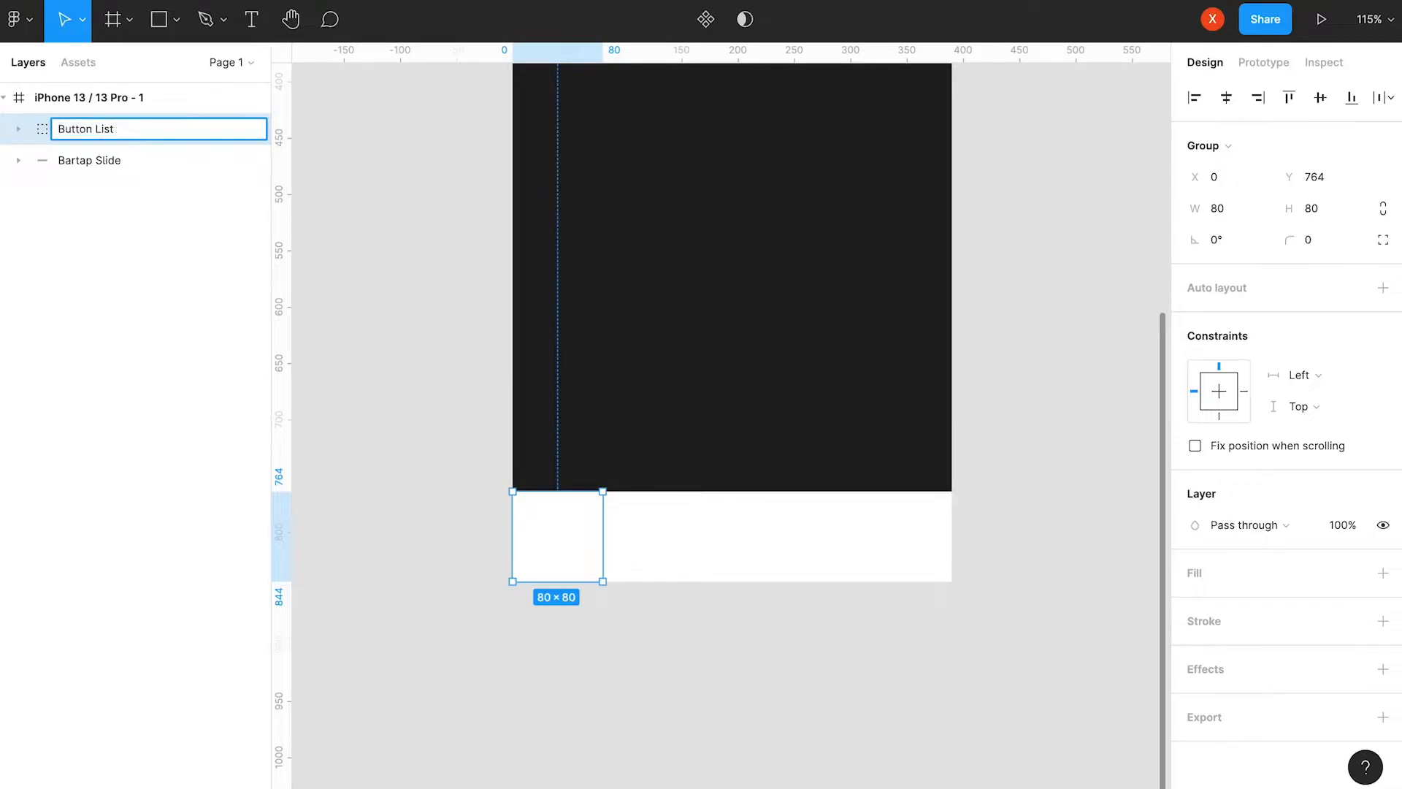
pyautogui.press('Return')
pyautogui.hotkey('shift', 'a')
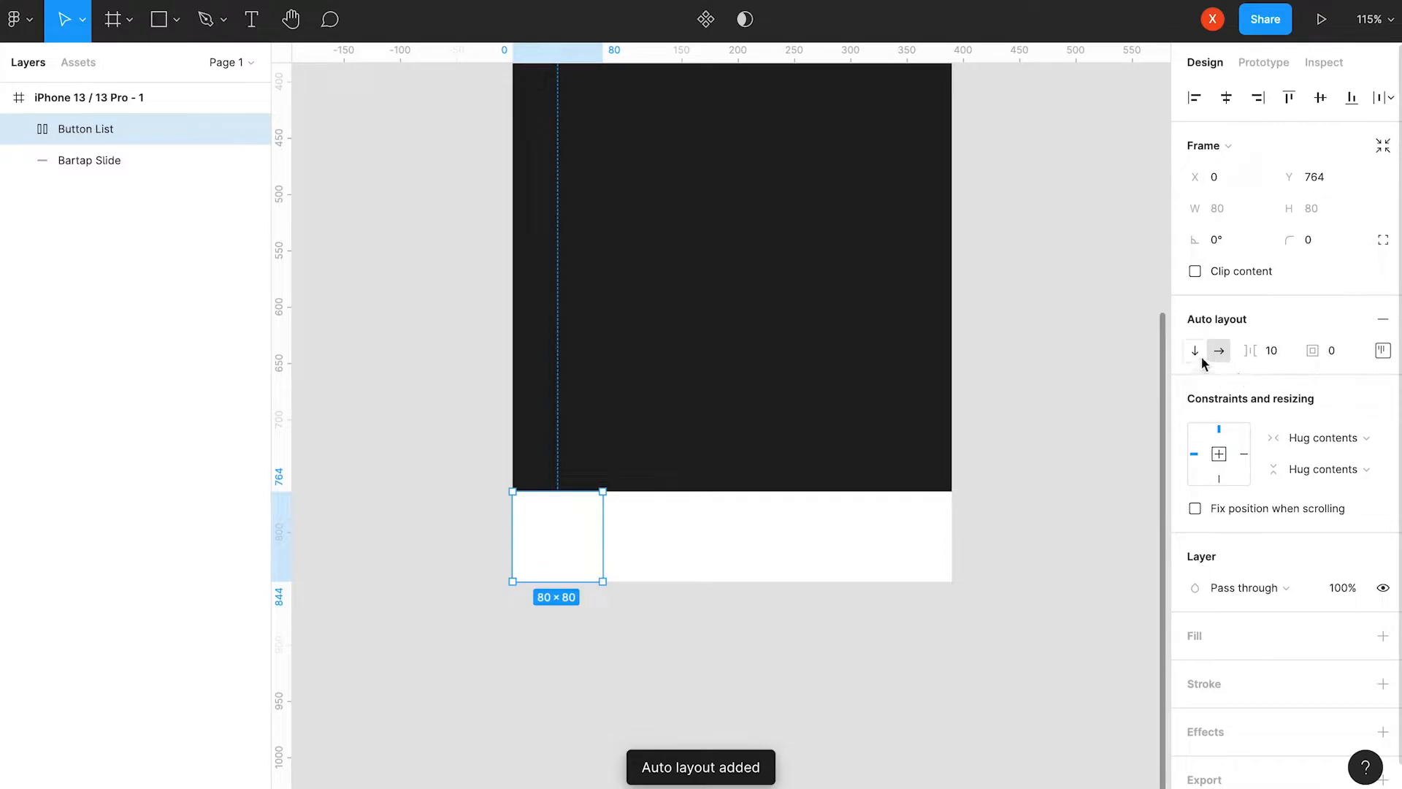
# Set the Button List's item spacing to 0 and widen it to 390 across the full tab bar.
pyautogui.click(1278, 358)
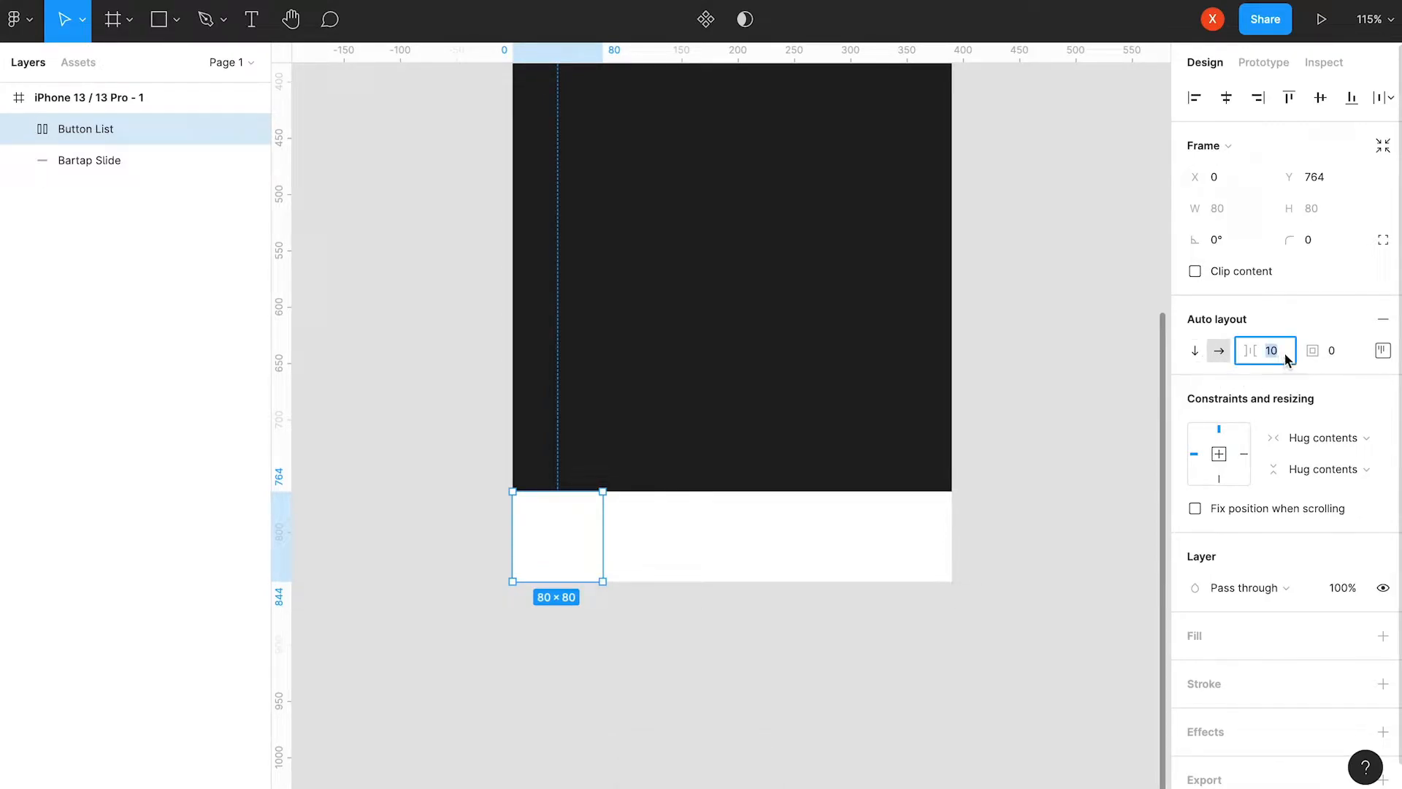
pyautogui.write('0')
pyautogui.press('Return')
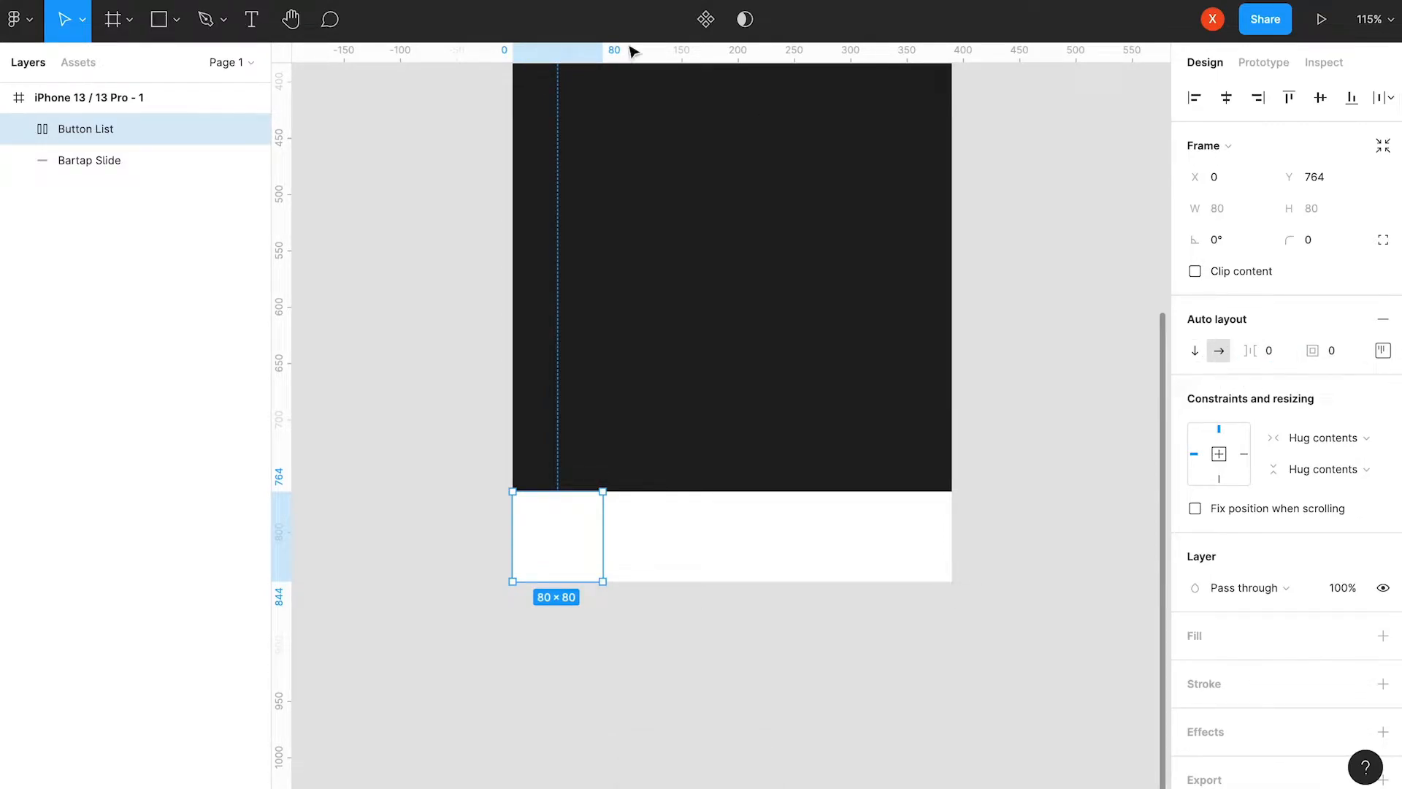
pyautogui.moveTo(606, 540); pyautogui.dragTo(951, 548)
# Make the Button frame inside Button List fill the container's width and duplicate it three times.
pyautogui.click(19, 129)
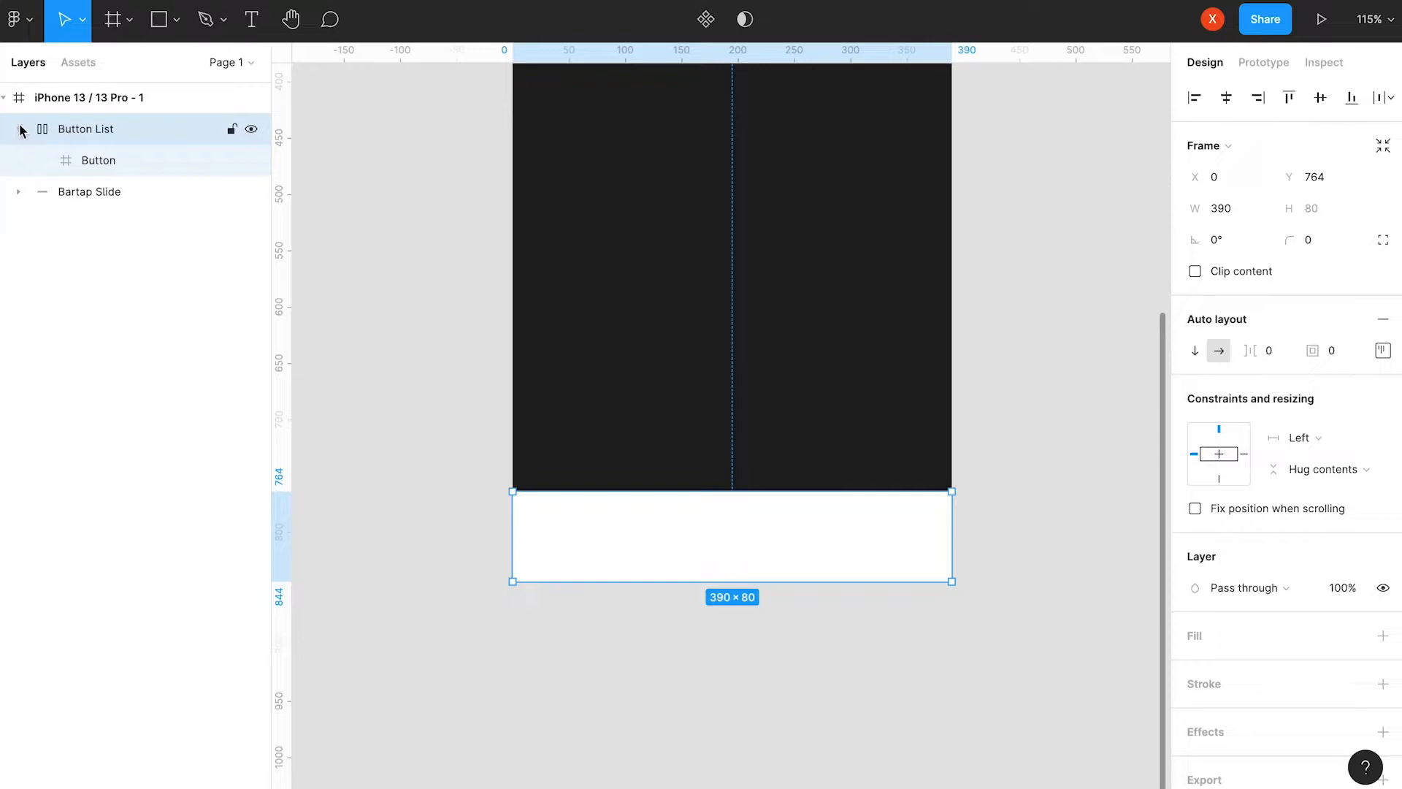
pyautogui.click(84, 165)
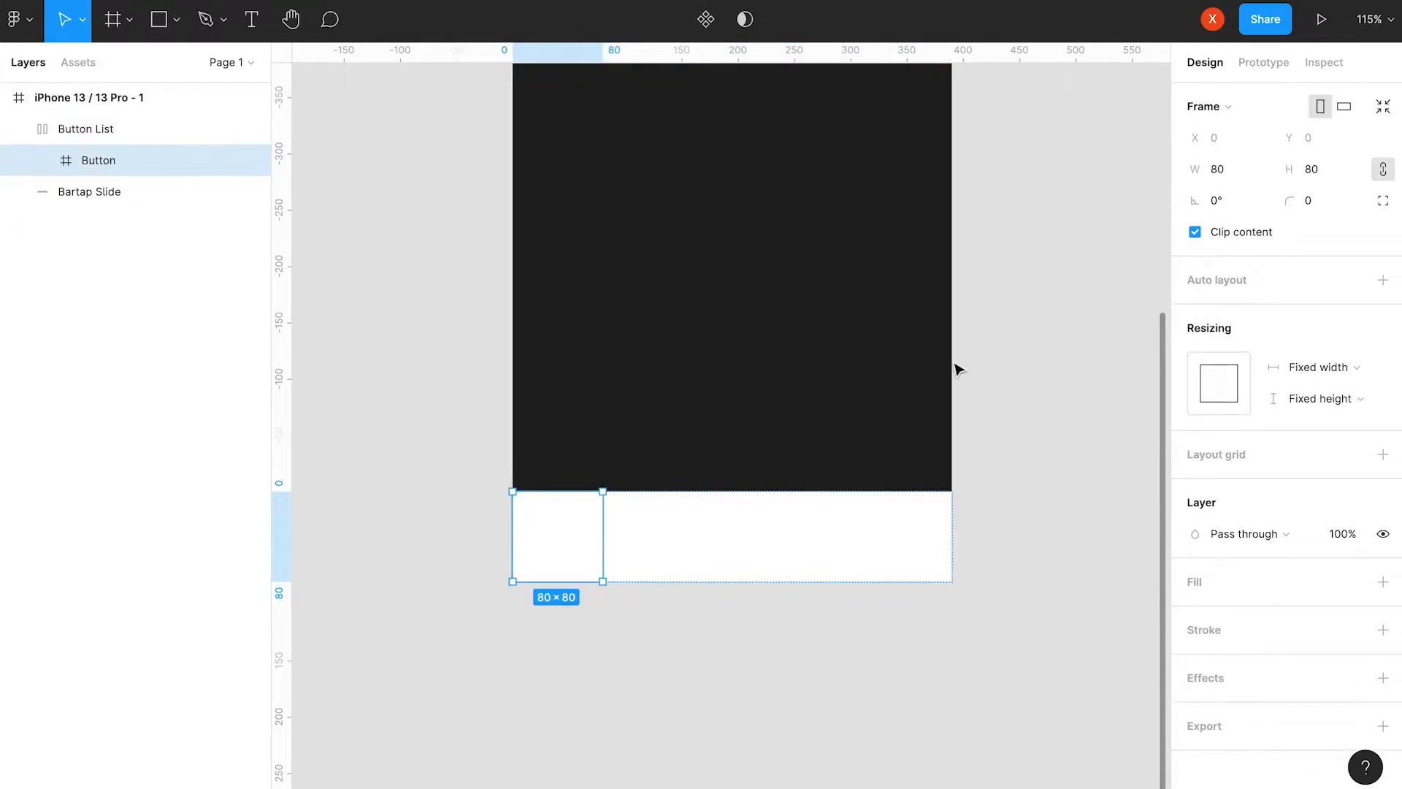
pyautogui.click(1331, 374)
pyautogui.click(1339, 394)
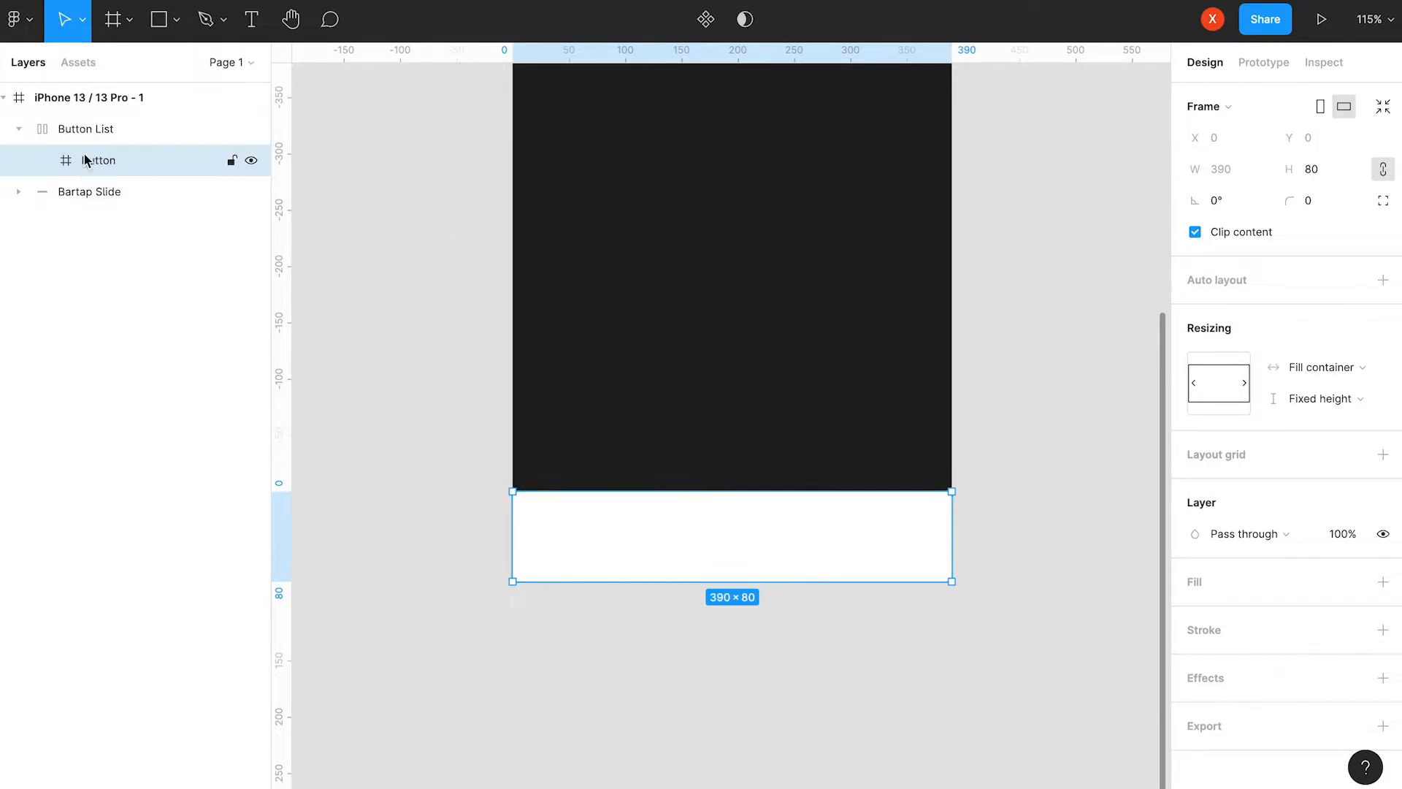
pyautogui.hotkey('ctrl', 'd')
pyautogui.hotkey('ctrl', 'd')
pyautogui.hotkey('ctrl', 'd')
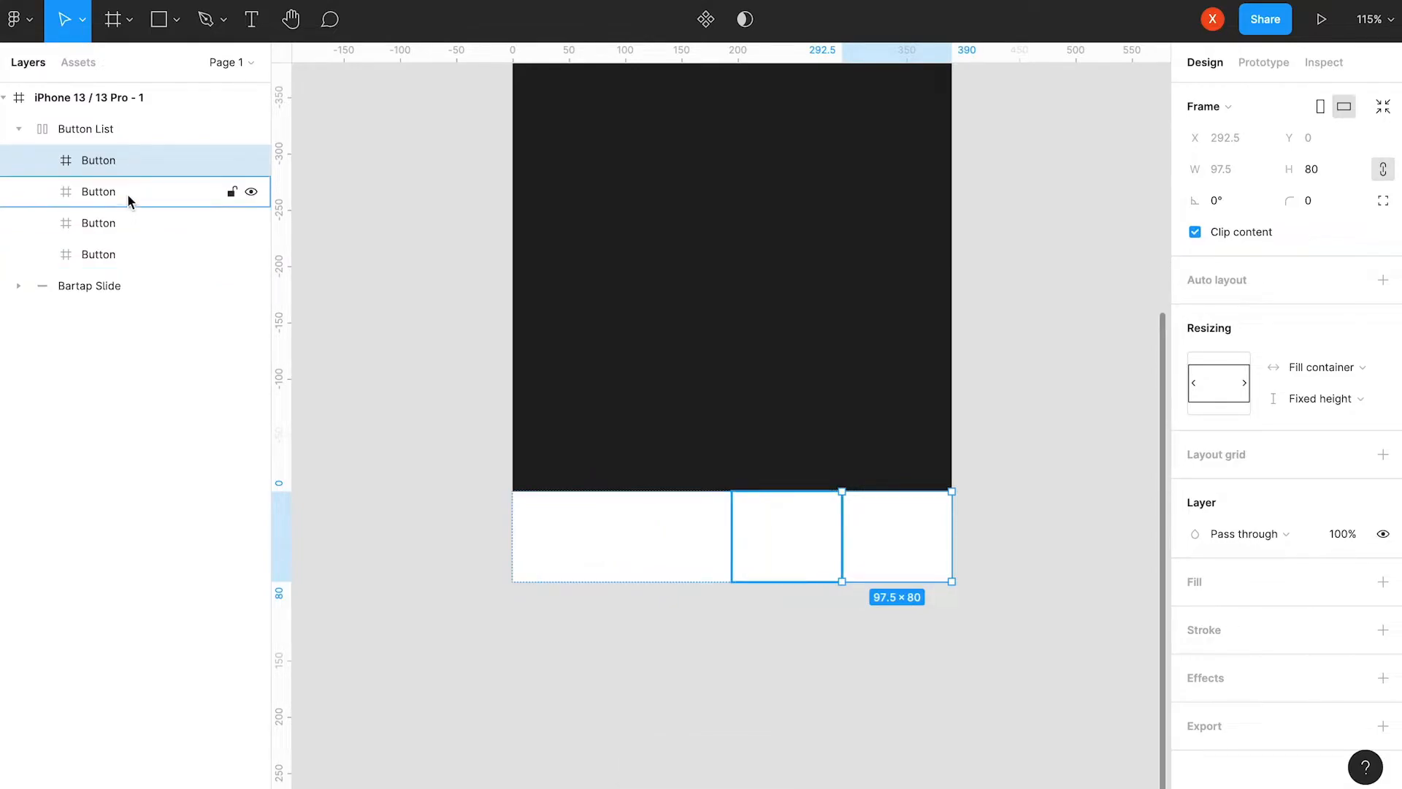
# Import the akar-icons:home icon into the leftmost Button frame with the Iconify plugin, searching for "home".
pyautogui.click(121, 254)
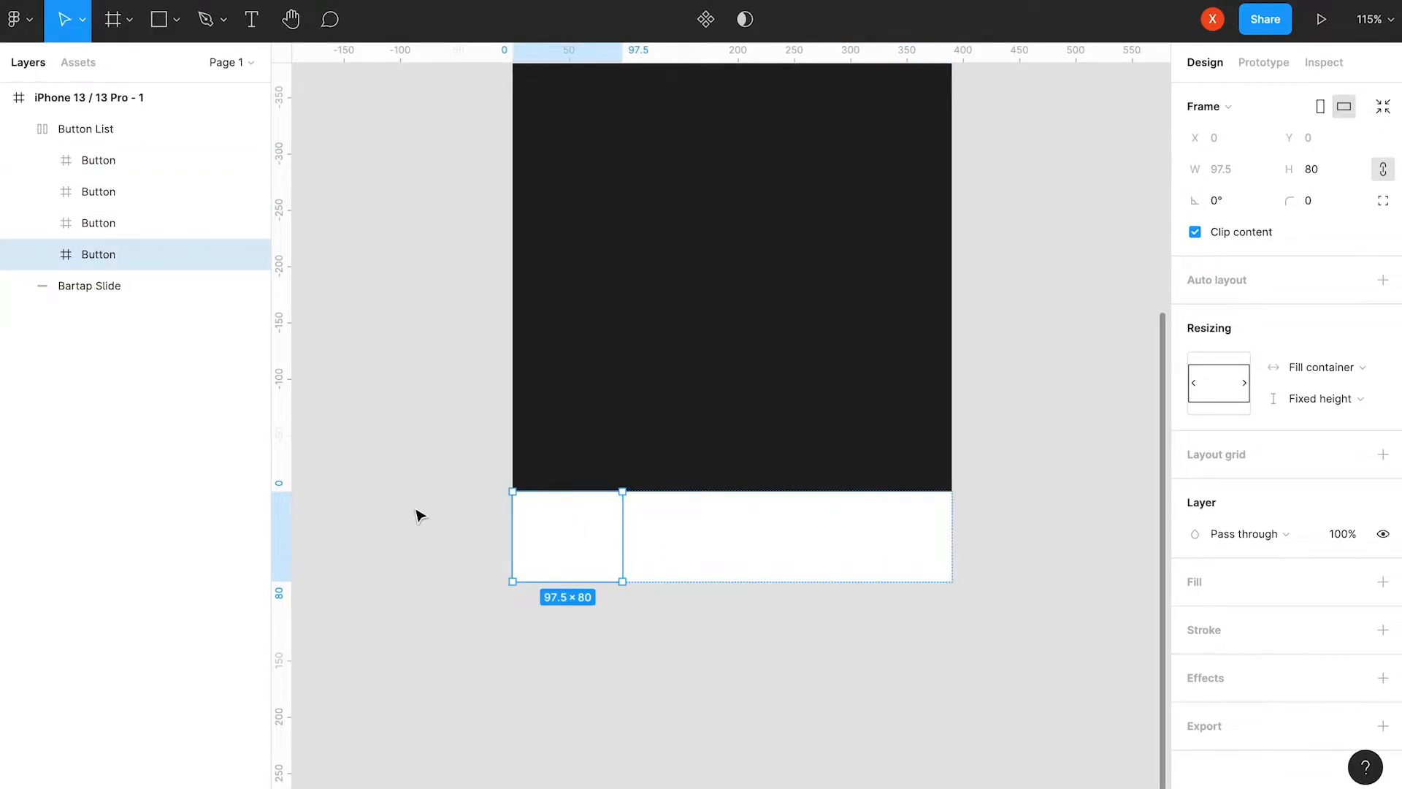
pyautogui.hotkey('ctrl', '/')
pyautogui.press('Return')
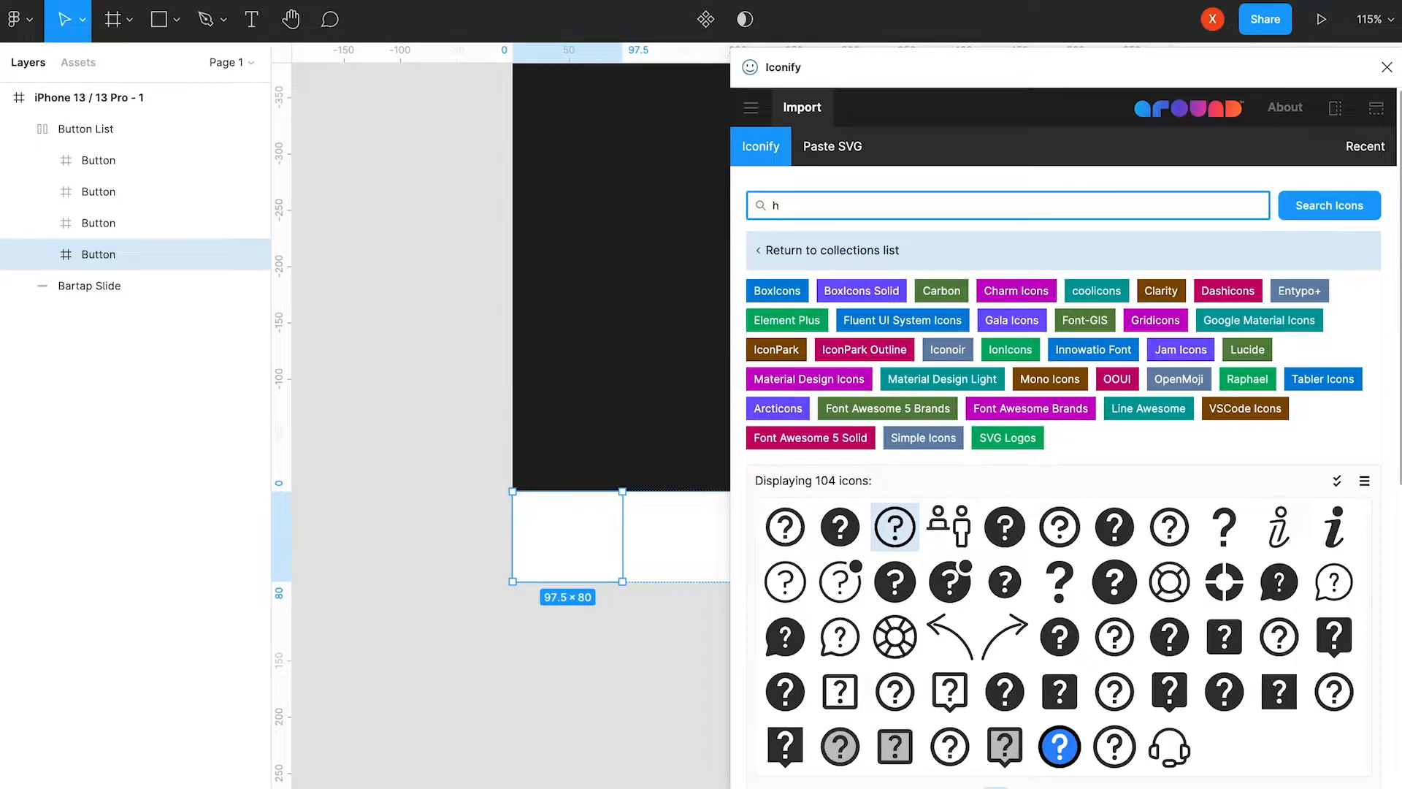
pyautogui.press('Return')
pyautogui.press('super+a')
pyautogui.write('home')
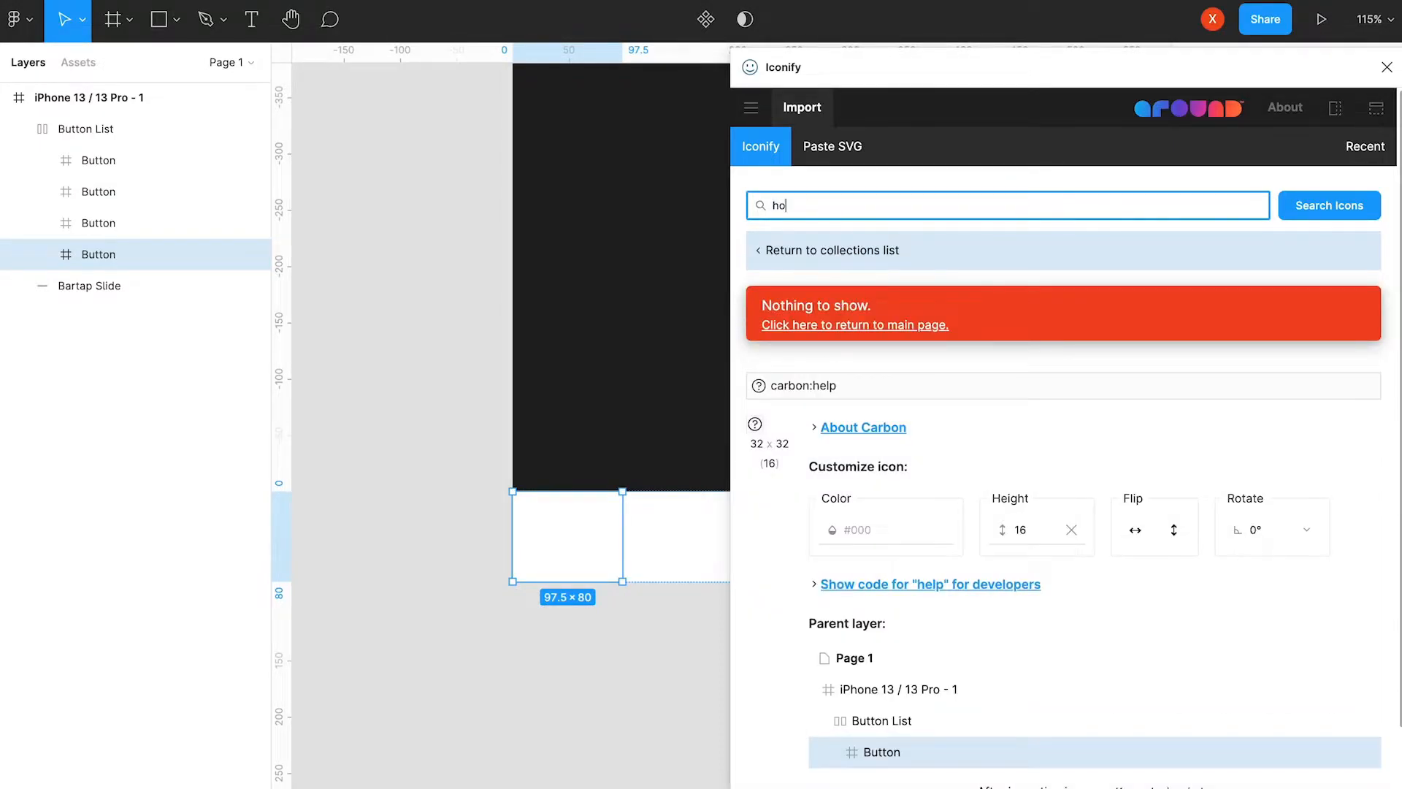
pyautogui.press('Return')
pyautogui.click(785, 467)
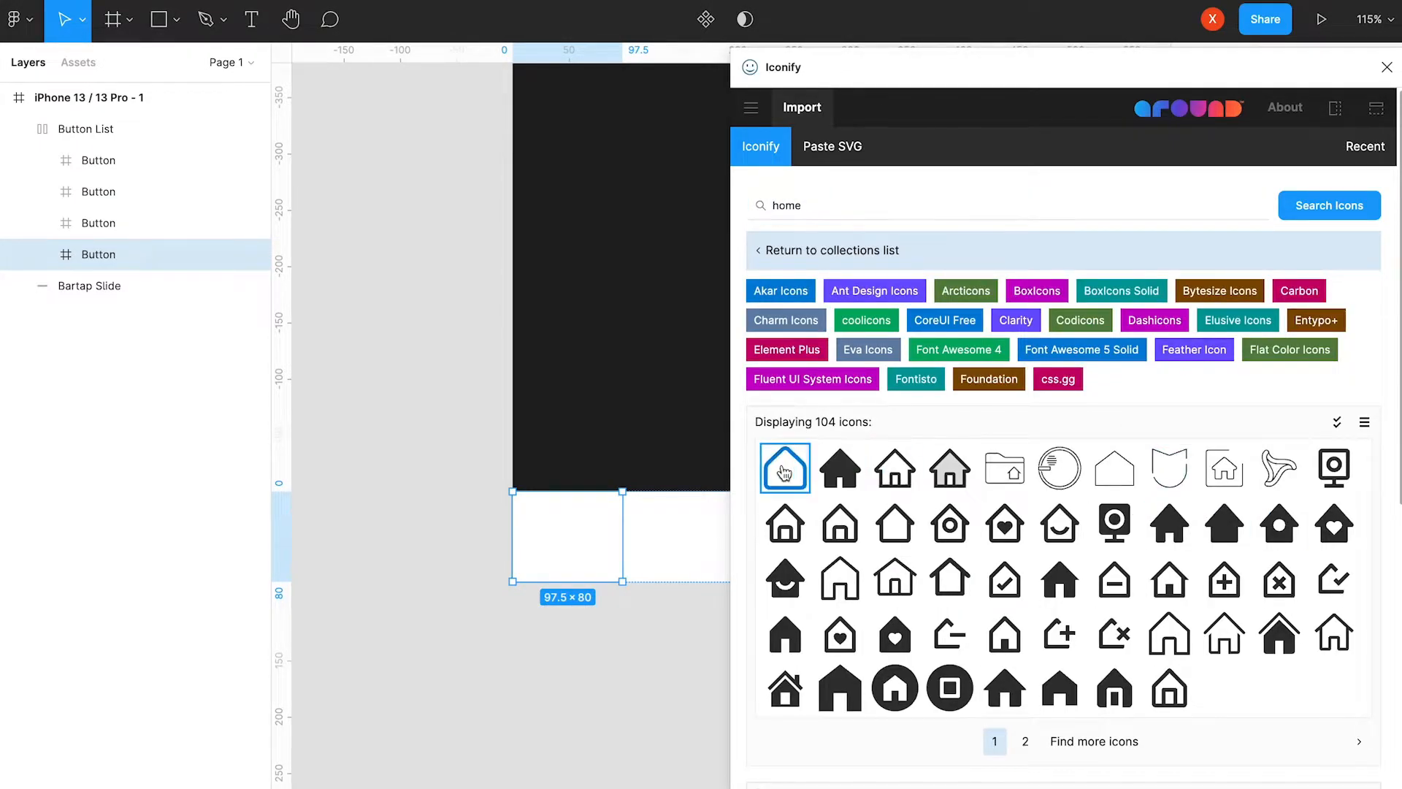
pyautogui.scroll(-6, 1142, 620)
pyautogui.click(1194, 763)
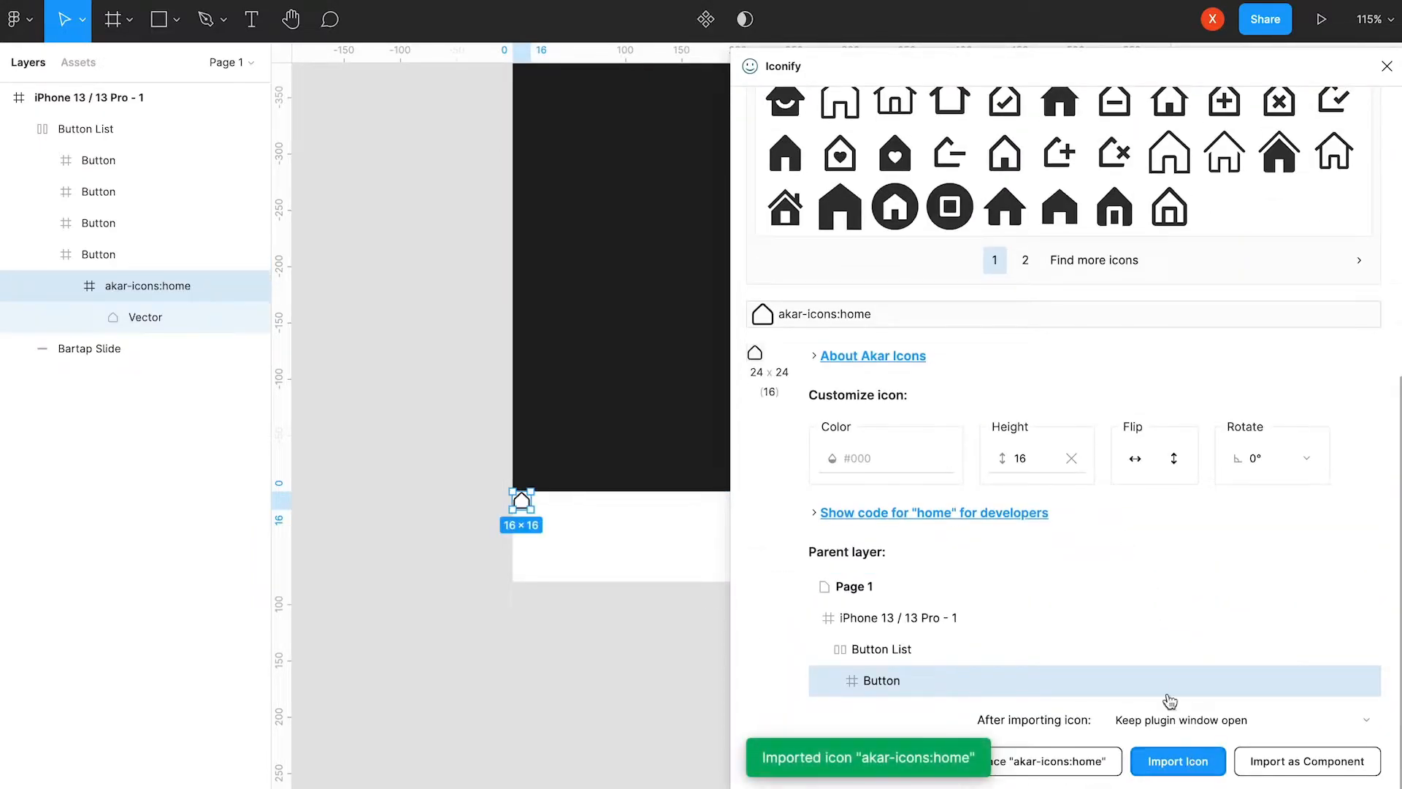
# Search Iconify for "user" and import the ant-design:user-outlined icon into the second Button frame from the left.
pyautogui.click(110, 223)
pyautogui.scroll(6, 891, 241)
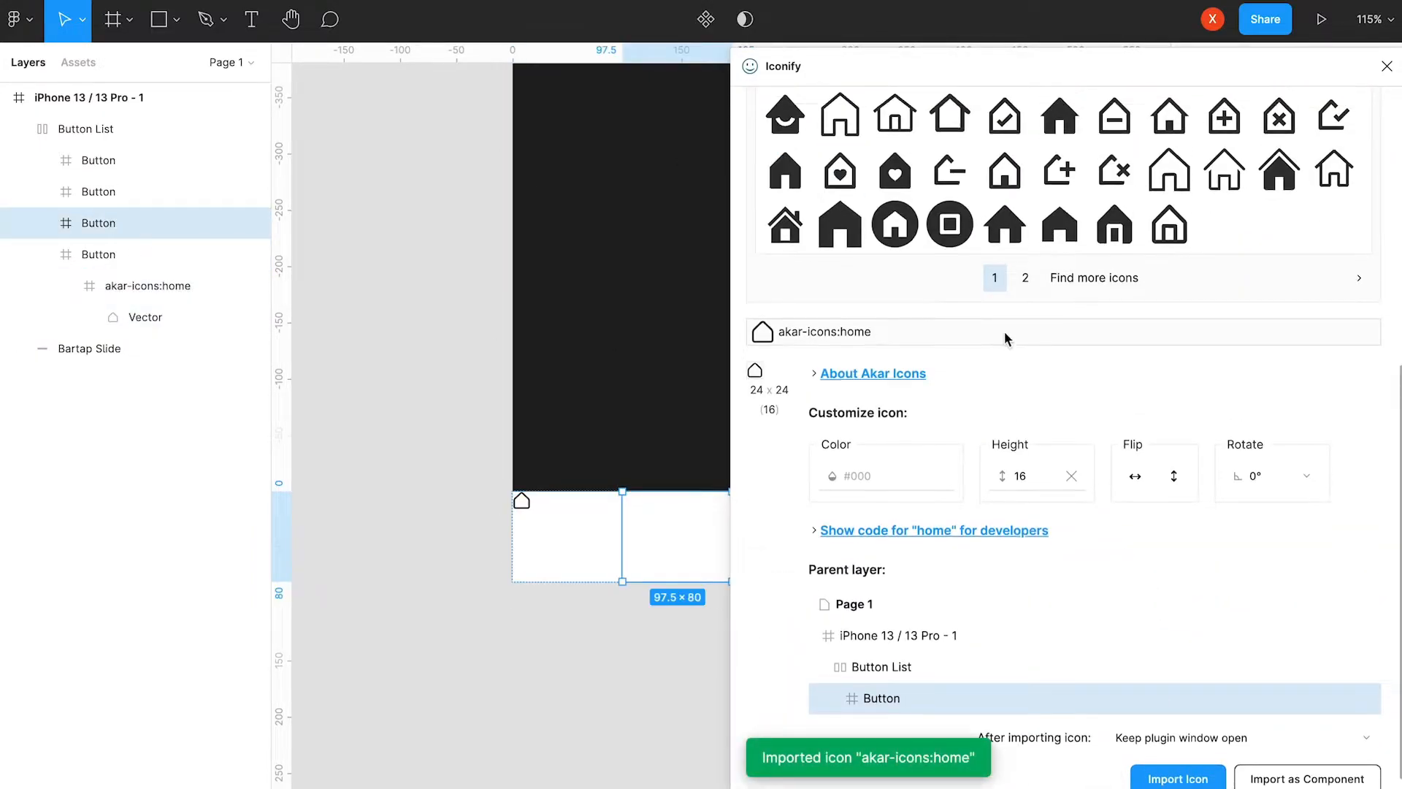
pyautogui.click(779, 204)
pyautogui.write('users')
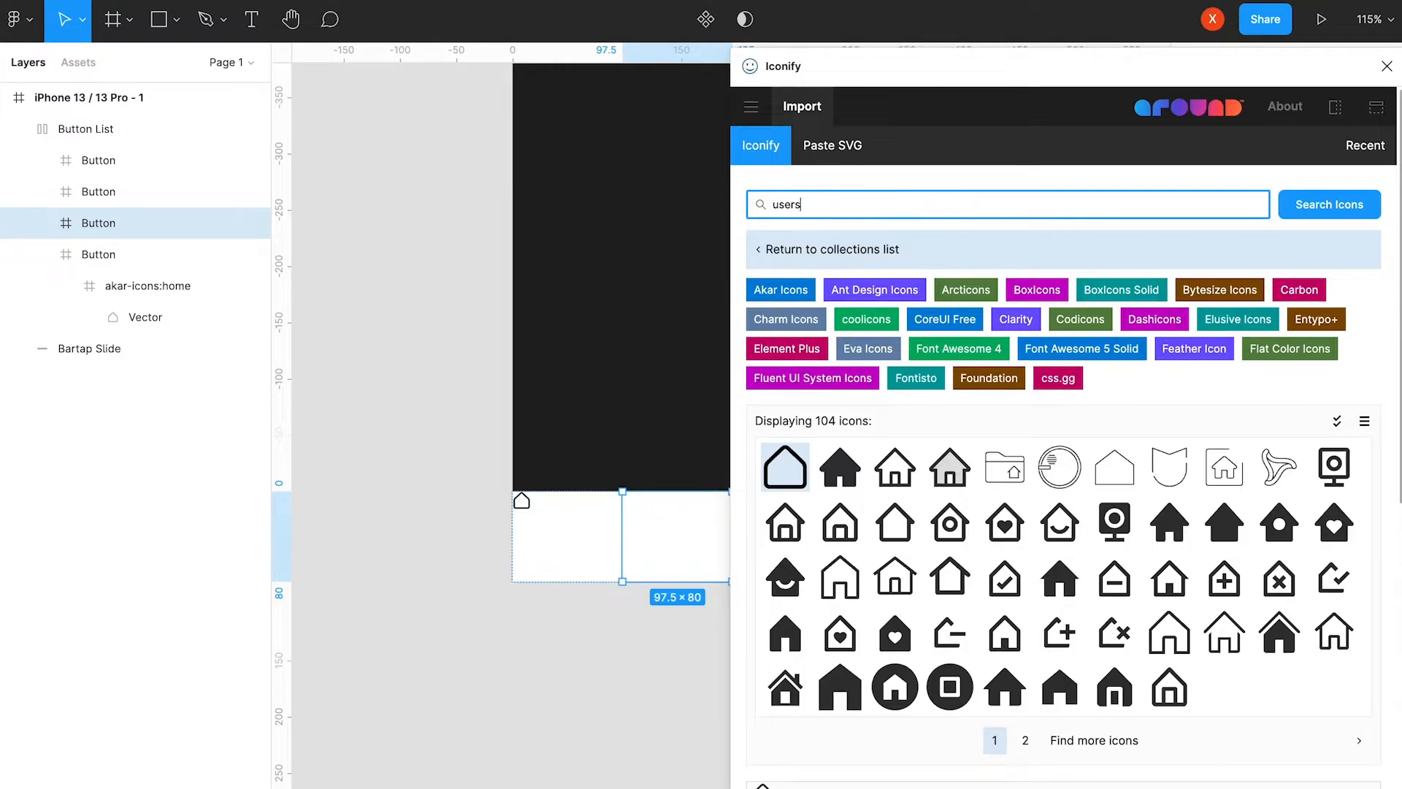
pyautogui.press('Return')
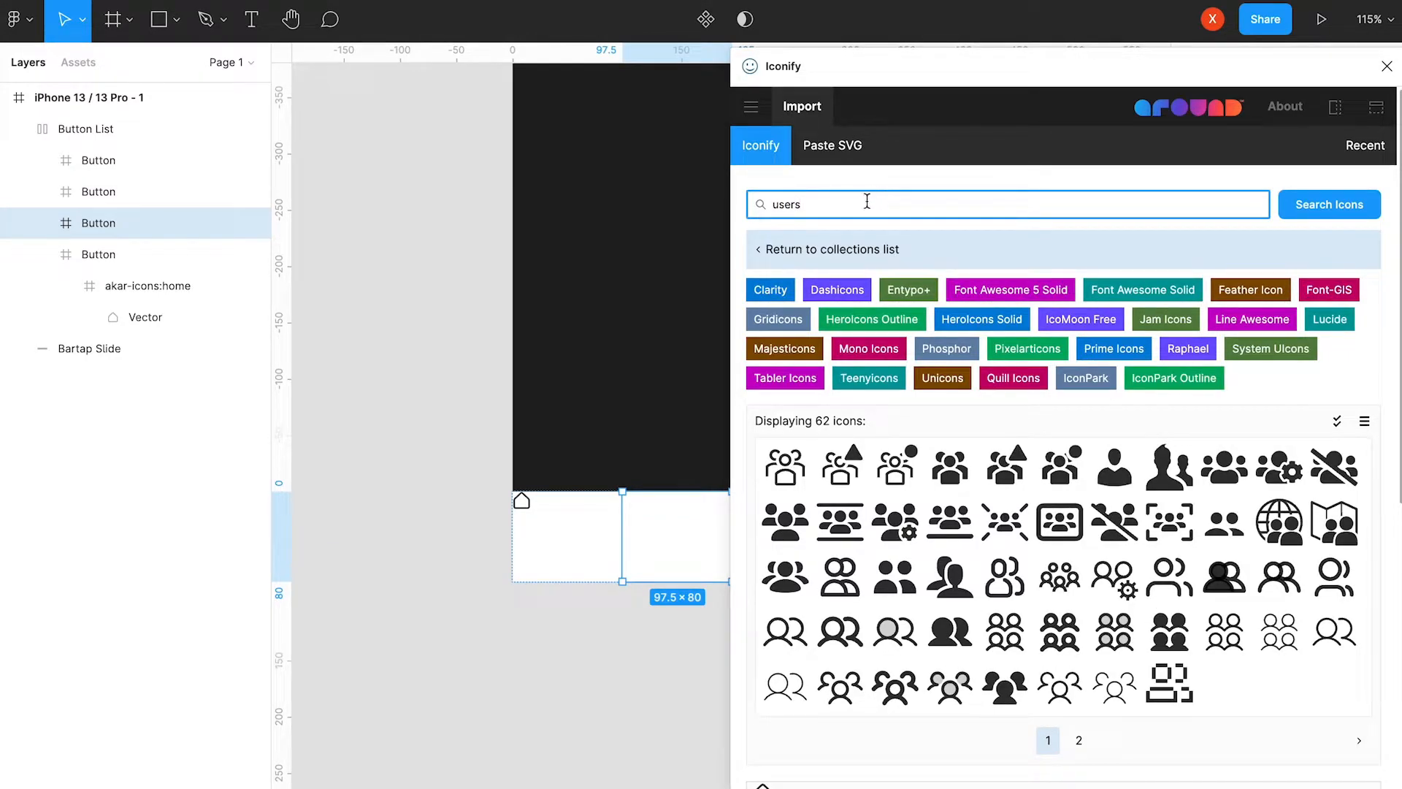
pyautogui.press('BackSpace')
pyautogui.click(894, 438)
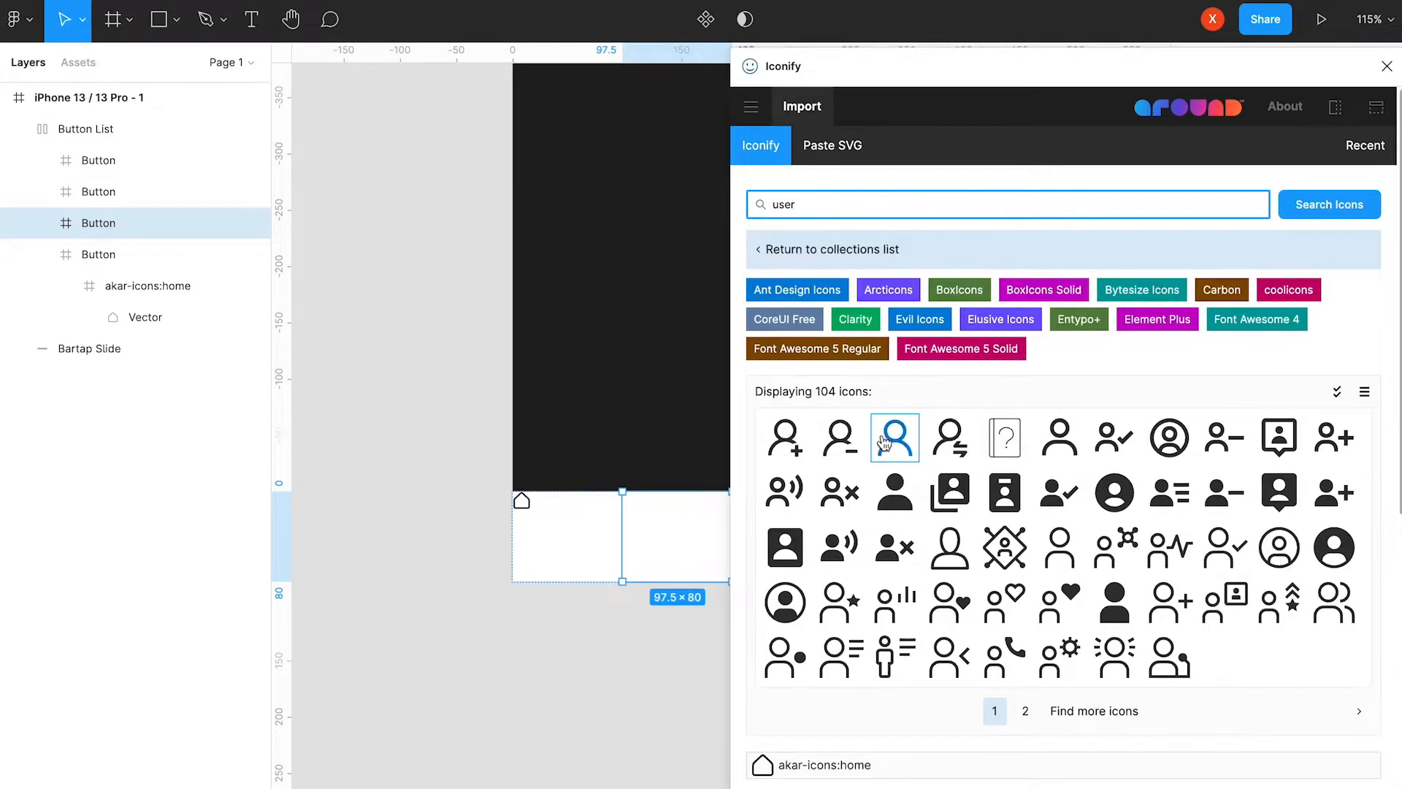
pyautogui.scroll(-6, 889, 453)
pyautogui.click(1194, 763)
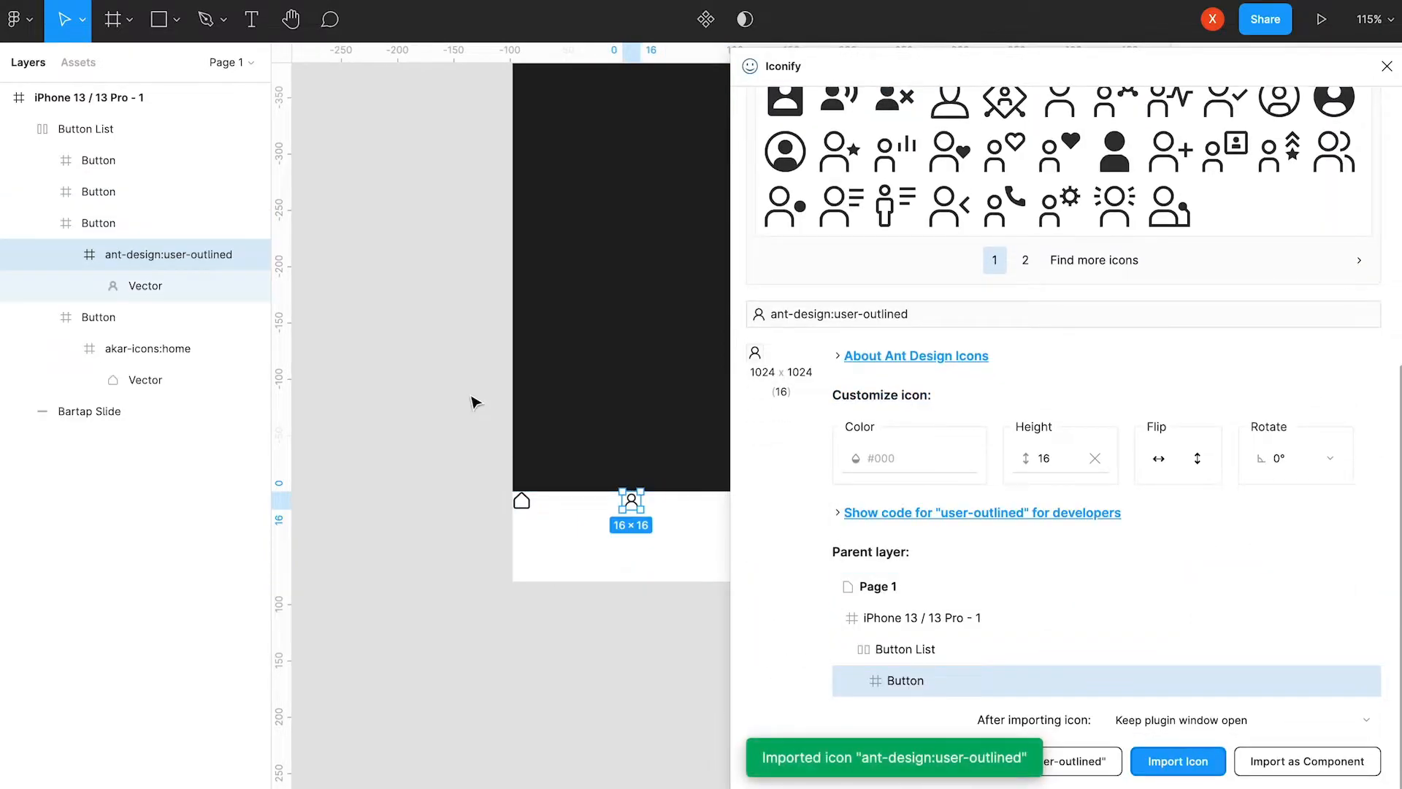
# Search Iconify for "gear" and import the bi:gear icon into the third Button frame from the left.
pyautogui.click(103, 194)
pyautogui.scroll(6, 897, 275)
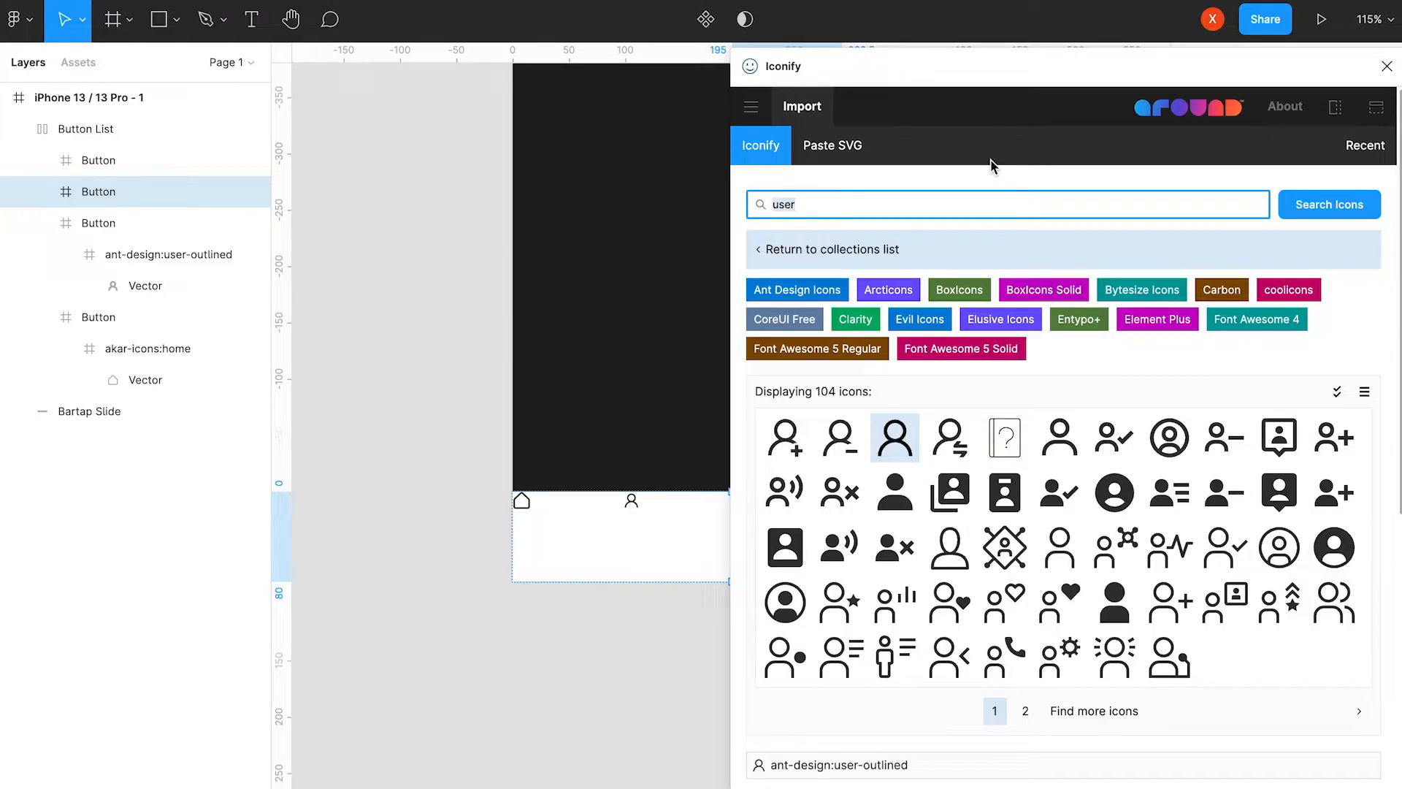
pyautogui.write('grar')
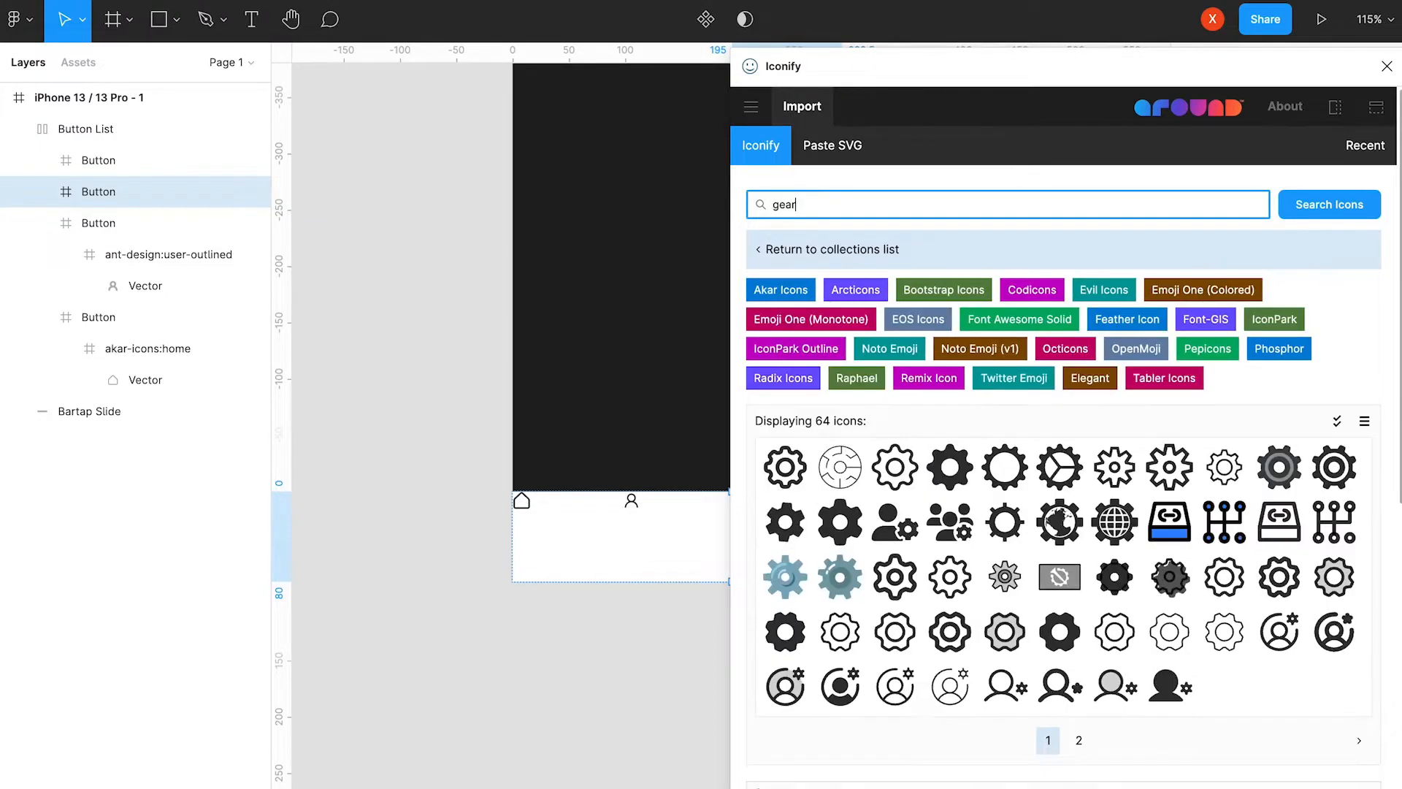
pyautogui.click(894, 467)
pyautogui.scroll(-2, 900, 475)
pyautogui.scroll(-5, 898, 482)
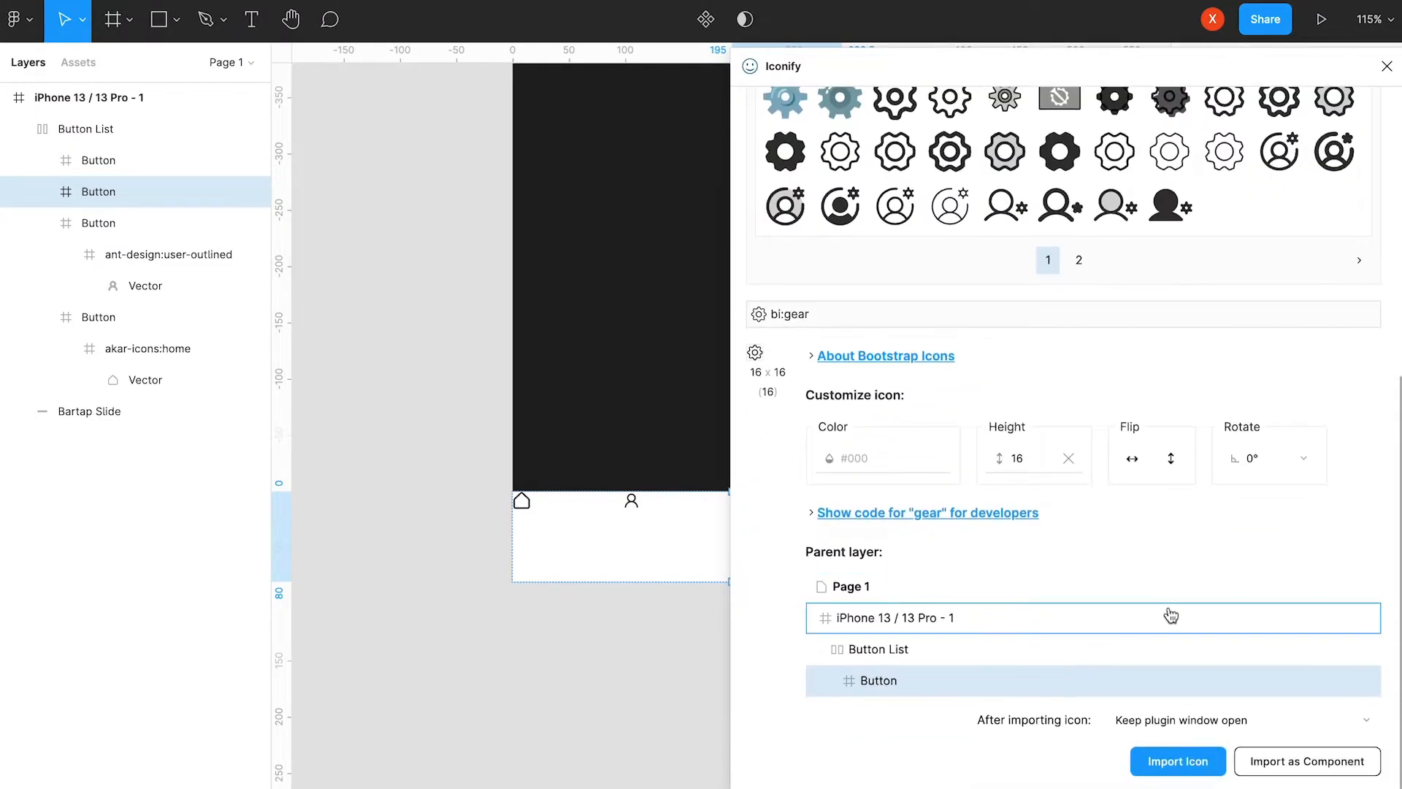
pyautogui.click(1177, 761)
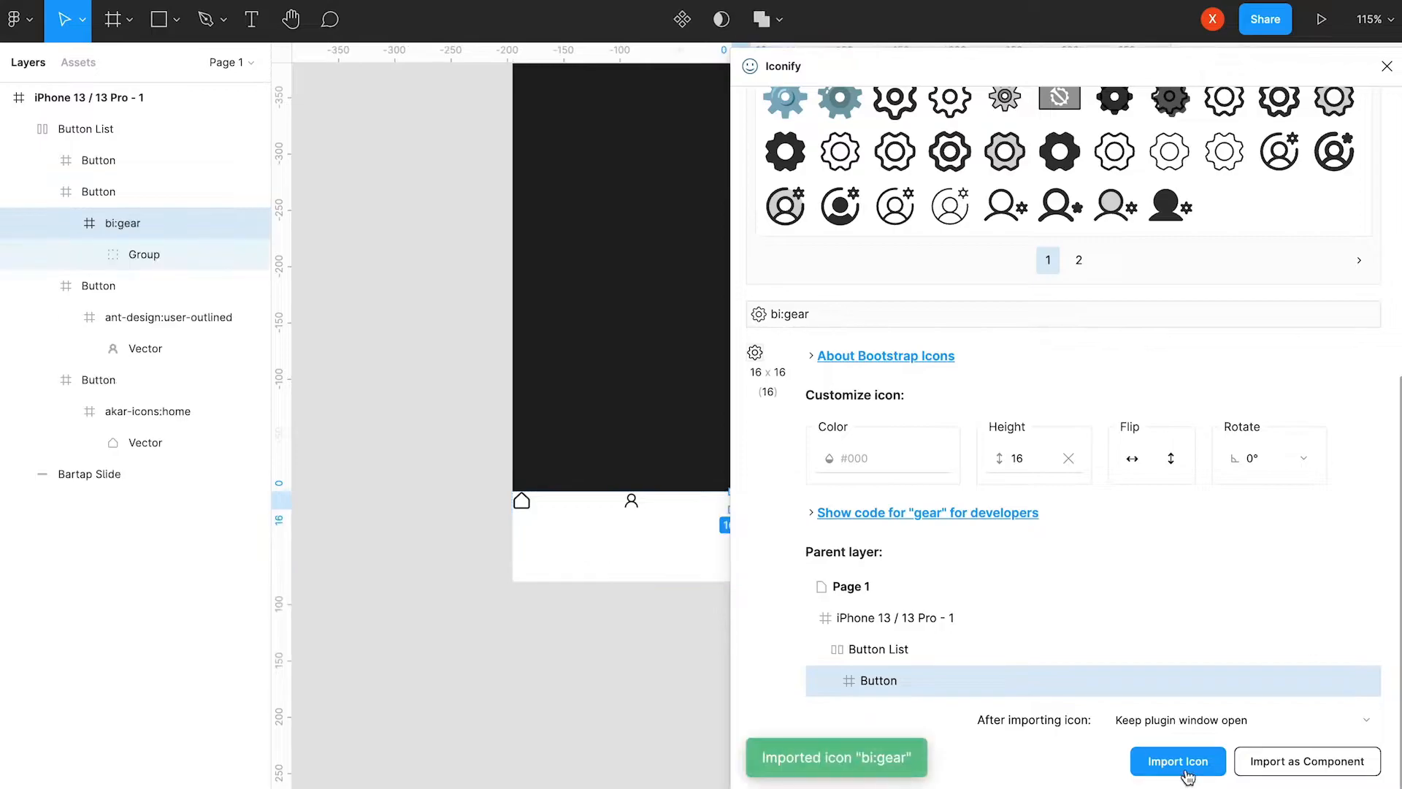
# Search Iconify for "help", import the carbon:help icon into the rightmost Button frame, and close the plugin.
pyautogui.click(125, 168)
pyautogui.scroll(7, 995, 369)
pyautogui.click(876, 204)
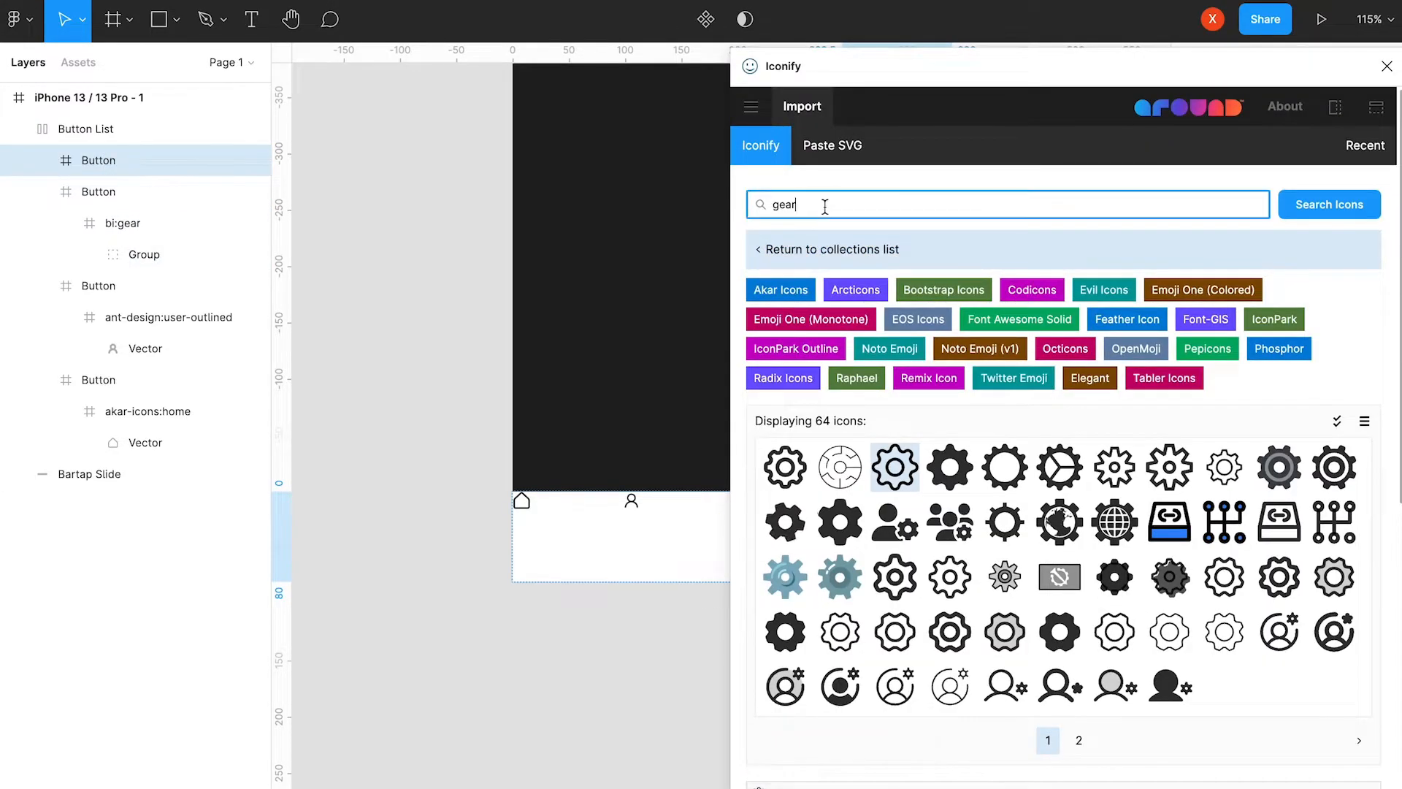
pyautogui.hotkey('ctrl', 'a')
pyautogui.write('help')
pyautogui.press('Return')
pyautogui.click(894, 526)
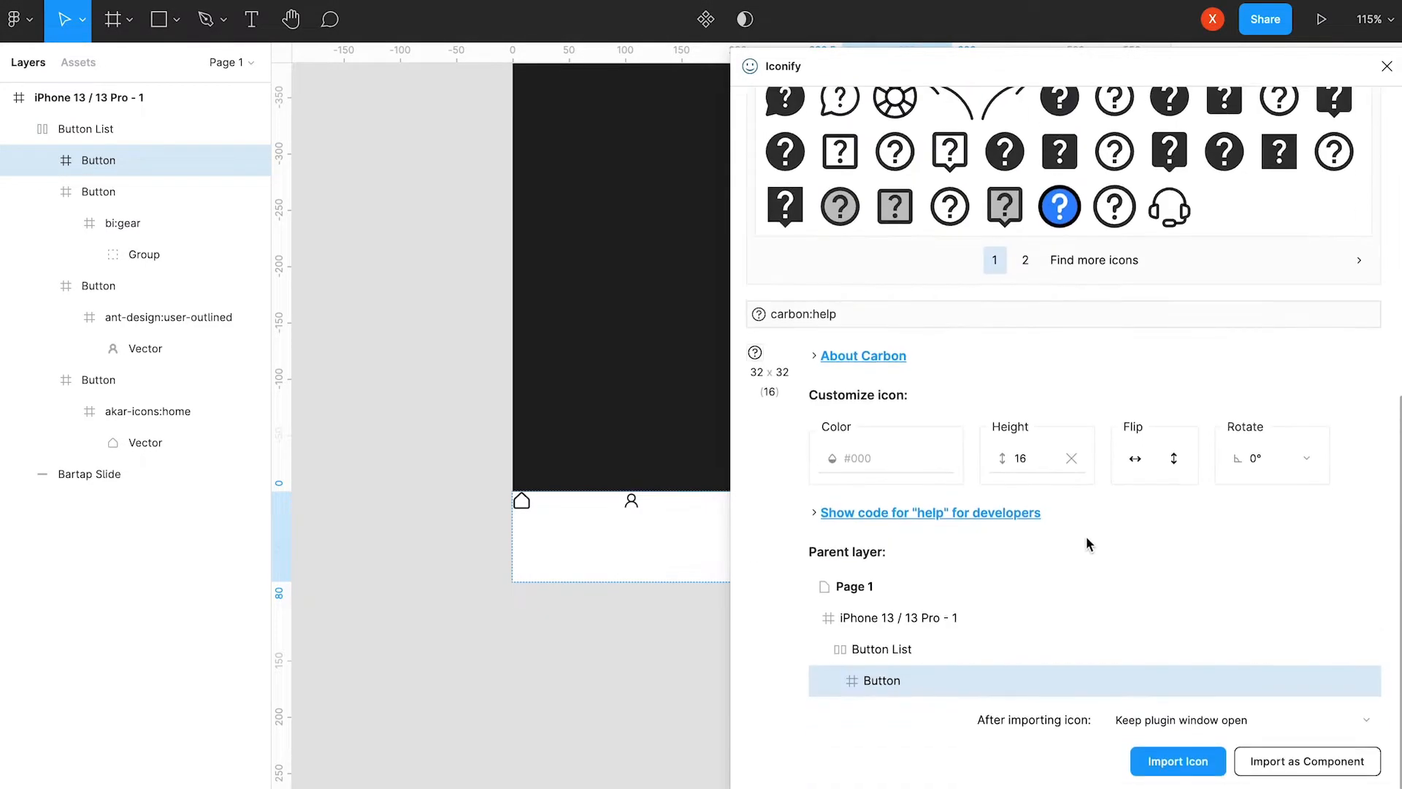
pyautogui.click(1189, 760)
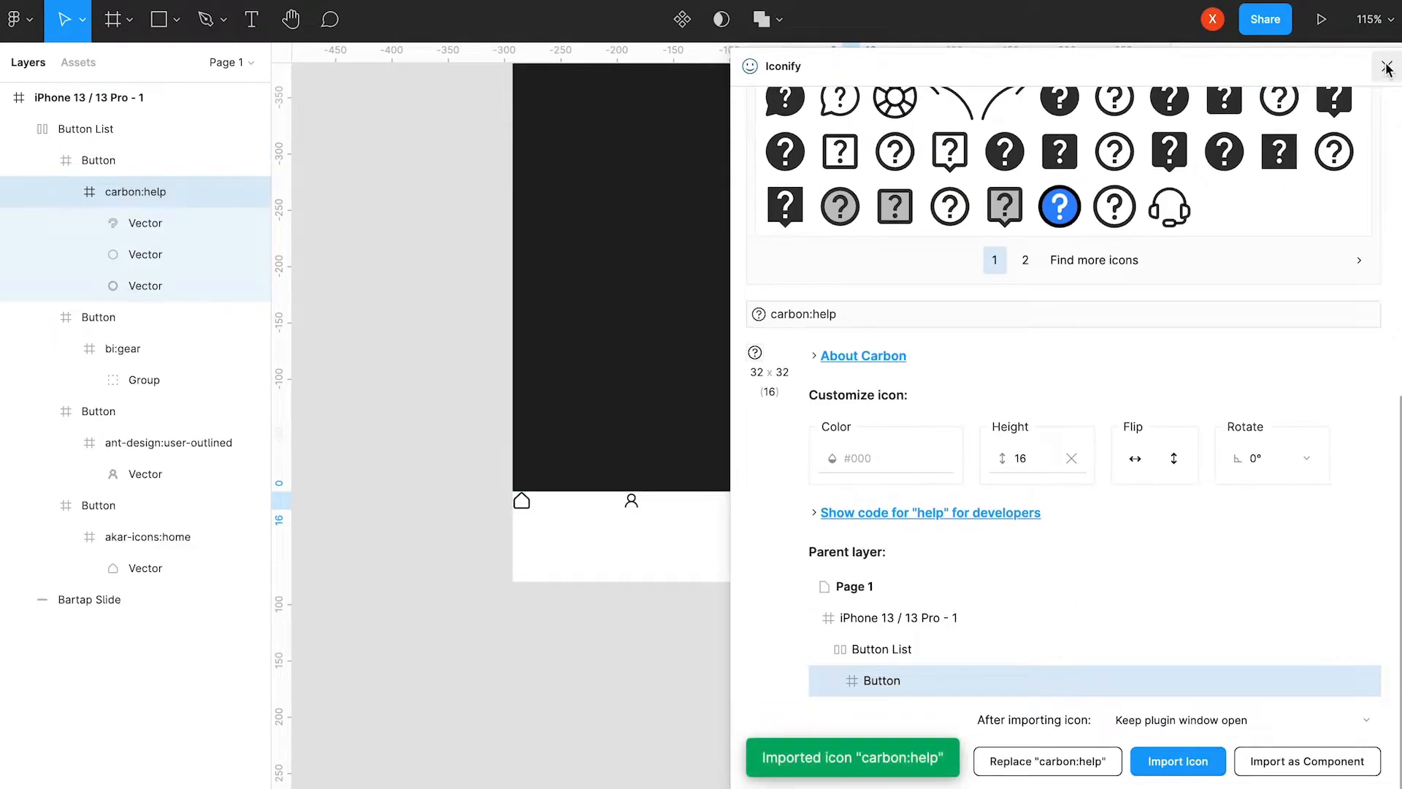
pyautogui.click(1386, 65)
# Collapse the four icon layers and resize all four icons together to 24 × 24 with proportions constrained.
pyautogui.click(65, 193)
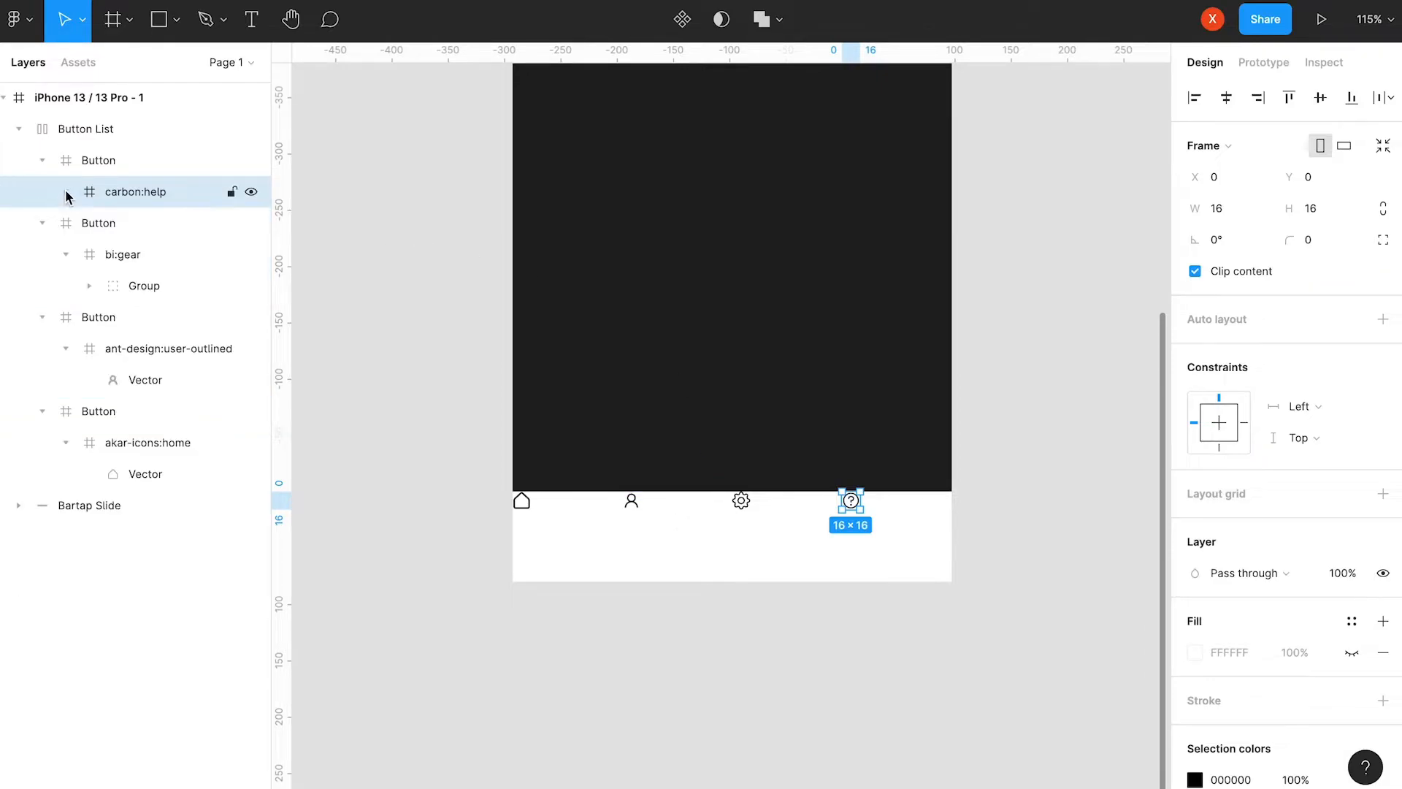
pyautogui.click(68, 256)
pyautogui.click(66, 317)
pyautogui.click(66, 380)
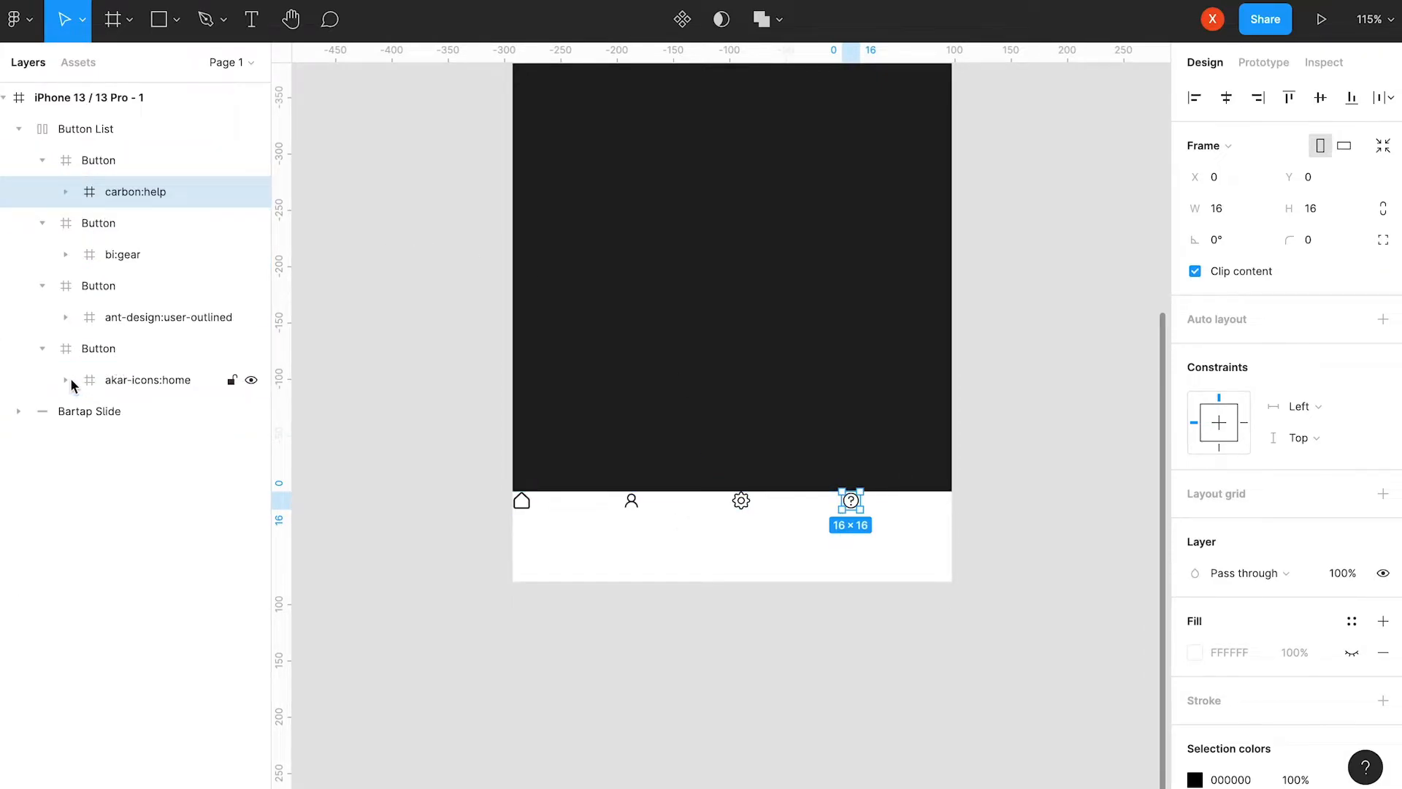
pyautogui.keyDown('shift'); pyautogui.click(130, 253); pyautogui.keyUp('shift')
pyautogui.keyDown('shift'); pyautogui.click(146, 319); pyautogui.keyUp('shift')
pyautogui.keyDown('shift'); pyautogui.click(156, 383); pyautogui.keyUp('shift')
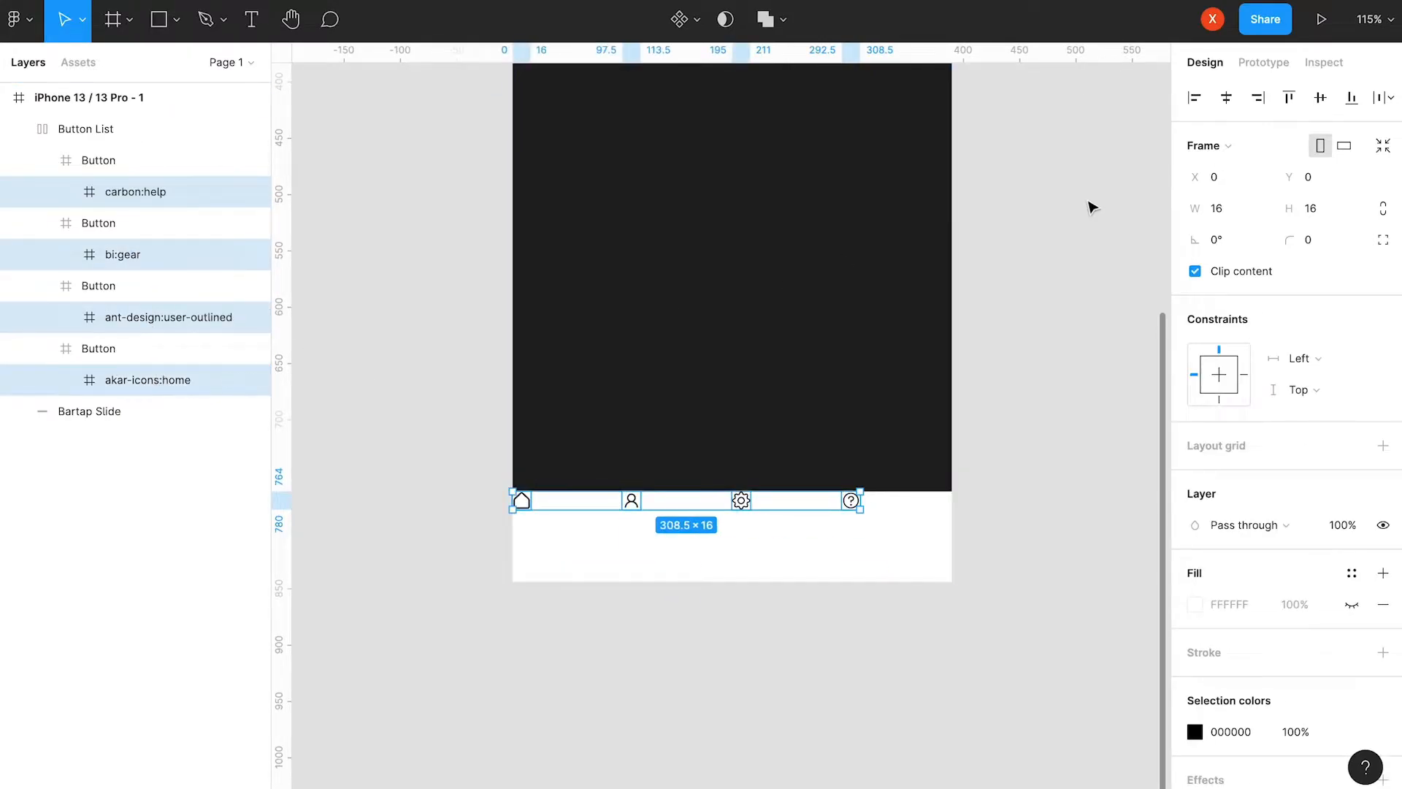
pyautogui.click(1382, 208)
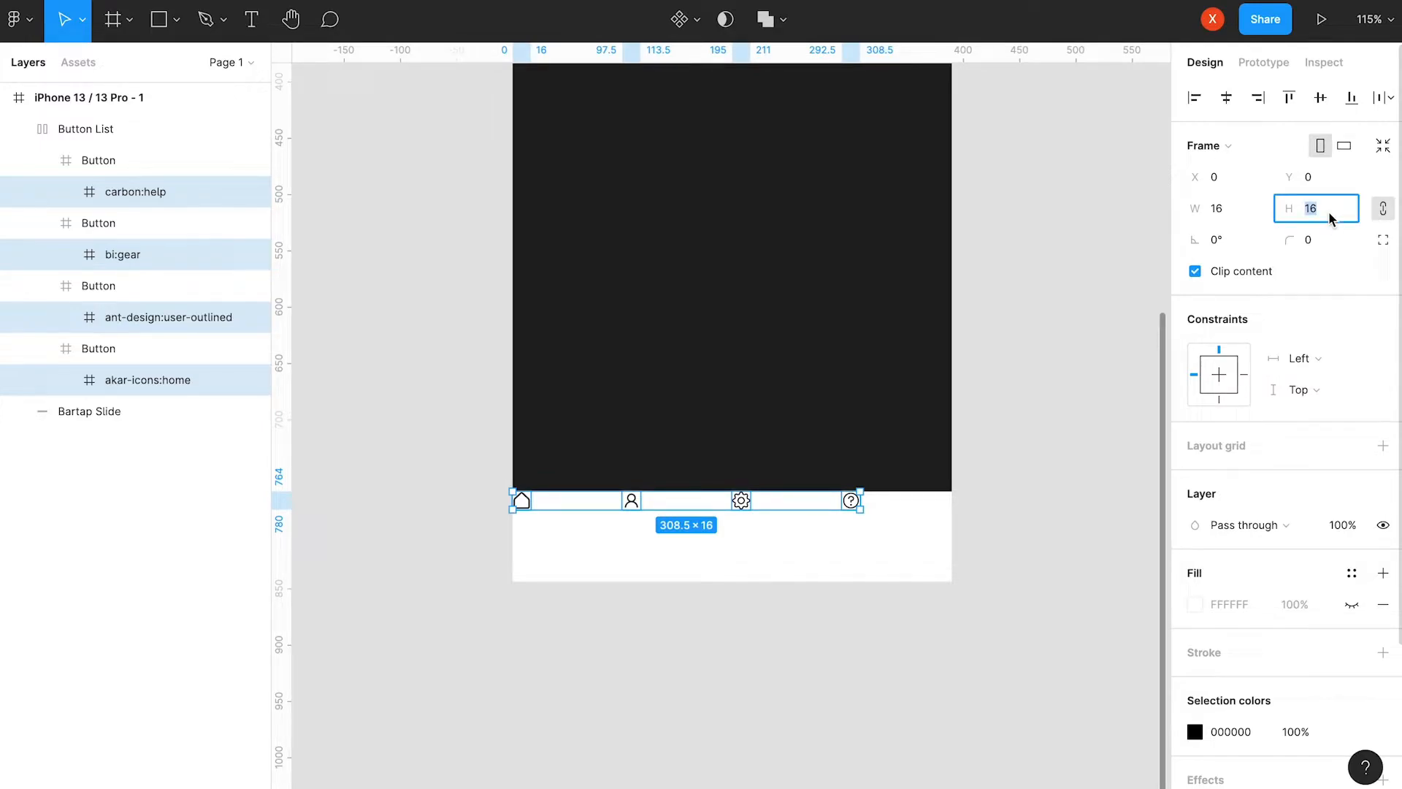
pyautogui.write('24')
pyautogui.press('Return')
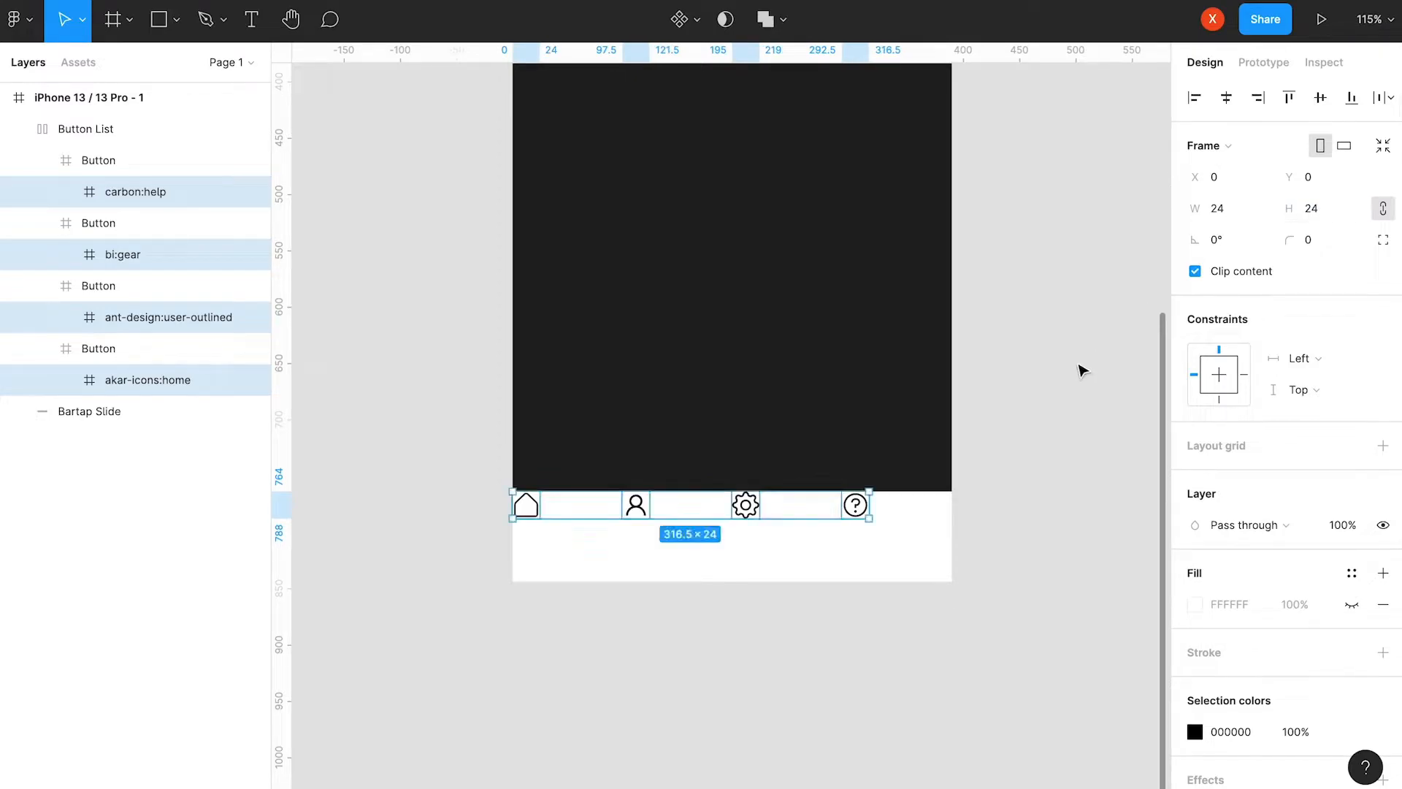
# Center the home icon and the user icon horizontally and vertically within their own Button frames.
pyautogui.click(1227, 99)
pyautogui.hotkey('ctrl', 'z')
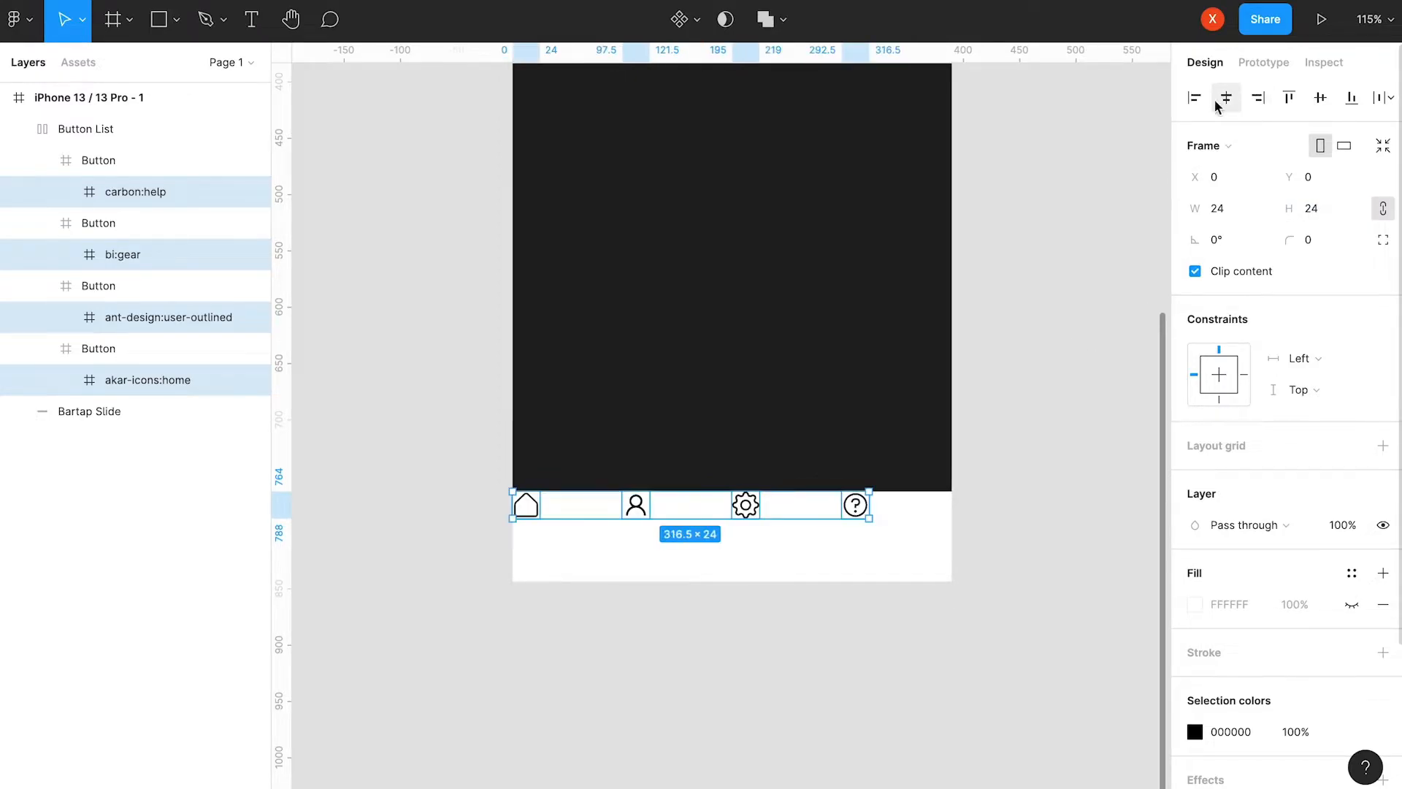
pyautogui.click(132, 380)
pyautogui.click(1226, 97)
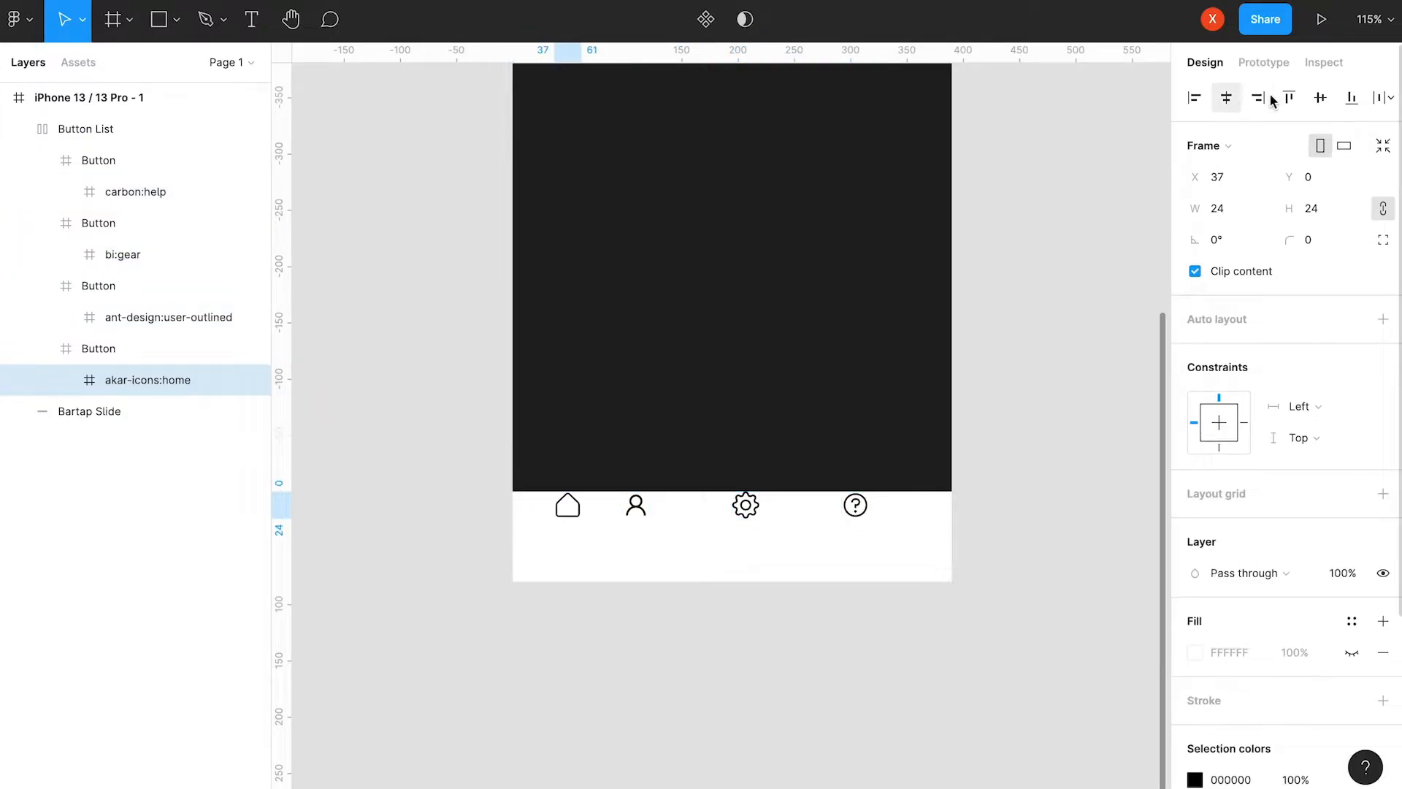
pyautogui.click(1320, 97)
pyautogui.click(134, 318)
pyautogui.click(1227, 97)
pyautogui.click(1320, 97)
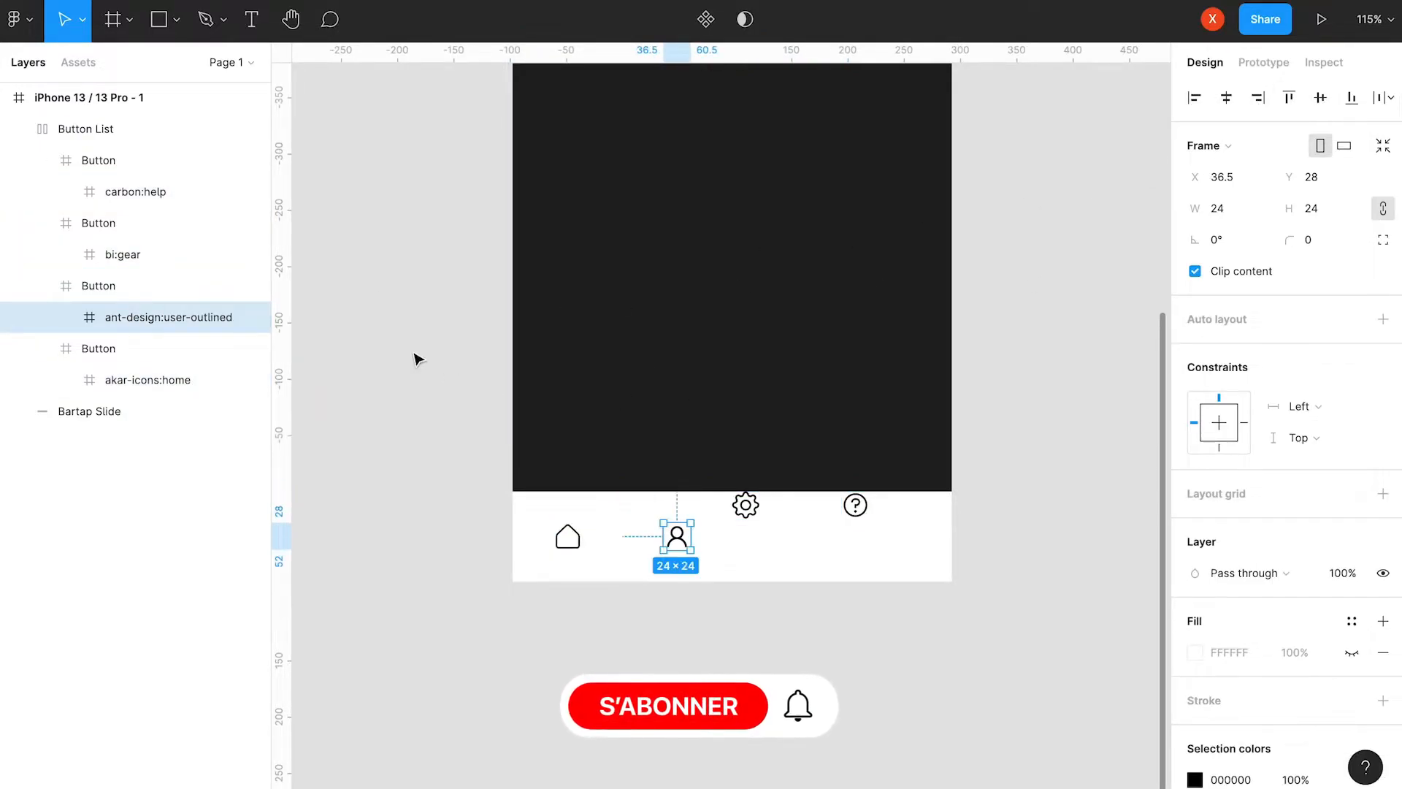
# Center the gear icon and the help icon horizontally and vertically in their Button frames, then clear the selection.
pyautogui.click(123, 254)
pyautogui.click(1226, 97)
pyautogui.click(1323, 97)
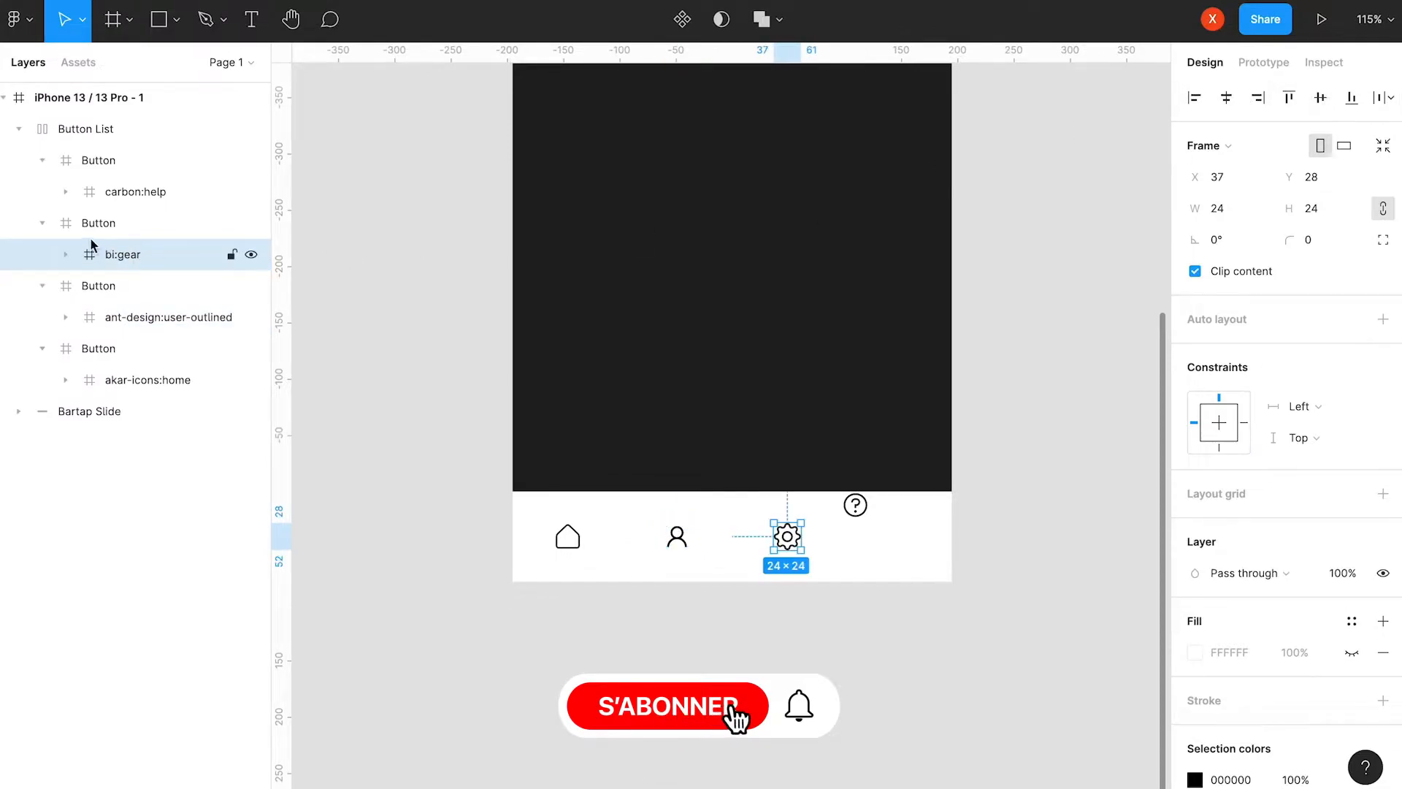
pyautogui.click(110, 191)
pyautogui.click(1227, 98)
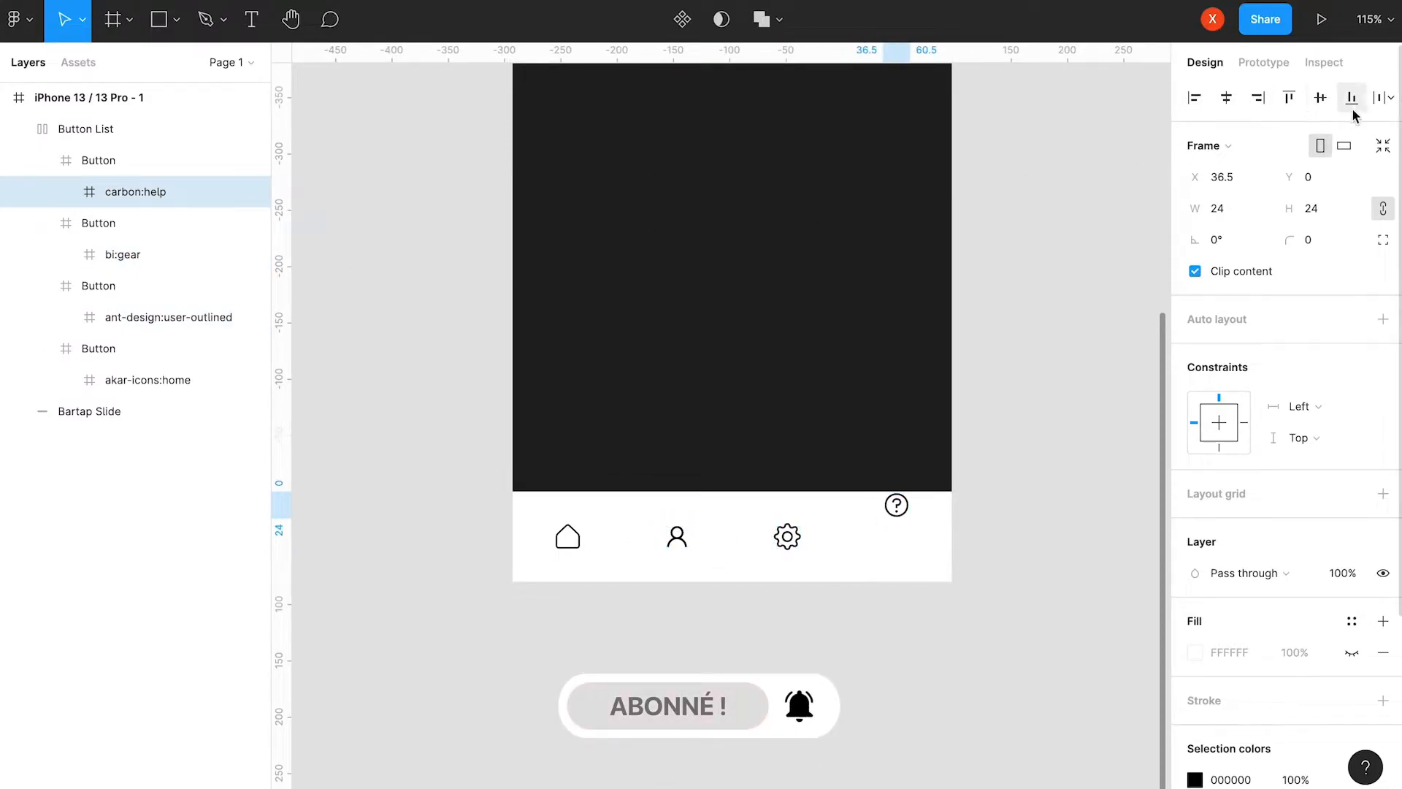
pyautogui.click(1320, 97)
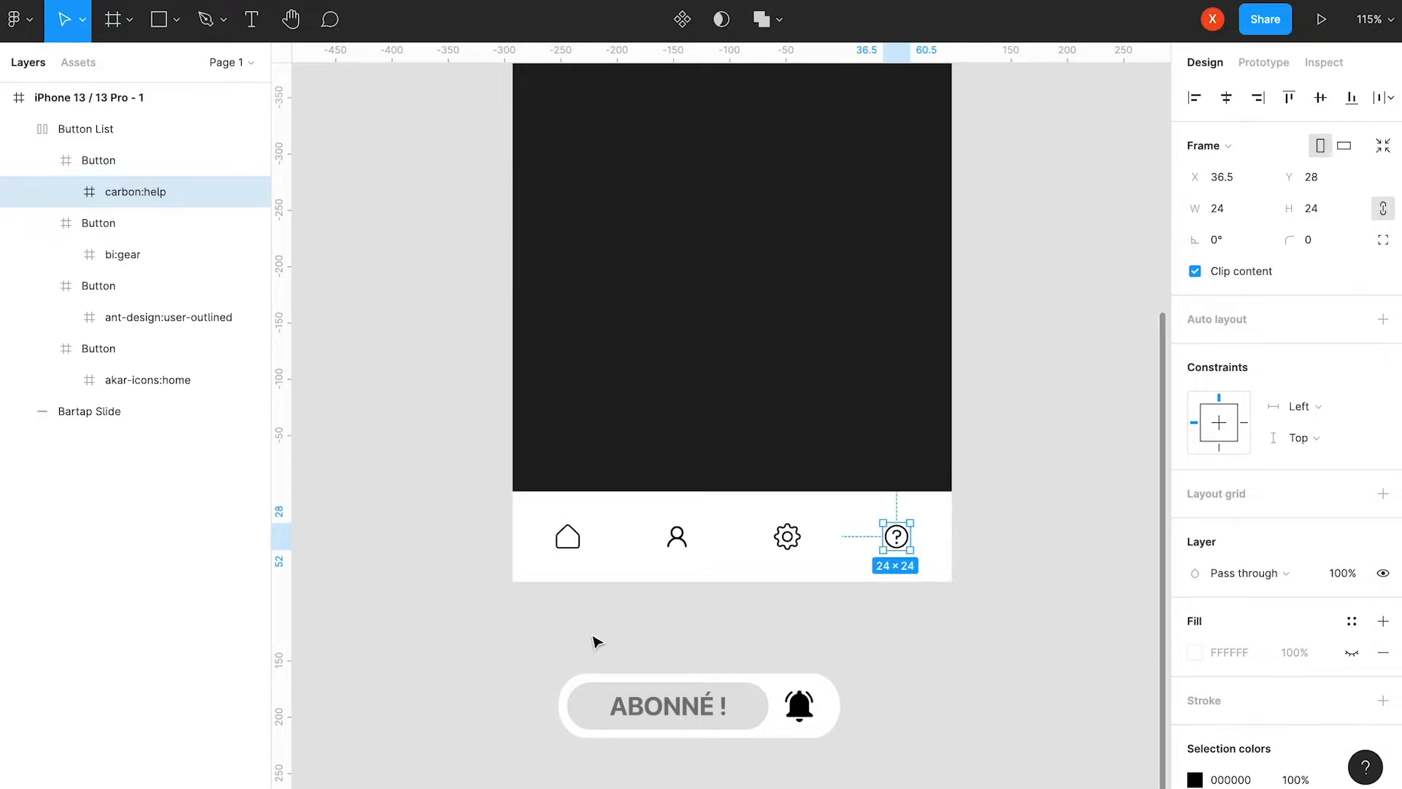
pyautogui.click(641, 650)
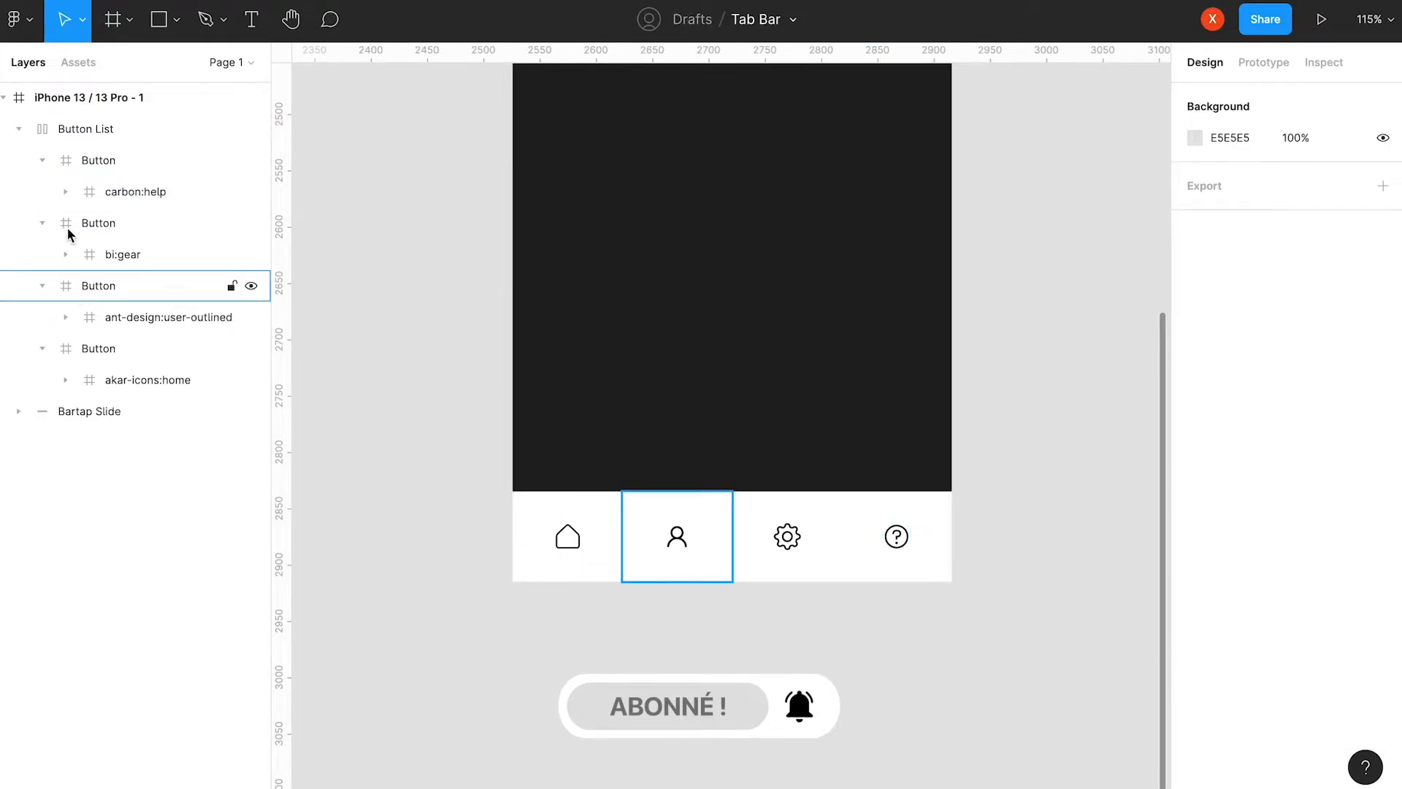
# Place vertical guides through the centres of the home icon and the user icon in their Button frames.
pyautogui.click(77, 158)
pyautogui.click(571, 525)
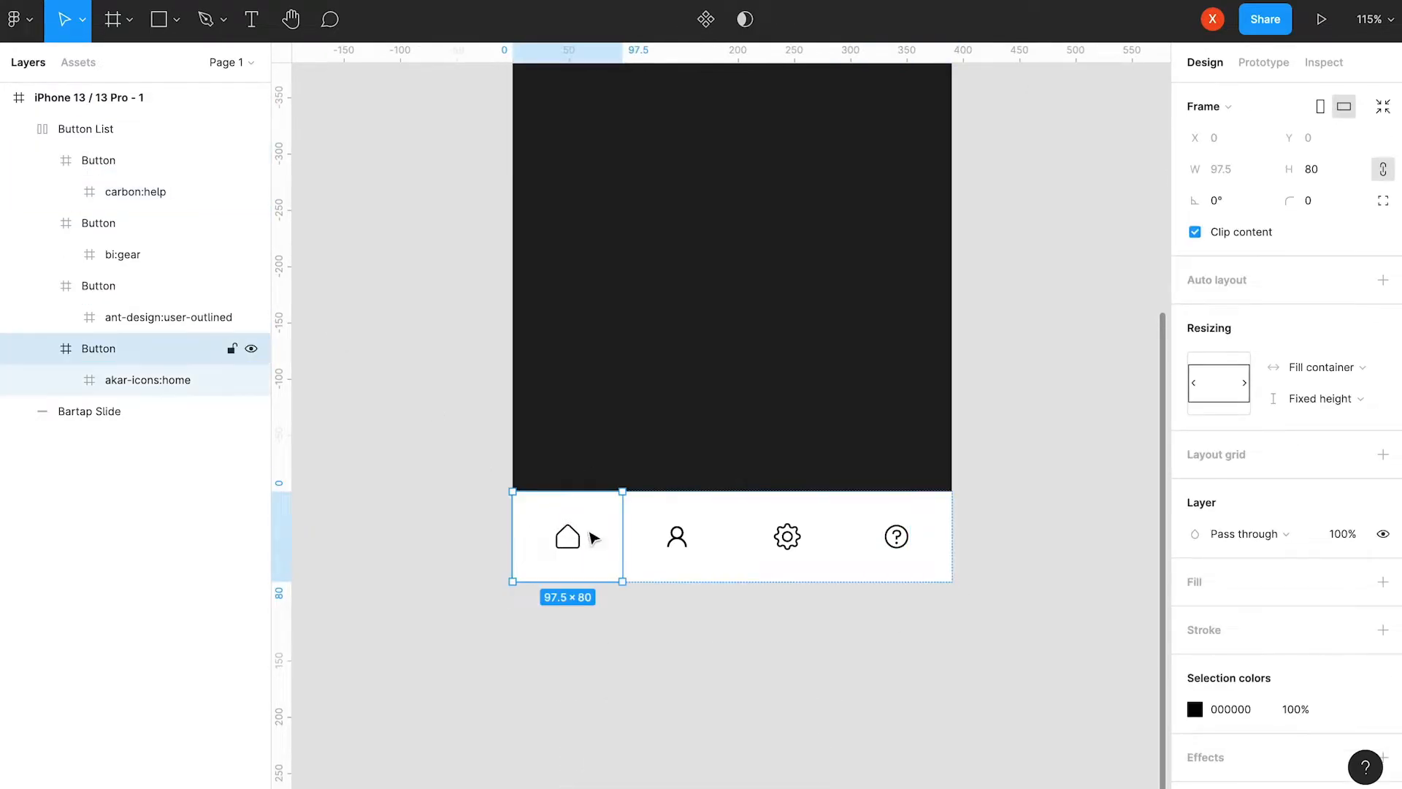
pyautogui.scroll(5, 613, 533)
pyautogui.moveTo(305, 516); pyautogui.dragTo(506, 537)
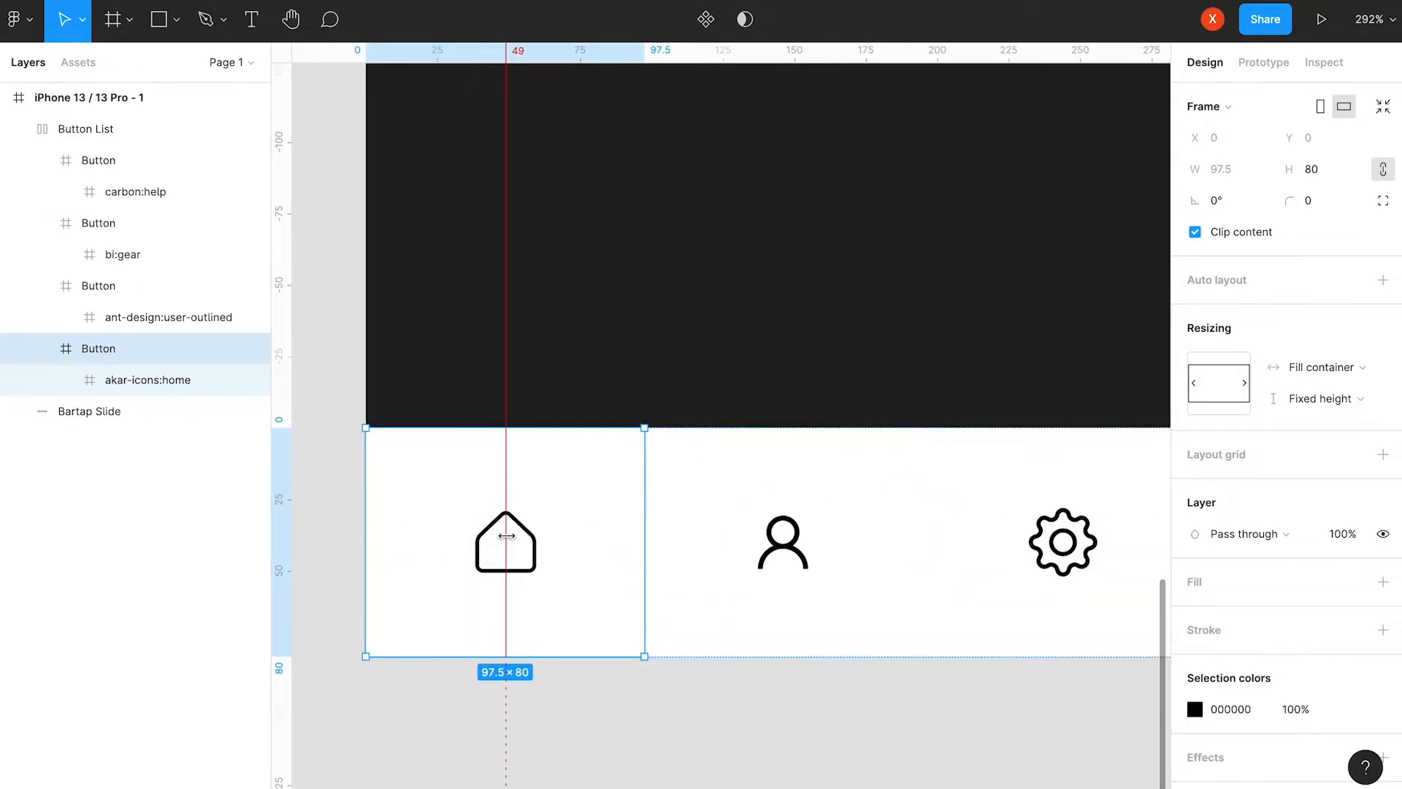
pyautogui.click(182, 286)
pyautogui.moveTo(283, 527); pyautogui.dragTo(782, 540)
# Place vertical guides through the centres of the gear icon and the help icon, then clear the selection.
pyautogui.hscroll(5, 660, 474)
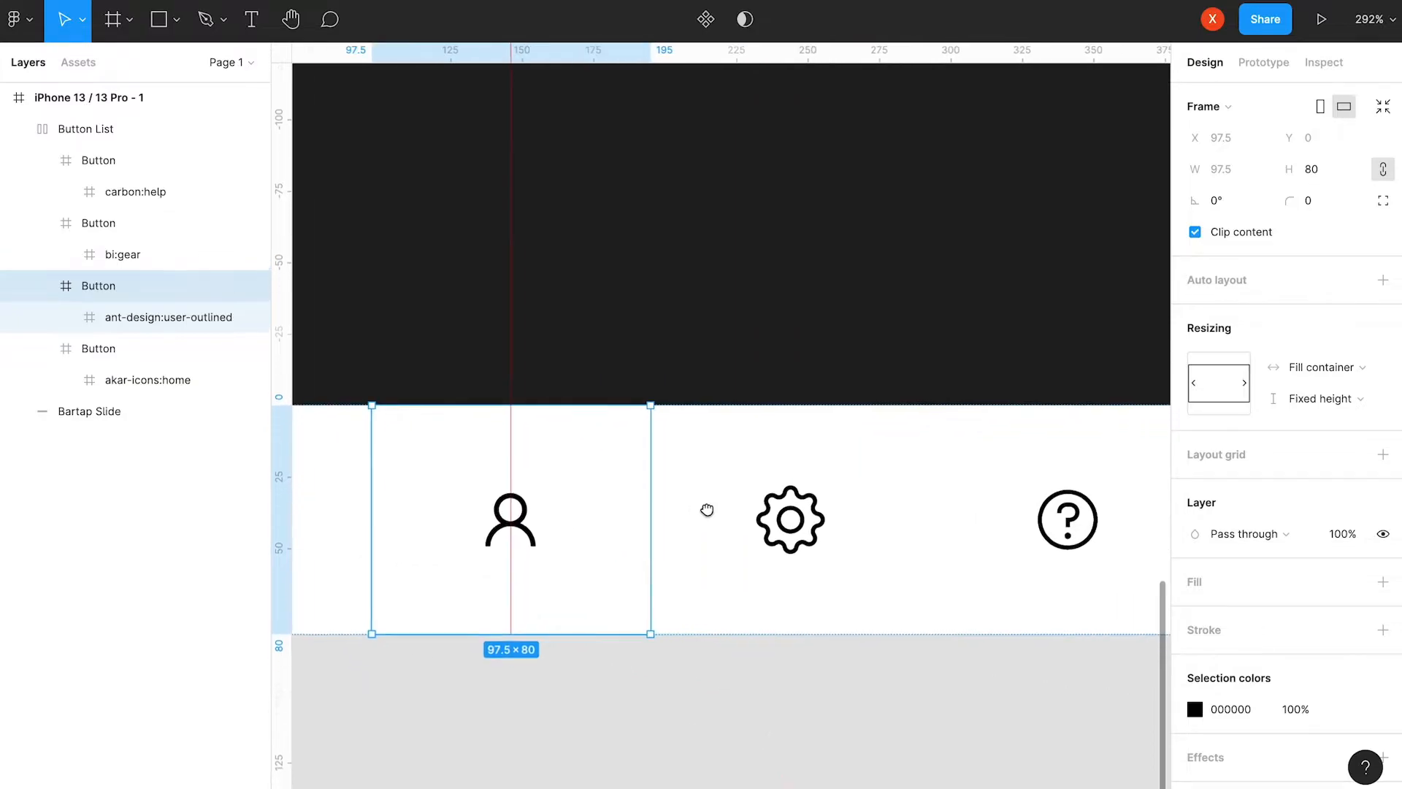
pyautogui.click(660, 473)
pyautogui.moveTo(284, 475); pyautogui.dragTo(727, 504)
pyautogui.click(942, 511)
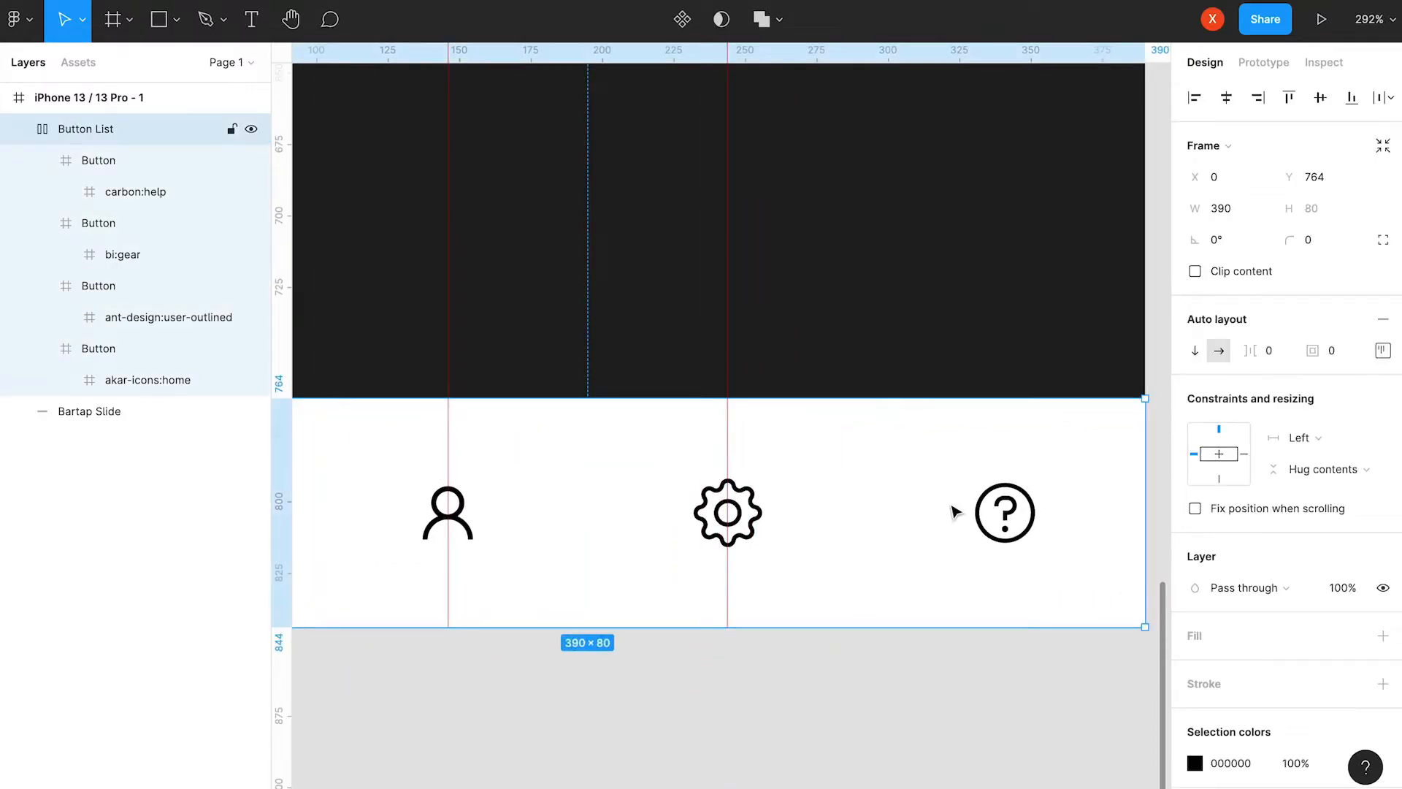
pyautogui.click(952, 510)
pyautogui.moveTo(284, 496); pyautogui.dragTo(1005, 511)
pyautogui.scroll(-3, 830, 584)
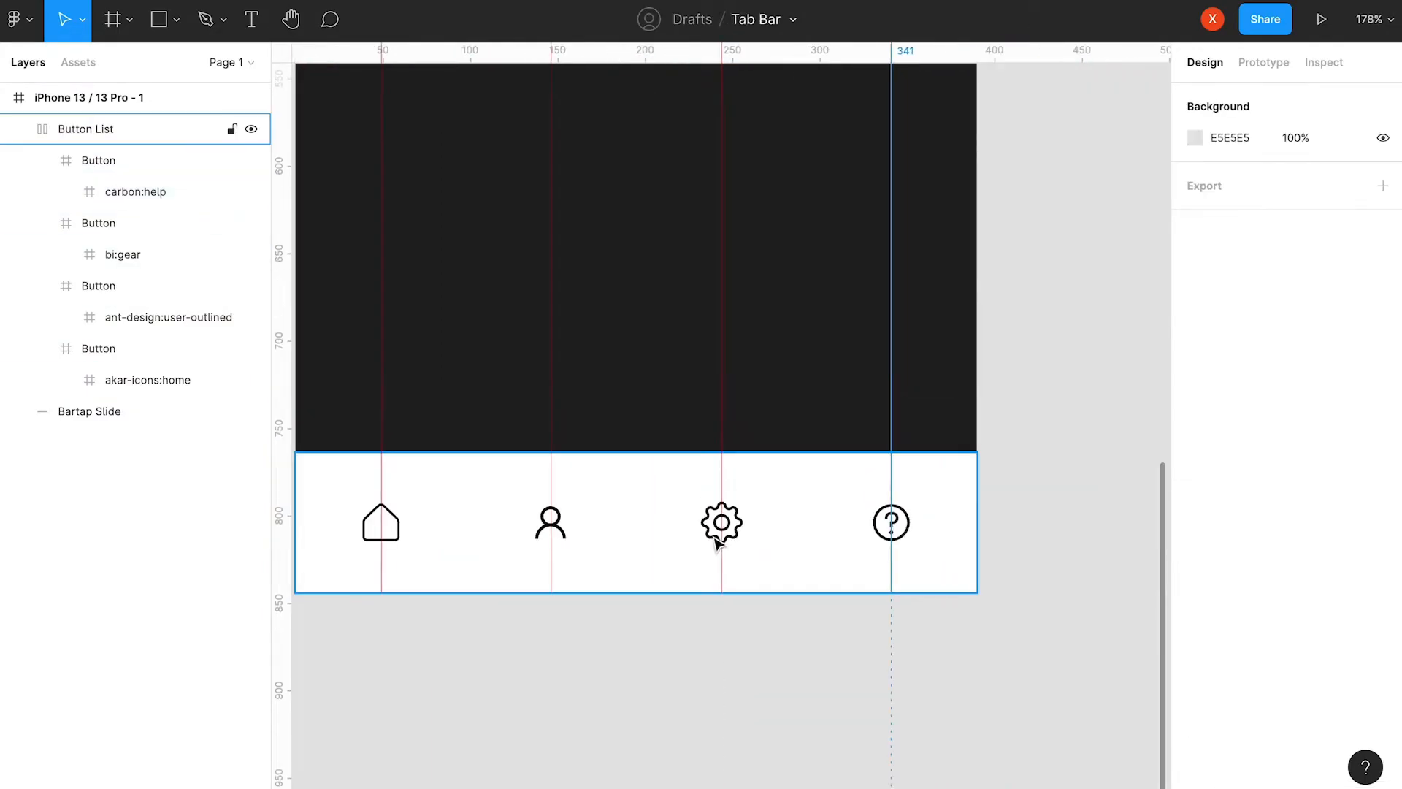
# Unhide Ellipse 1 inside Bartap Slide and set the corner radius of Bartap Slide to 12.
pyautogui.click(18, 412)
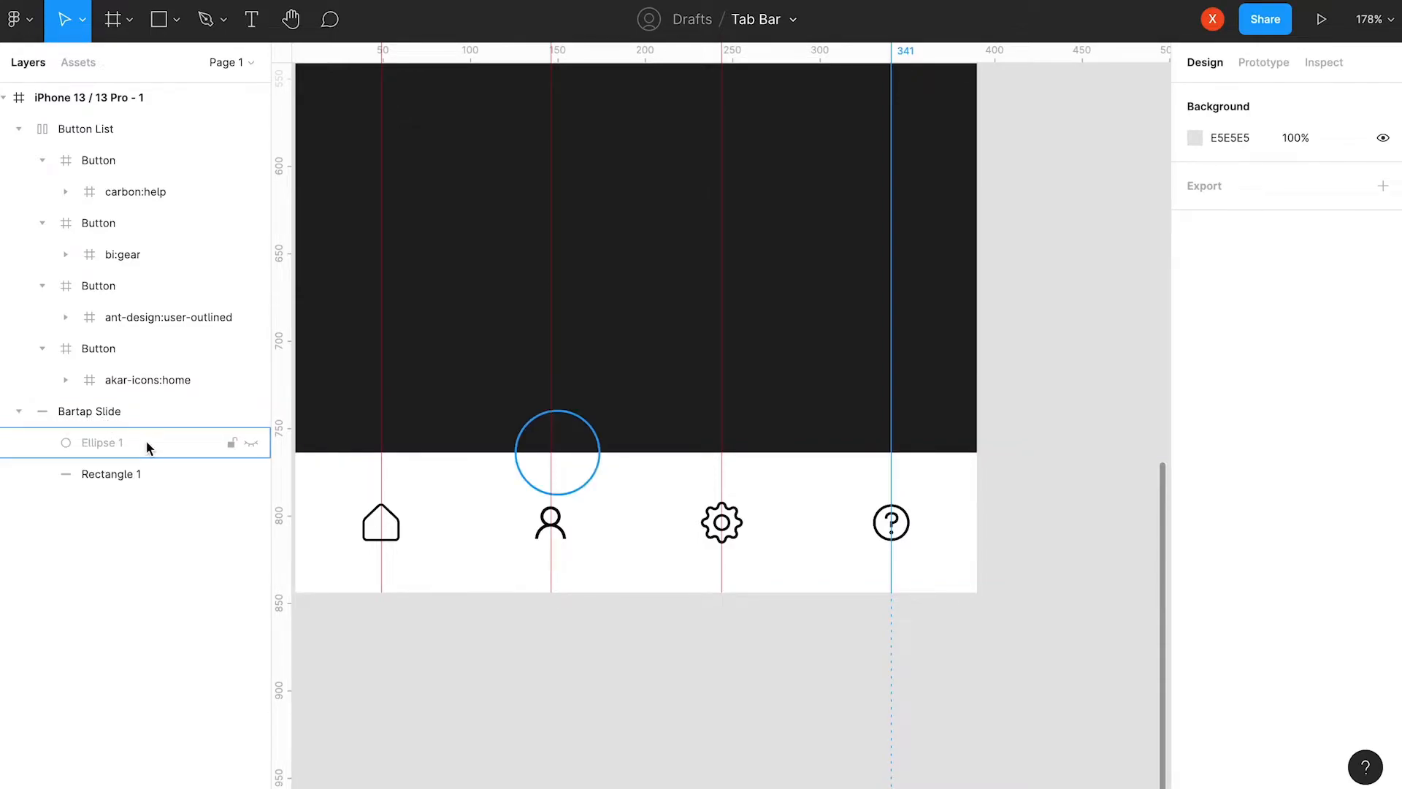
pyautogui.click(252, 445)
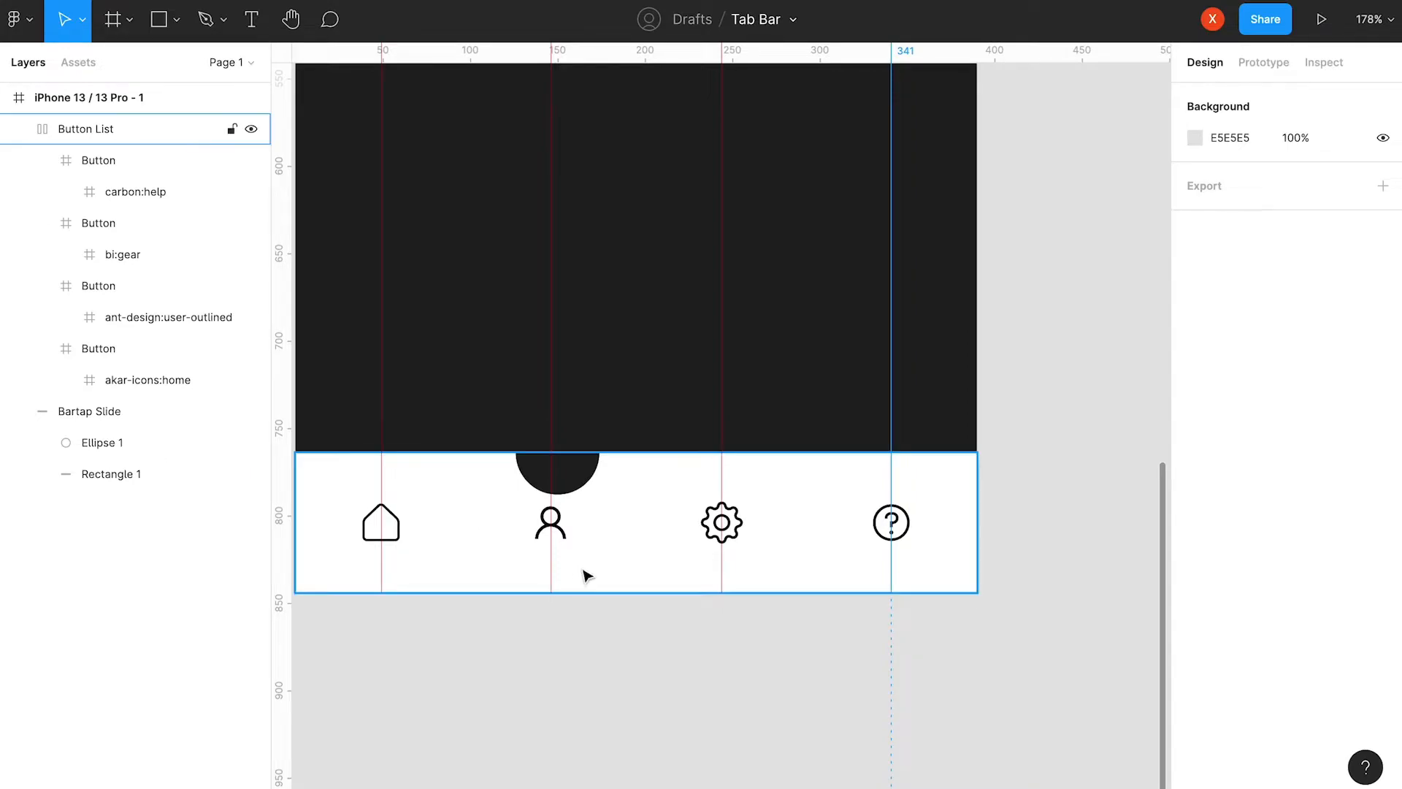
pyautogui.click(104, 413)
pyautogui.scroll(-3, 636, 510)
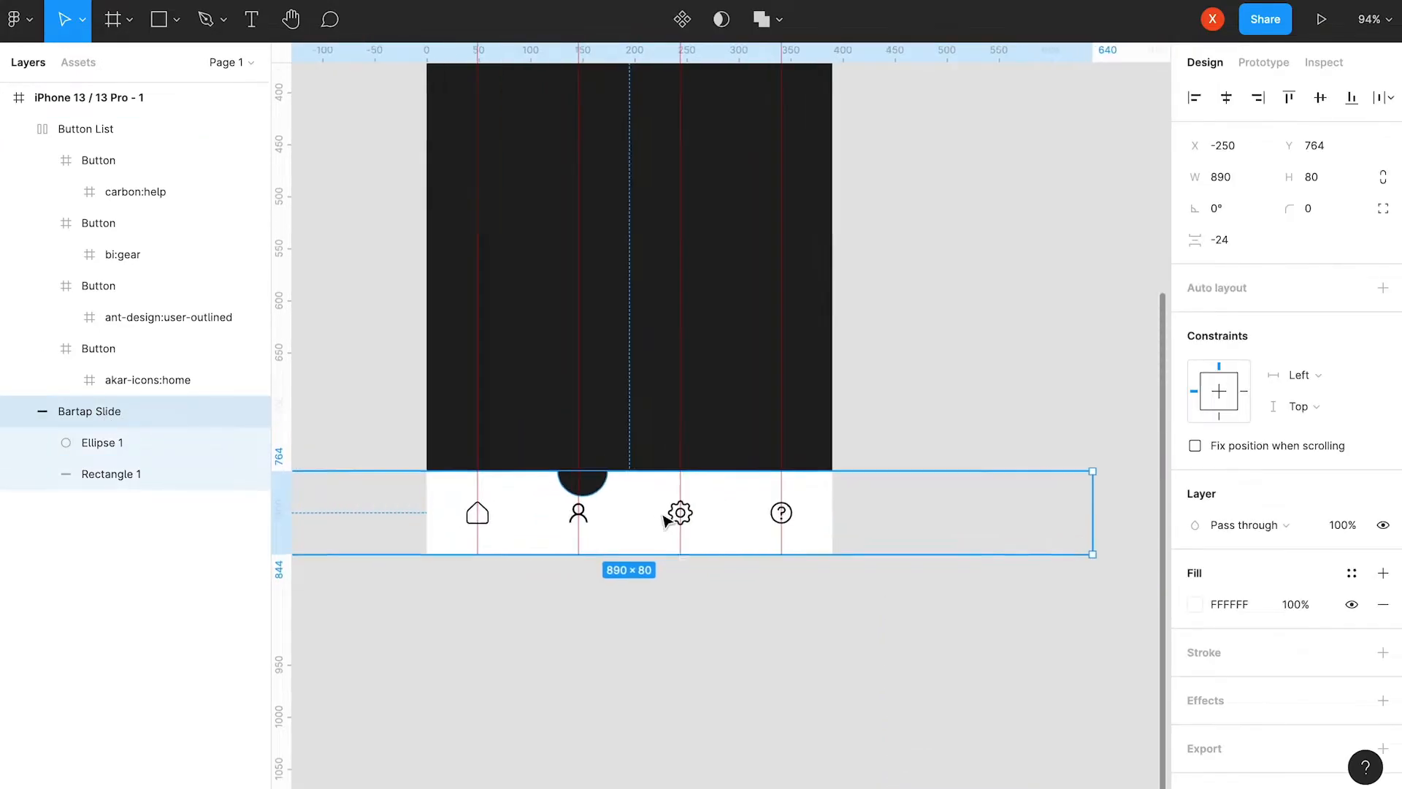
pyautogui.click(1308, 210)
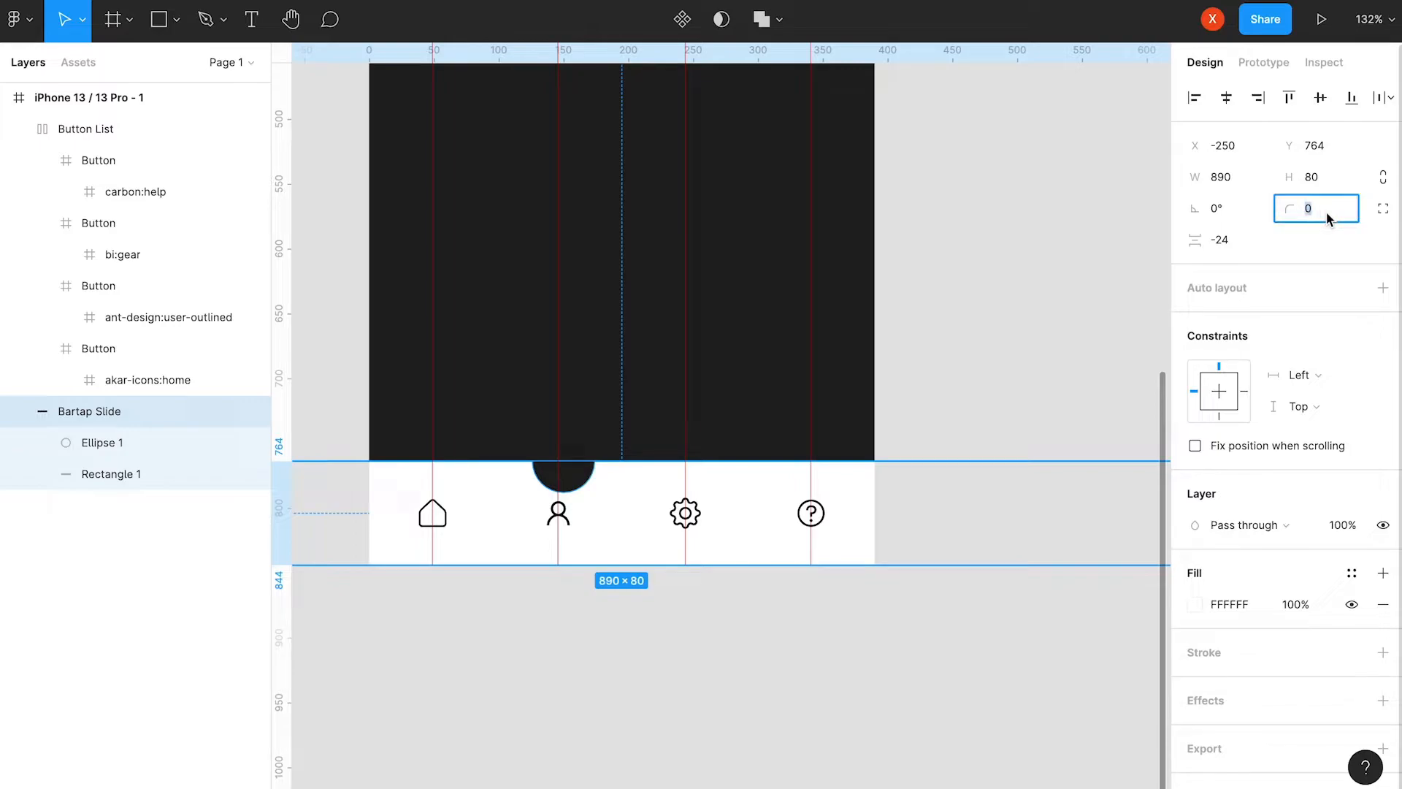
pyautogui.write('8')
pyautogui.press('Return')
pyautogui.press('Up')
pyautogui.press('Up')
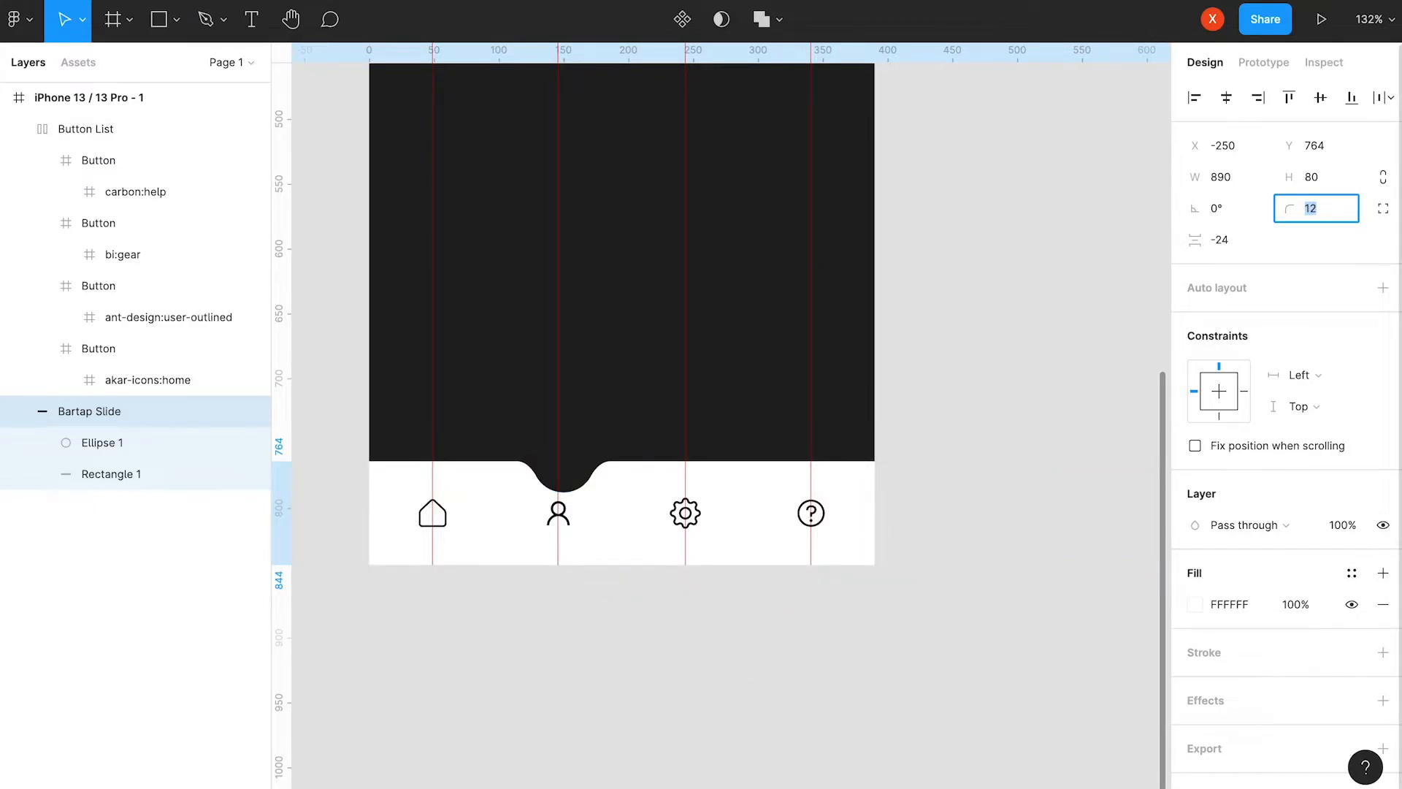
# Move Ellipse 1 horizontally to X 25, centred on the home icon's guide, and collapse Bartap Slide.
pyautogui.click(145, 443)
pyautogui.scroll(5, 423, 445)
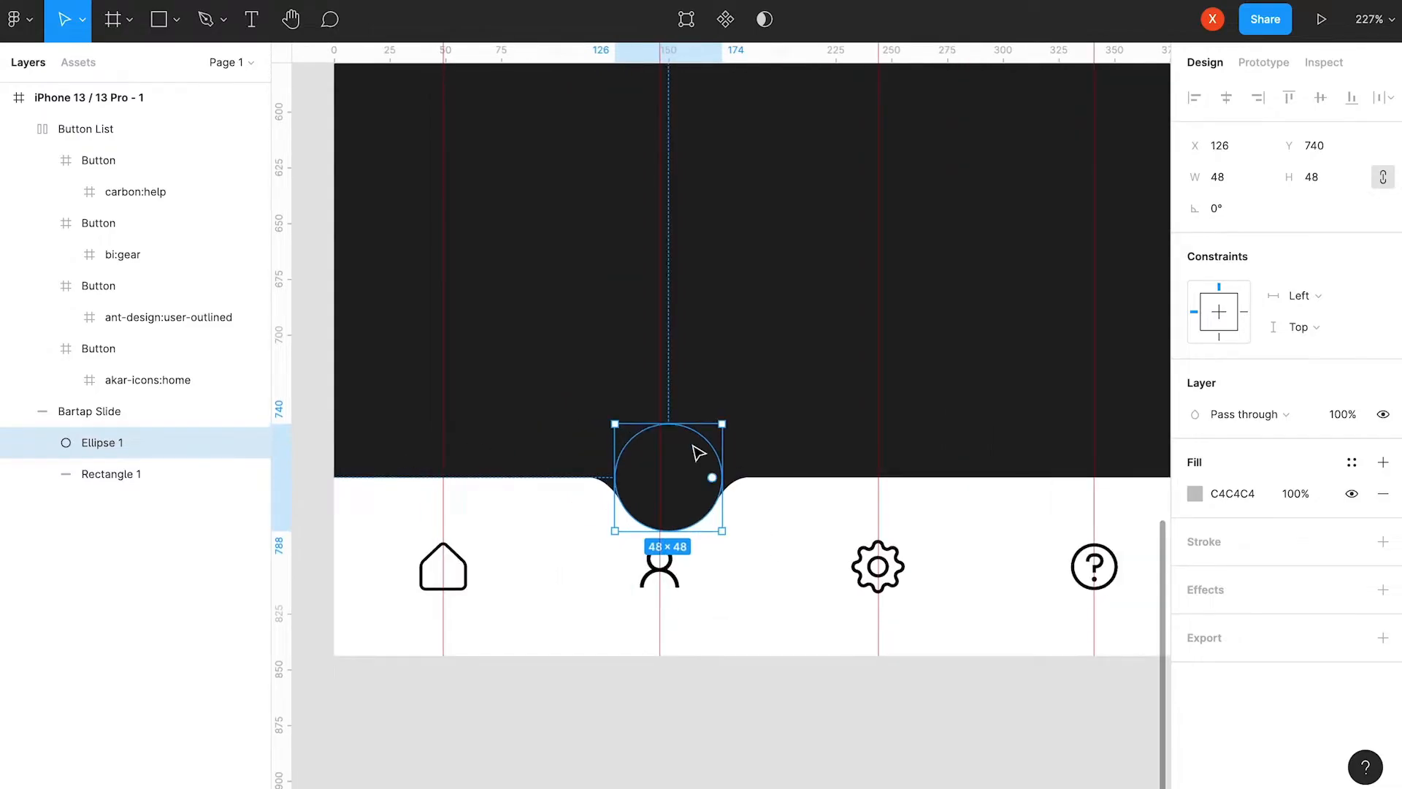
pyautogui.moveTo(691, 463); pyautogui.dragTo(463, 451)
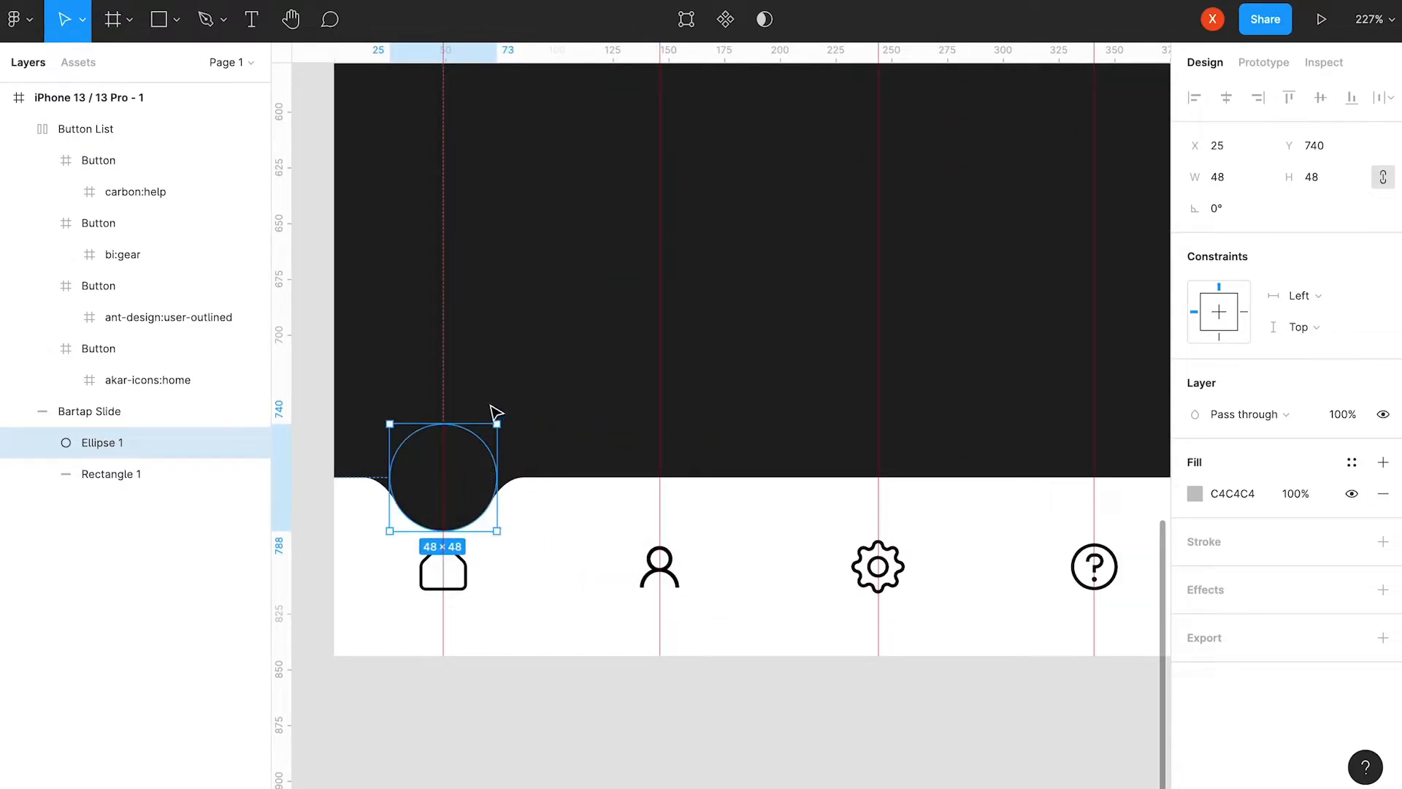
pyautogui.click(19, 412)
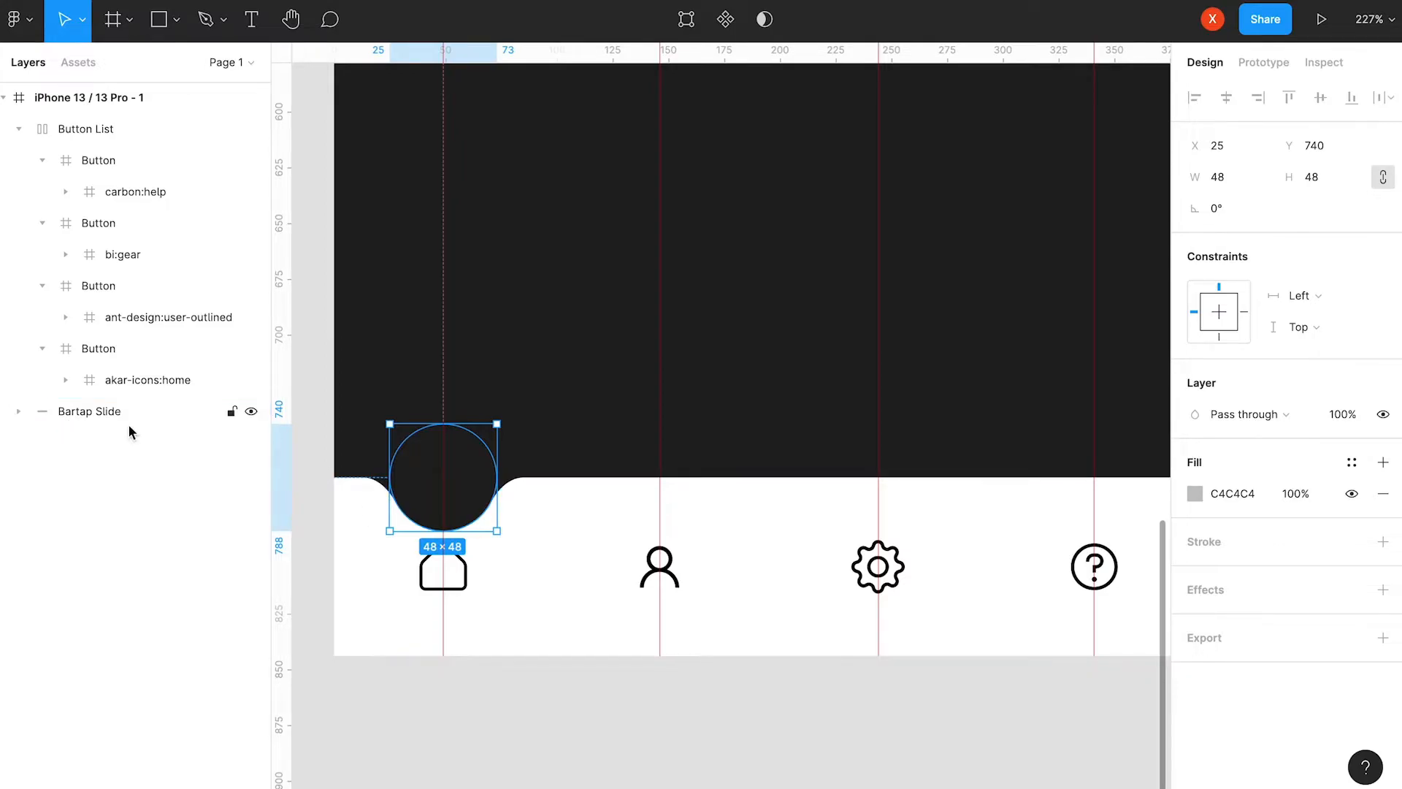
# Try to move the home icon straight up into the notch.
pyautogui.click(462, 582)
pyautogui.doubleClick(462, 582)
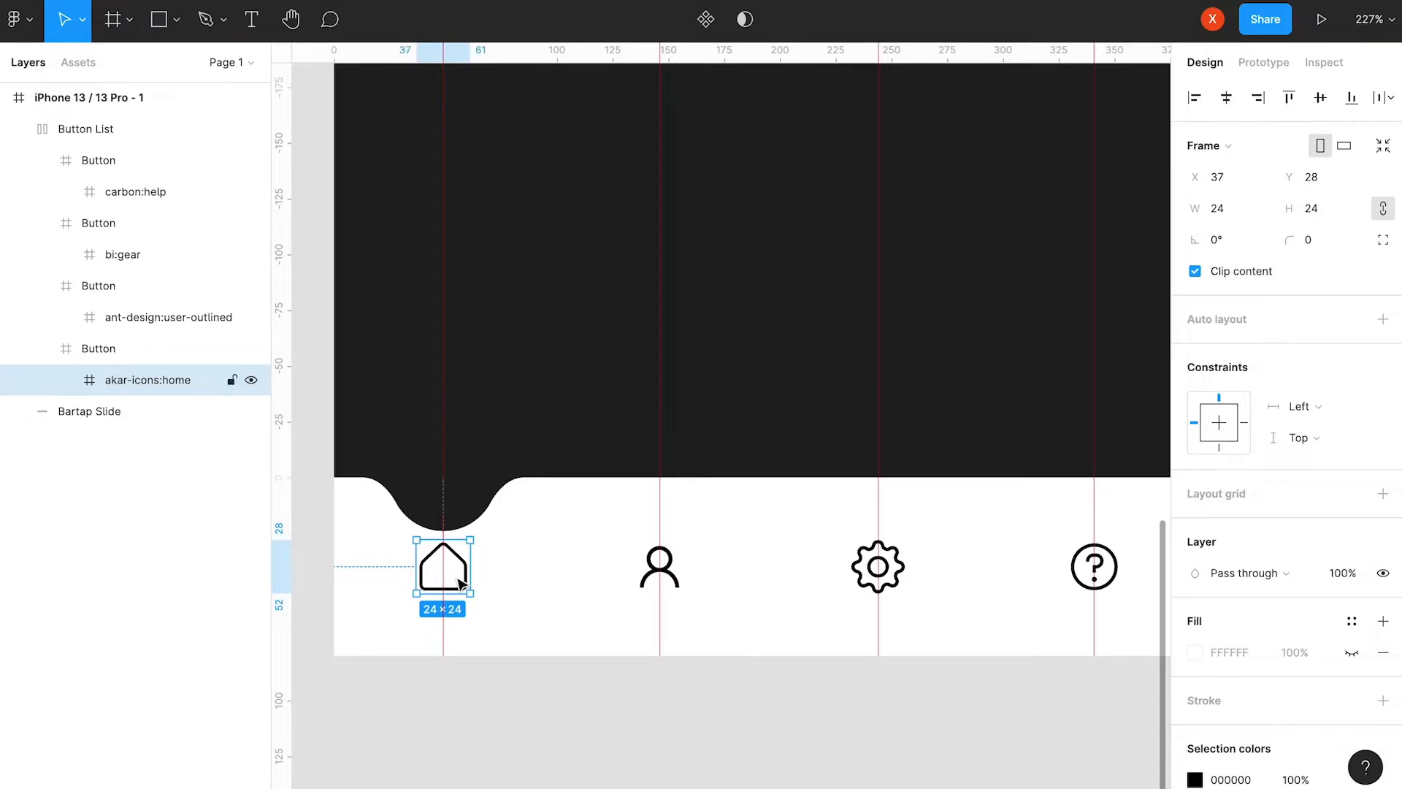
pyautogui.moveTo(462, 582); pyautogui.dragTo(463, 485)
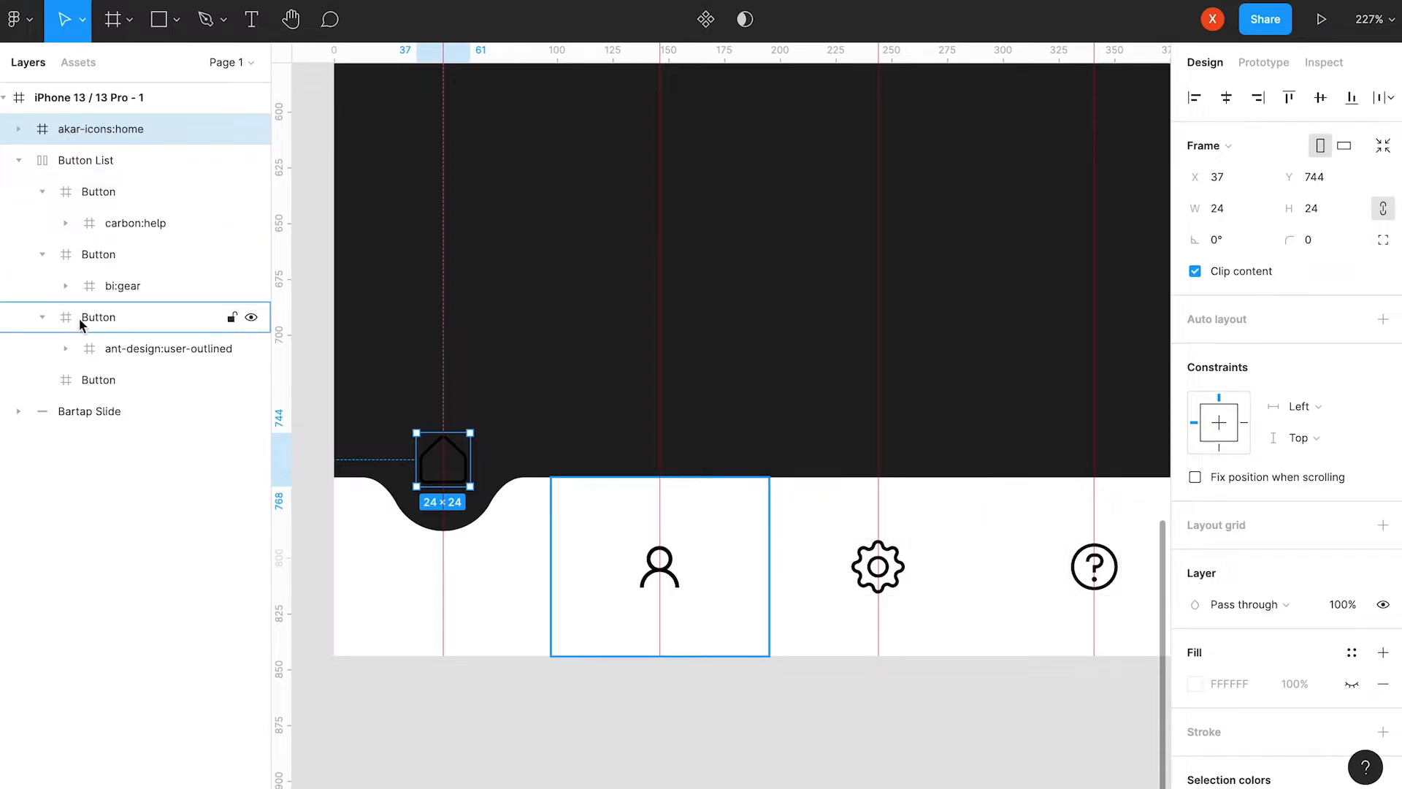
pyautogui.hotkey('ctrl', 'z')
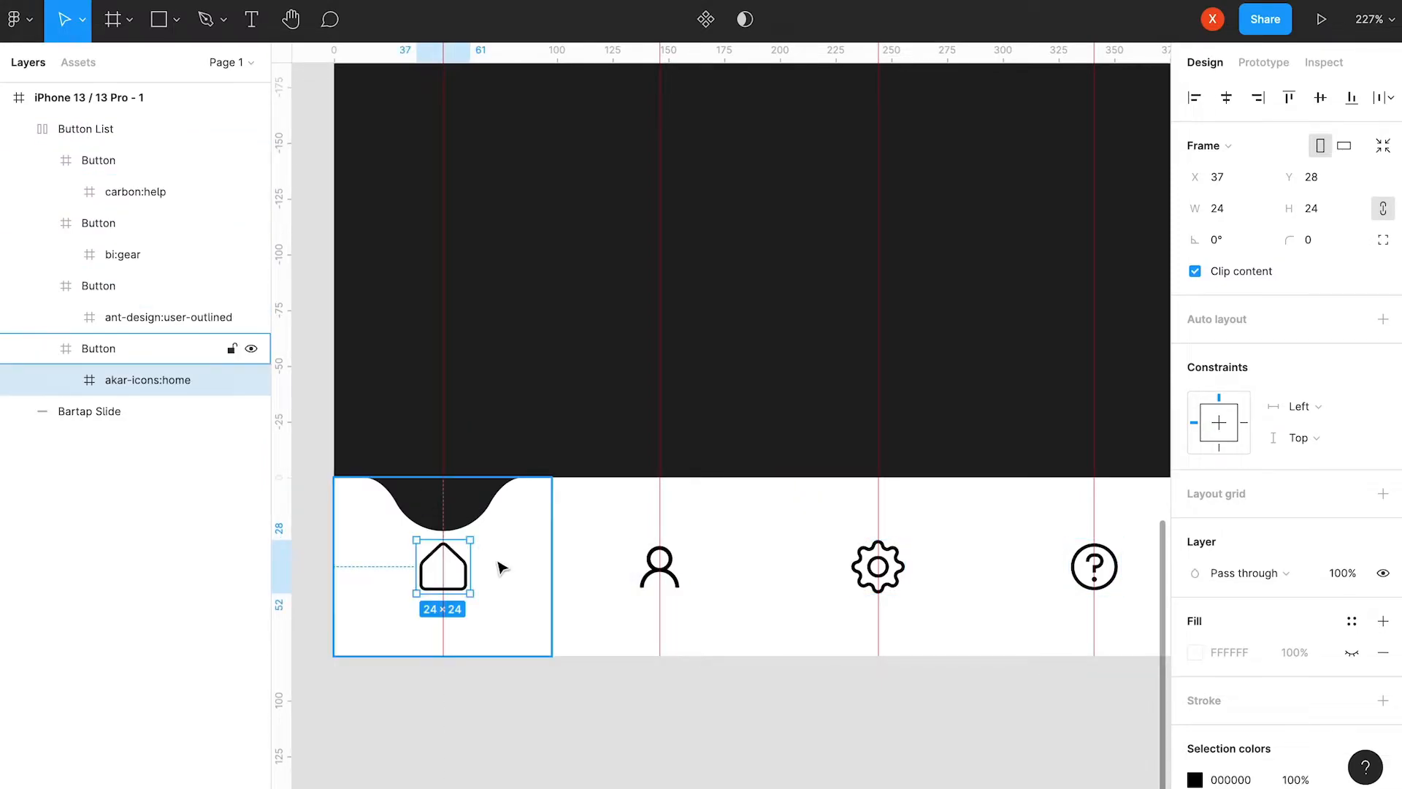
# Move the home icon up into the notch to Y -12 while keeping it nested in its Button frame.
pyautogui.press('alt')
pyautogui.moveTo(456, 562); pyautogui.dragTo(452, 476)
pyautogui.click(106, 354)
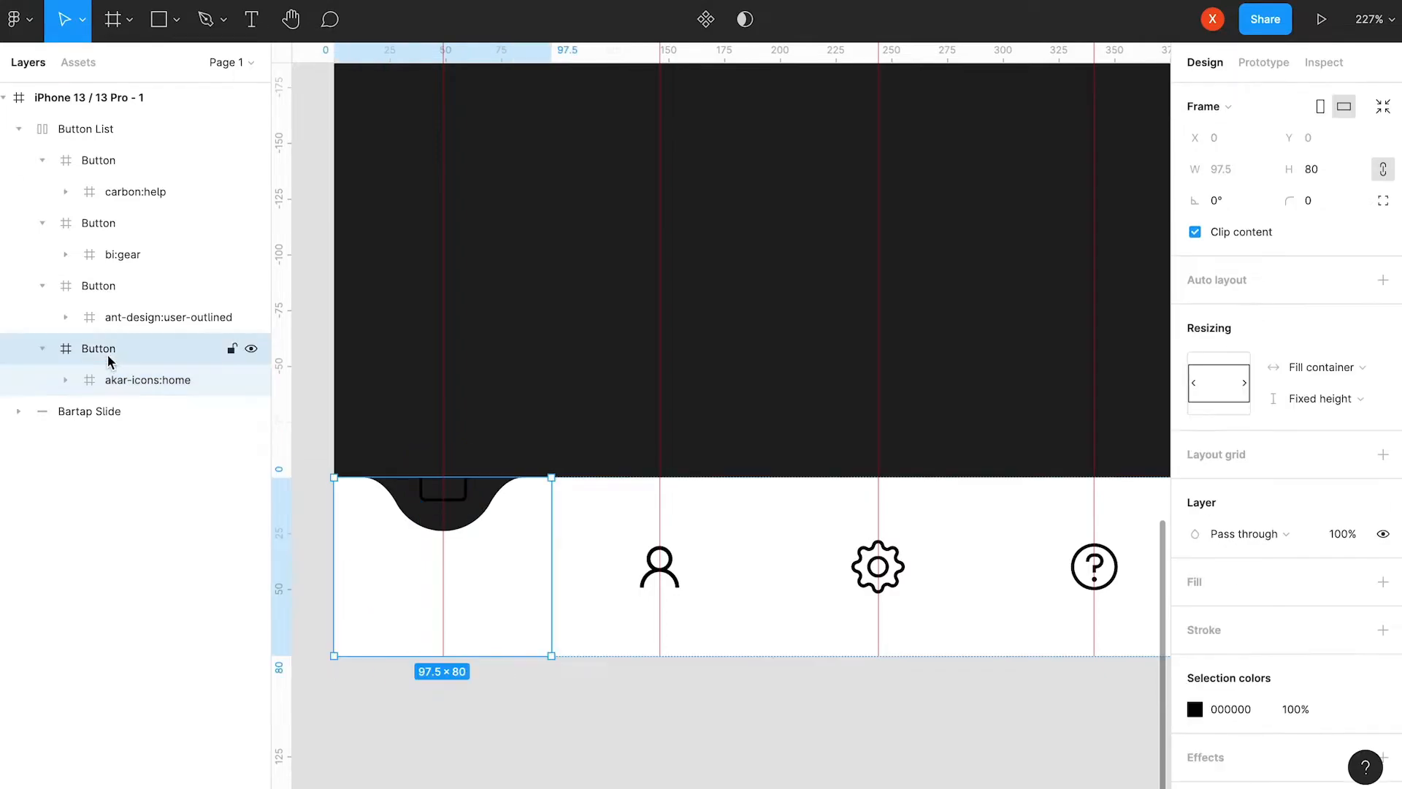
# Change the home icon's colour to white, FFFFFF.
pyautogui.click(152, 391)
pyautogui.click(1196, 779)
pyautogui.write('FFFFFF')
pyautogui.press('Return')
pyautogui.click(1151, 299)
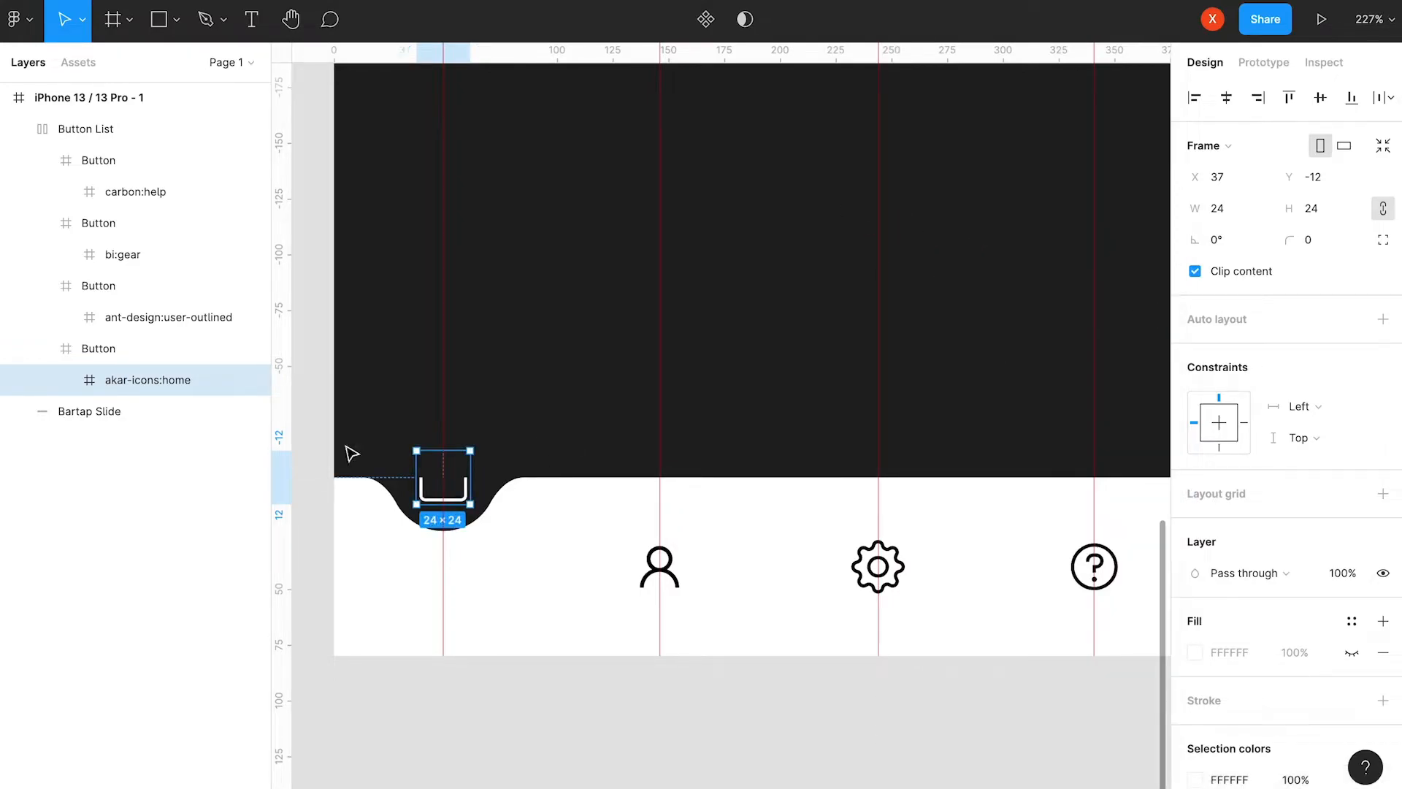
# Turn off Clip content for all four Button frames together and collapse their layers.
pyautogui.click(113, 351)
pyautogui.keyDown('shift'); pyautogui.click(97, 285); pyautogui.keyUp('shift')
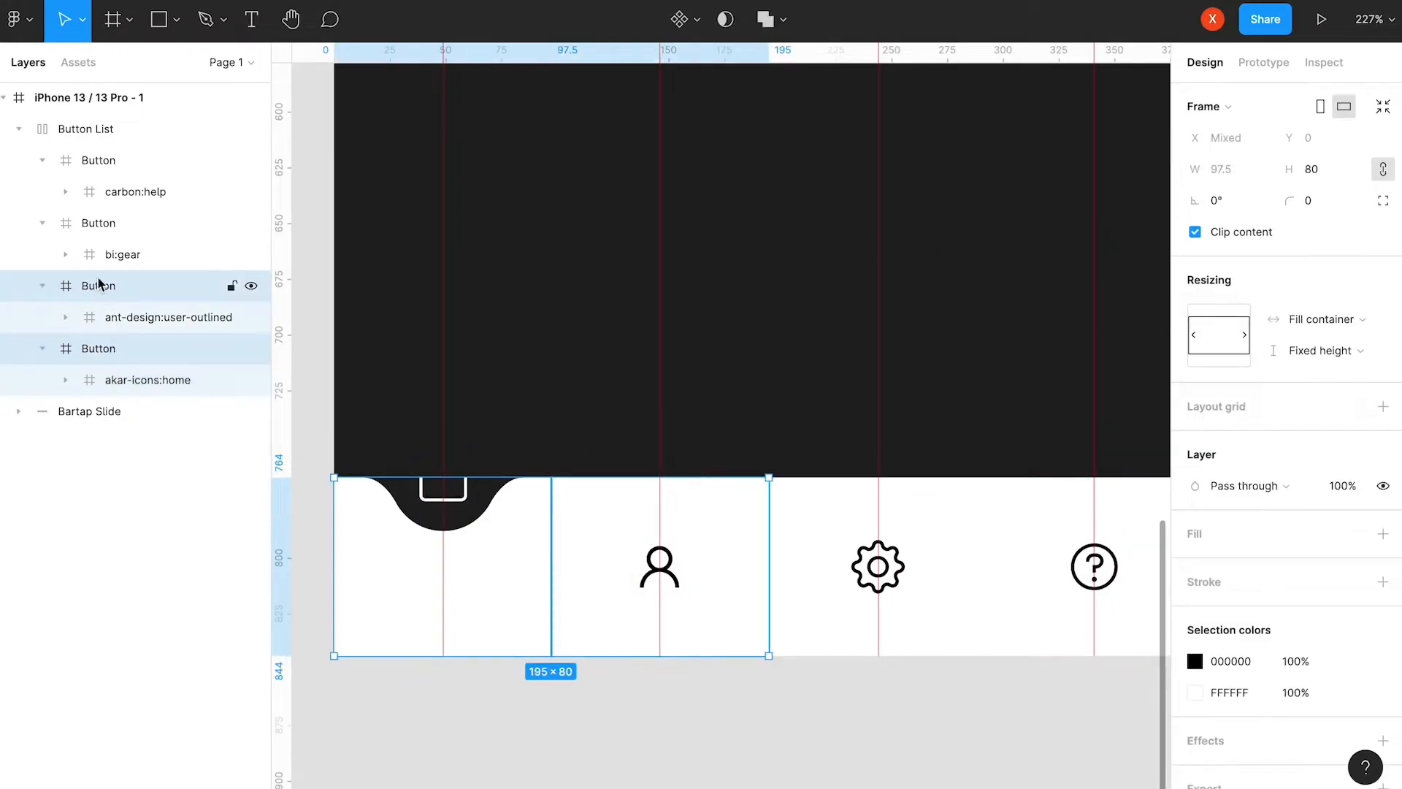
pyautogui.keyDown('shift'); pyautogui.click(97, 222); pyautogui.keyUp('shift')
pyautogui.keyDown('shift'); pyautogui.click(97, 160); pyautogui.keyUp('shift')
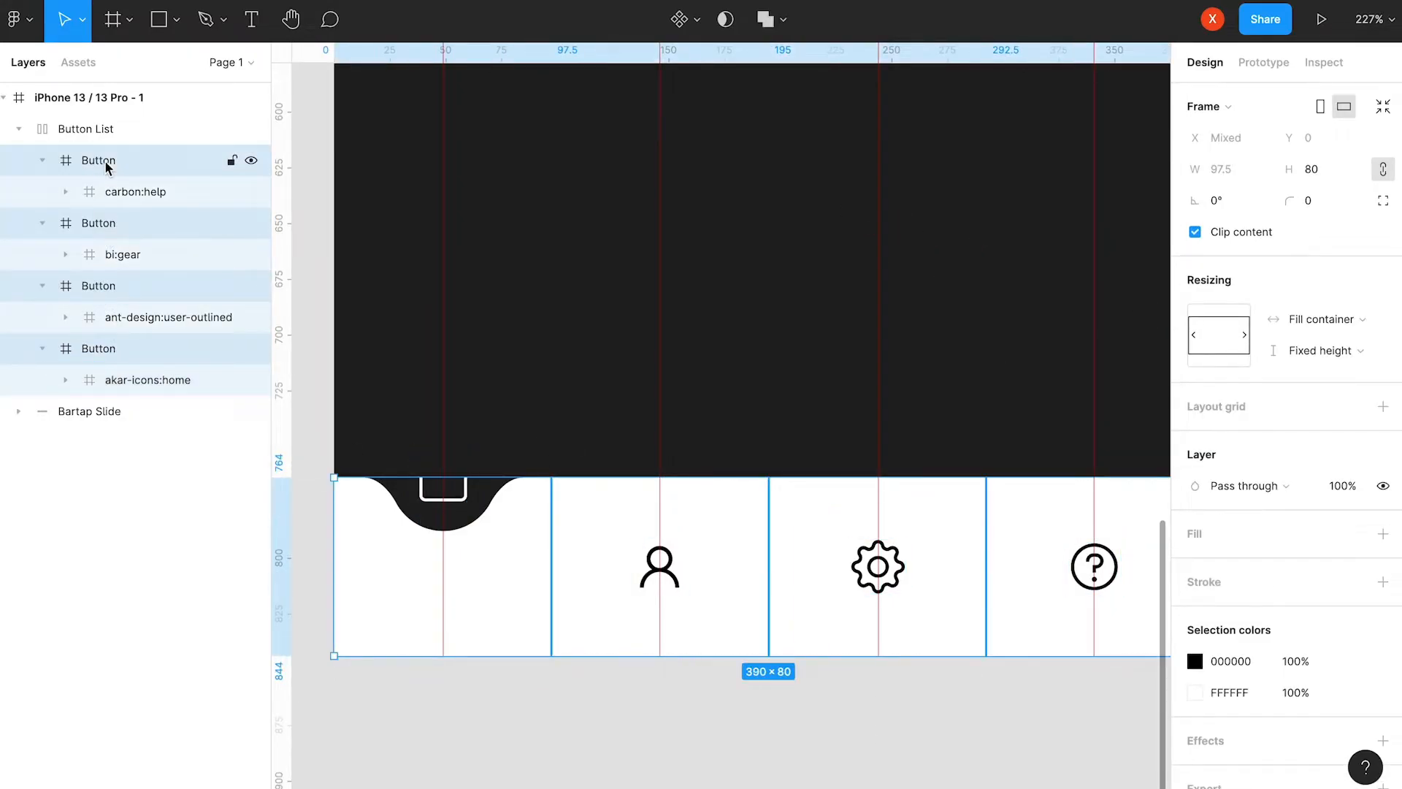
pyautogui.click(1195, 232)
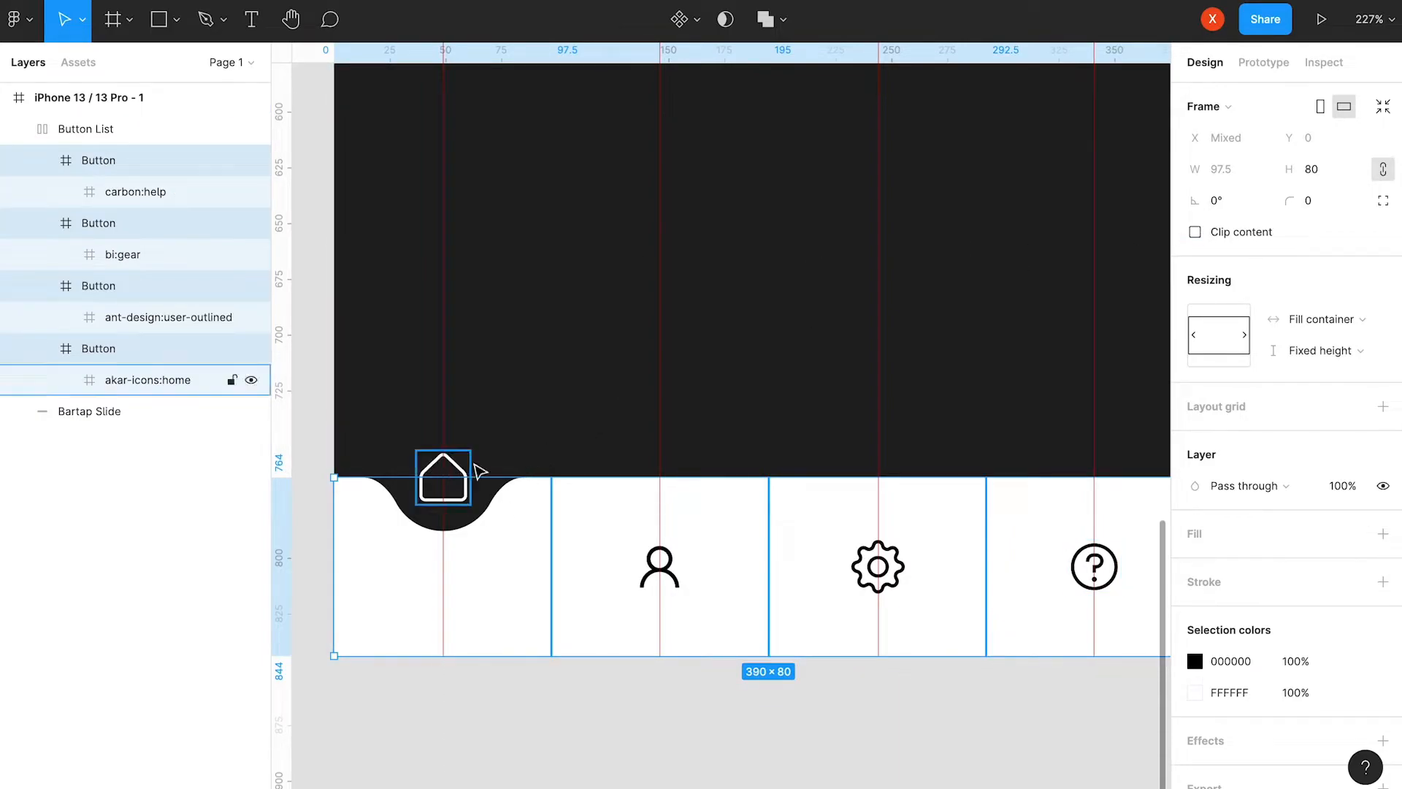
pyautogui.click(42, 168)
pyautogui.click(42, 193)
pyautogui.click(42, 223)
pyautogui.click(43, 254)
# Duplicate Ellipse 1, move the copy out of Bartap Slide to directly above it, and collapse Bartap Slide.
pyautogui.click(18, 286)
pyautogui.click(109, 316)
pyautogui.hotkey('ctrl', 'd')
pyautogui.moveTo(94, 327); pyautogui.dragTo(38, 275)
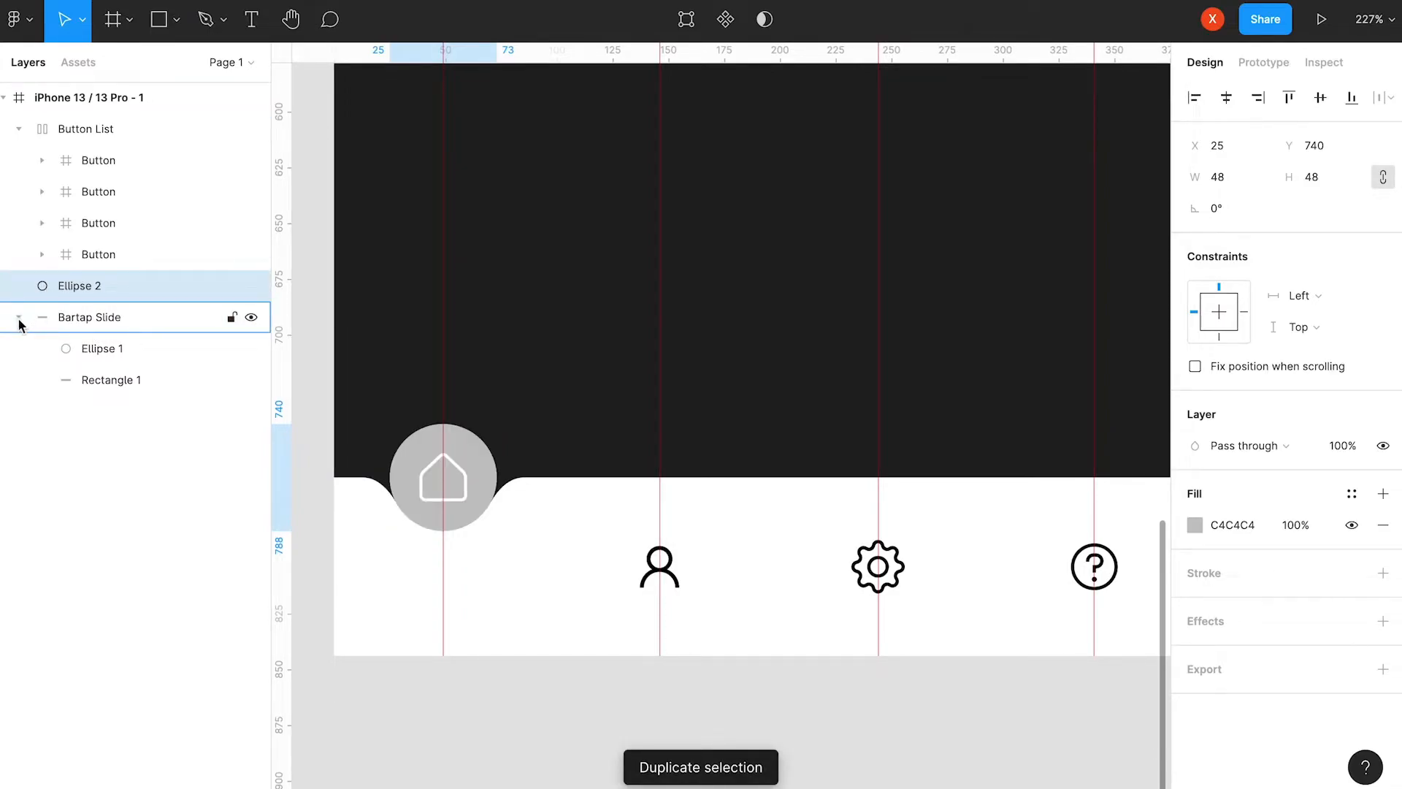
pyautogui.click(18, 317)
# Resize the duplicated ellipse to 40 × 40 around its centre and apply the Fuschia/100 colour style as its fill.
pyautogui.scroll(5, 458, 462)
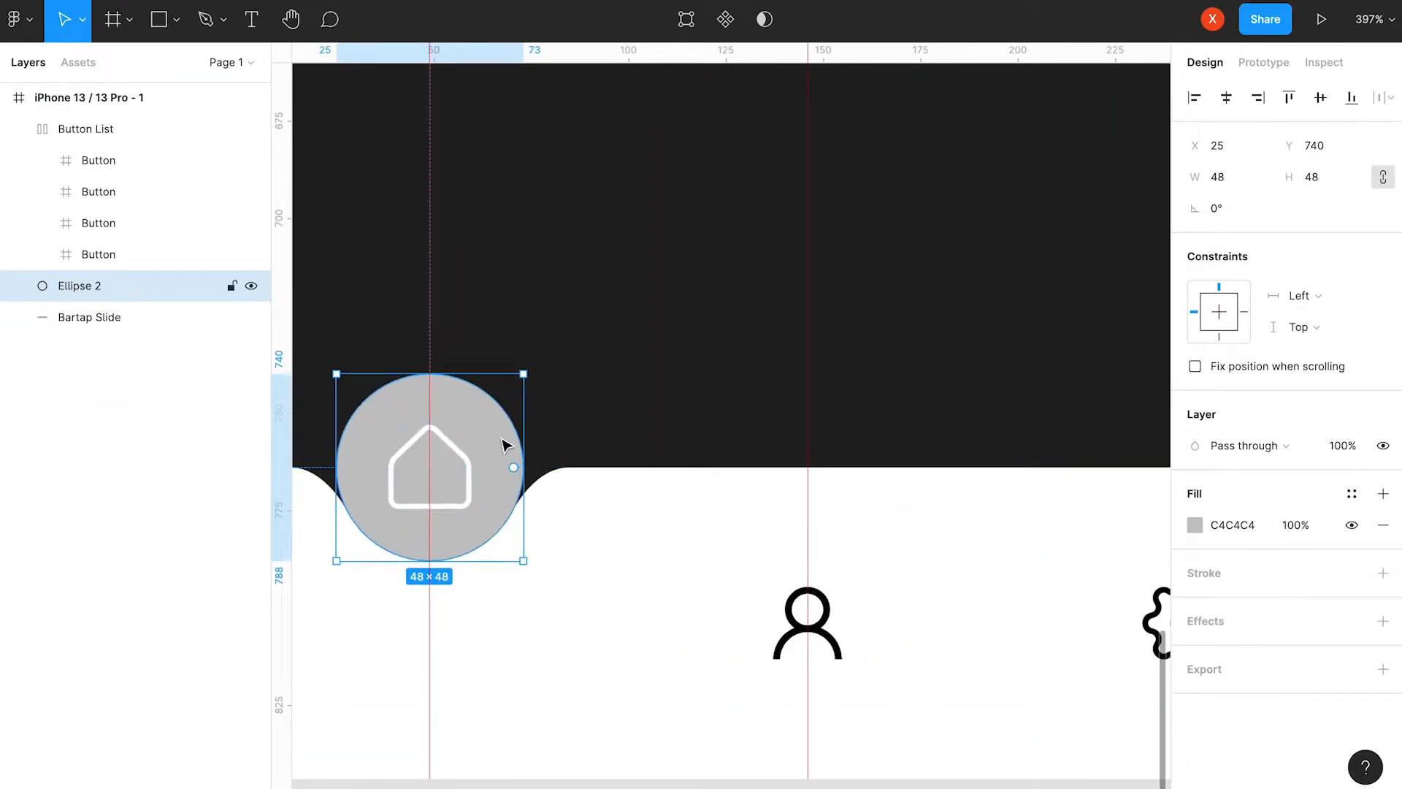
pyautogui.moveTo(682, 341); pyautogui.dragTo(661, 356)
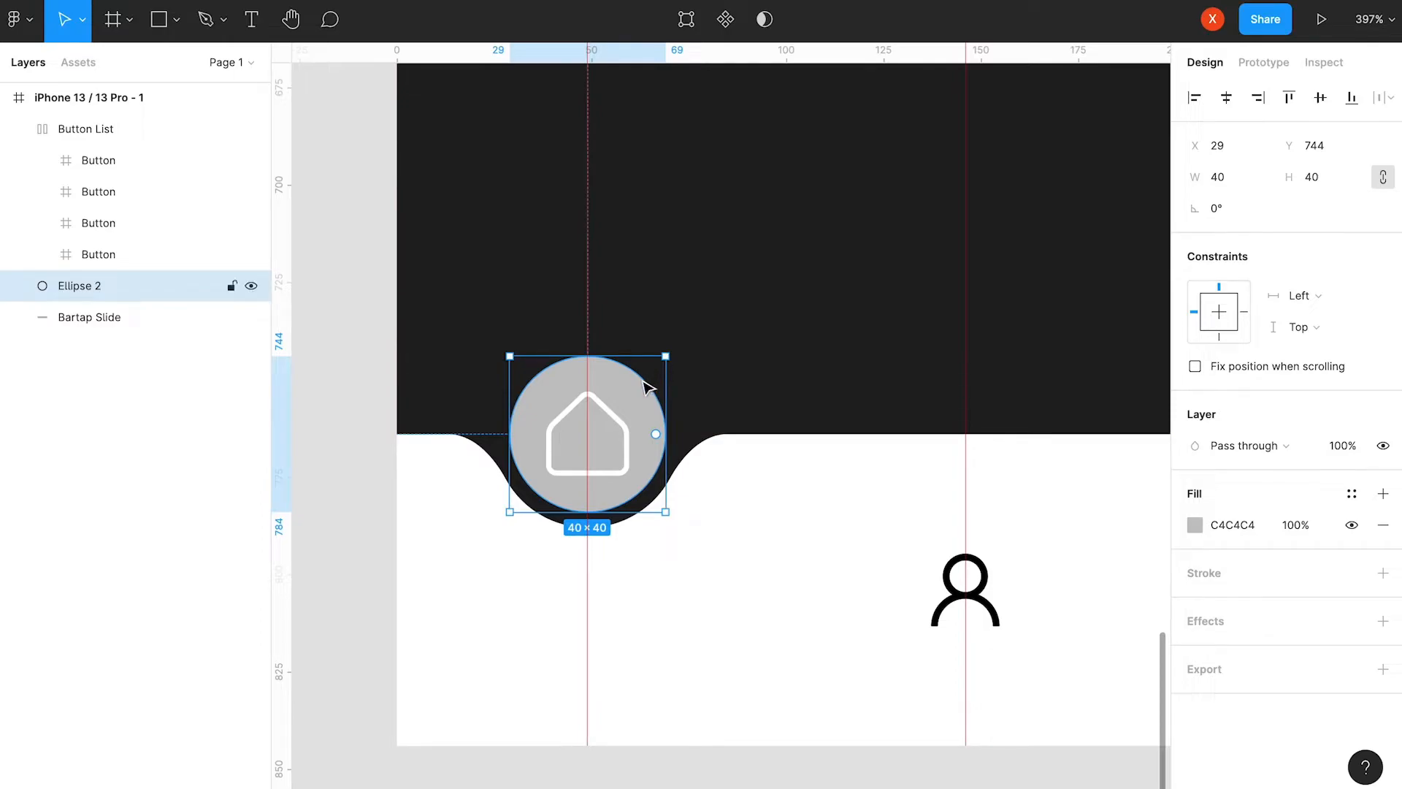
pyautogui.scroll(-3, 690, 566)
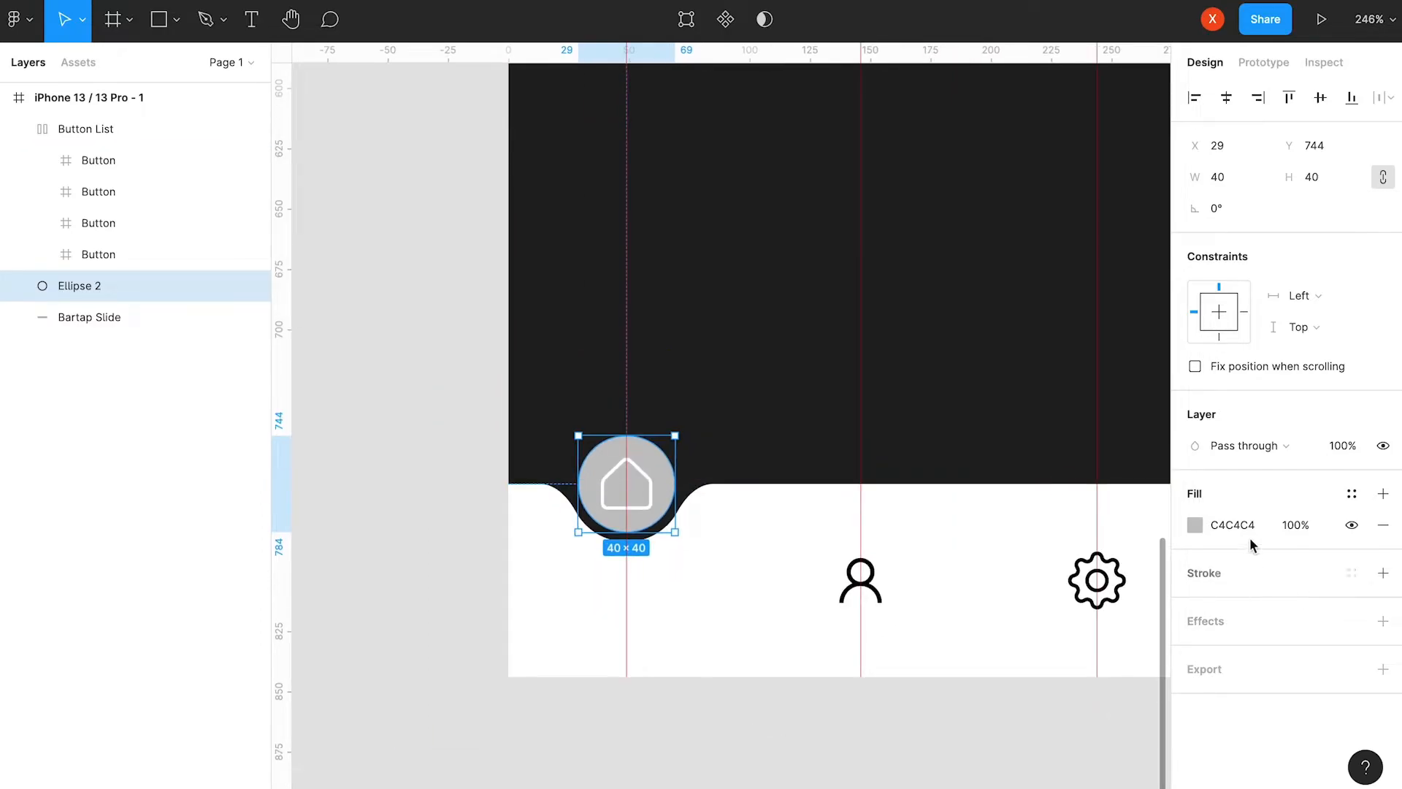
pyautogui.click(1351, 493)
pyautogui.click(1234, 511)
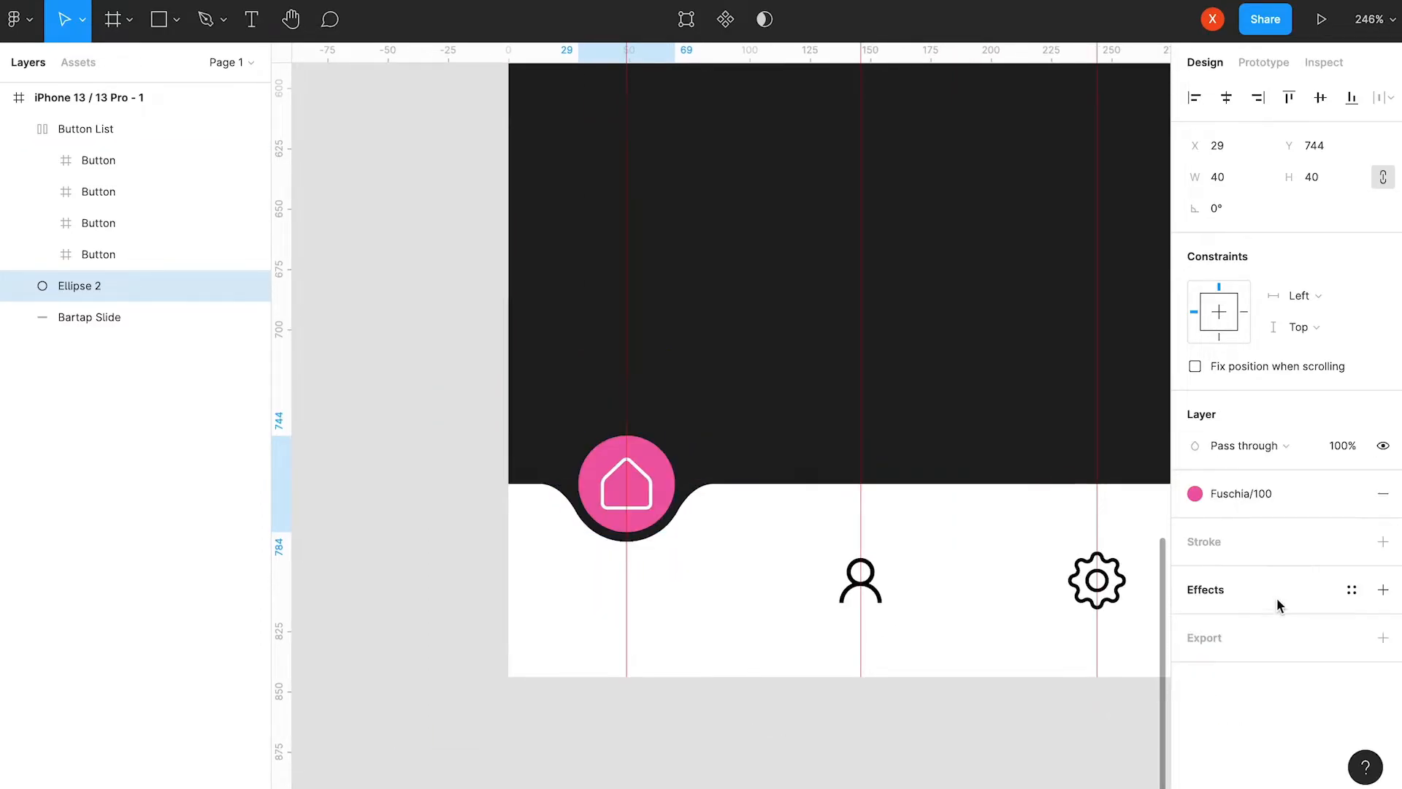
pyautogui.click(803, 774)
# Frame Button List, Ellipse 2 and Bartap Slide together and name the new frame TapBar Container.
pyautogui.scroll(-3, 870, 712)
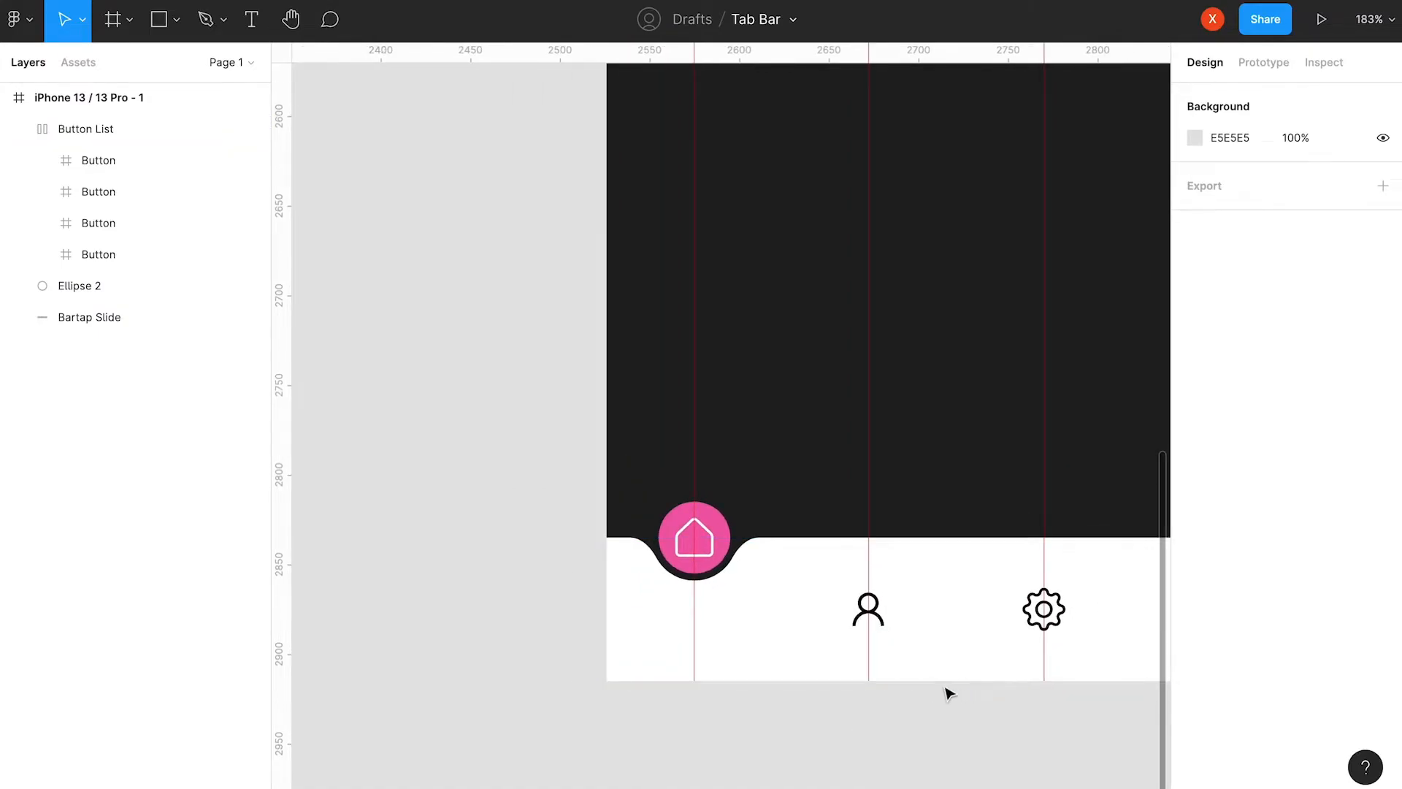
pyautogui.scroll(-3, 957, 694)
pyautogui.hscroll(3, 901, 472)
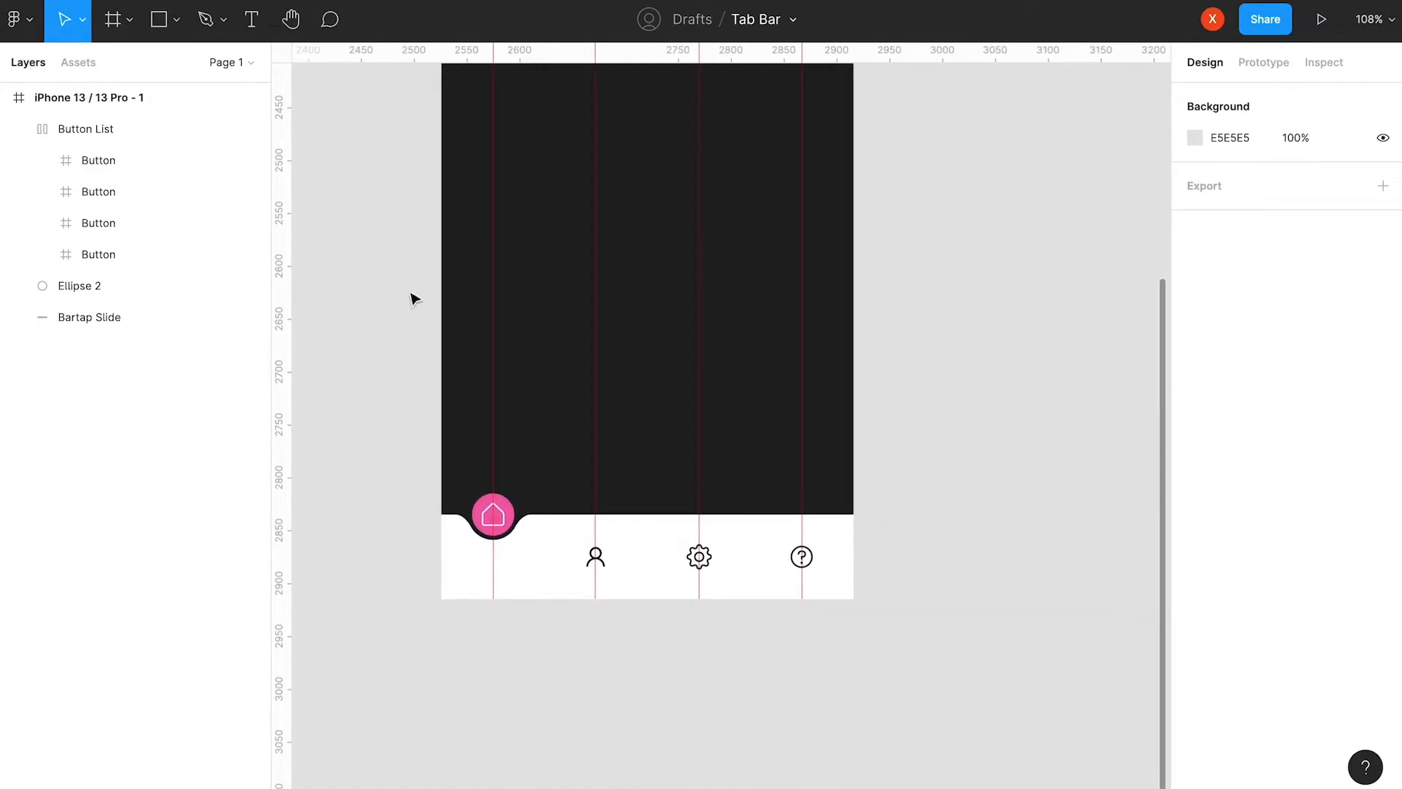
pyautogui.click(18, 130)
pyautogui.click(65, 130)
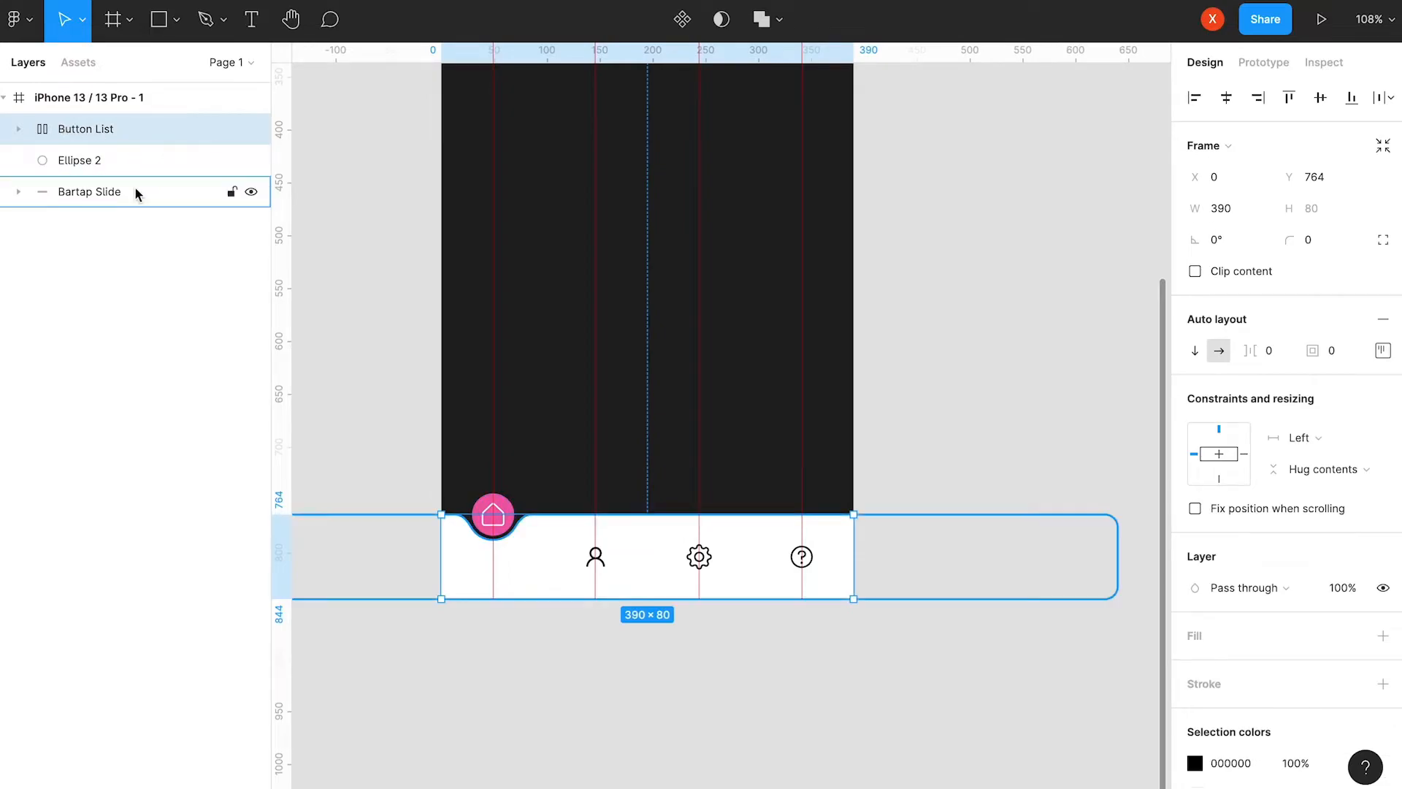
pyautogui.keyDown('shift'); pyautogui.click(77, 192); pyautogui.keyUp('shift')
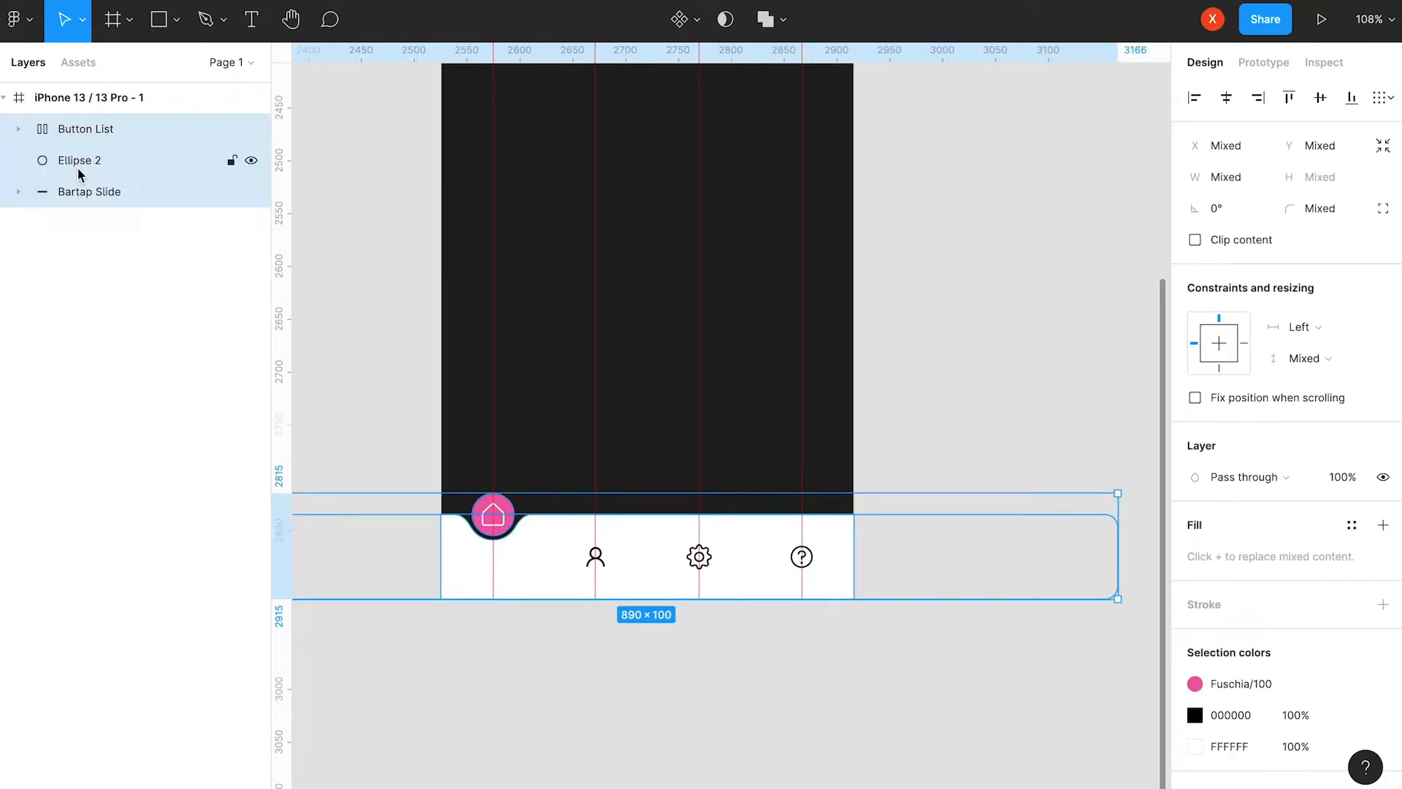
pyautogui.hotkey('ctrl', 'alt', 'g')
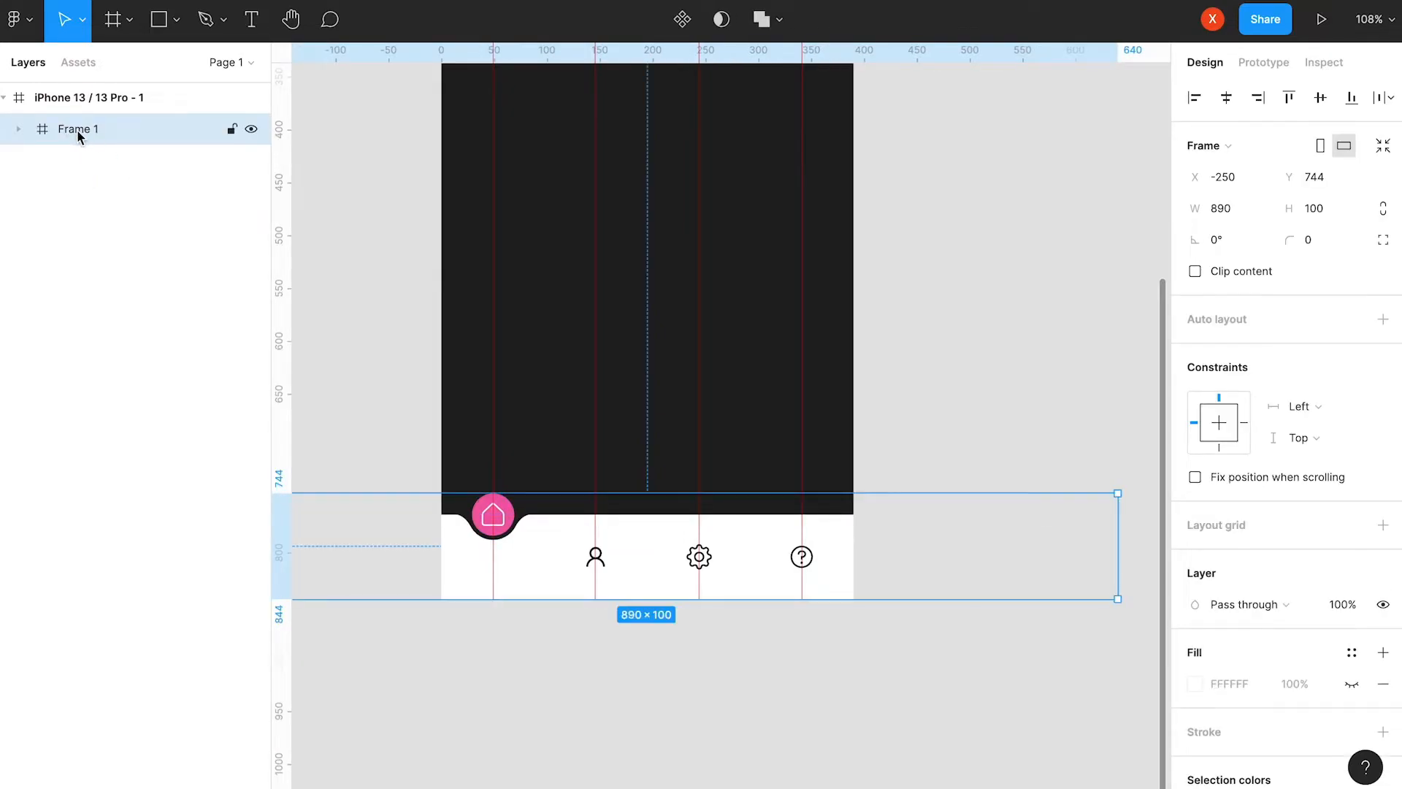
pyautogui.doubleClick(77, 129)
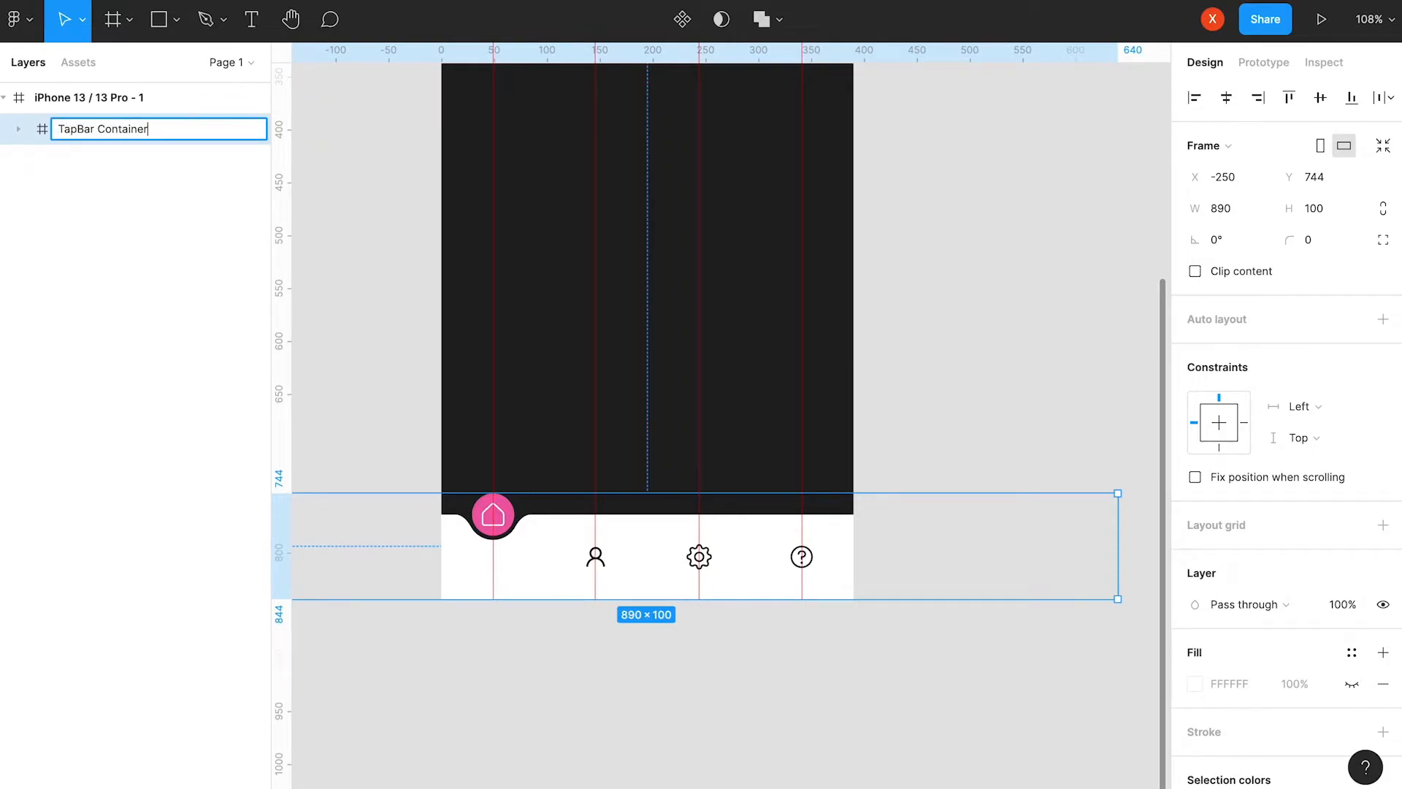
pyautogui.press('Return')
# Expand TapBar Container and rename its Bartap Slide layer to TapBar Slide.
pyautogui.click(17, 129)
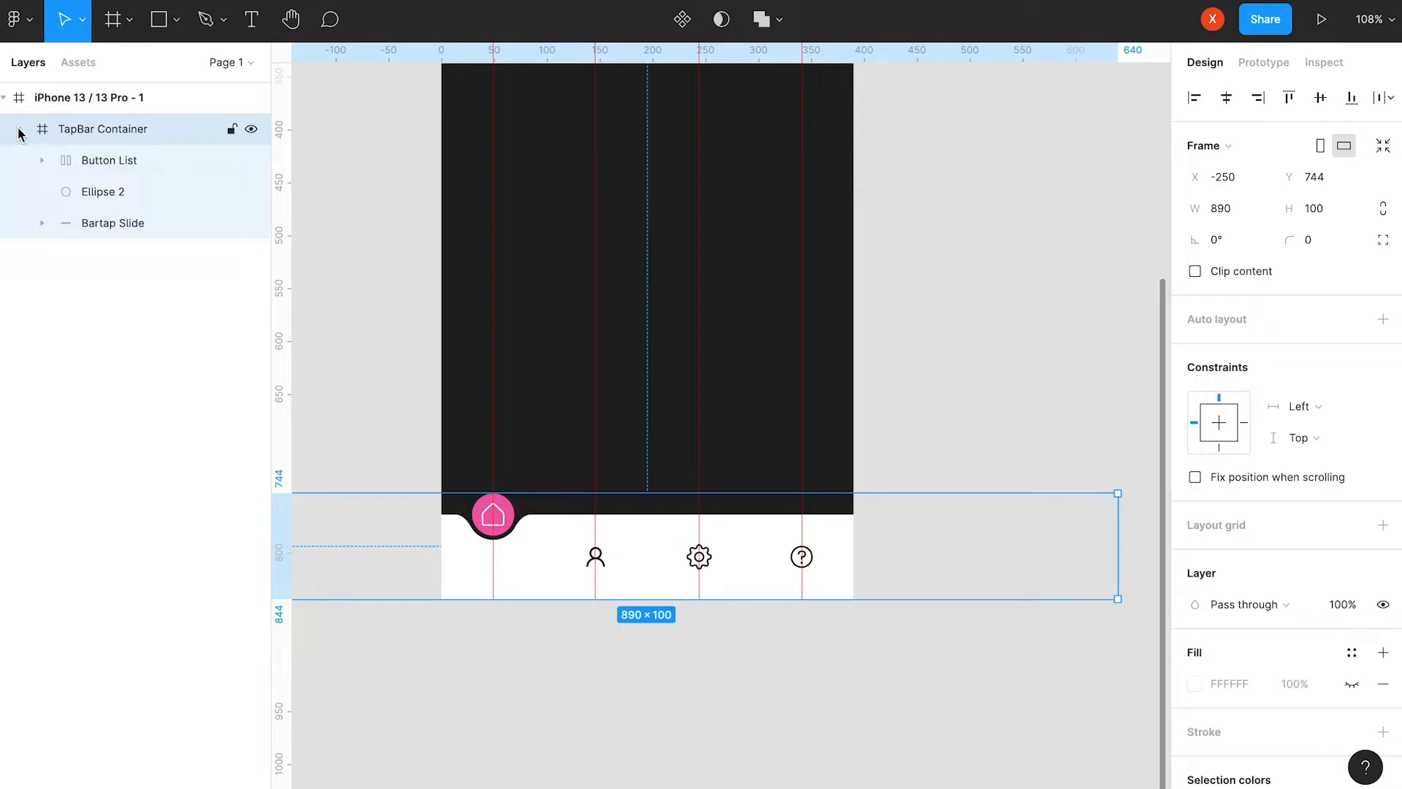
pyautogui.doubleClick(101, 223)
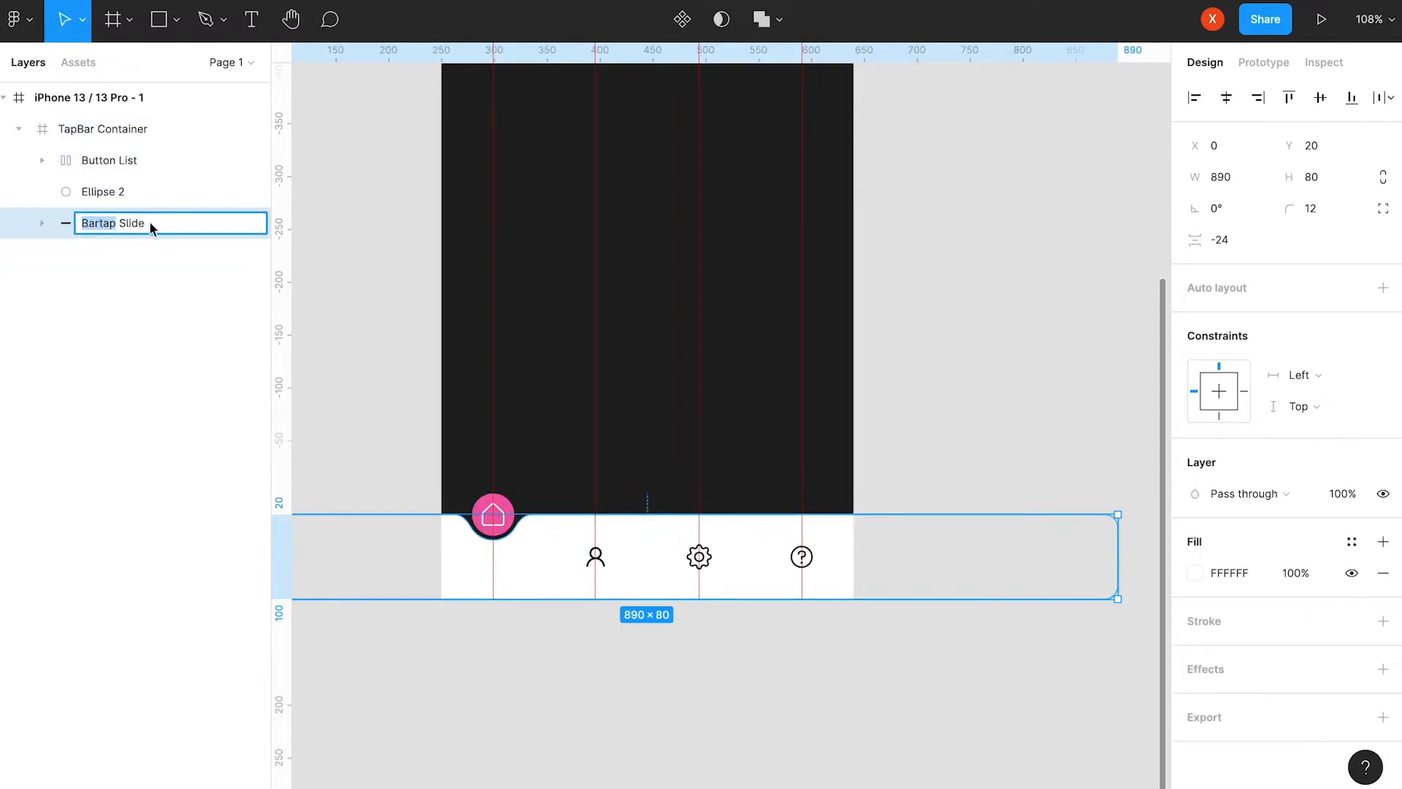
pyautogui.write('TapBar')
pyautogui.press('Return')
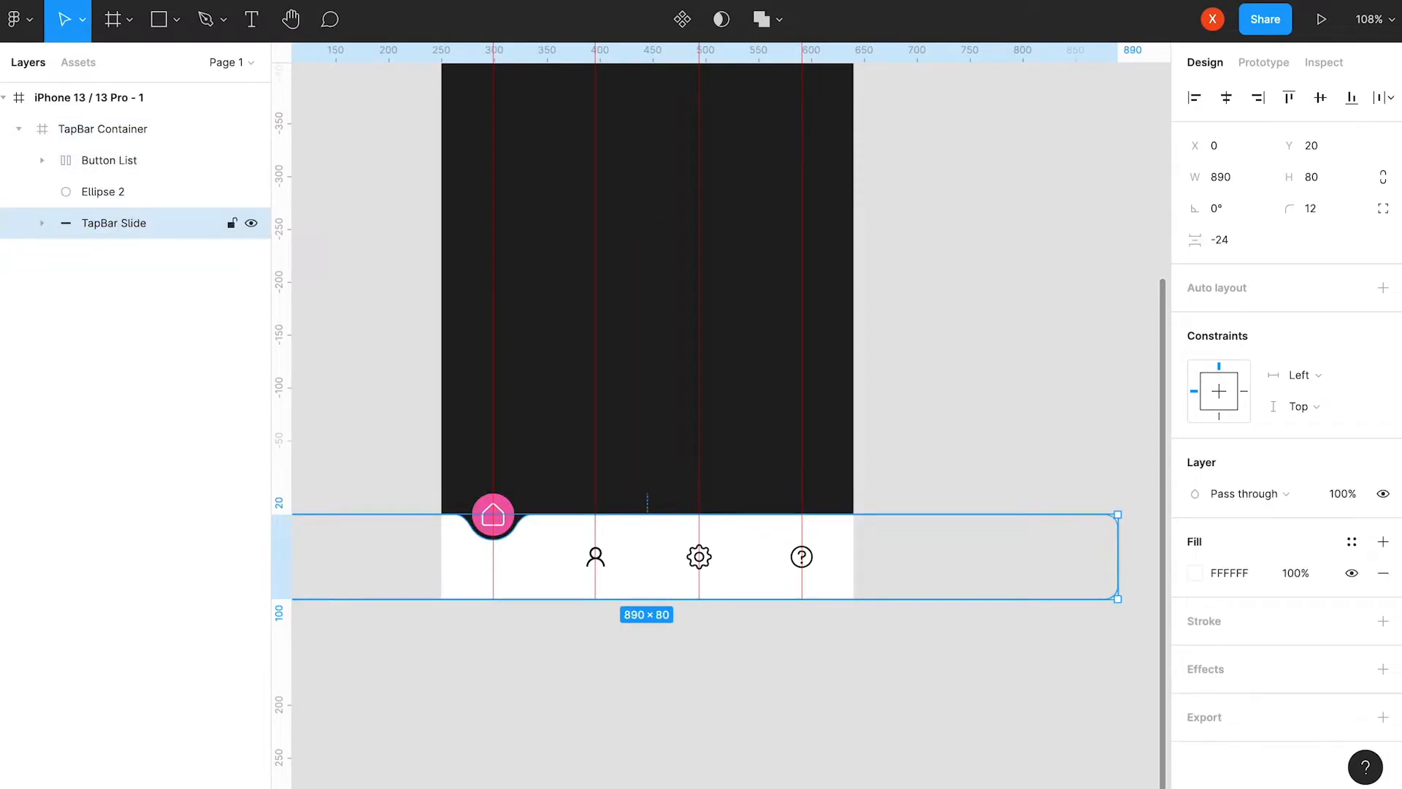
# Crop TapBar Container to the phone frame's width, at X 0 and 390 × 100, with its content clipped.
pyautogui.click(18, 129)
pyautogui.click(93, 141)
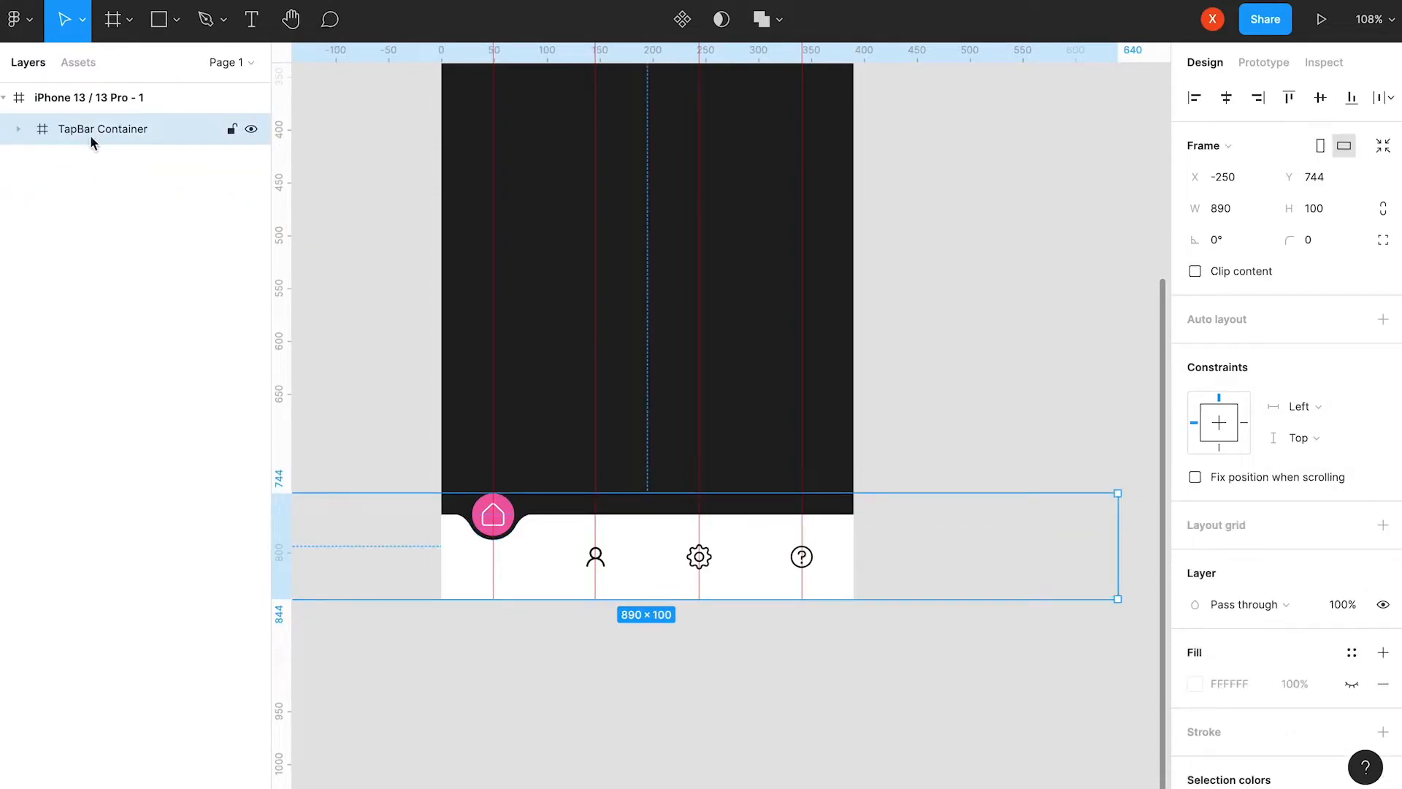
pyautogui.moveTo(1126, 546); pyautogui.dragTo(851, 536)
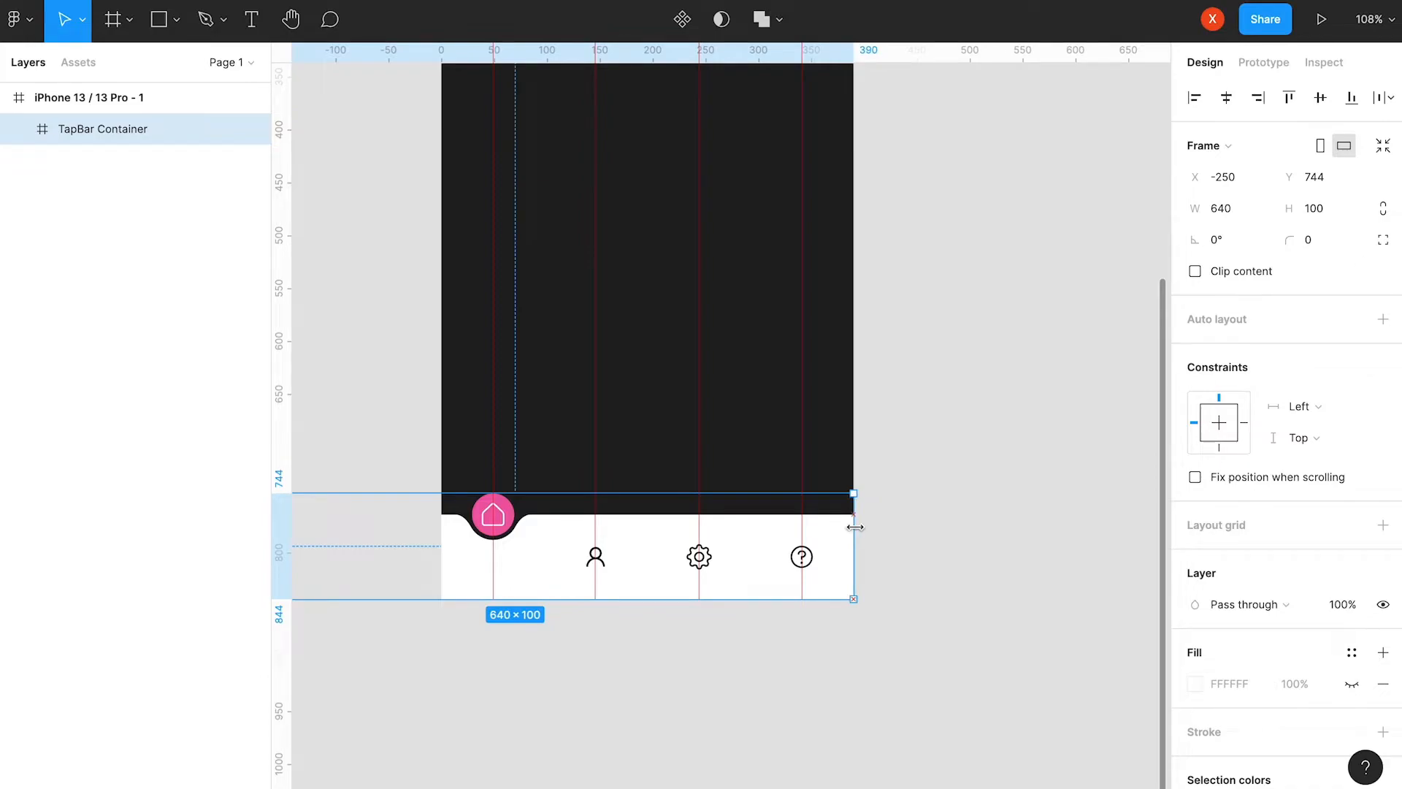
pyautogui.hscroll(-5, 840, 555)
pyautogui.moveTo(523, 531); pyautogui.dragTo(787, 539)
pyautogui.hscroll(5, 830, 534)
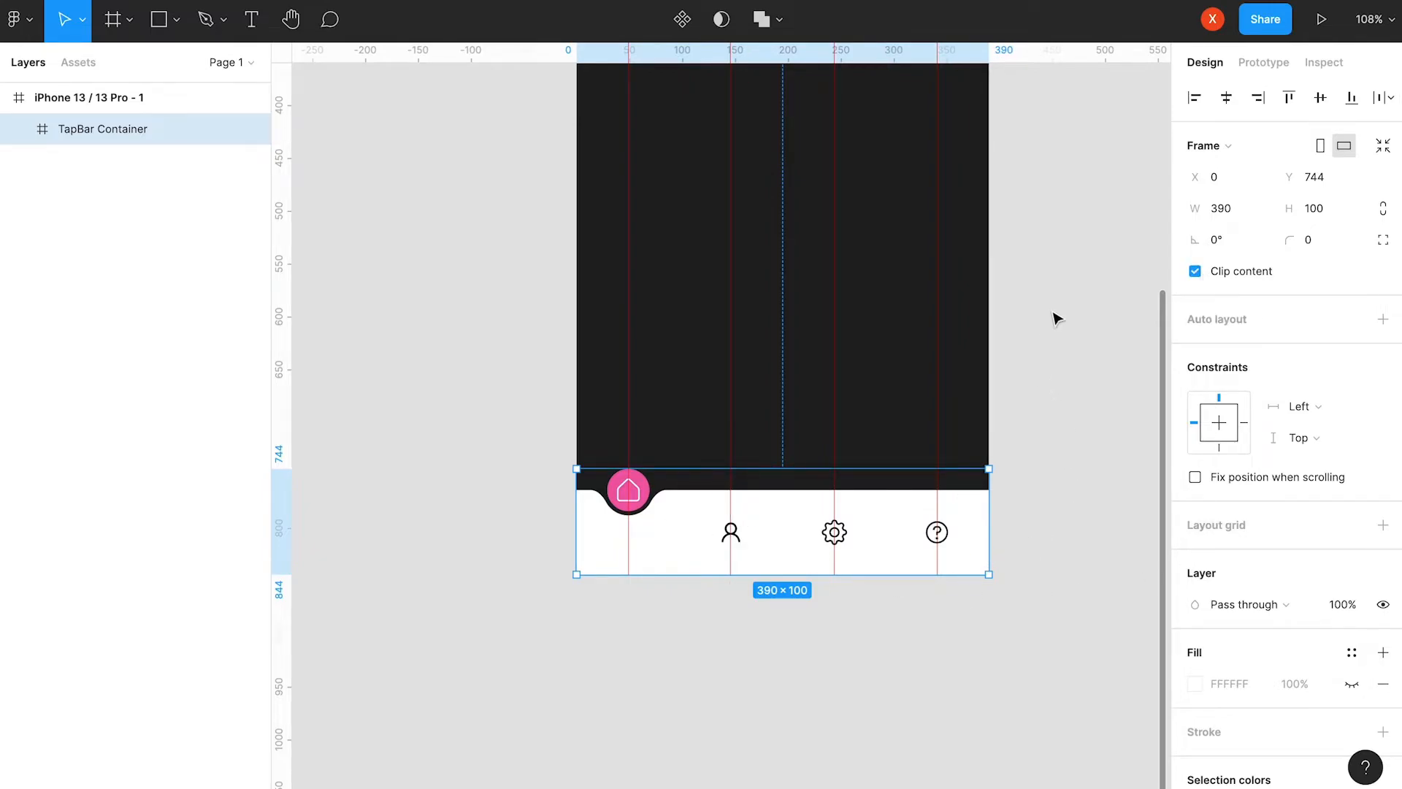
pyautogui.hscroll(2, 1007, 317)
pyautogui.moveTo(592, 537); pyautogui.dragTo(630, 536)
pyautogui.hotkey('ctrl', 'z')
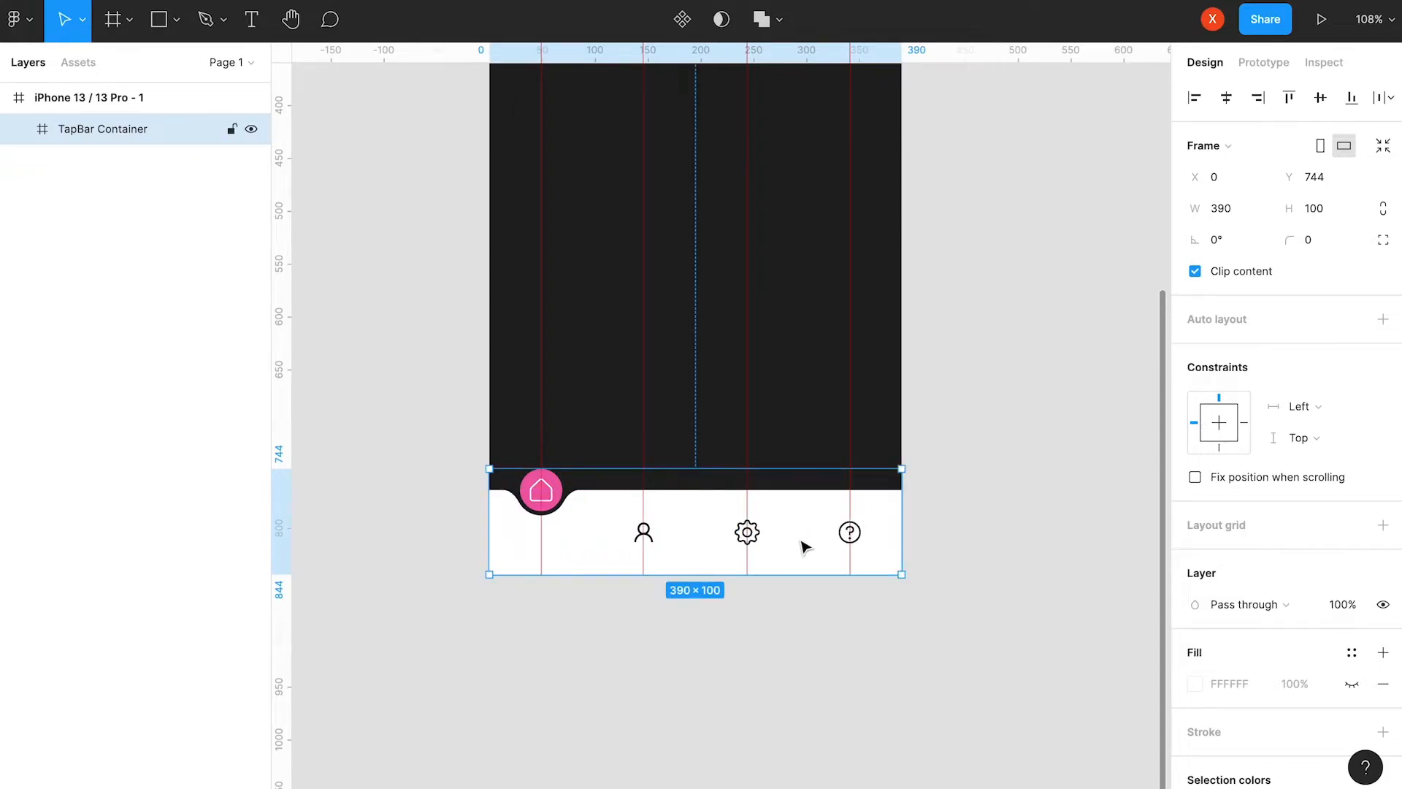
# Duplicate the whole iPhone 13 / 13 Pro - 1 frame.
pyautogui.scroll(-5, 535, 325)
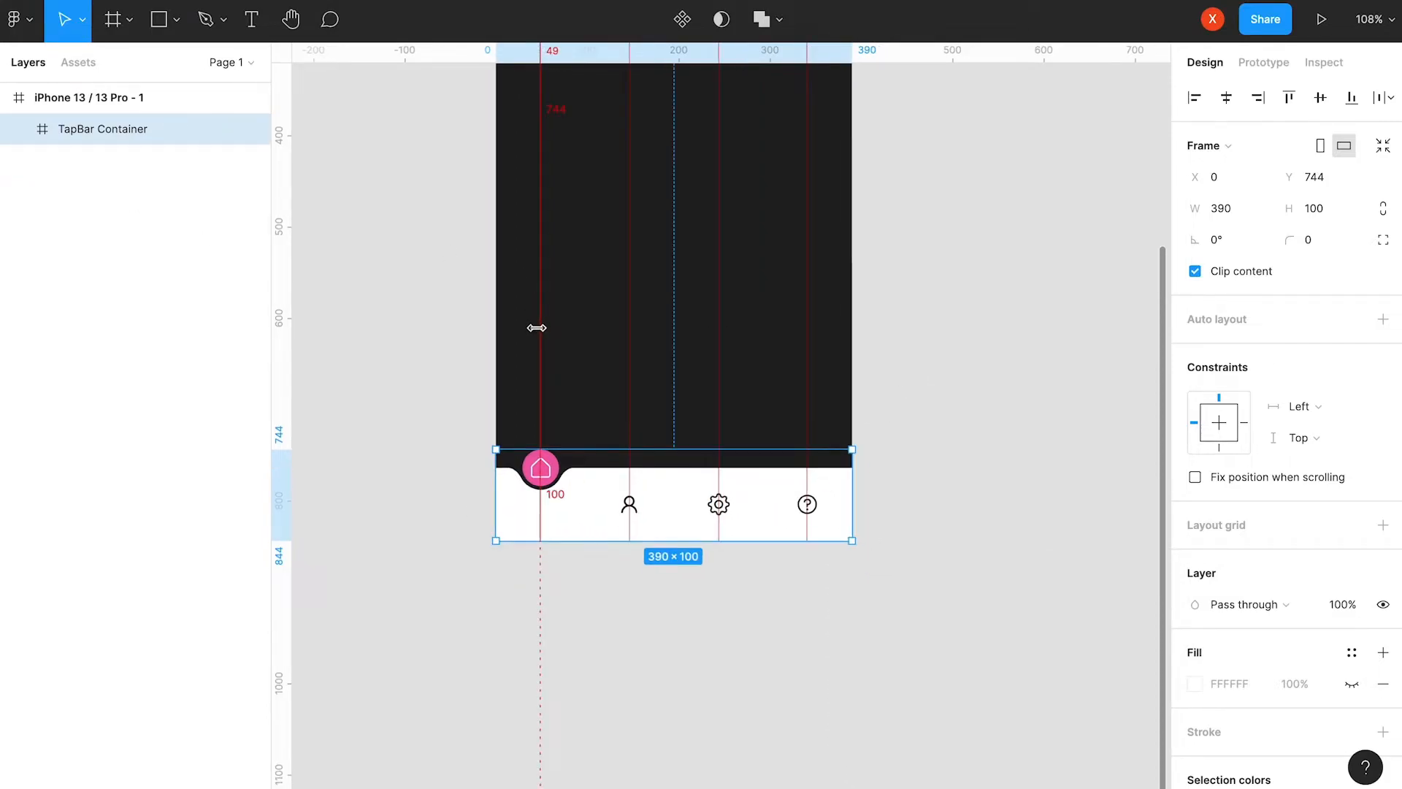
pyautogui.scroll(-2, 838, 387)
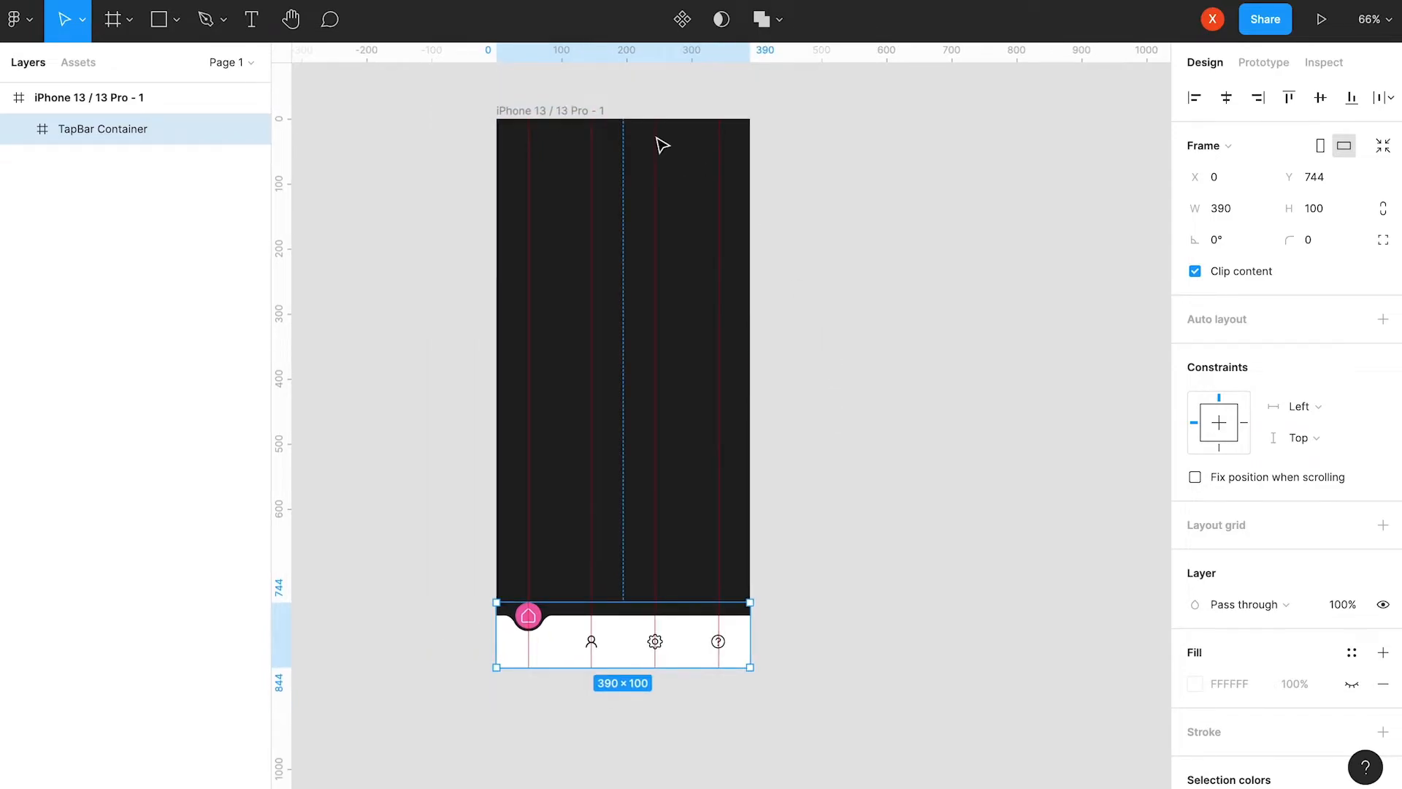
pyautogui.click(529, 114)
pyautogui.hotkey('ctrl', 'd')
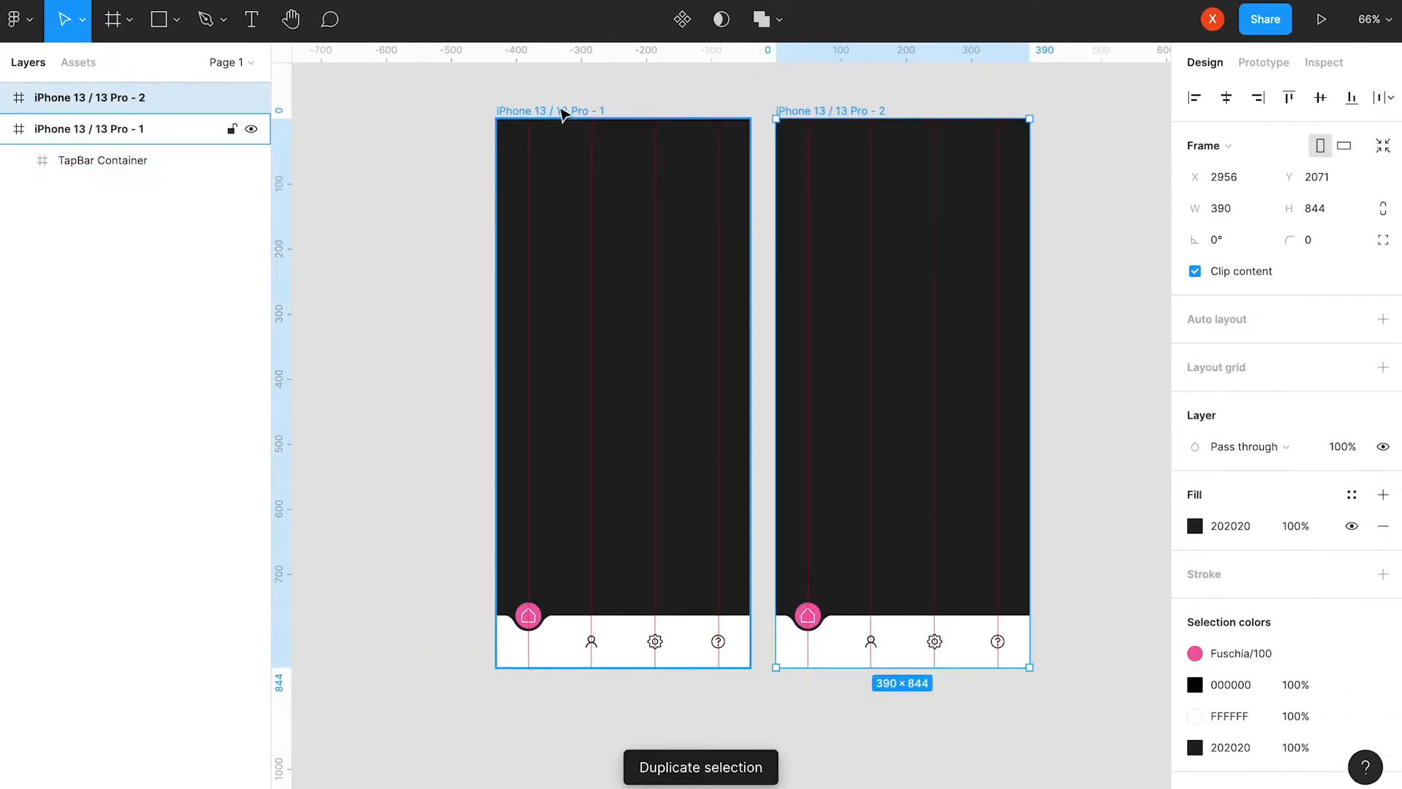
# In the duplicated phone frame, move TapBar Slide right to X -152 so its notch lines up with the user button.
pyautogui.scroll(5, 873, 654)
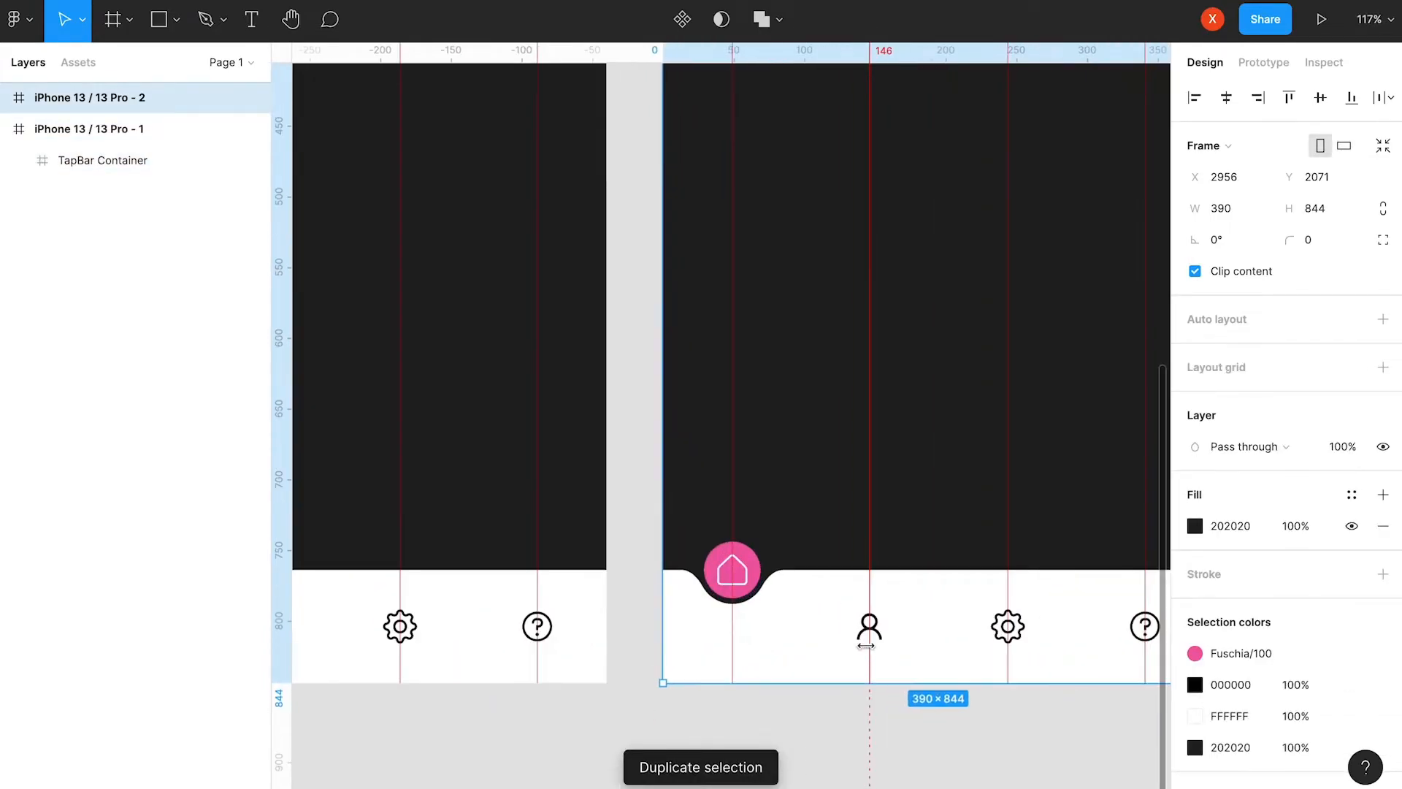
pyautogui.click(798, 603)
pyautogui.click(784, 600)
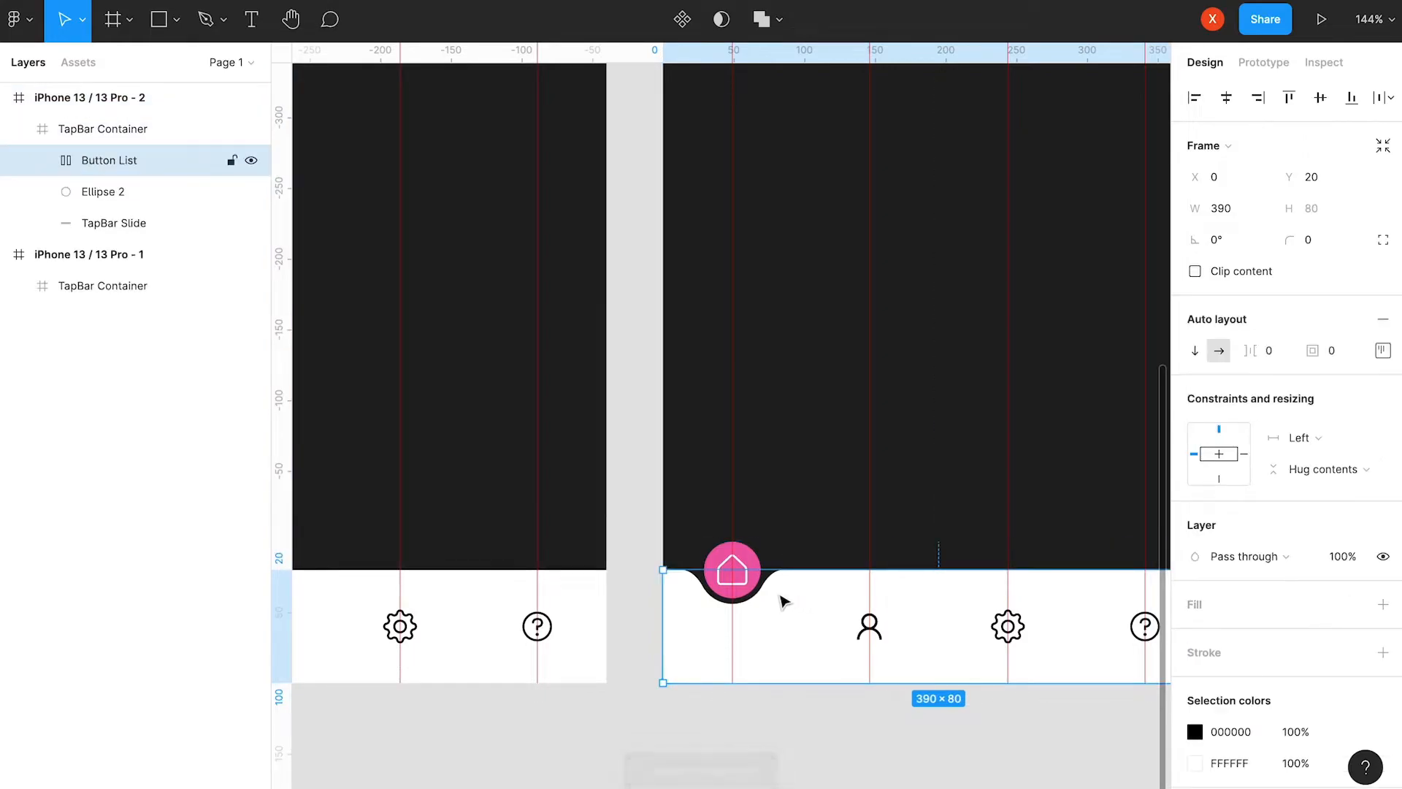
pyautogui.click(131, 224)
pyautogui.press('Right')
pyautogui.press('Right')
pyautogui.press('Right')
pyautogui.press('Right')
pyautogui.press('Right')
pyautogui.press('Right')
pyautogui.press('Right')
pyautogui.press('Right')
pyautogui.press('Right')
pyautogui.press('Right')
pyautogui.press('Right')
pyautogui.press('Right')
pyautogui.press('Right')
pyautogui.press('Right')
pyautogui.press('Right')
pyautogui.press('Right')
pyautogui.press('Right')
pyautogui.press('Right')
pyautogui.press('Right')
pyautogui.press('Right')
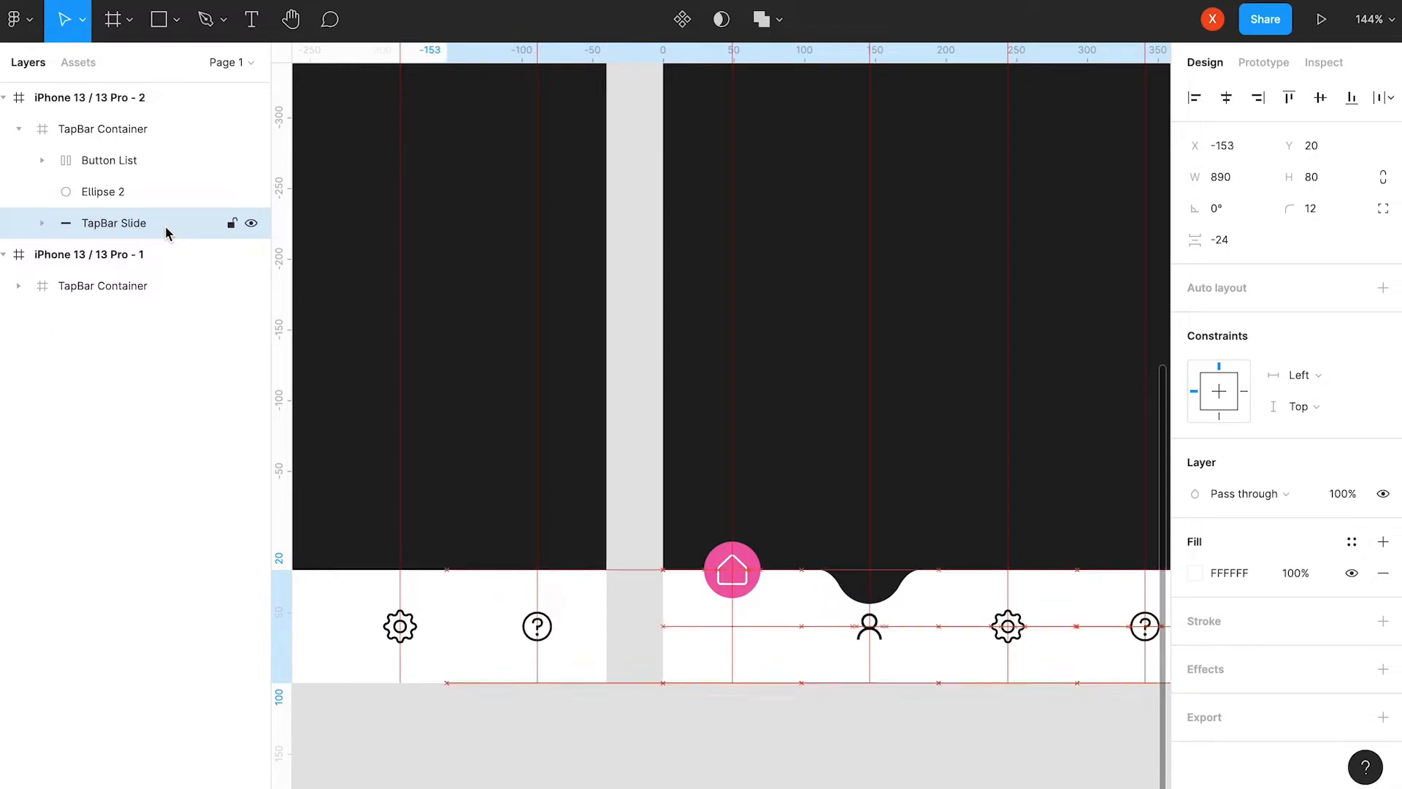
pyautogui.press('Right')
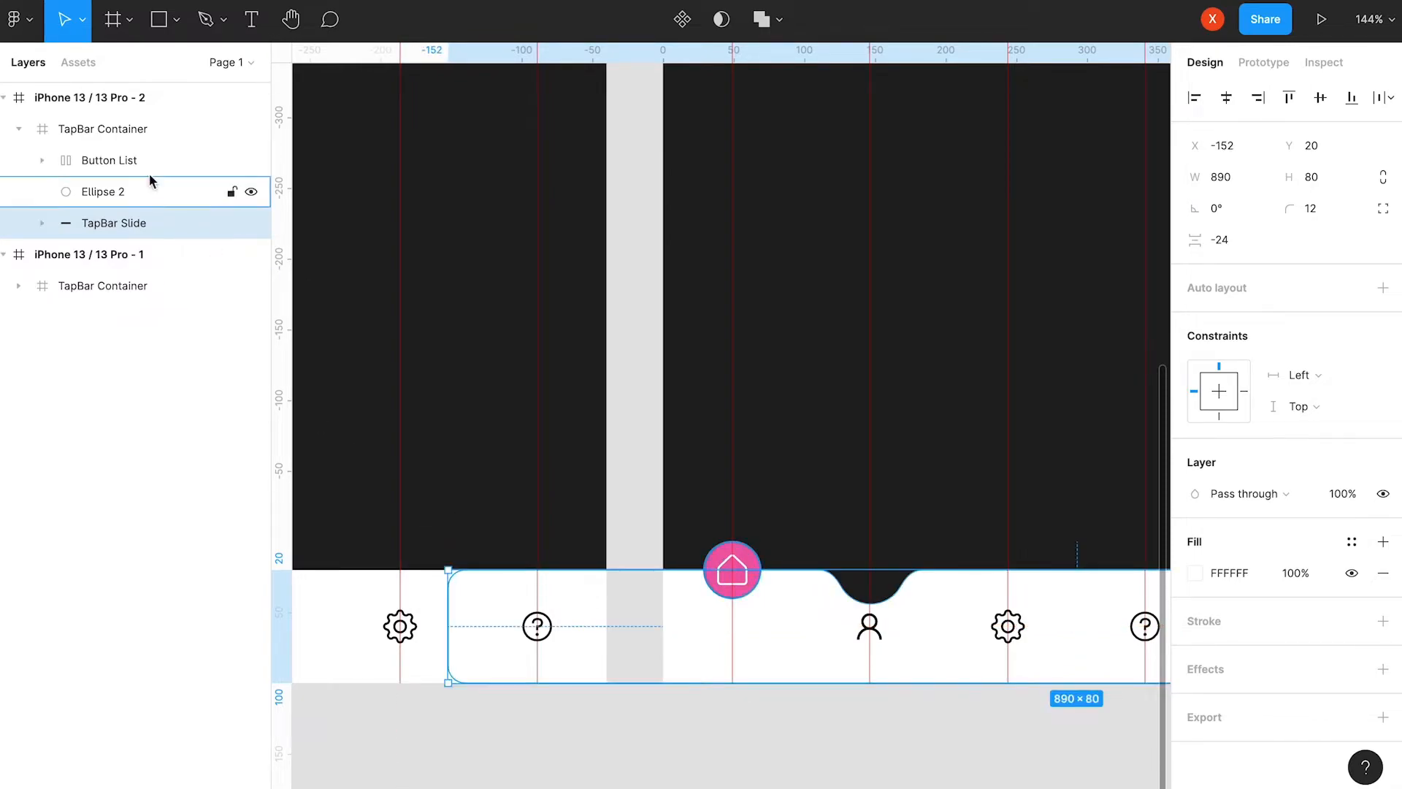
# Move Ellipse 2 in iPhone 13 / 13 Pro - 2 right to X 127 so it sits in the notch.
pyautogui.click(107, 192)
pyautogui.press('Right')
pyautogui.press('Right')
pyautogui.press('Right')
pyautogui.press('Right')
pyautogui.press('Right')
pyautogui.press('Right')
pyautogui.press('Right')
pyautogui.press('Right')
pyautogui.press('Right')
pyautogui.press('Right')
pyautogui.press('Right')
pyautogui.press('Right')
pyautogui.press('Right')
pyautogui.press('Right')
pyautogui.press('Right')
pyautogui.press('Right')
pyautogui.press('Right')
pyautogui.press('Right')
pyautogui.press('Right')
pyautogui.press('Right')
pyautogui.press('Right')
pyautogui.press('Right')
pyautogui.press('Right')
pyautogui.press('Right')
pyautogui.press('Right')
pyautogui.press('Right')
pyautogui.press('Right')
pyautogui.press('Right')
pyautogui.press('Right')
pyautogui.press('Right')
pyautogui.press('Right')
pyautogui.press('Right')
pyautogui.press('Right')
pyautogui.press('Right')
pyautogui.press('Right')
pyautogui.press('Right')
pyautogui.press('Right')
pyautogui.press('Right')
pyautogui.press('Right')
pyautogui.press('Right')
pyautogui.press('Left')
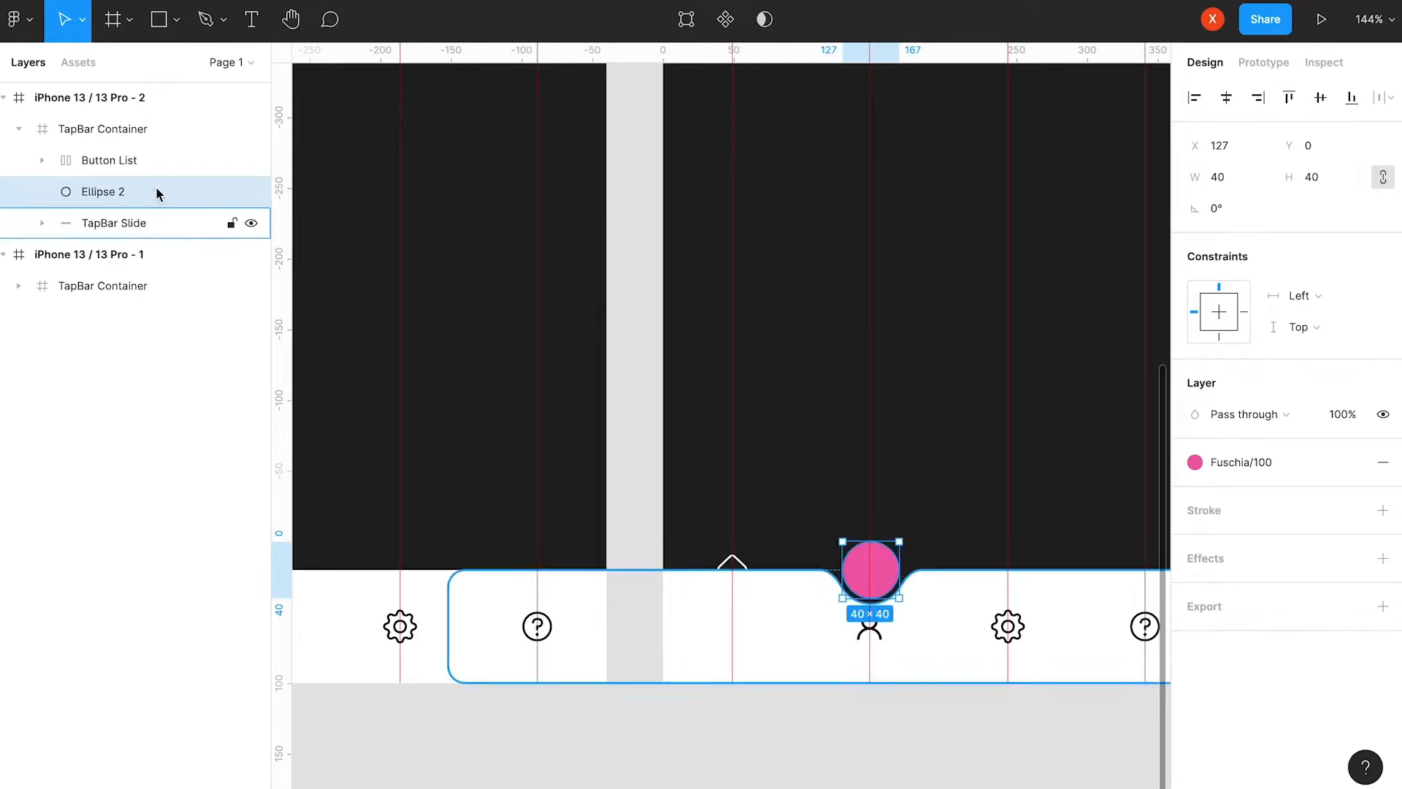
# Centre the akar-icons:home icon vertically in its button in the second phone frame and recolour it 000000.
pyautogui.click(41, 160)
pyautogui.click(66, 286)
pyautogui.click(124, 321)
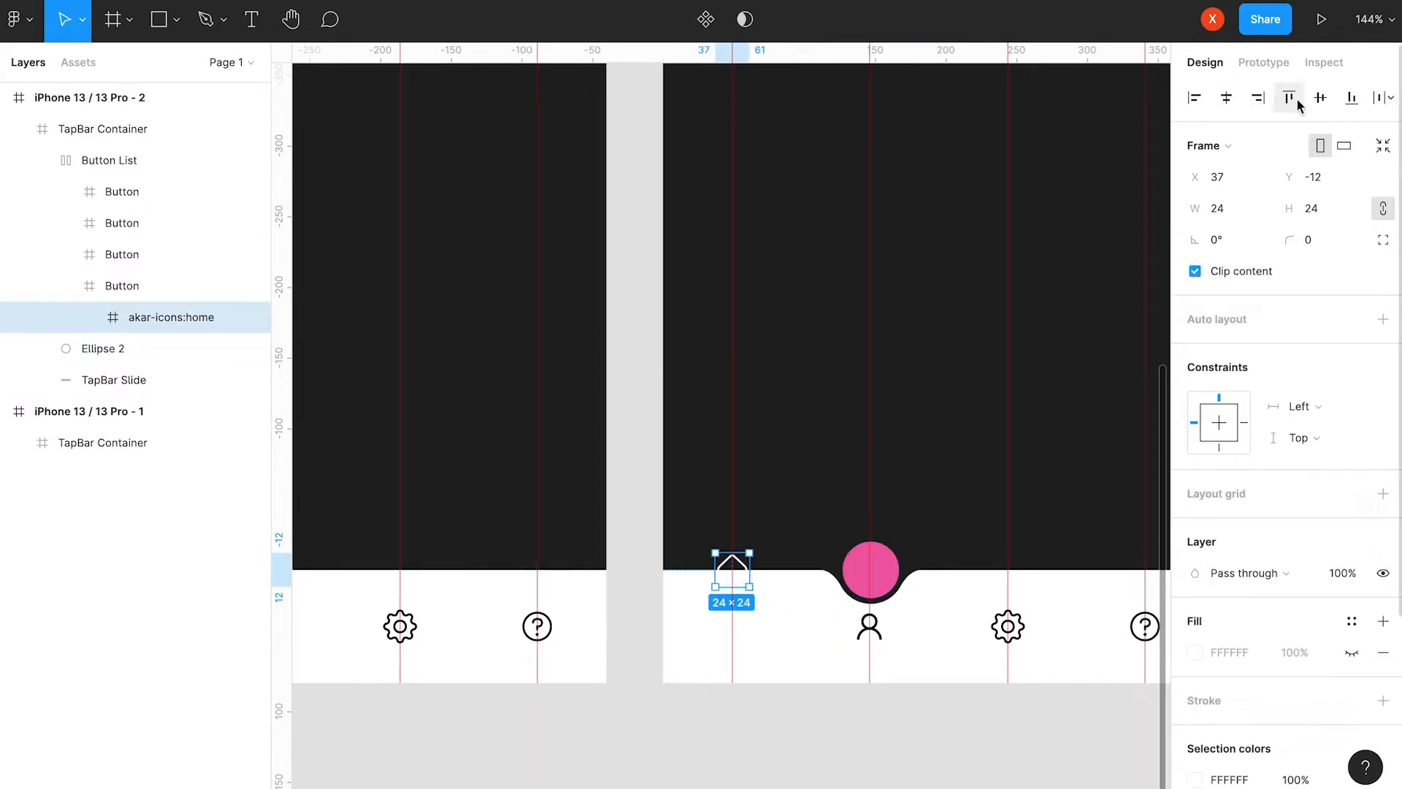
pyautogui.click(1320, 97)
pyautogui.click(1194, 778)
pyautogui.write('000000')
pyautogui.press('Return')
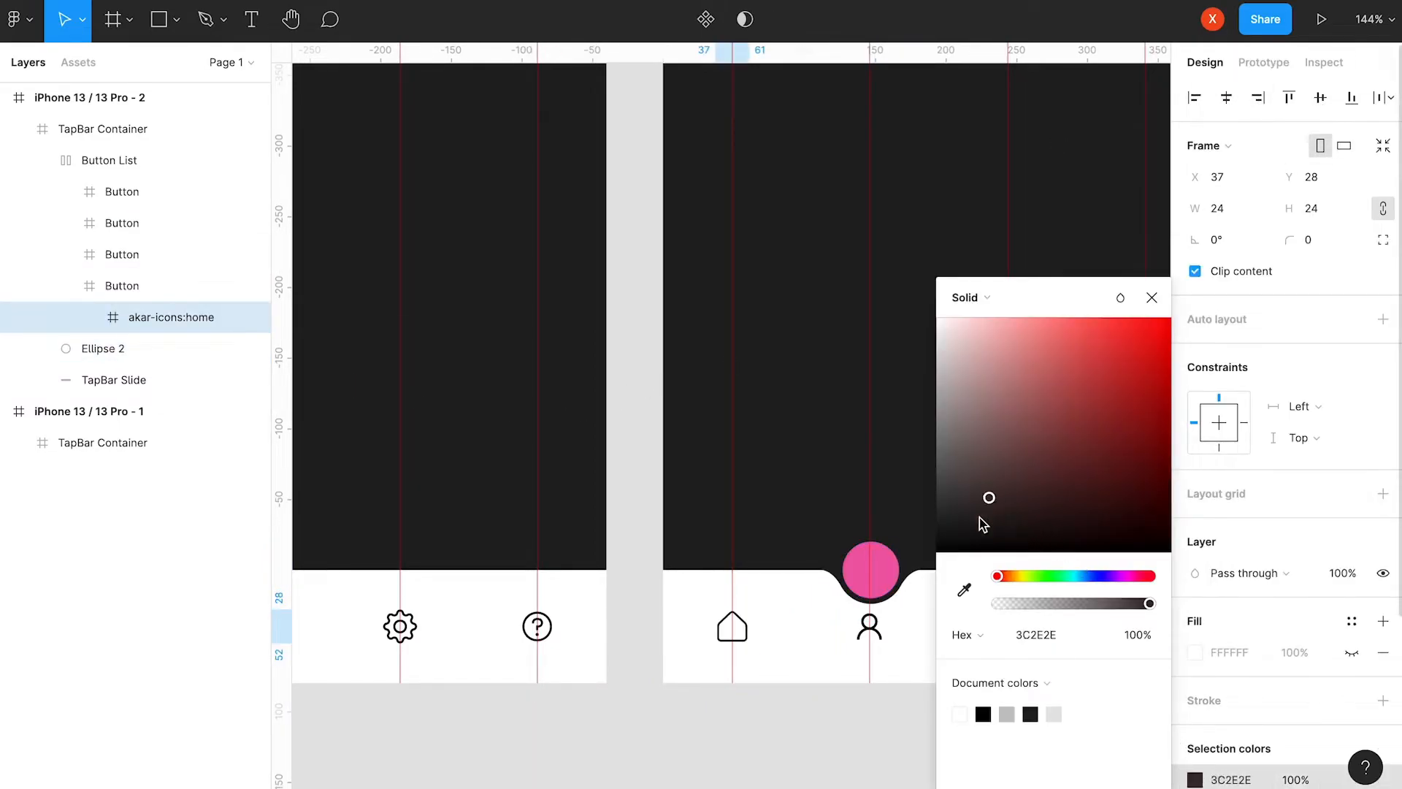
pyautogui.click(1149, 298)
# Move the ant-design:user-outlined icon in the second phone frame up to Y -12, onto the pink circle.
pyautogui.moveTo(911, 563); pyautogui.dragTo(769, 434)
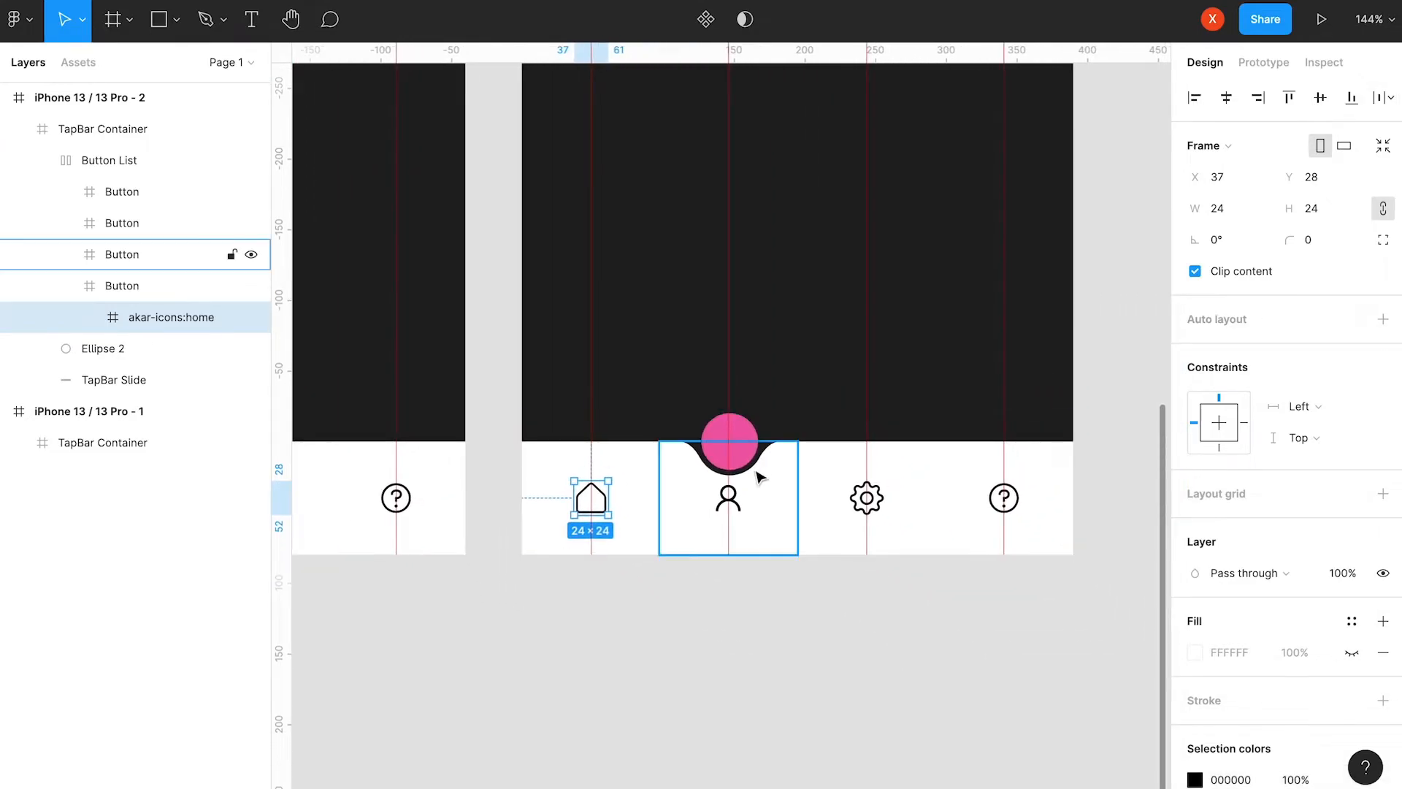
pyautogui.click(730, 496)
pyautogui.doubleClick(744, 504)
pyautogui.doubleClick(742, 499)
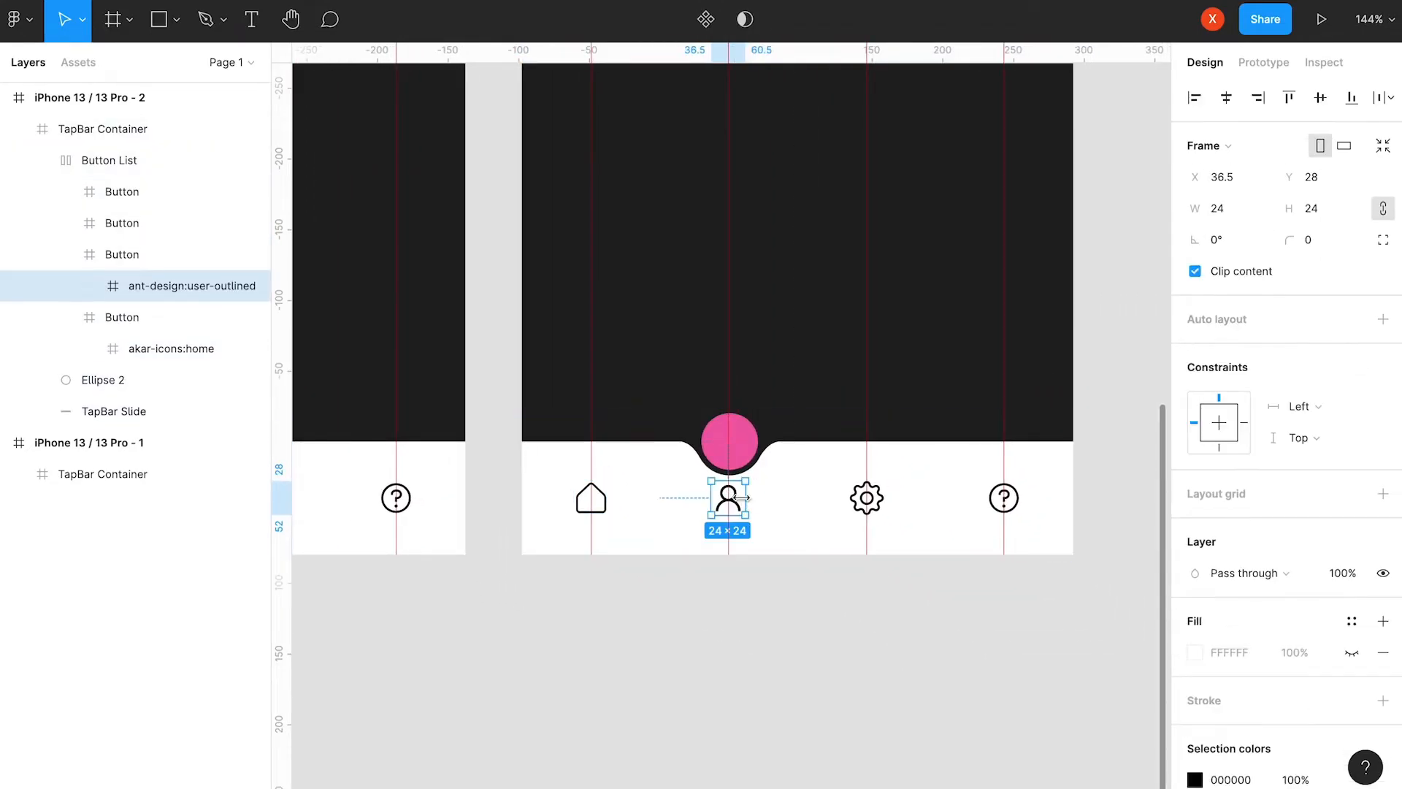
pyautogui.hotkey('shift', 'Up')
pyautogui.hotkey('shift', 'Up')
pyautogui.hotkey('shift', 'Up')
pyautogui.press('Up')
pyautogui.press('Up')
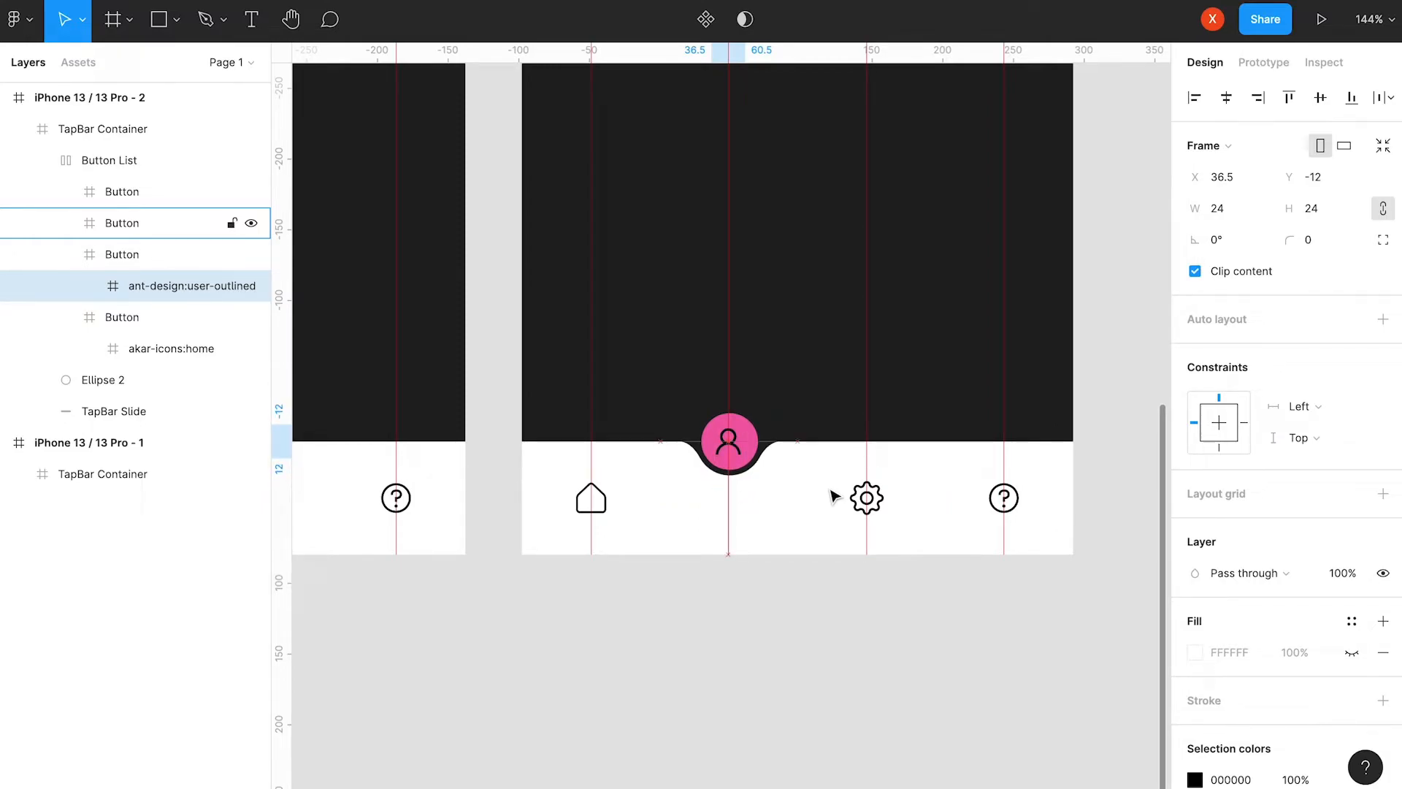
# Recolour the user icon on the pink circle white and clear the selection.
pyautogui.click(1194, 779)
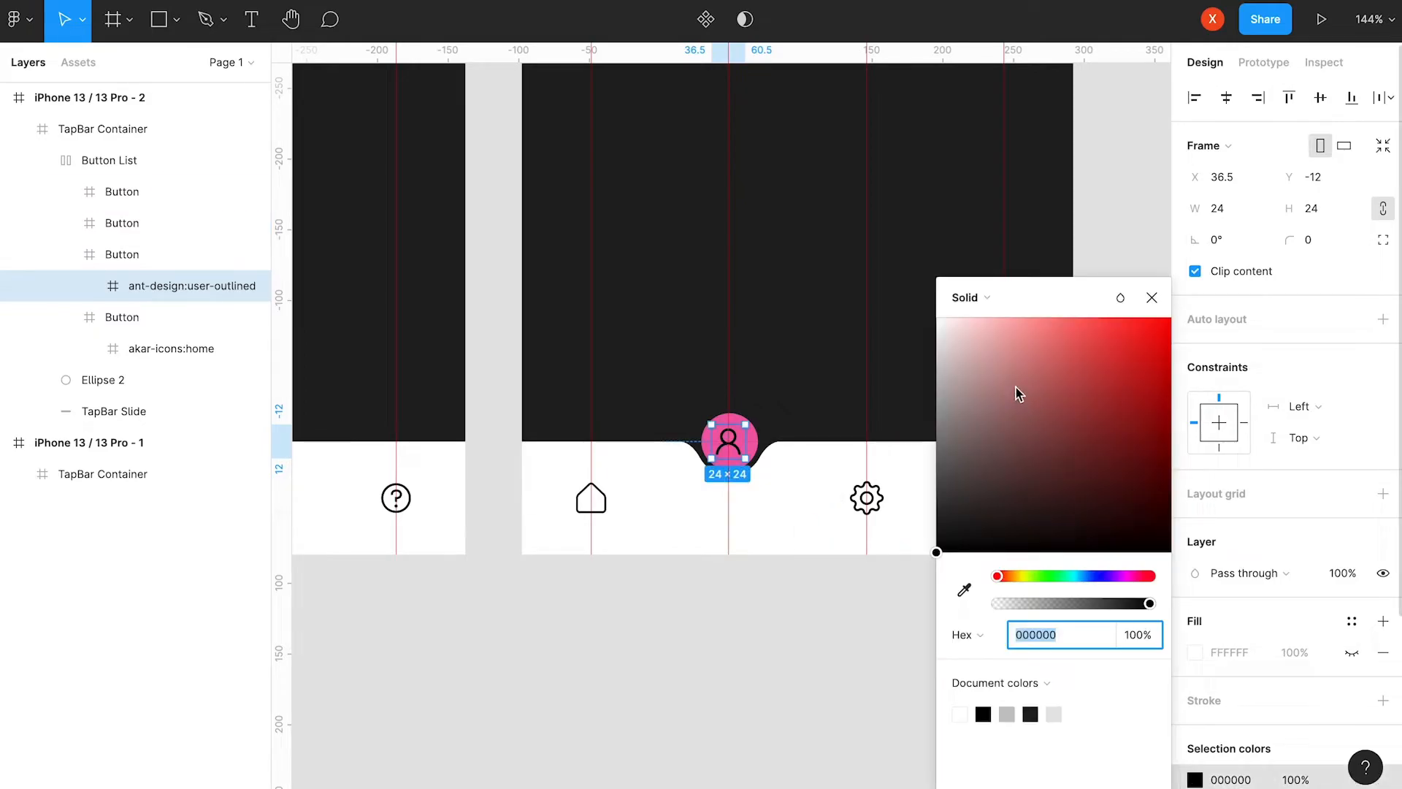
pyautogui.click(1153, 298)
pyautogui.click(867, 635)
# Link the user button in iPhone 13 / 13 Pro - 1 to the second phone frame, on tap with Smart animate at 300ms.
pyautogui.scroll(-5, 667, 553)
pyautogui.moveTo(549, 578); pyautogui.dragTo(782, 559)
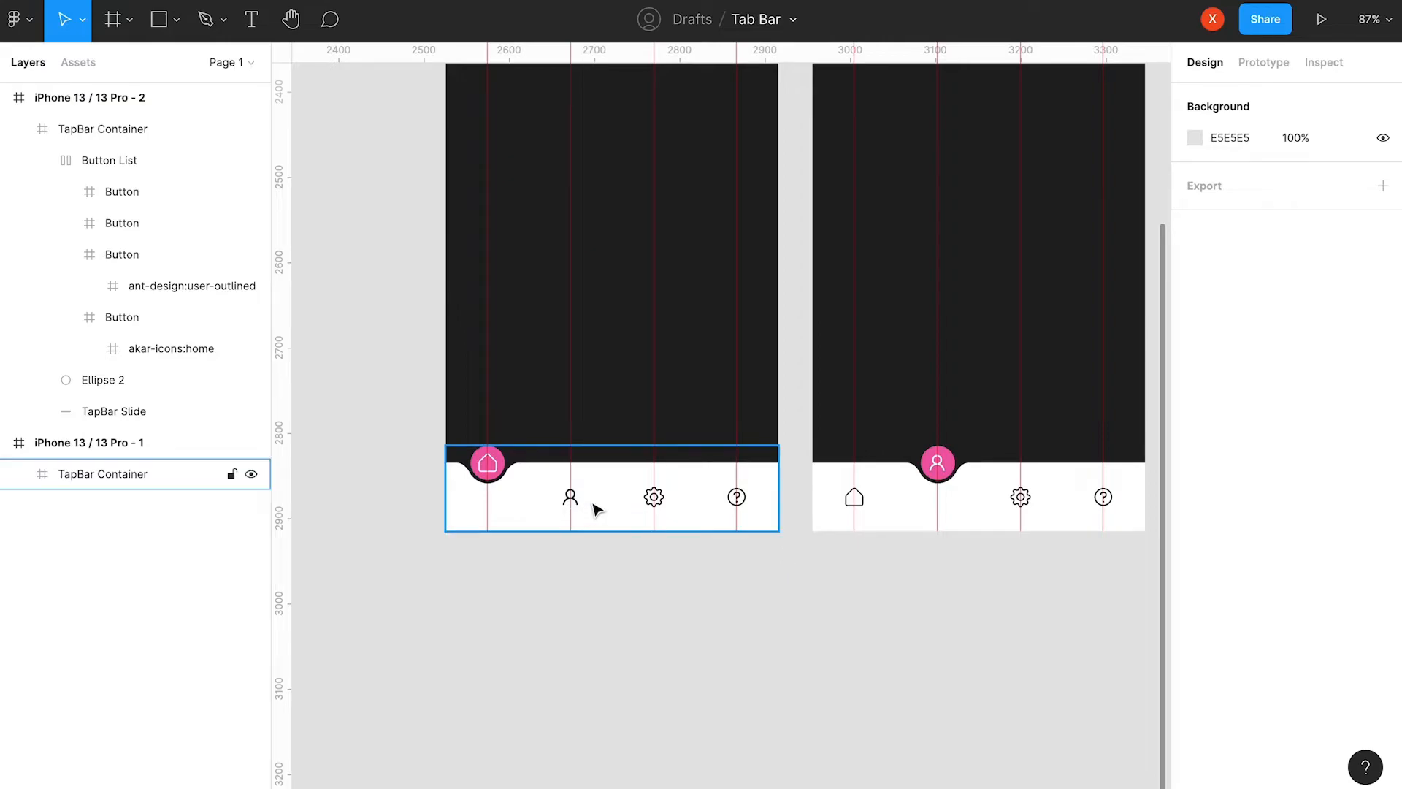
pyautogui.doubleClick(595, 507)
pyautogui.doubleClick(595, 509)
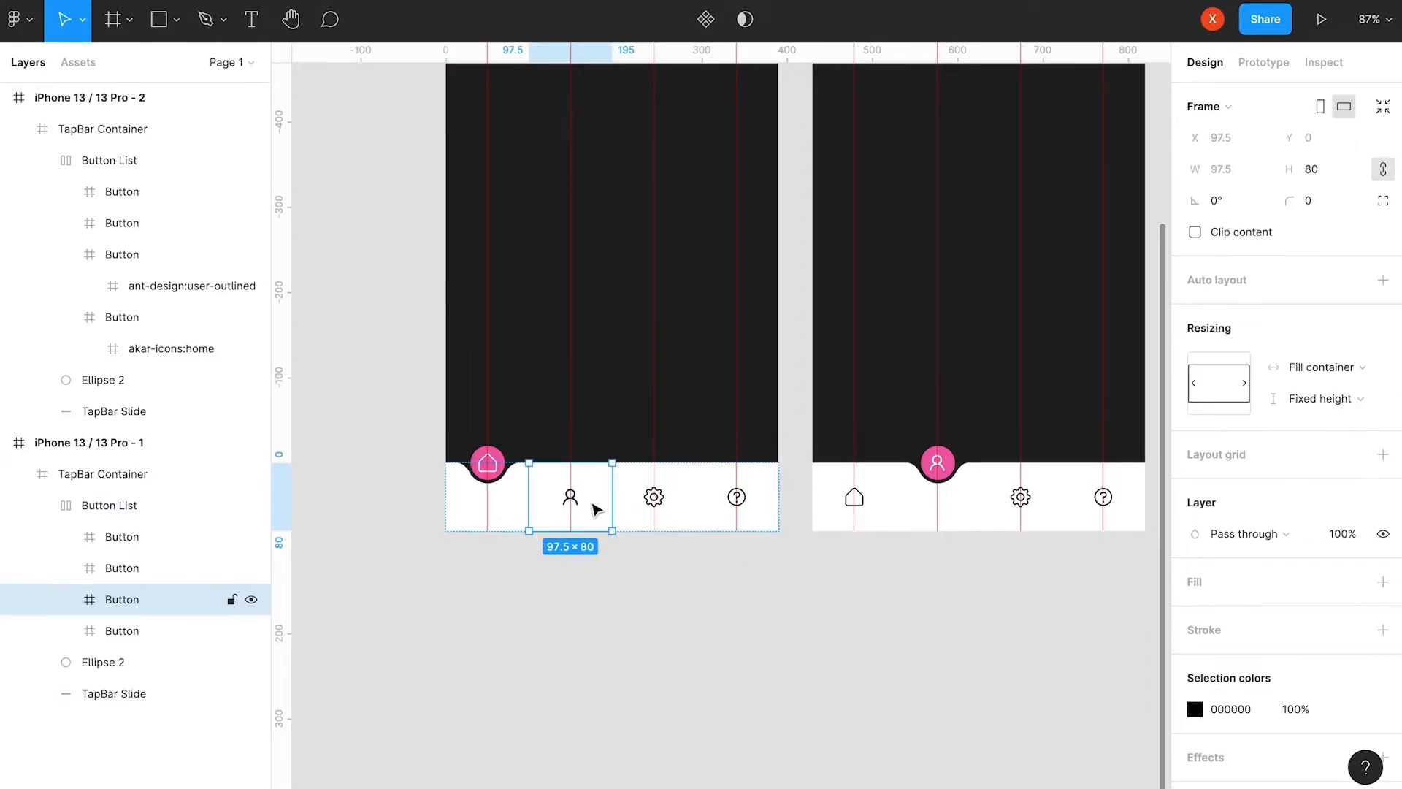
pyautogui.click(1263, 62)
pyautogui.moveTo(613, 497); pyautogui.dragTo(861, 482)
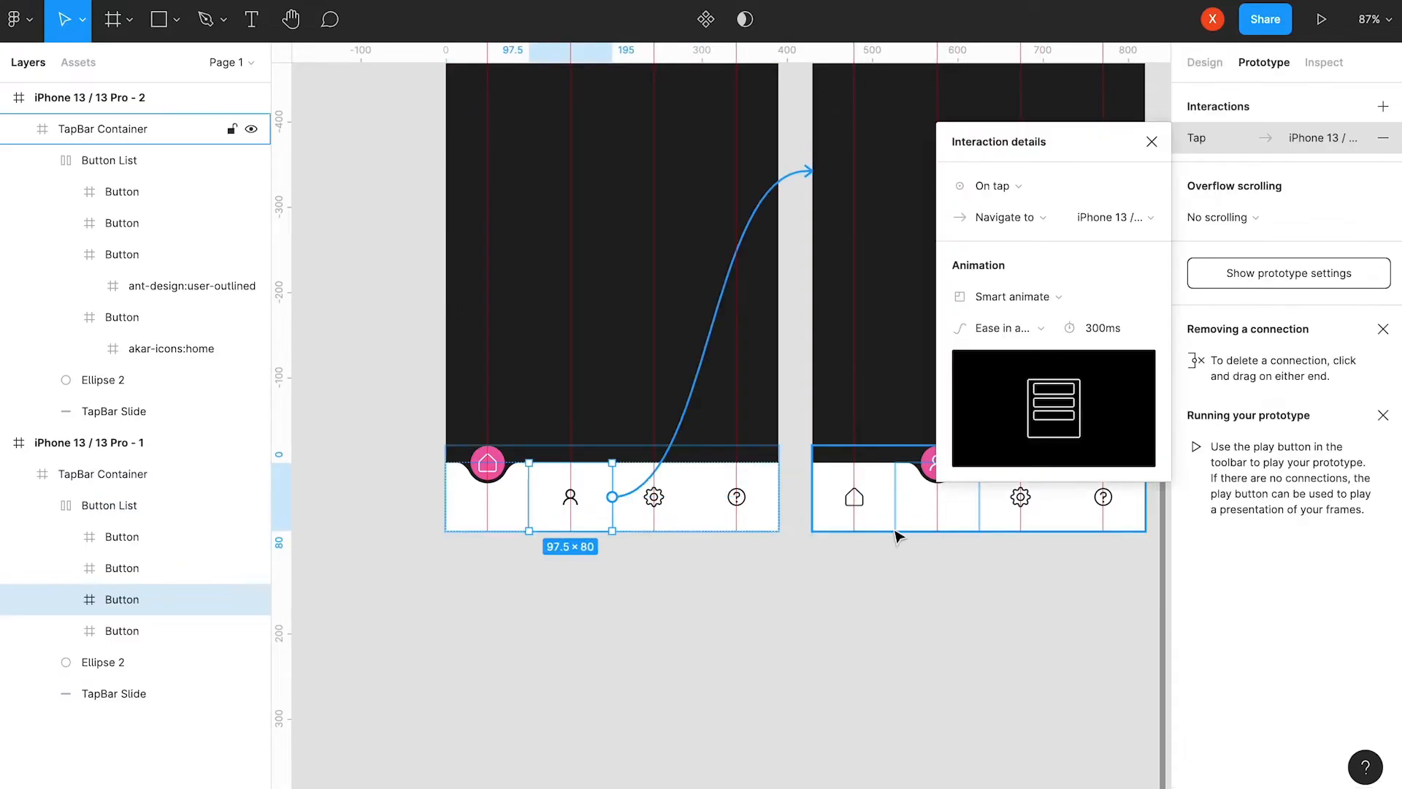
# Try Ease in and out as the user button interaction's easing and preview the transition in the prototype.
pyautogui.click(1010, 330)
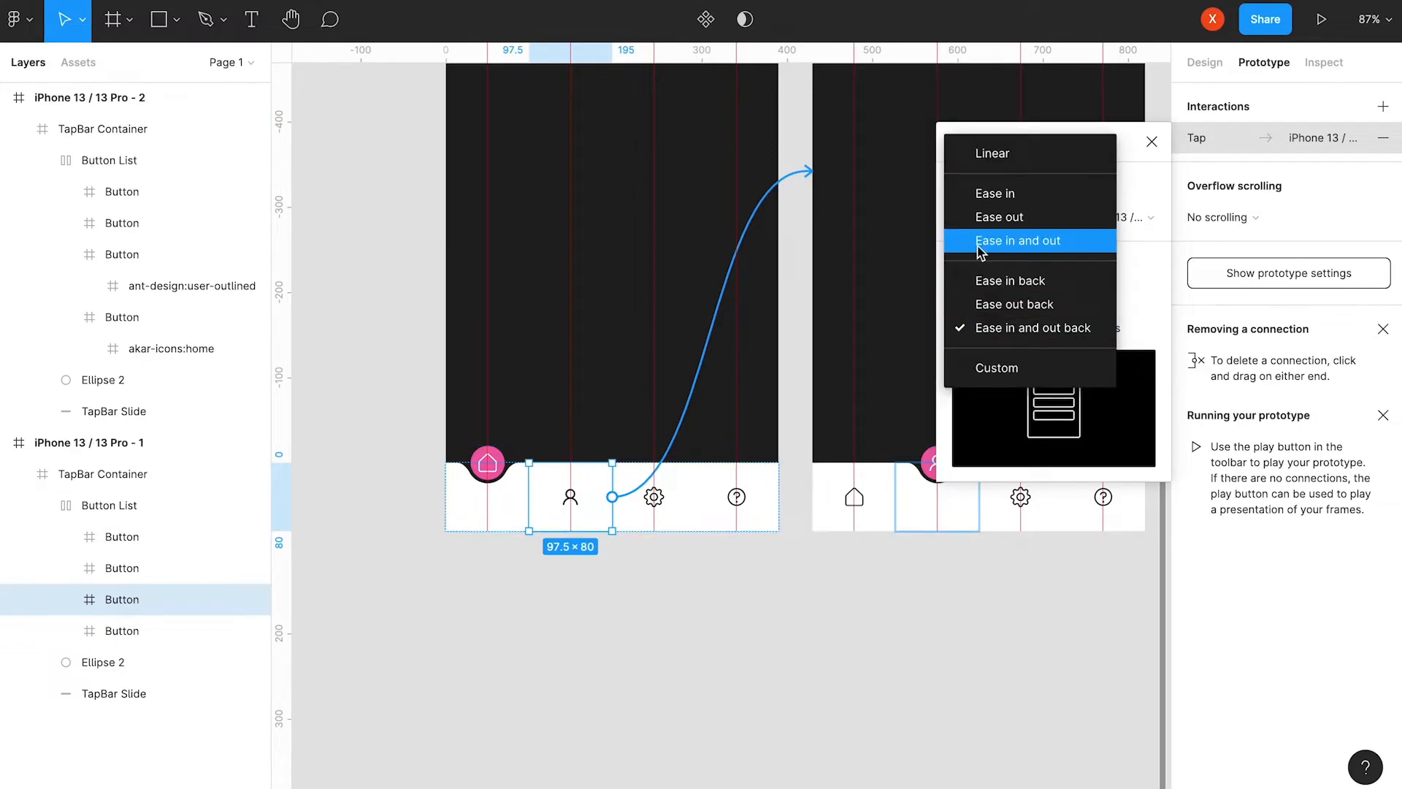
pyautogui.click(1042, 248)
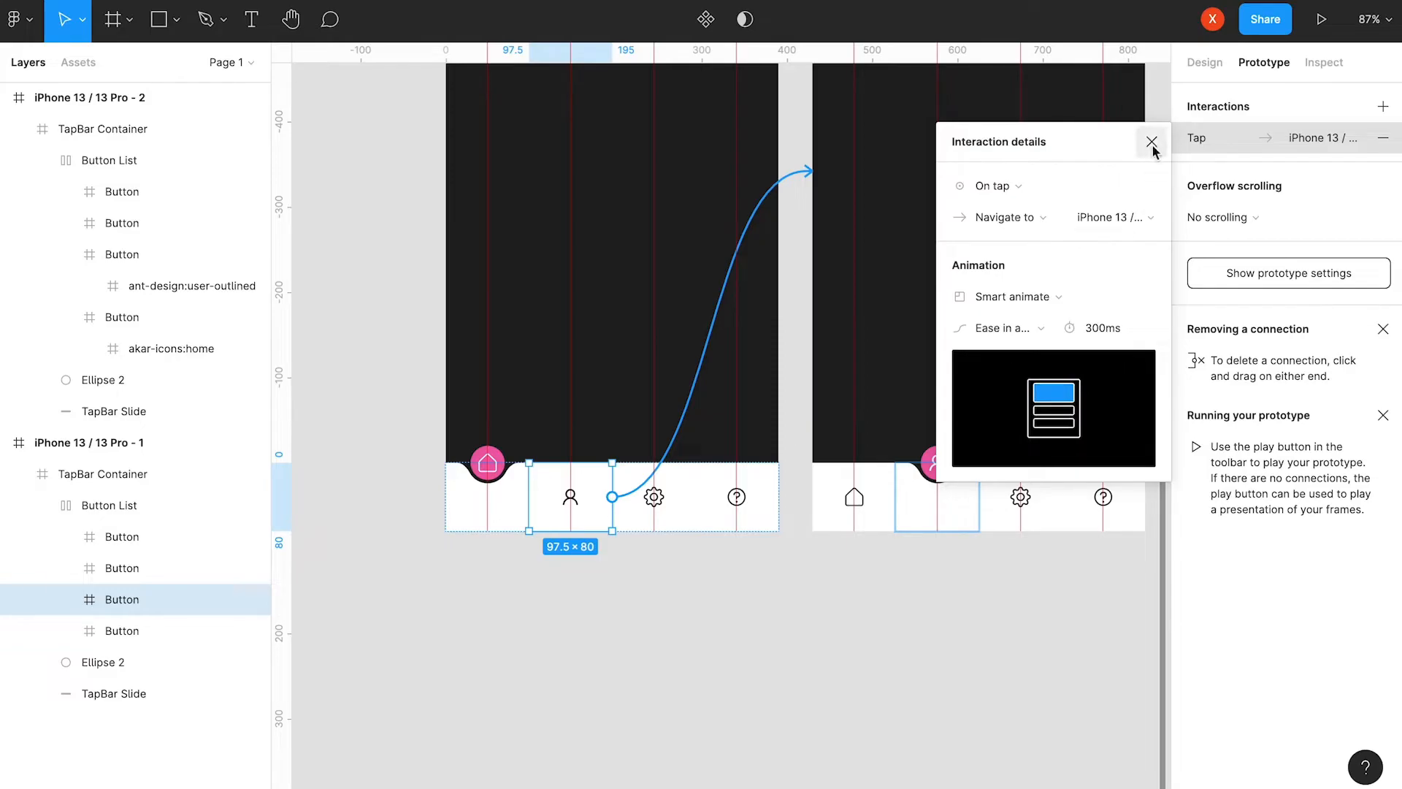
pyautogui.hotkey('ctrl', 'alt', 'Return')
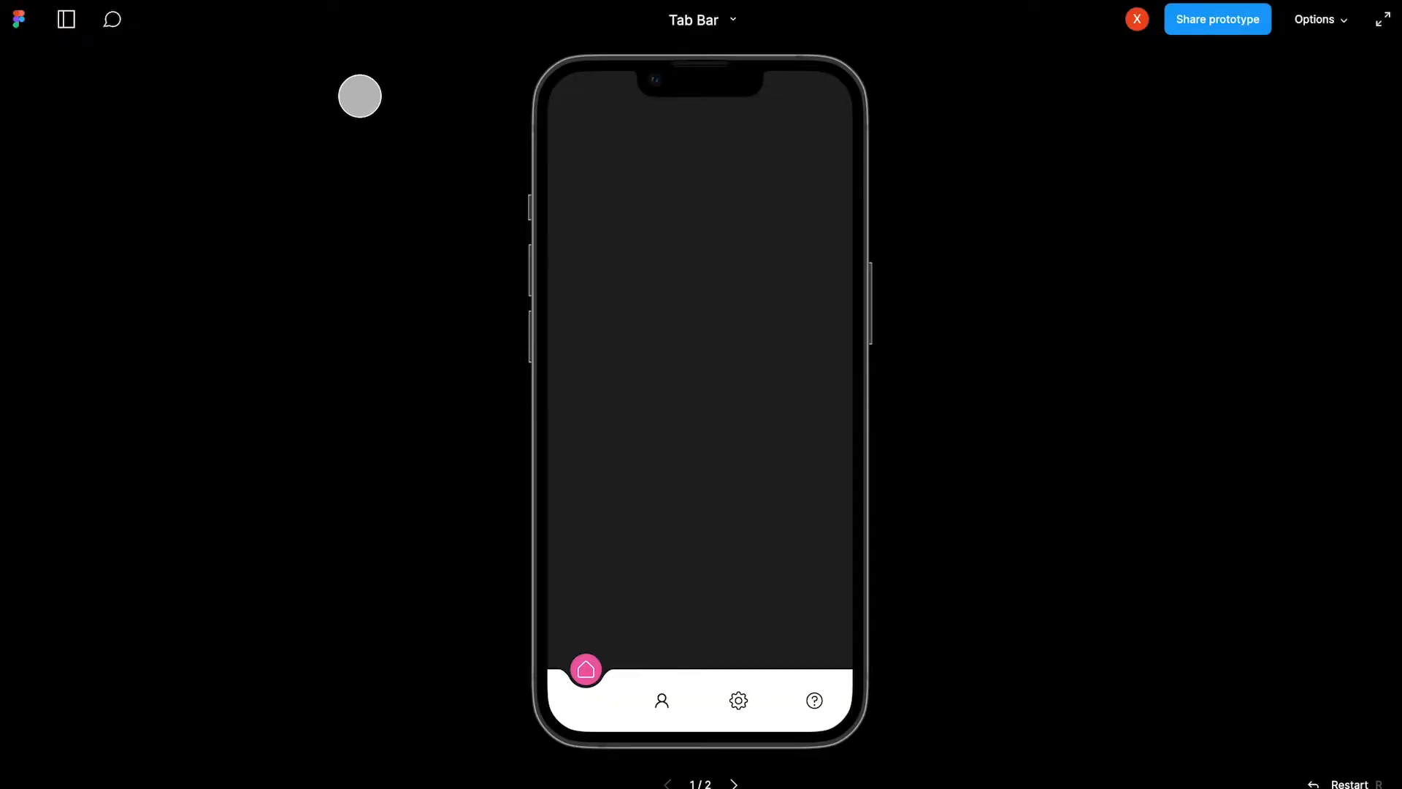
pyautogui.hotkey('ctrl', 'Tab')
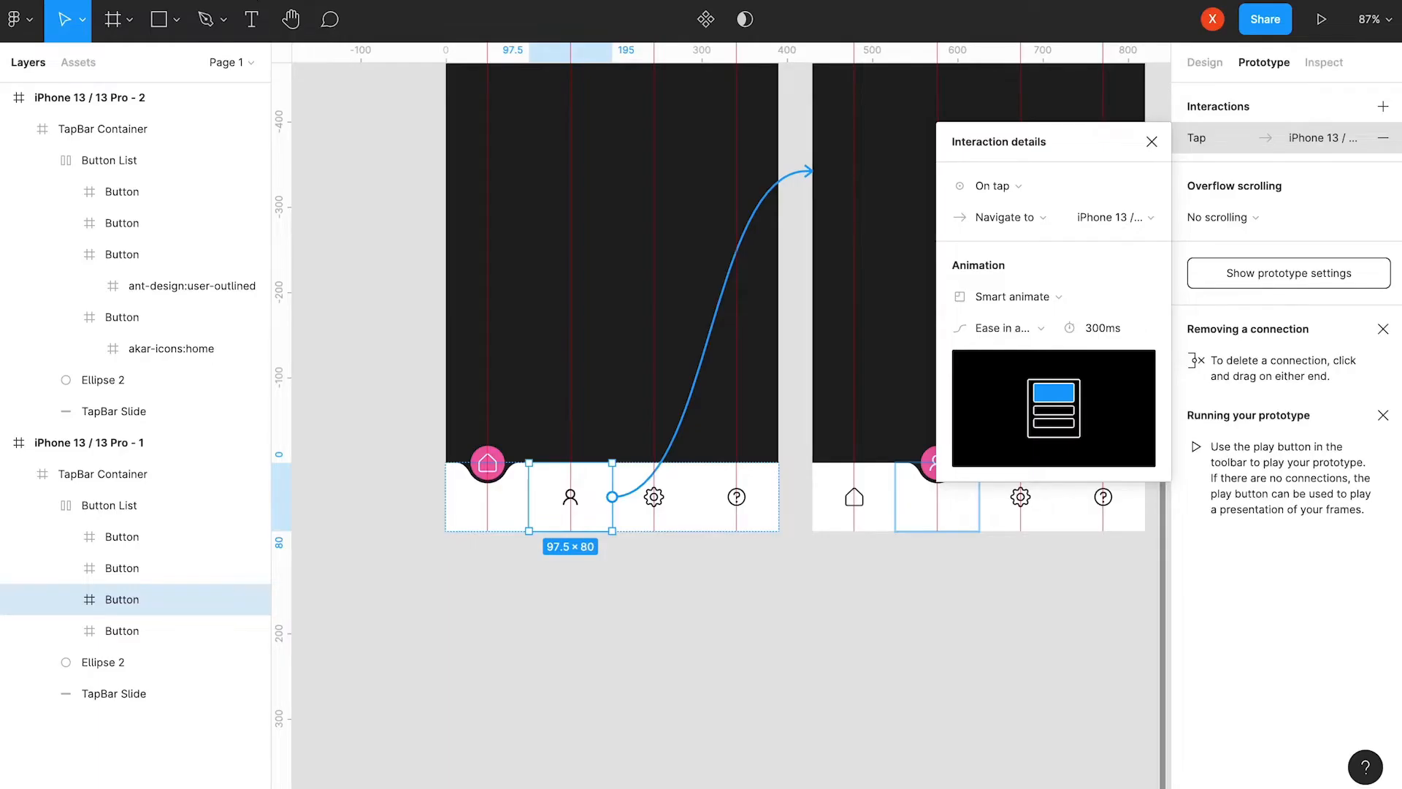
pyautogui.click(1320, 20)
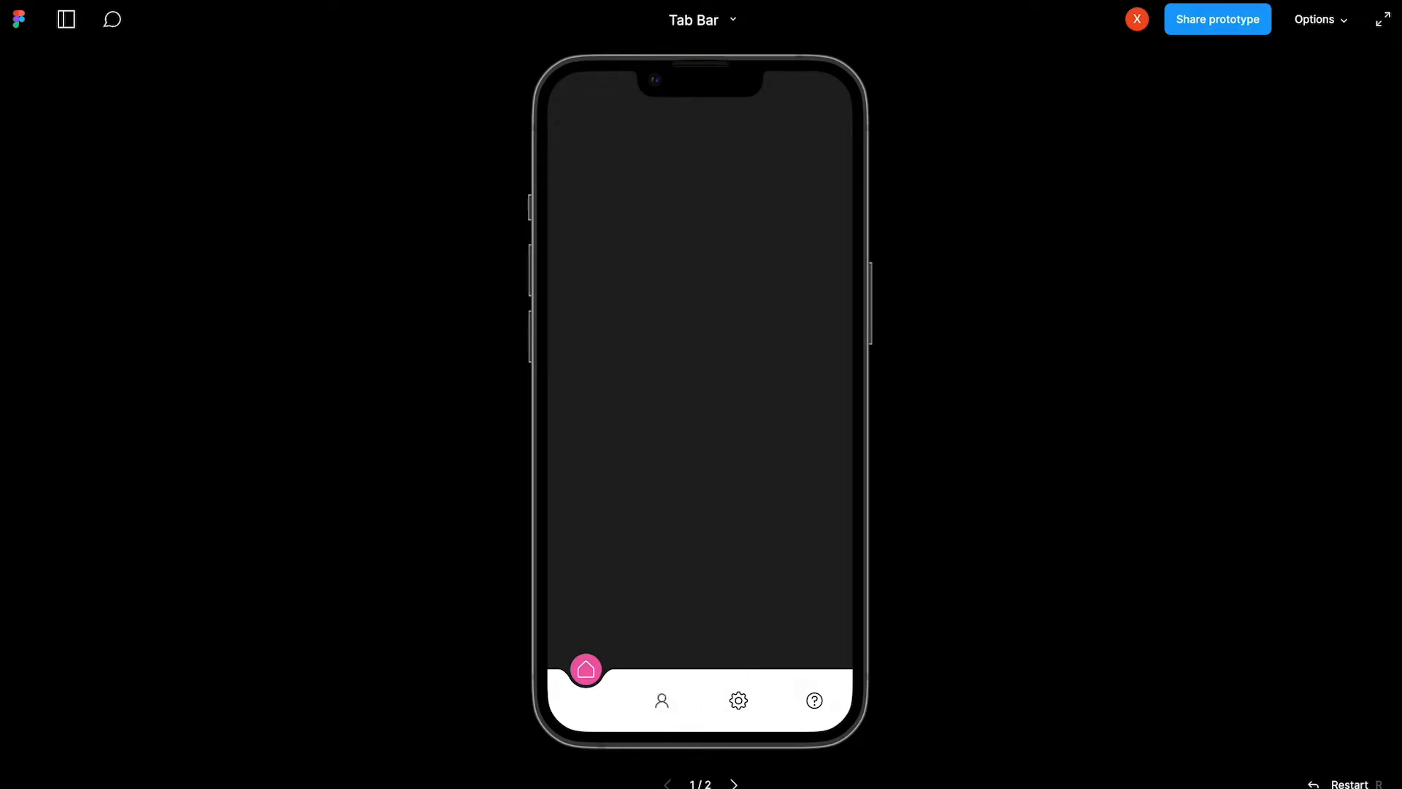
pyautogui.click(661, 700)
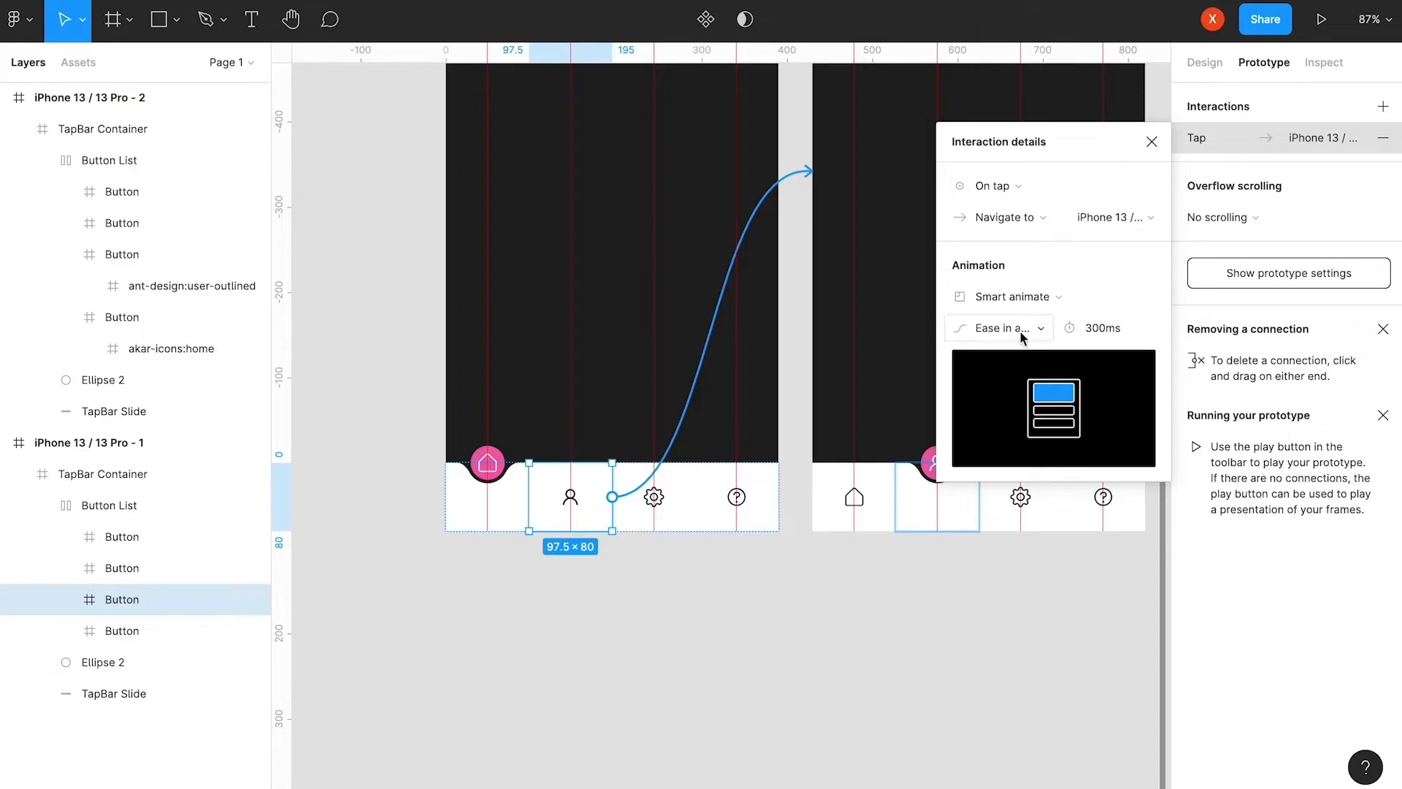
# Set the user button interaction's easing to Ease in and out back and preview the transition.
pyautogui.click(1020, 328)
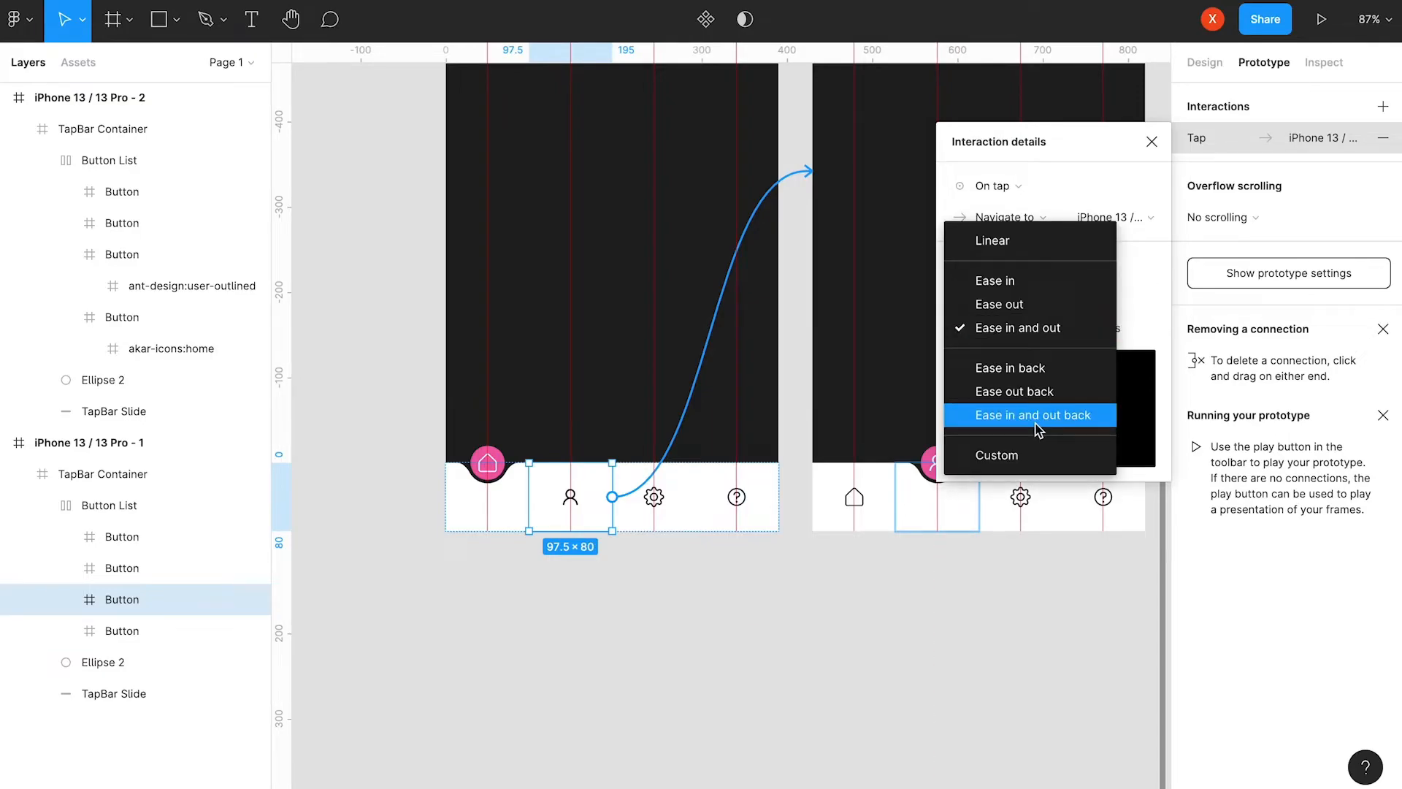
pyautogui.click(1080, 428)
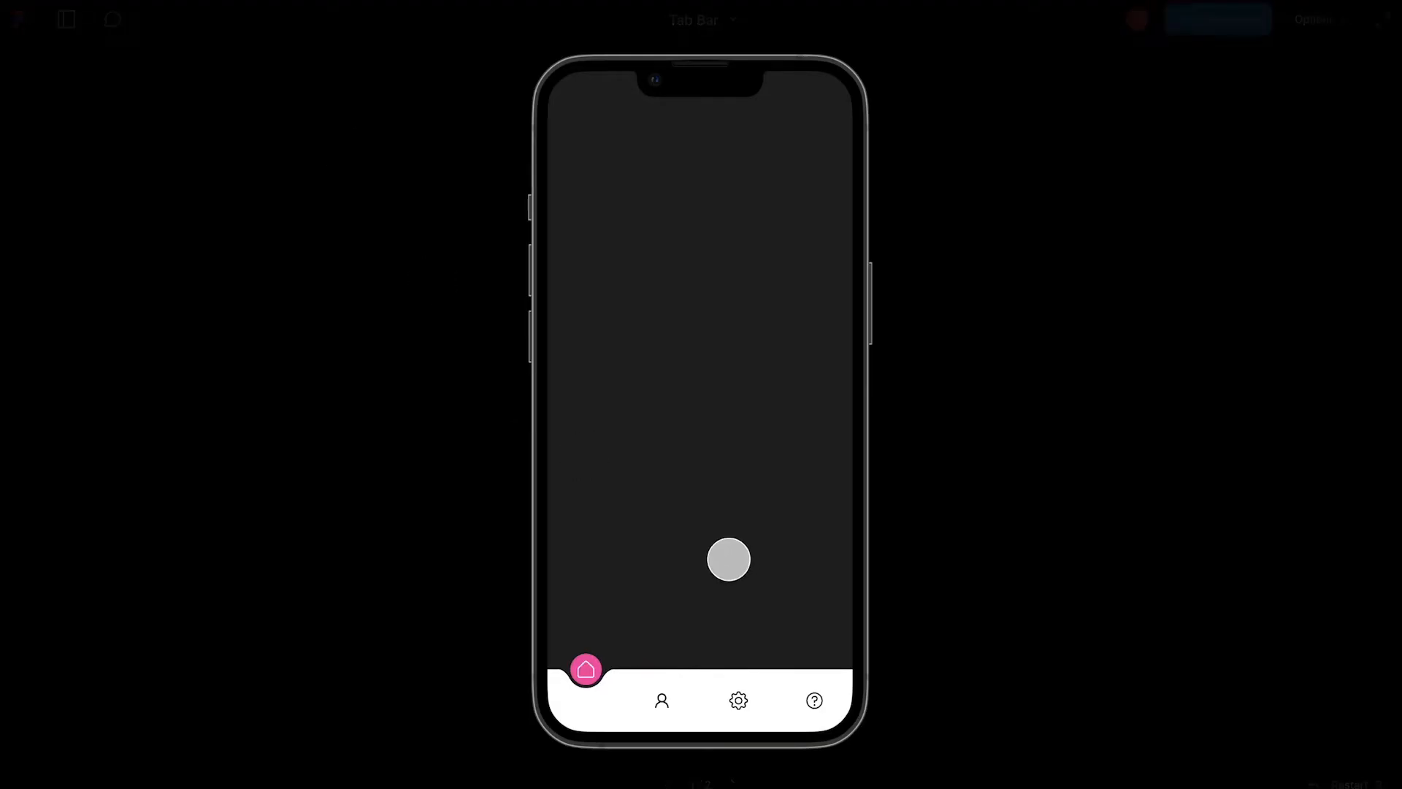
pyautogui.click(663, 705)
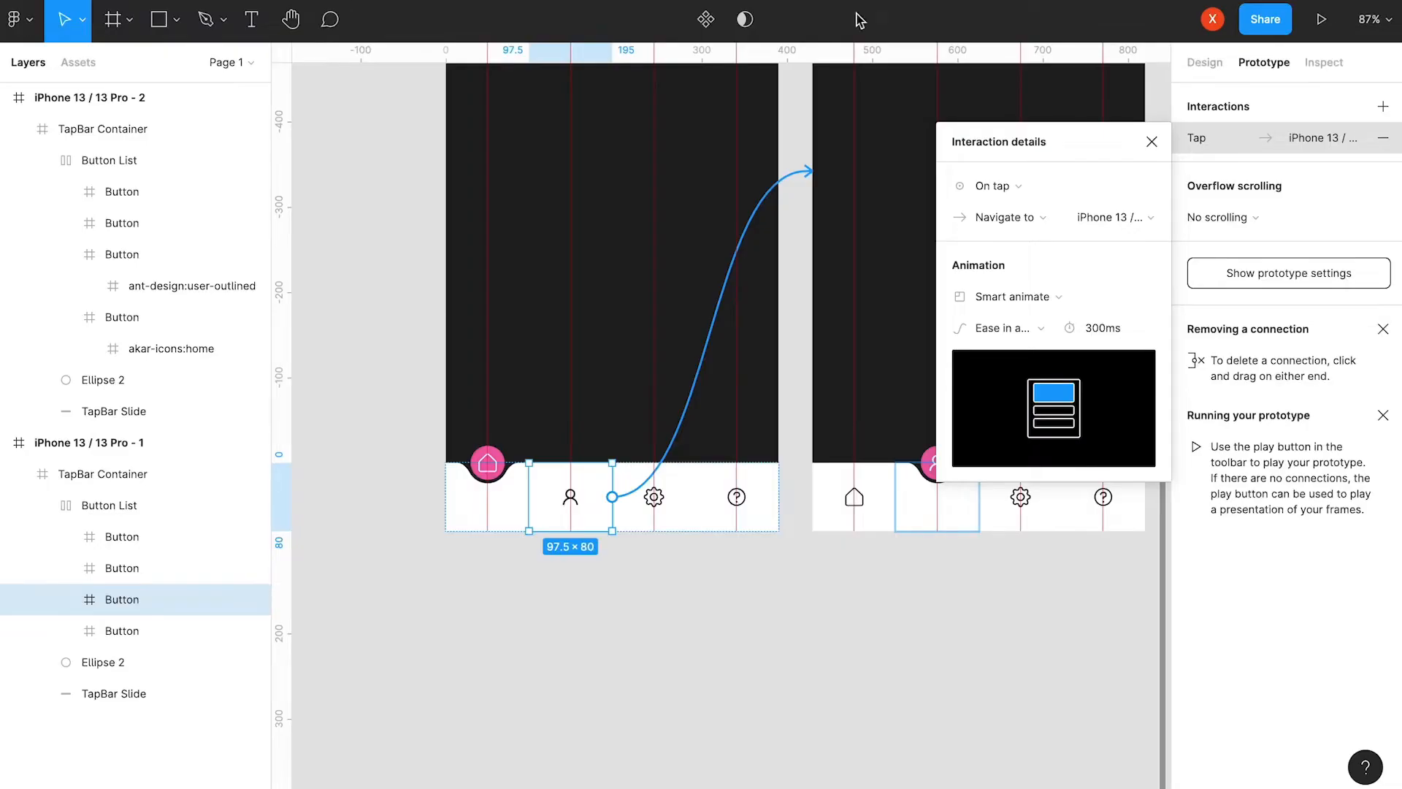
# Link the home button in iPhone 13 / 13 Pro - 2 back to the first phone frame, on tap with Smart animate at 300ms.
pyautogui.click(1205, 63)
pyautogui.click(881, 503)
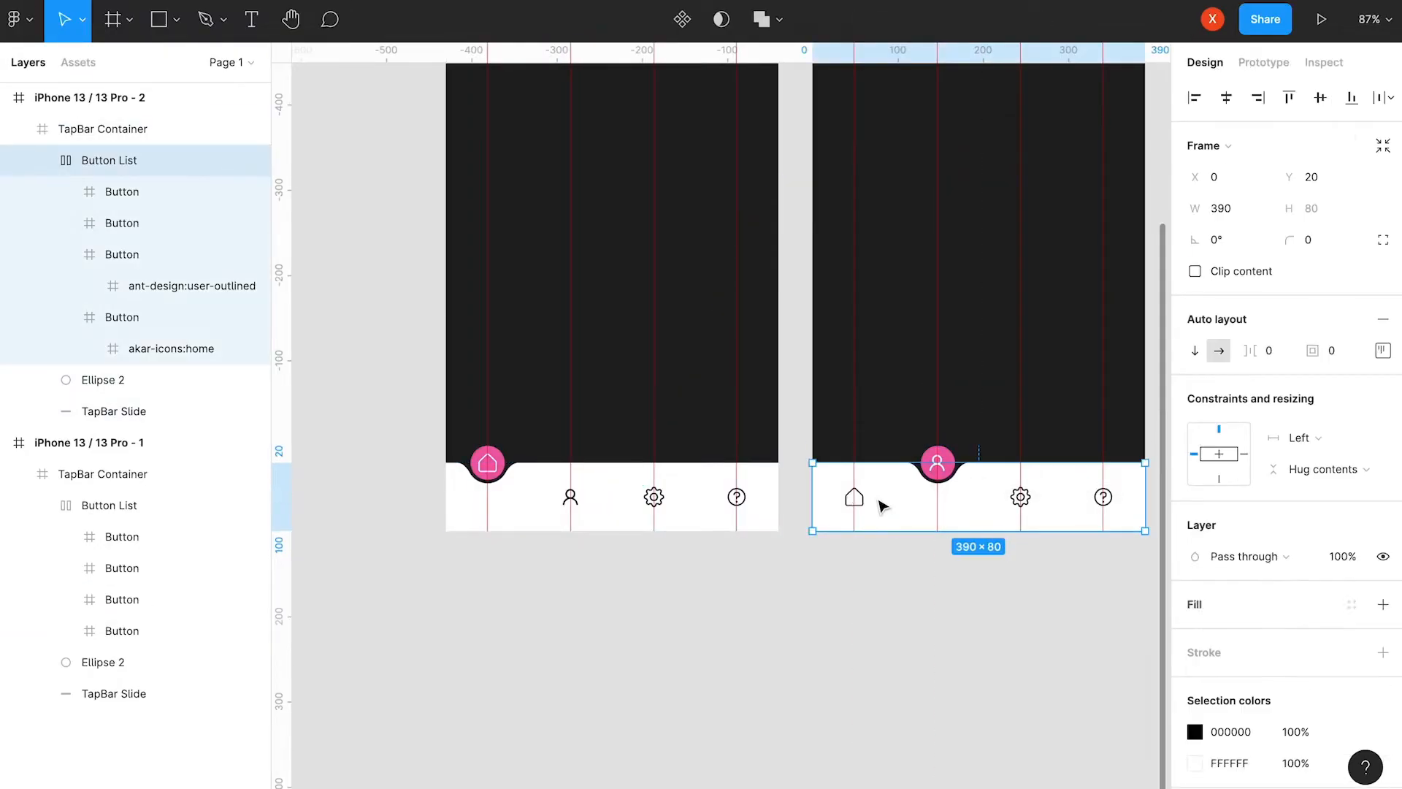
pyautogui.doubleClick(882, 504)
pyautogui.click(1263, 63)
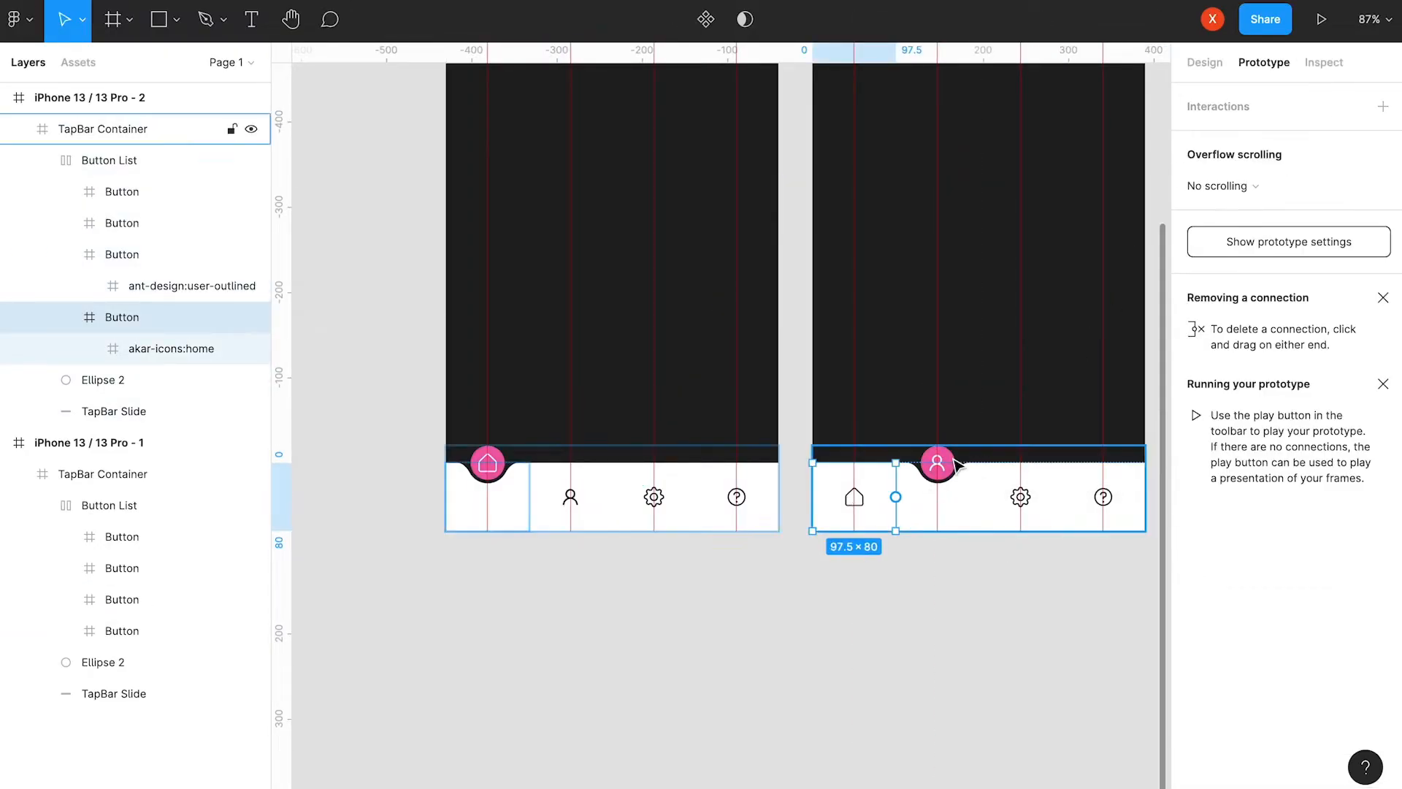
pyautogui.moveTo(895, 498); pyautogui.dragTo(721, 486)
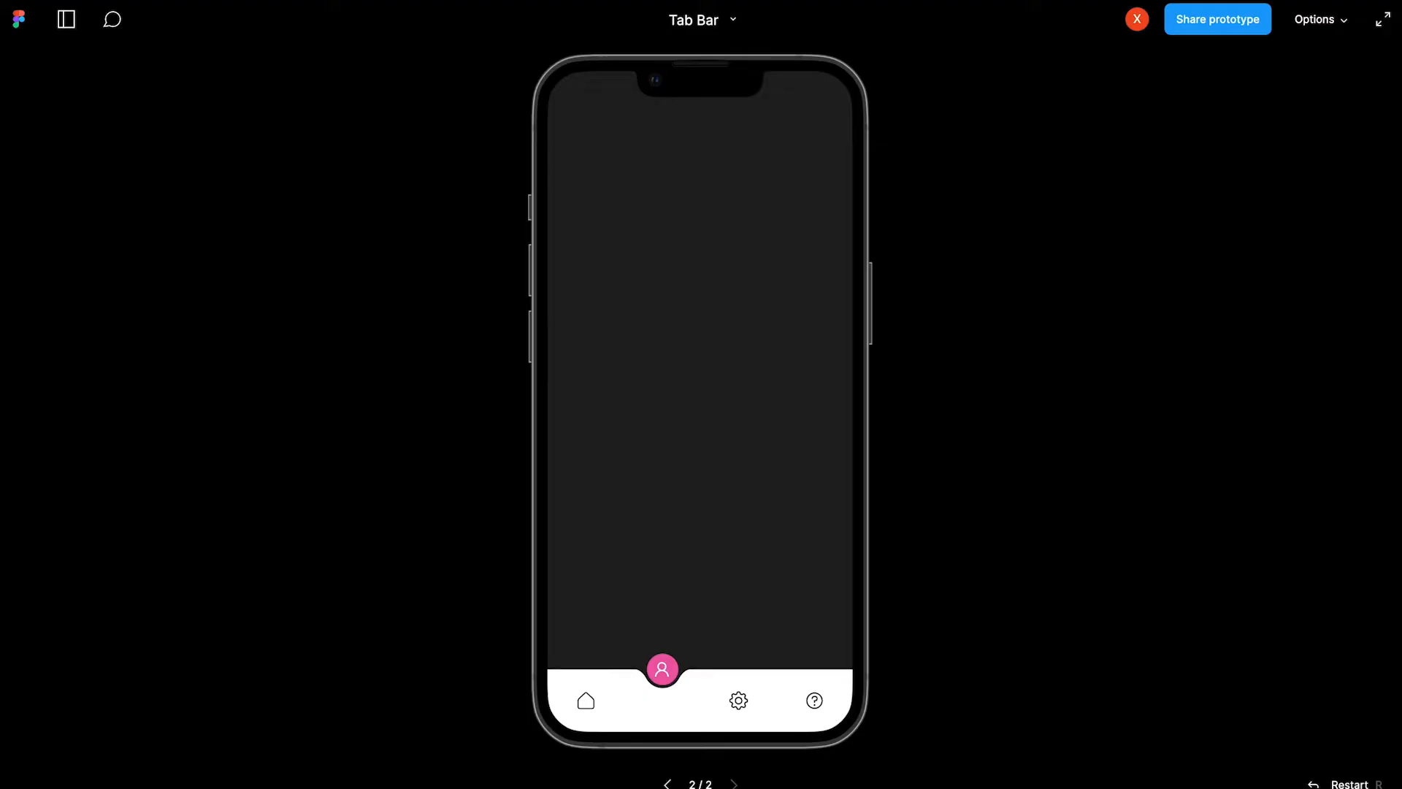
# Test the prototype by switching repeatedly between the home and user tabs, and return to the design properties.
pyautogui.click(586, 699)
pyautogui.click(663, 702)
pyautogui.click(587, 705)
pyautogui.click(661, 704)
pyautogui.click(587, 704)
pyautogui.click(661, 705)
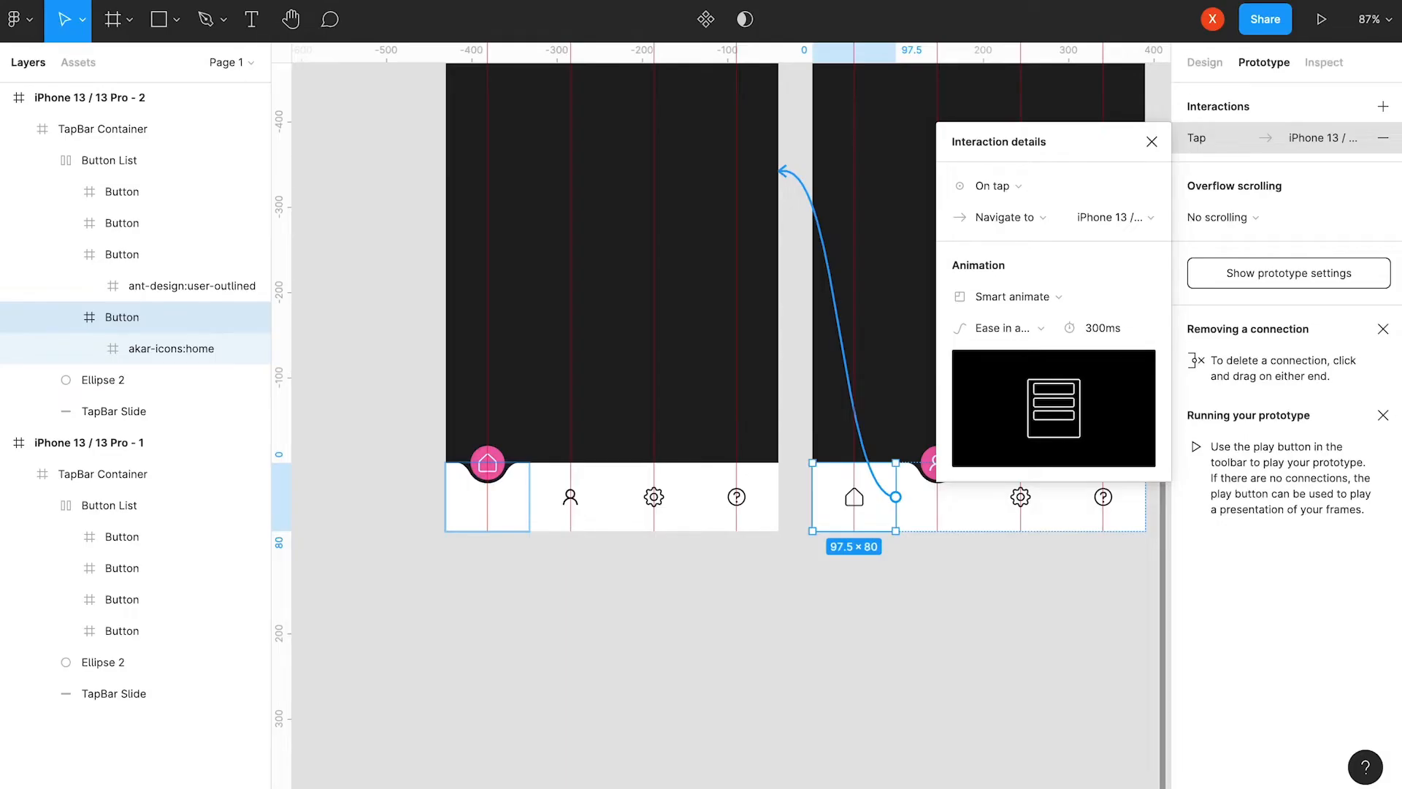
pyautogui.click(1203, 62)
pyautogui.scroll(-5, 1061, 316)
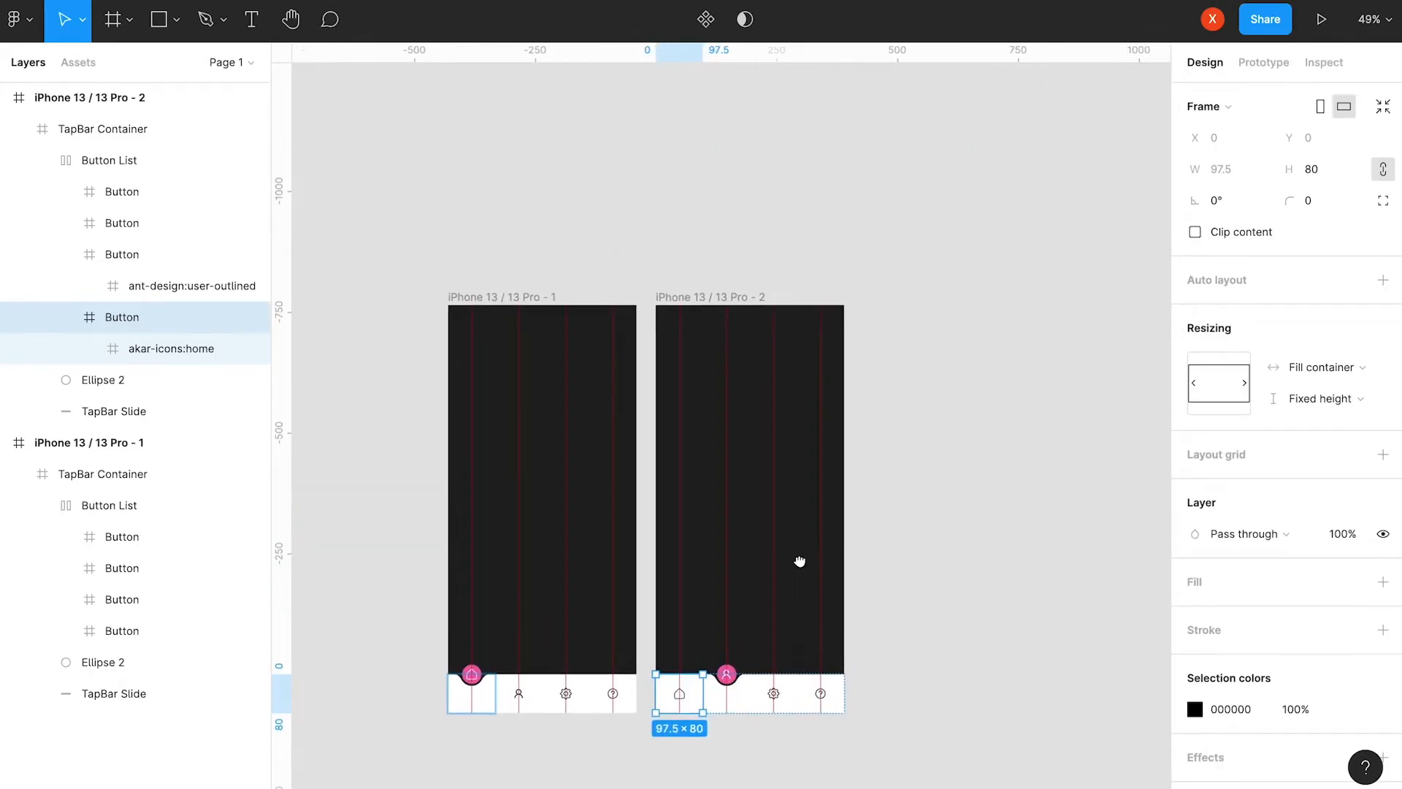
# Duplicate the iPhone 13 / 13 Pro - 2 frame twice to create two more phone screens.
pyautogui.click(730, 296)
pyautogui.hotkey('ctrl', 'd')
pyautogui.hotkey('ctrl', 'd')
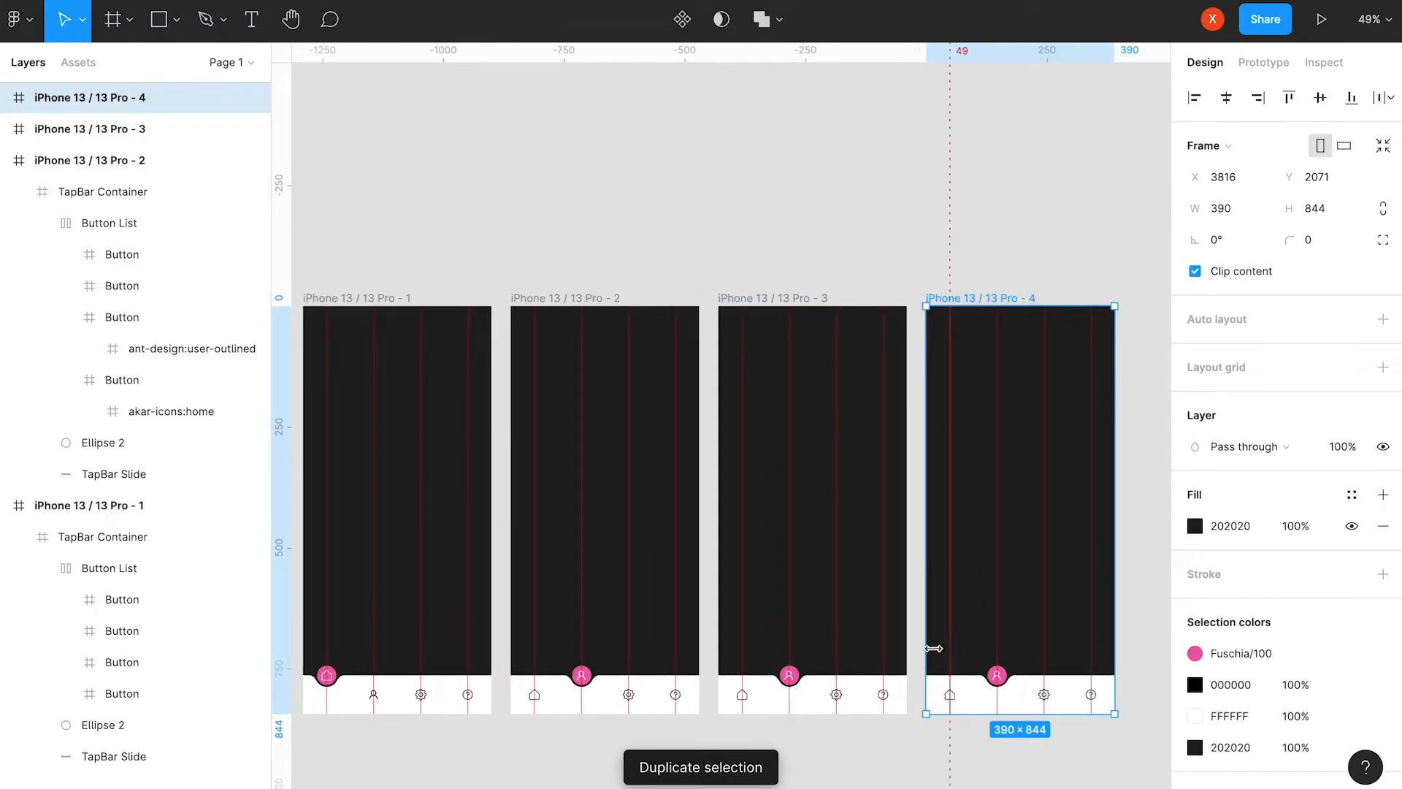
# In iPhone 13 / 13 Pro - 3, shift TapBar Slide to X -55 and Ellipse 2 to X 224, above the gear icon.
pyautogui.moveTo(862, 576); pyautogui.dragTo(948, 410)
pyautogui.scroll(5, 942, 496)
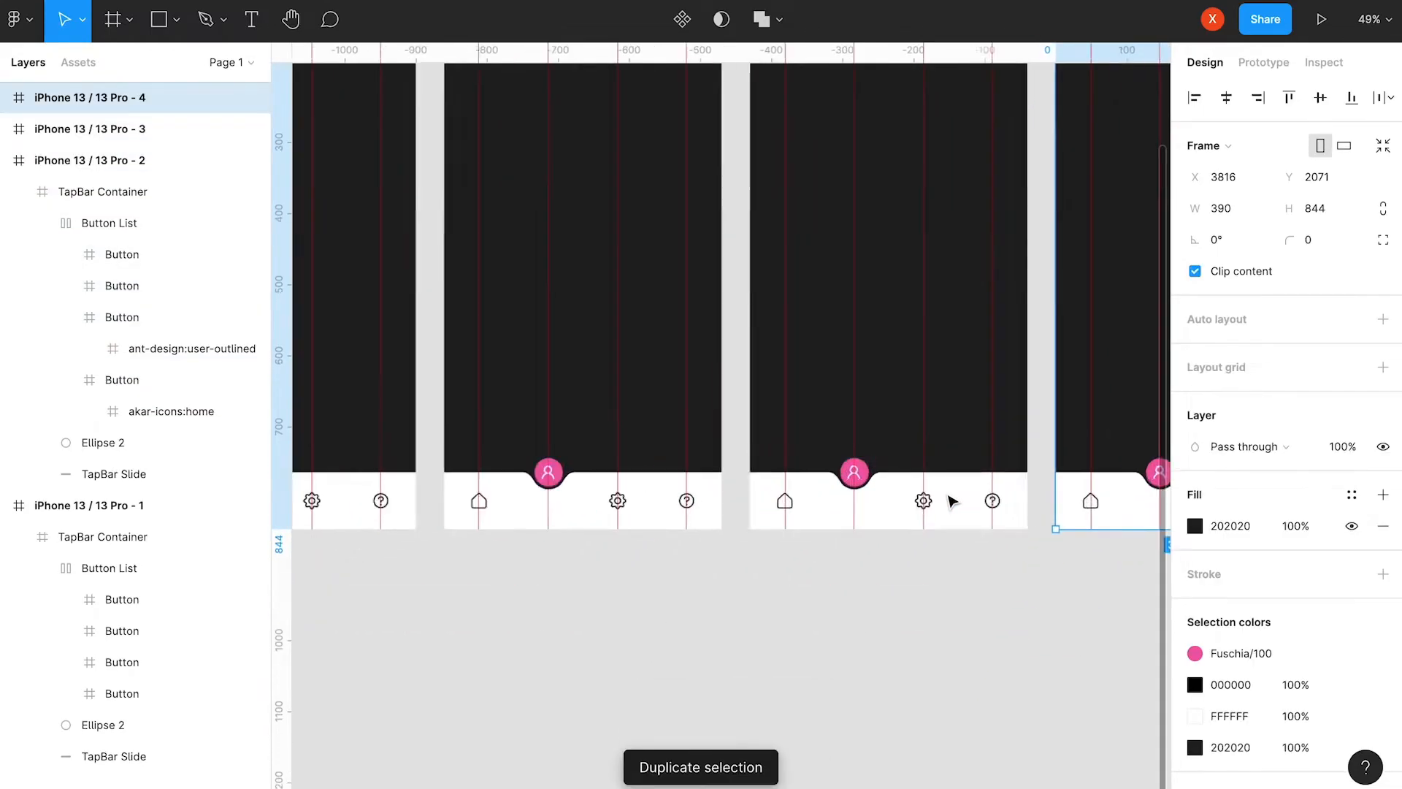
pyautogui.doubleClick(947, 494)
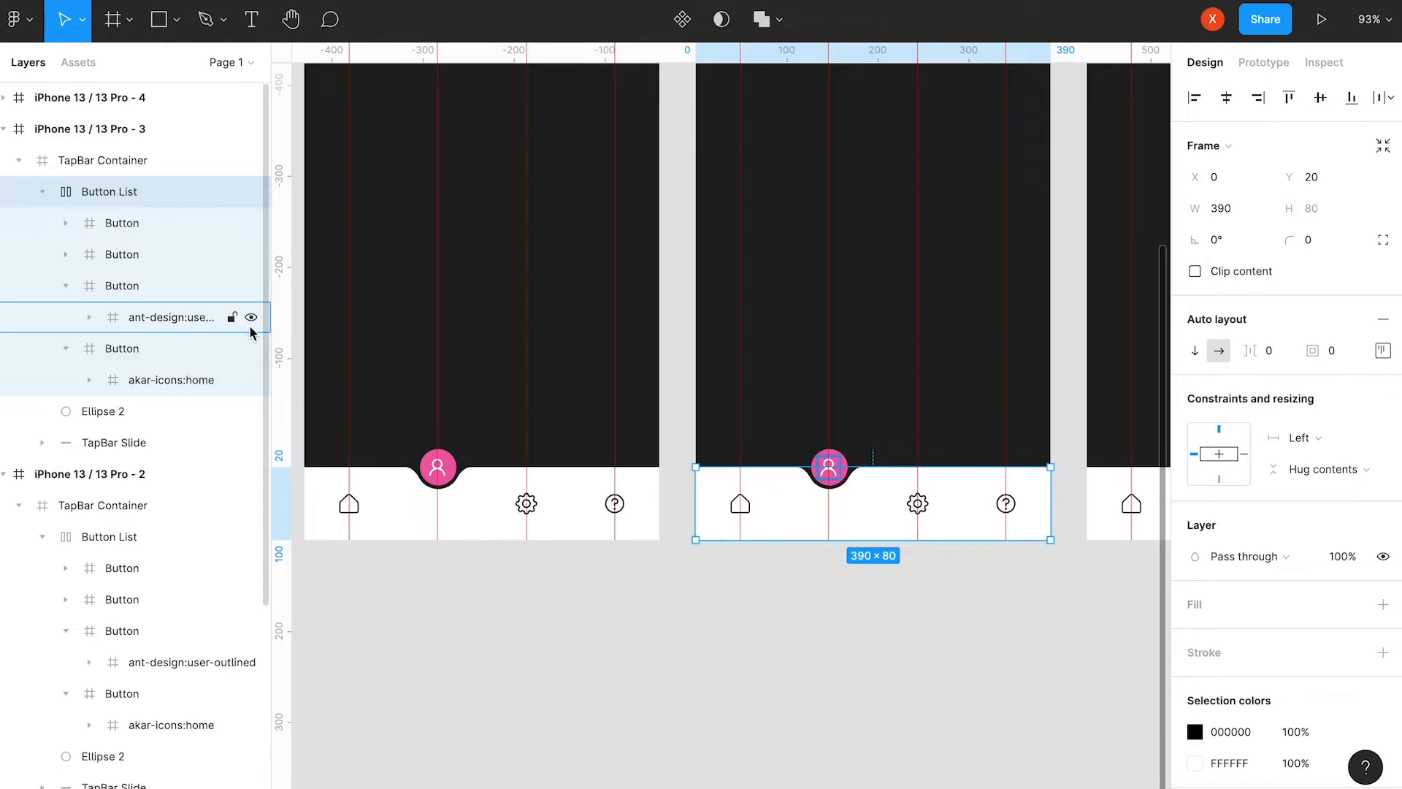
pyautogui.click(146, 443)
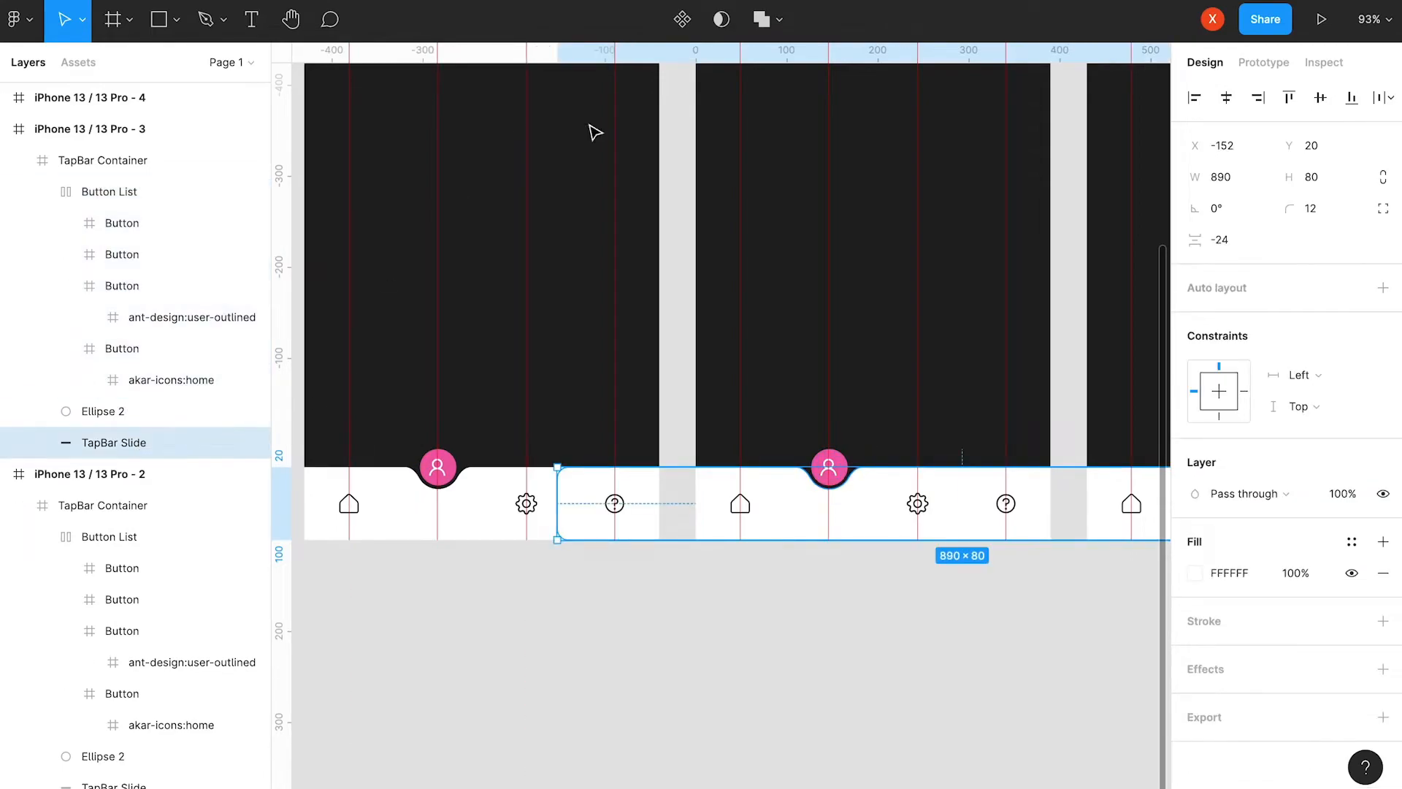
pyautogui.press('Right')
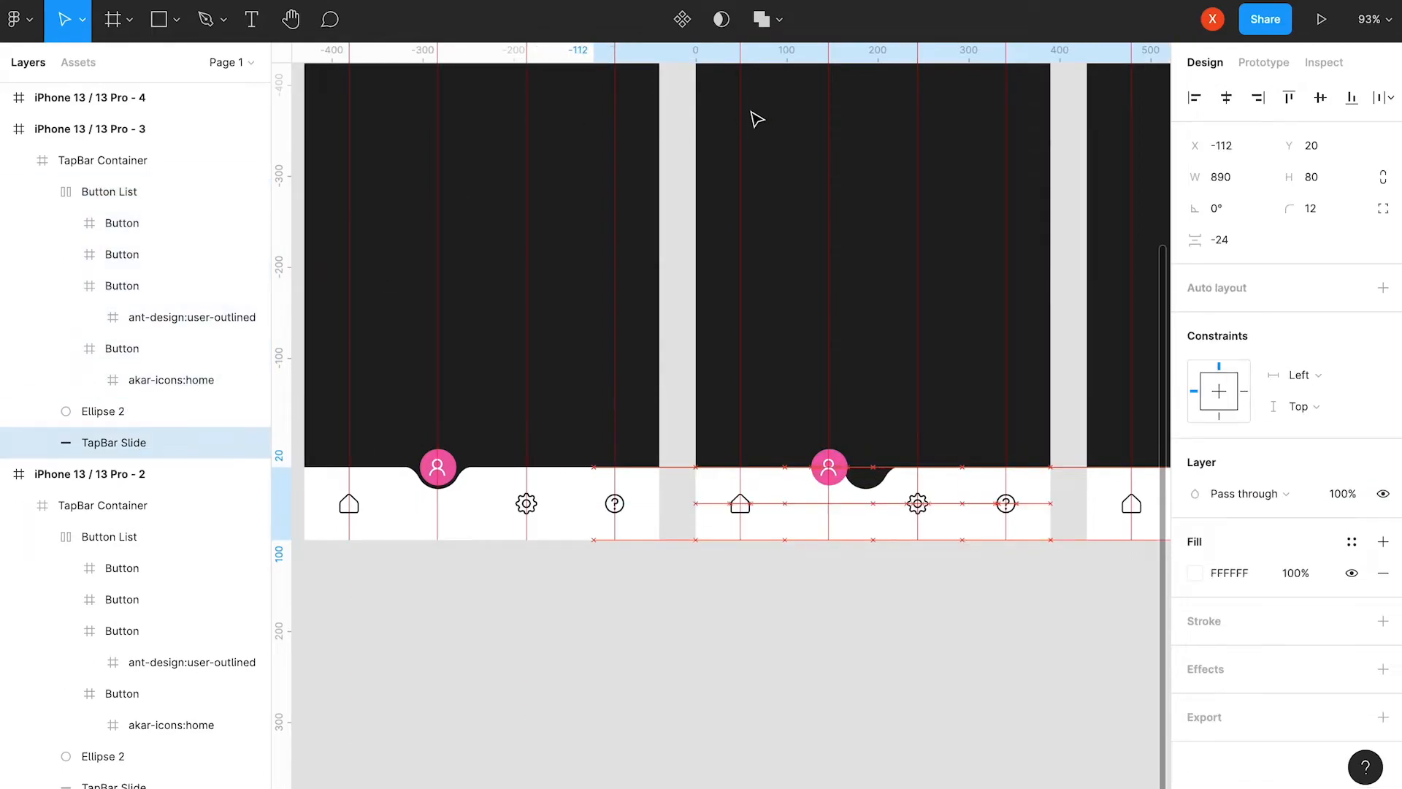
pyautogui.press('Right')
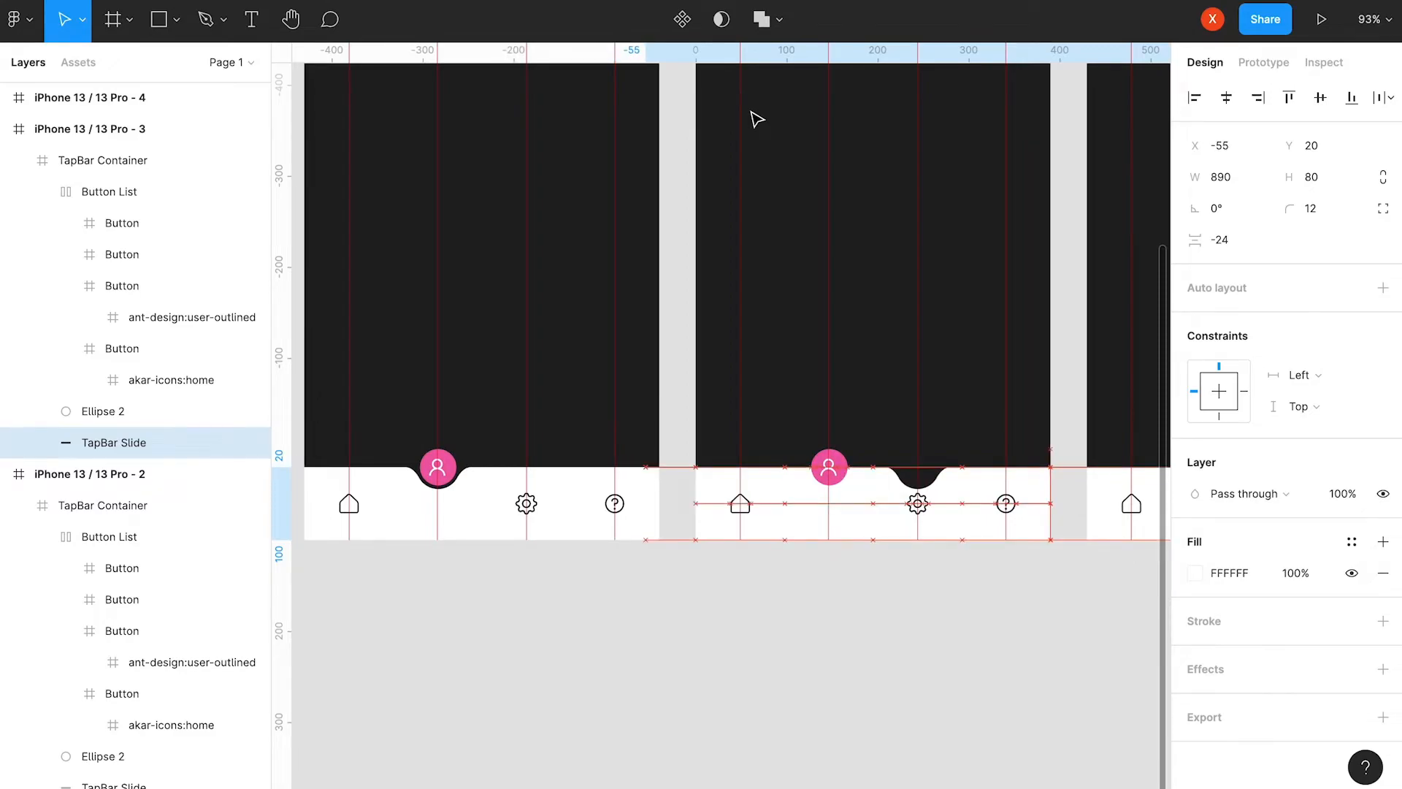
pyautogui.click(96, 411)
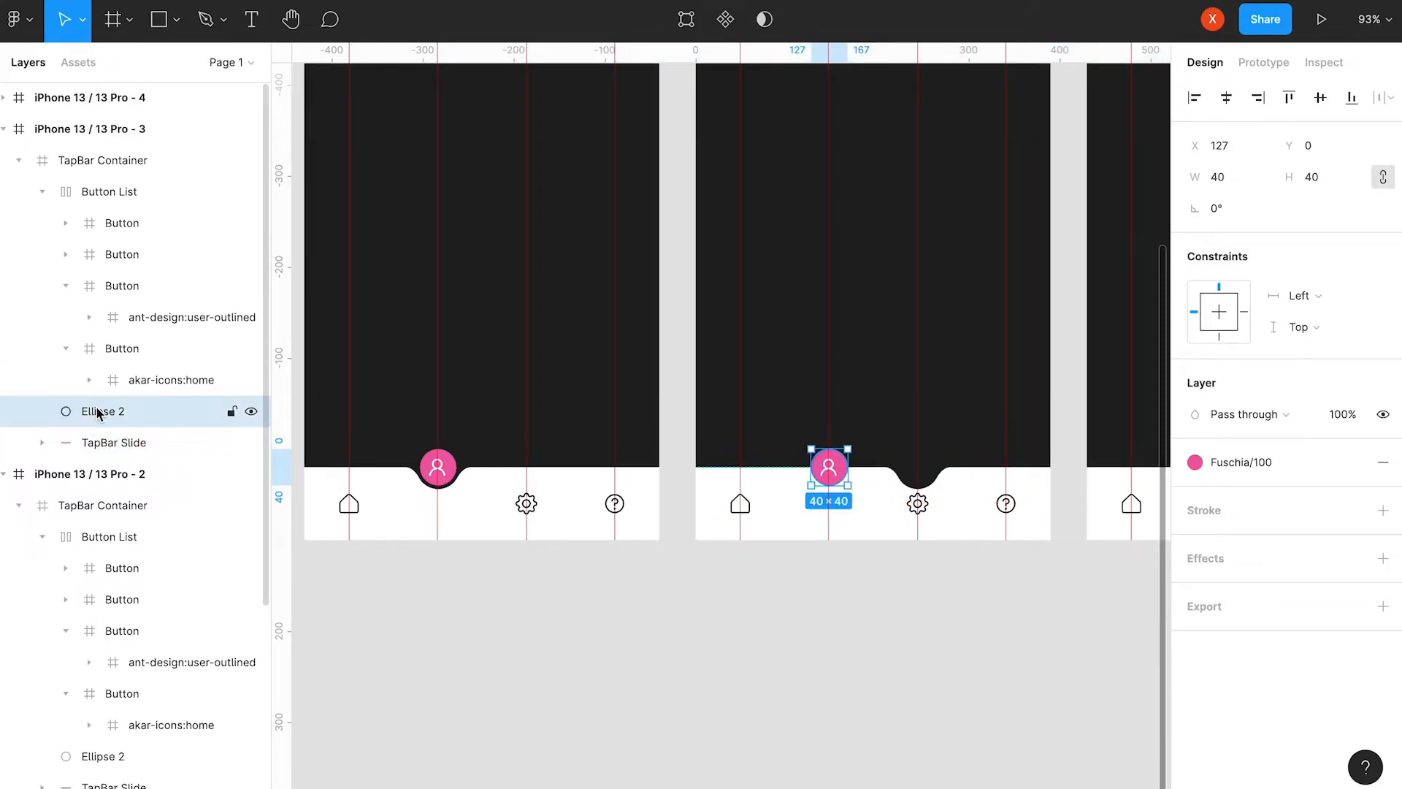
pyautogui.press('Right')
pyautogui.press('Right')
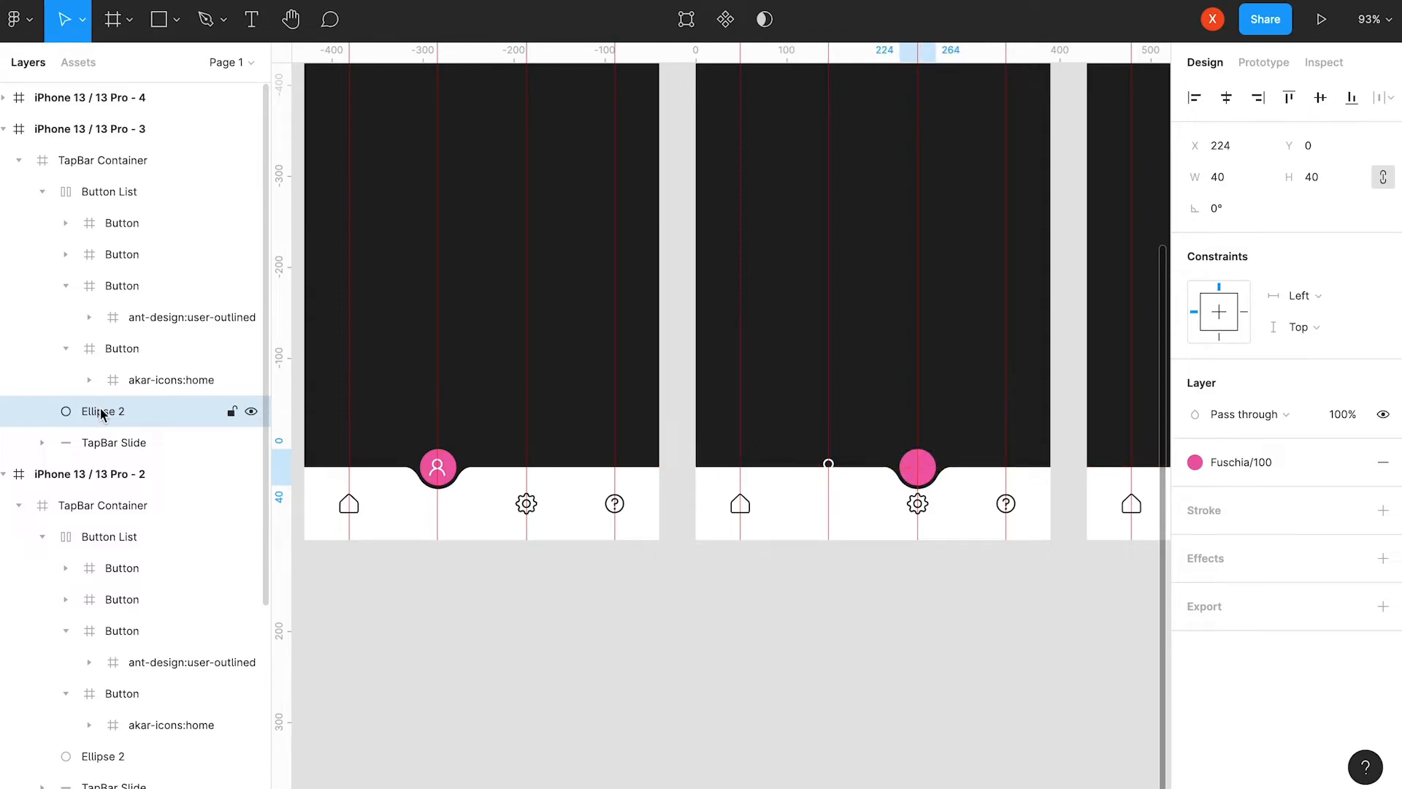
# Raise the third frame's gear icon to Y -12 inside the pink circle and colour it white, FFFFFF.
pyautogui.scroll(5, 940, 471)
pyautogui.scroll(1, 940, 471)
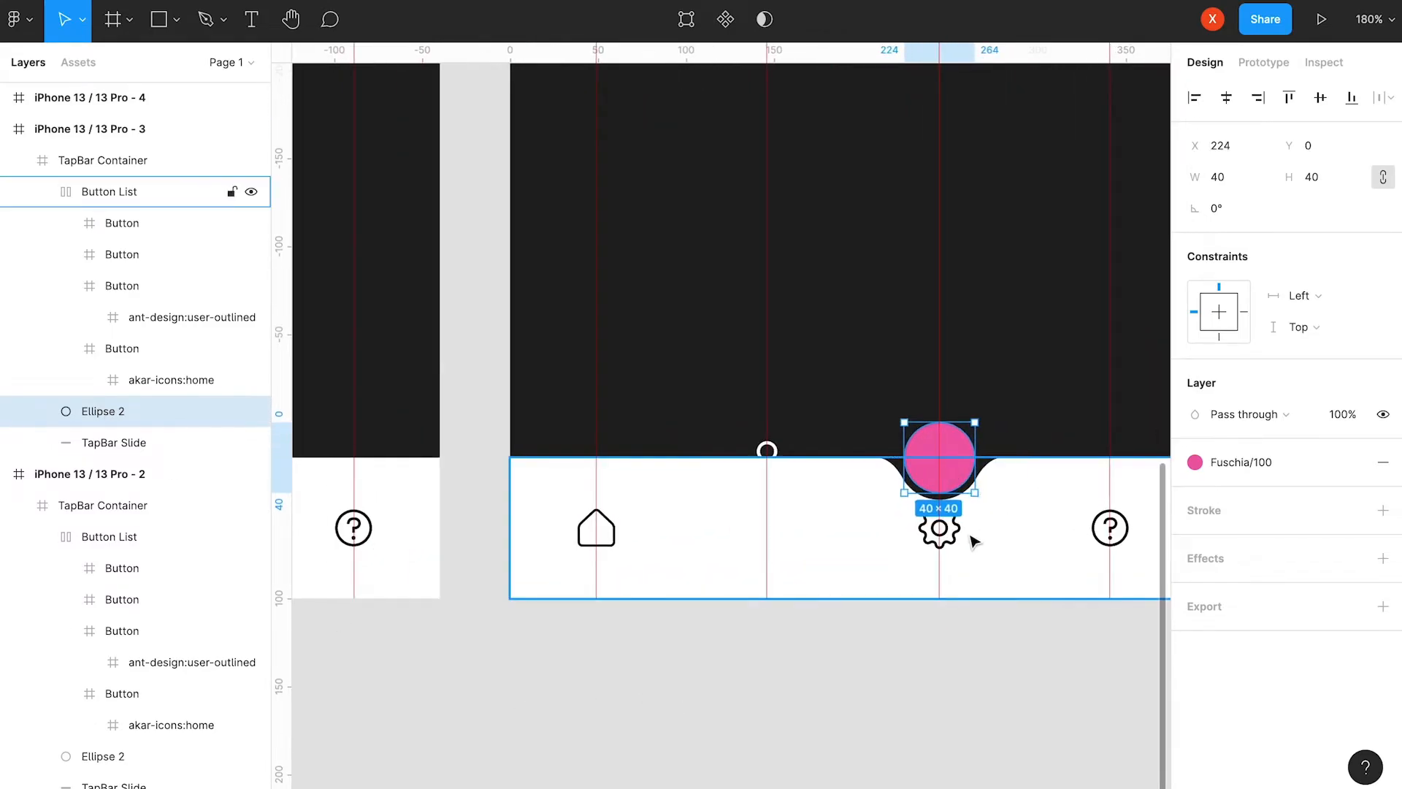
pyautogui.click(949, 532)
pyautogui.doubleClick(955, 533)
pyautogui.doubleClick(958, 533)
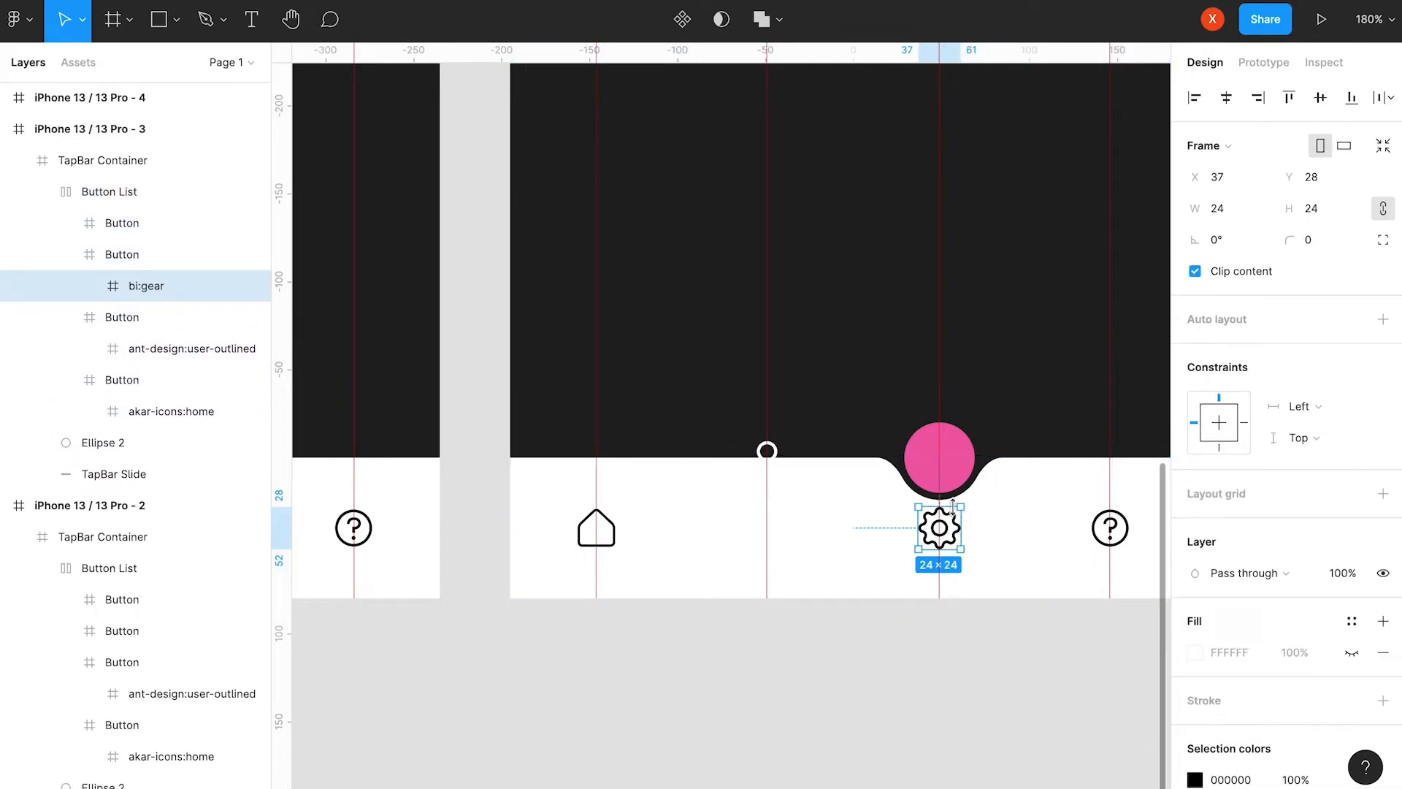
pyautogui.hotkey('shift', 'Up')
pyautogui.hotkey('shift', 'Up')
pyautogui.hotkey('shift', 'Up')
pyautogui.hotkey('shift', 'Up')
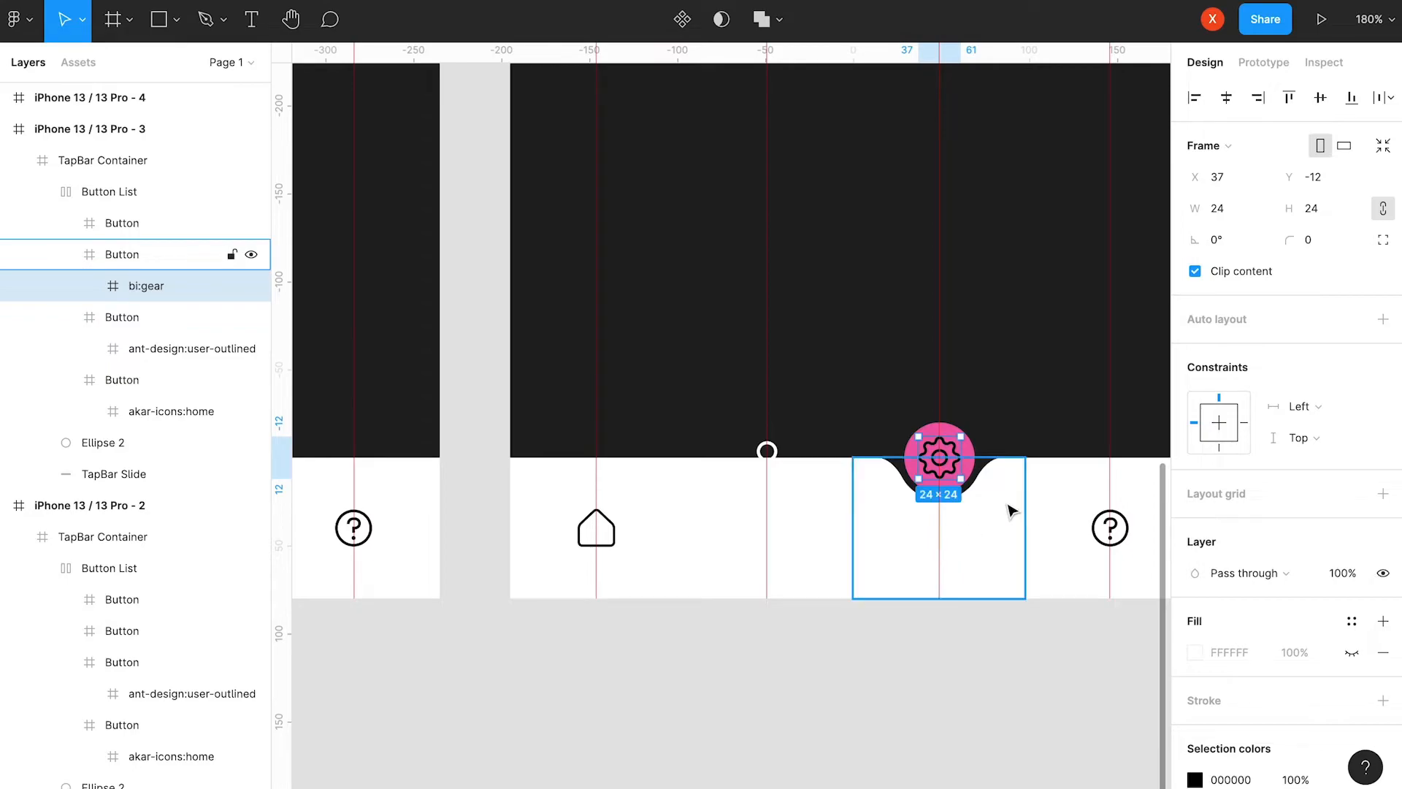
pyautogui.click(1194, 778)
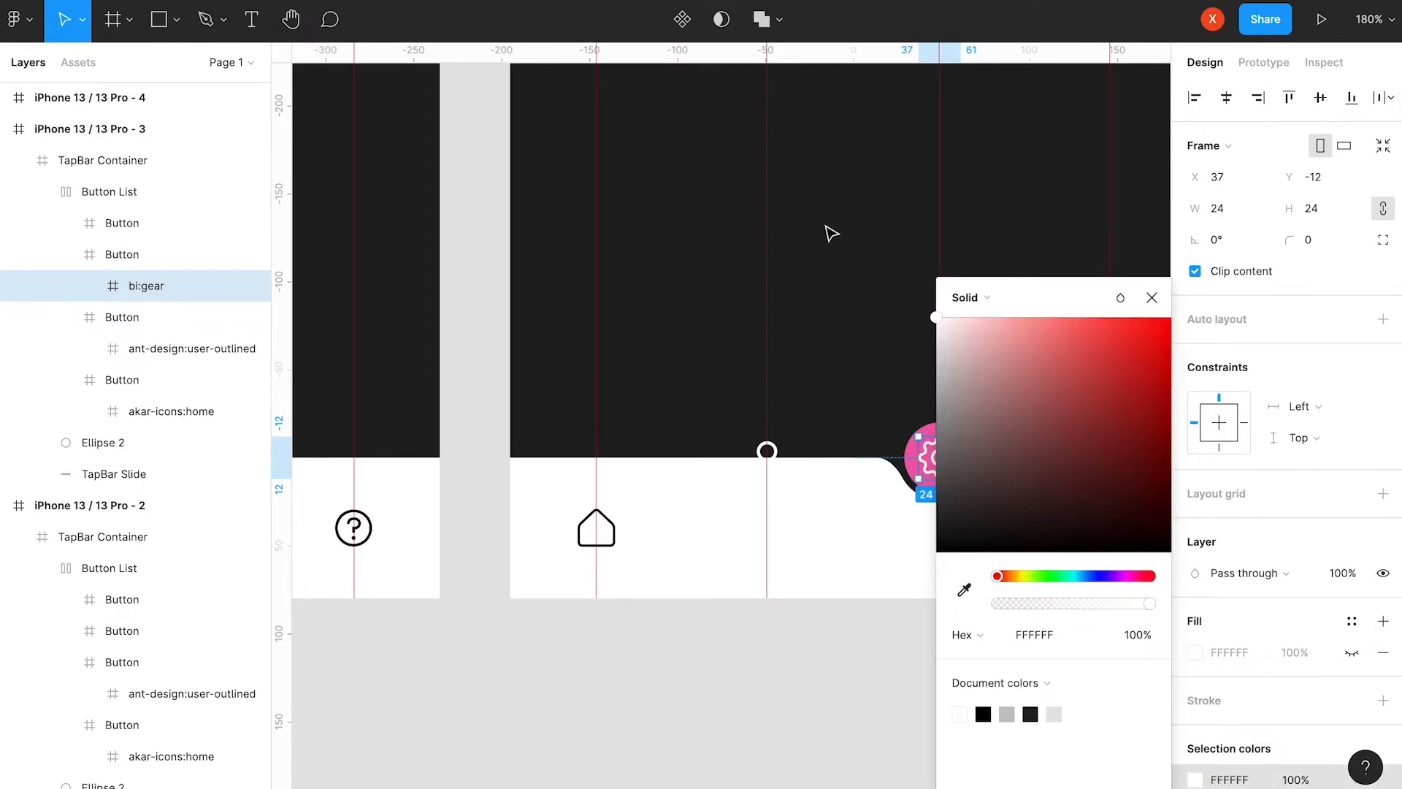
pyautogui.click(1151, 297)
# Lower the third frame's user icon to Y 28 in the white bar and colour it black, 000000.
pyautogui.click(787, 456)
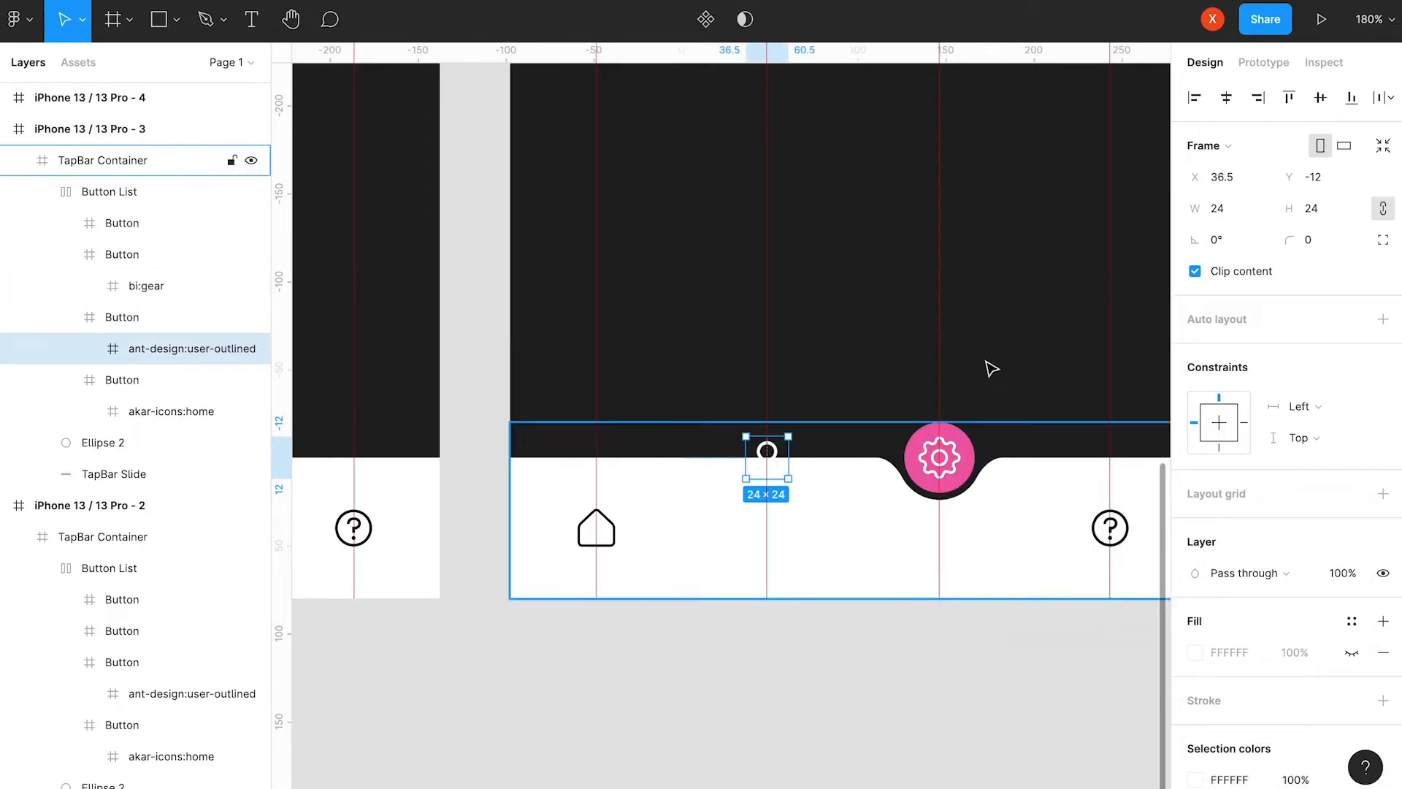
pyautogui.hotkey('shift', 'Down')
pyautogui.hotkey('shift', 'Down')
pyautogui.hotkey('shift', 'Down')
pyautogui.hotkey('shift', 'Down')
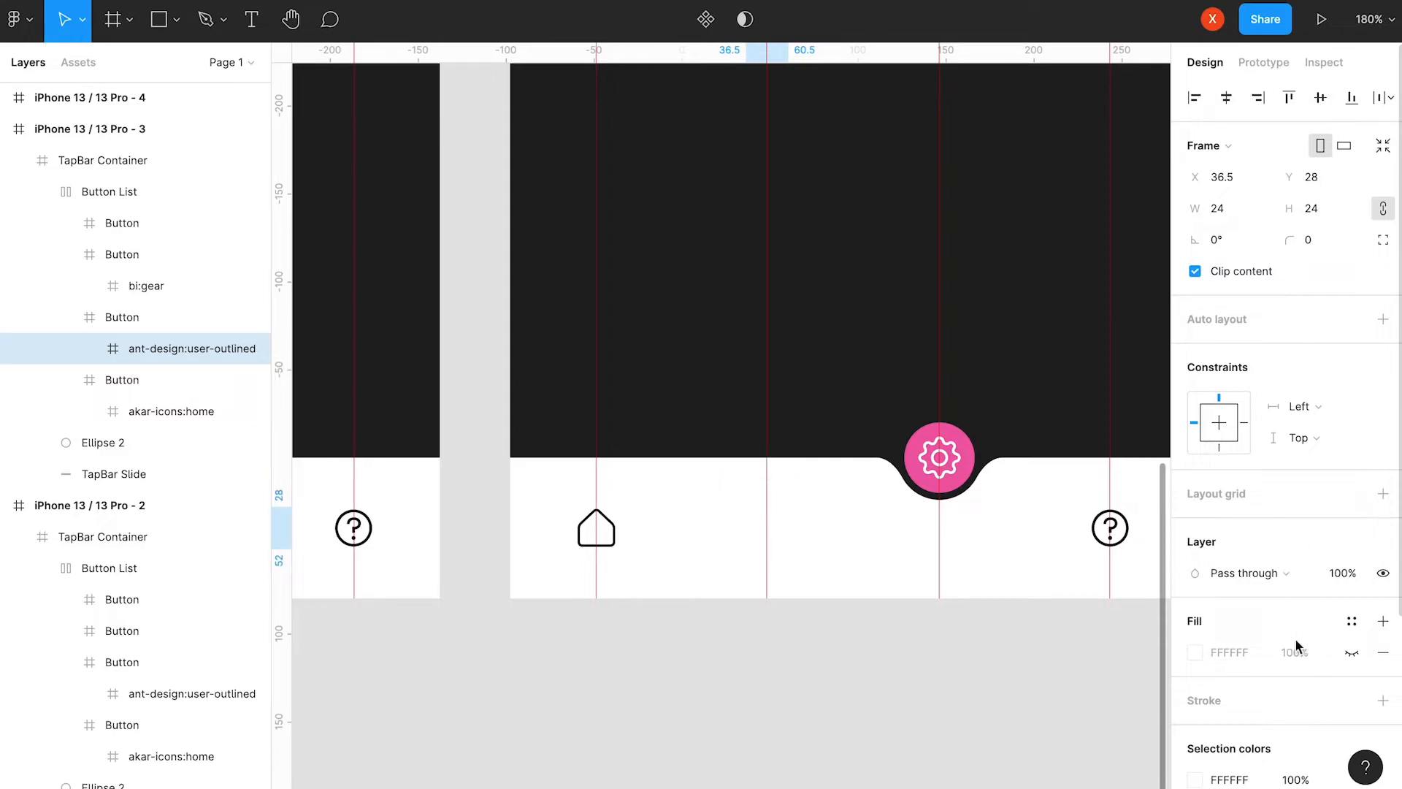
pyautogui.click(1194, 778)
pyautogui.write('000000')
pyautogui.press('Return')
pyautogui.click(1151, 297)
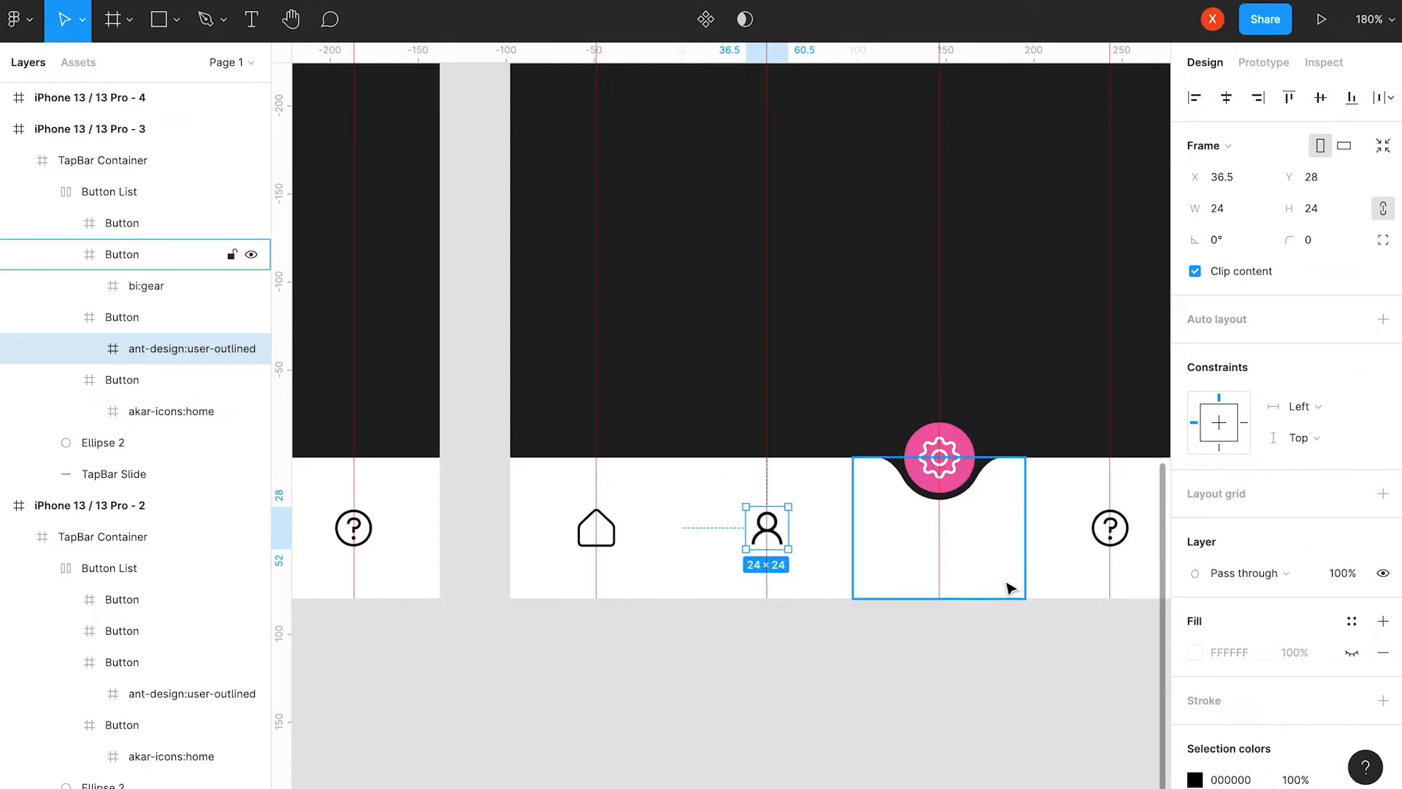
# In iPhone 13 / 13 Pro - 4, move Ellipse 2 and TapBar Slide together above the help icon, with the slide at X 41.
pyautogui.hscroll(10, 1060, 666)
pyautogui.scroll(-2, 1032, 510)
pyautogui.moveTo(829, 512); pyautogui.dragTo(652, 551)
pyautogui.click(610, 412)
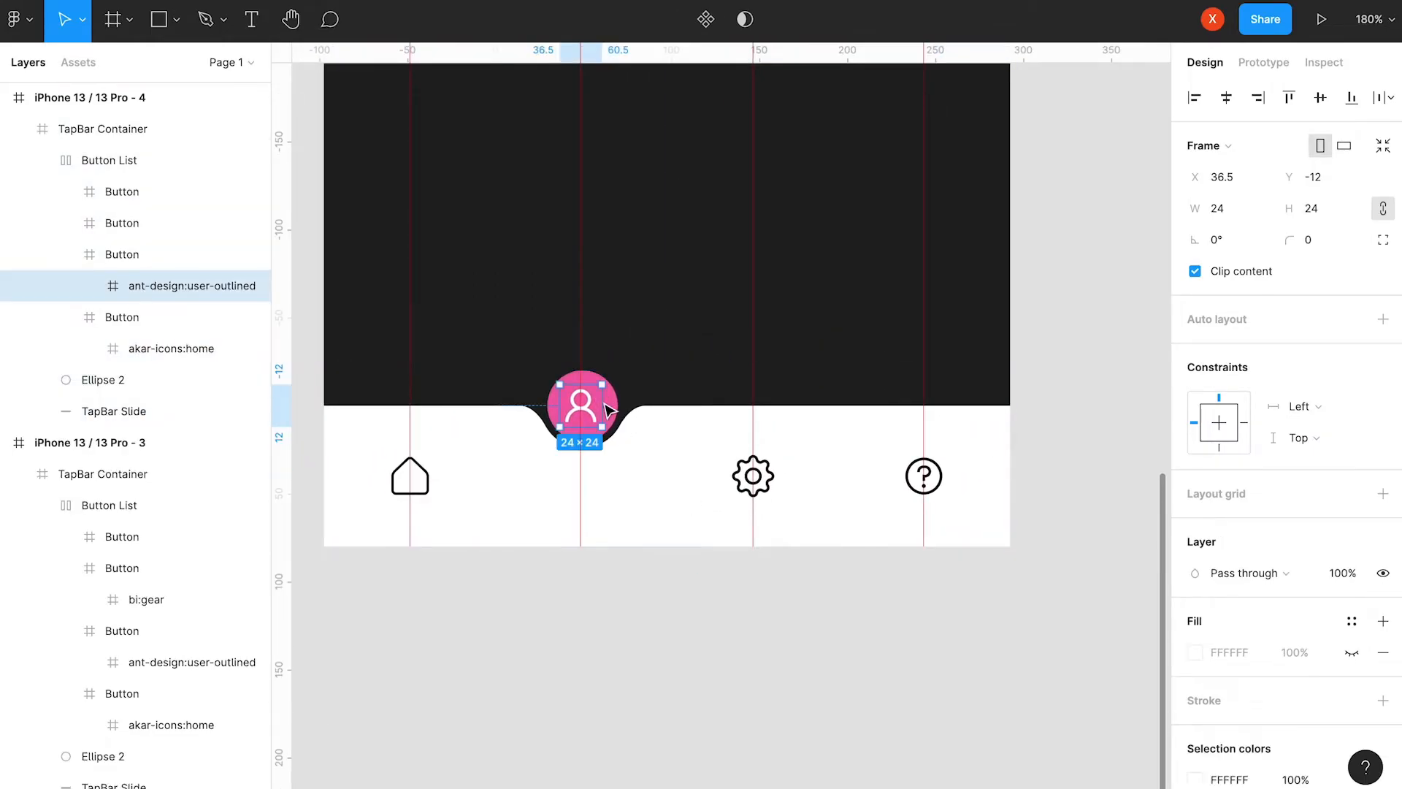
pyautogui.click(148, 381)
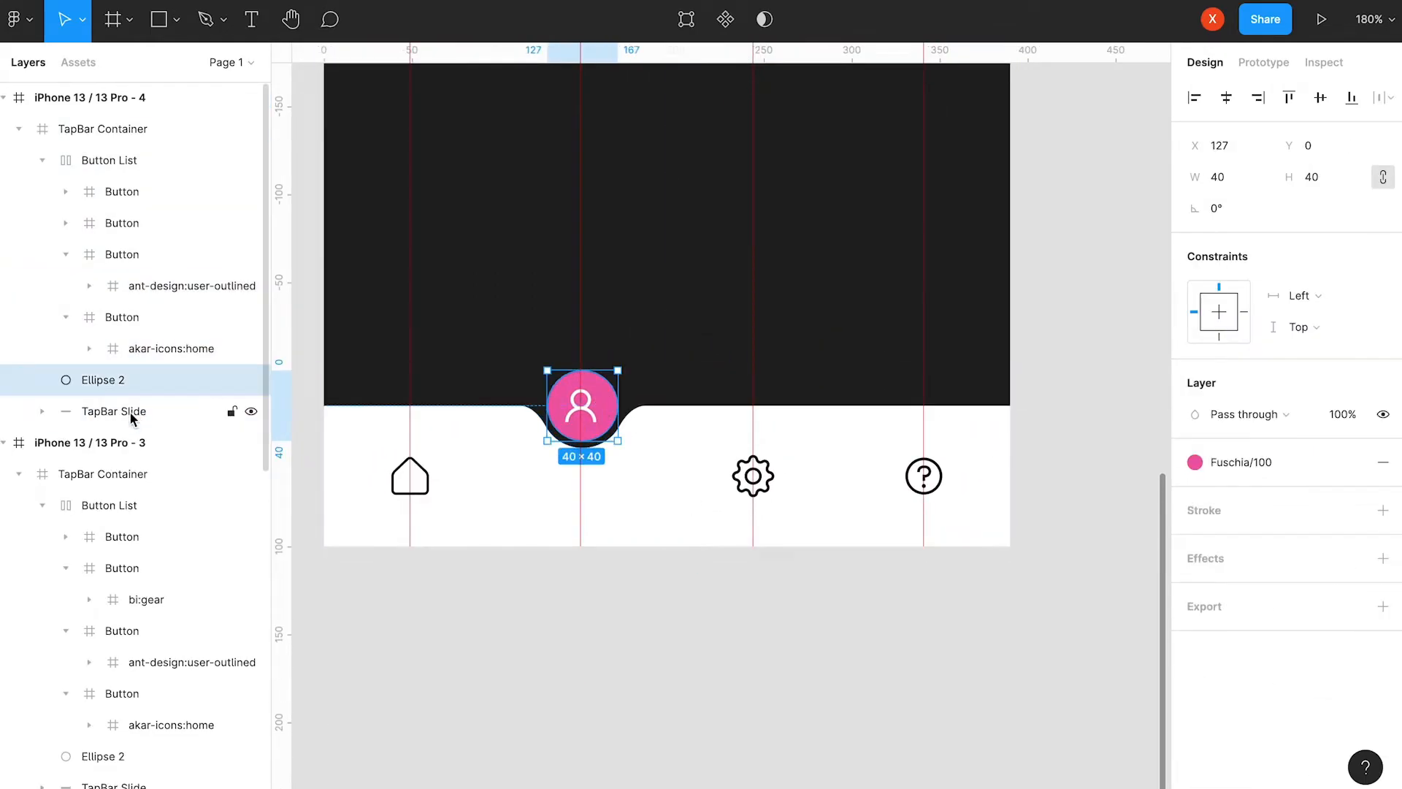
pyautogui.keyDown('shift'); pyautogui.click(126, 412); pyautogui.keyUp('shift')
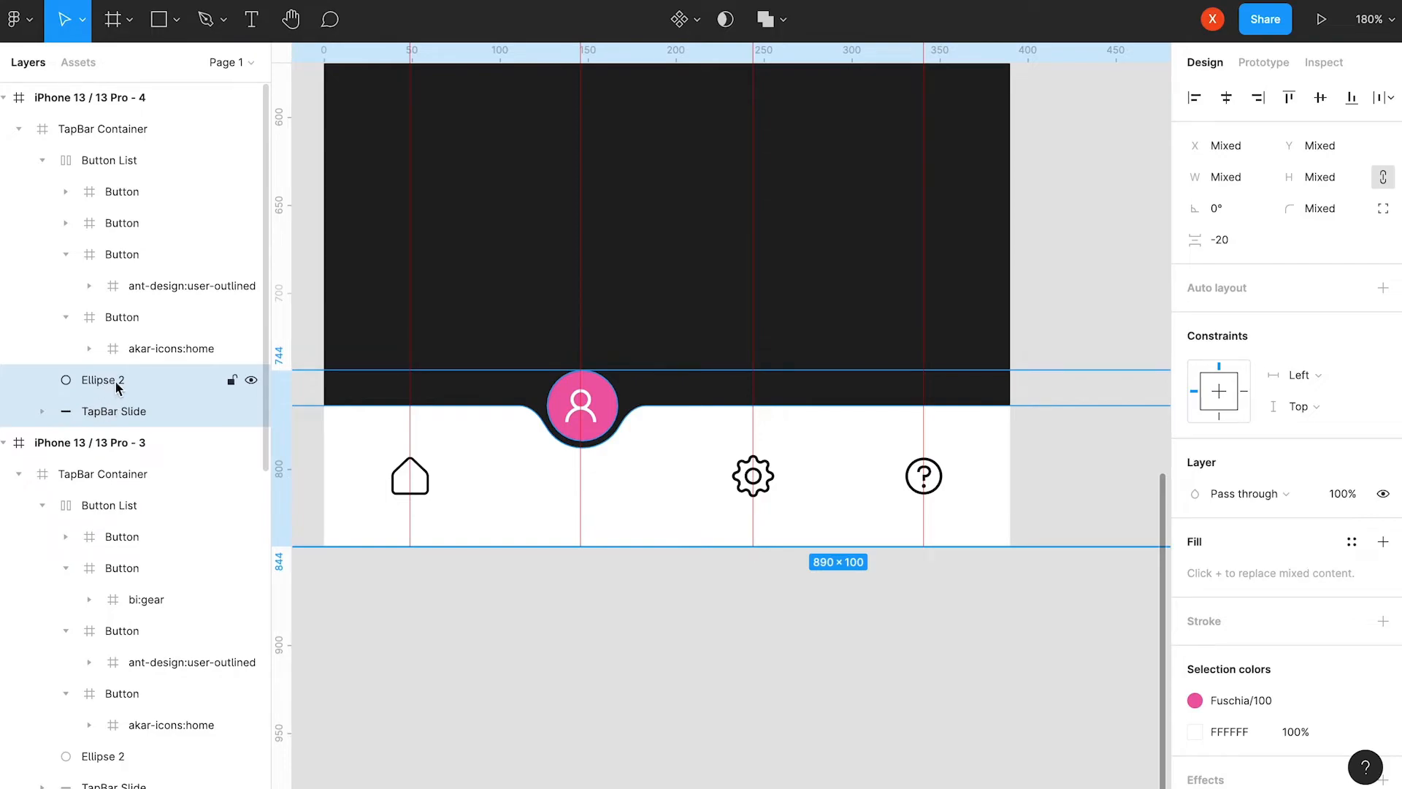
pyautogui.hotkey('shift', 'Right')
pyautogui.hotkey('shift', 'Right')
pyautogui.hotkey('shift', 'Right')
pyautogui.hotkey('shift', 'Right')
pyautogui.hotkey('shift', 'Right')
pyautogui.hotkey('shift', 'Right')
pyautogui.hotkey('shift', 'Right')
pyautogui.hotkey('shift', 'Right')
pyautogui.hotkey('shift', 'Right')
pyautogui.hotkey('shift', 'Right')
pyautogui.hotkey('shift', 'Right')
pyautogui.hotkey('shift', 'Right')
pyautogui.hotkey('shift', 'Right')
pyautogui.hotkey('shift', 'Right')
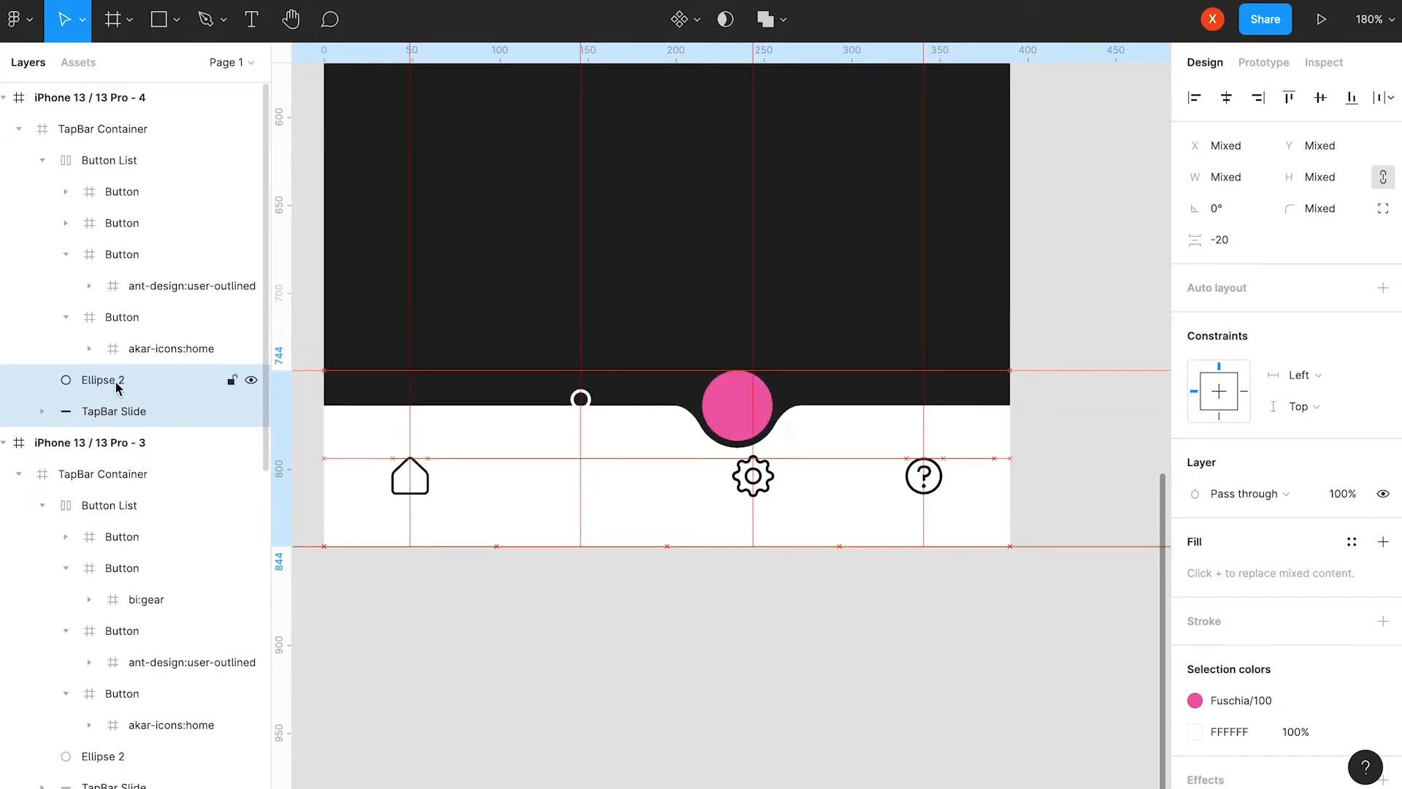
pyautogui.hotkey('shift', 'Right')
pyautogui.hotkey('shift', 'Right')
pyautogui.hotkey('shift', 'Right')
pyautogui.hotkey('shift', 'Right')
pyautogui.hotkey('shift', 'Right')
pyautogui.hotkey('shift', 'Right')
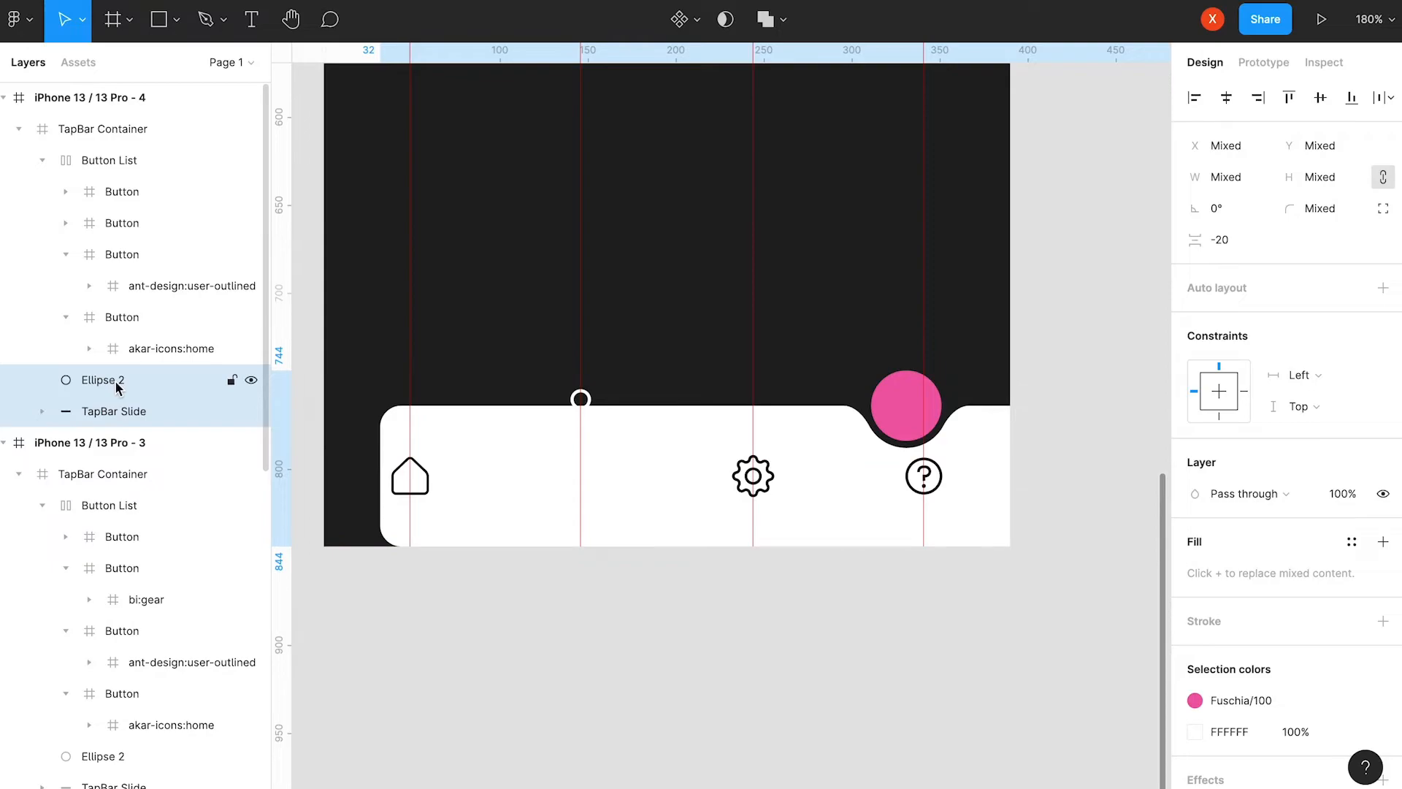
pyautogui.press('super+z')
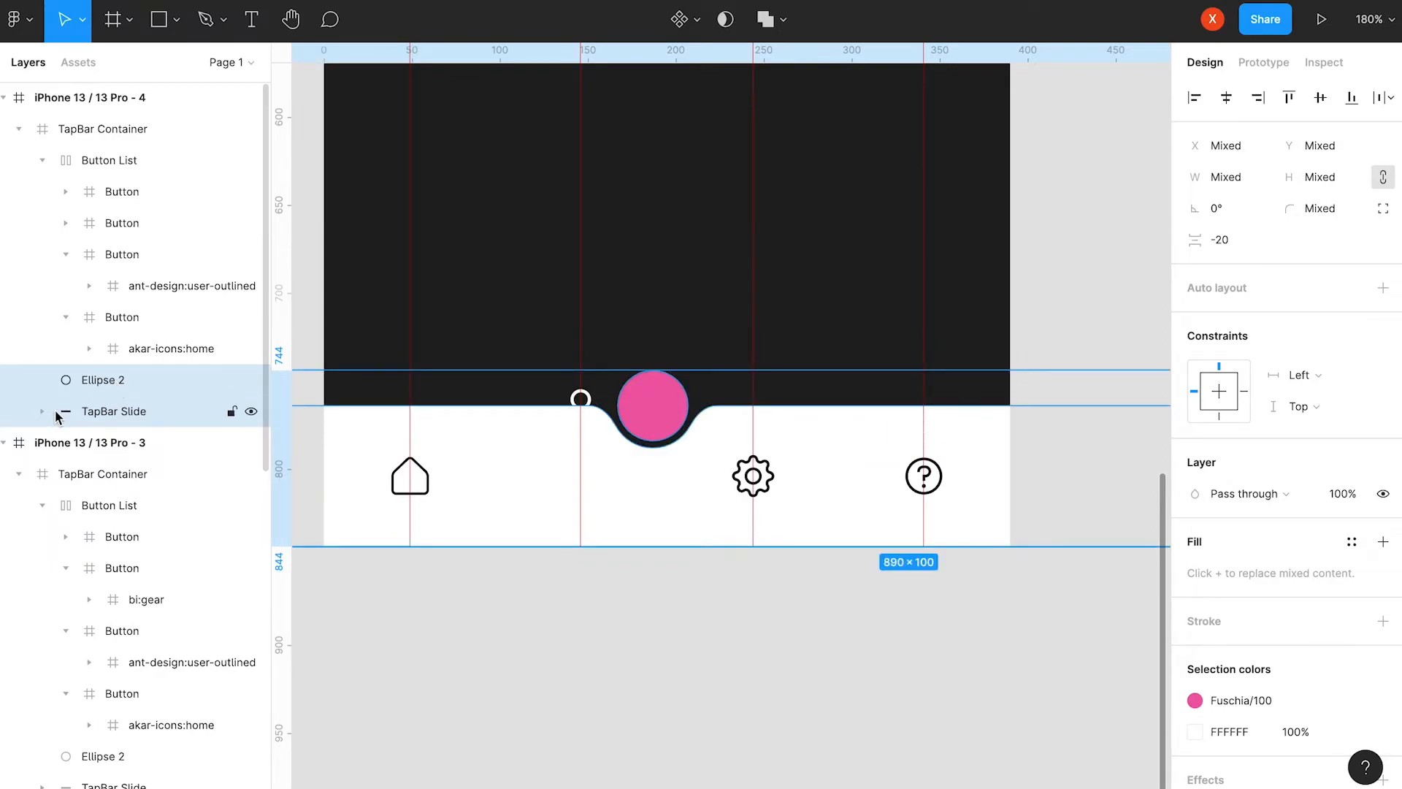
pyautogui.scroll(-5, 739, 327)
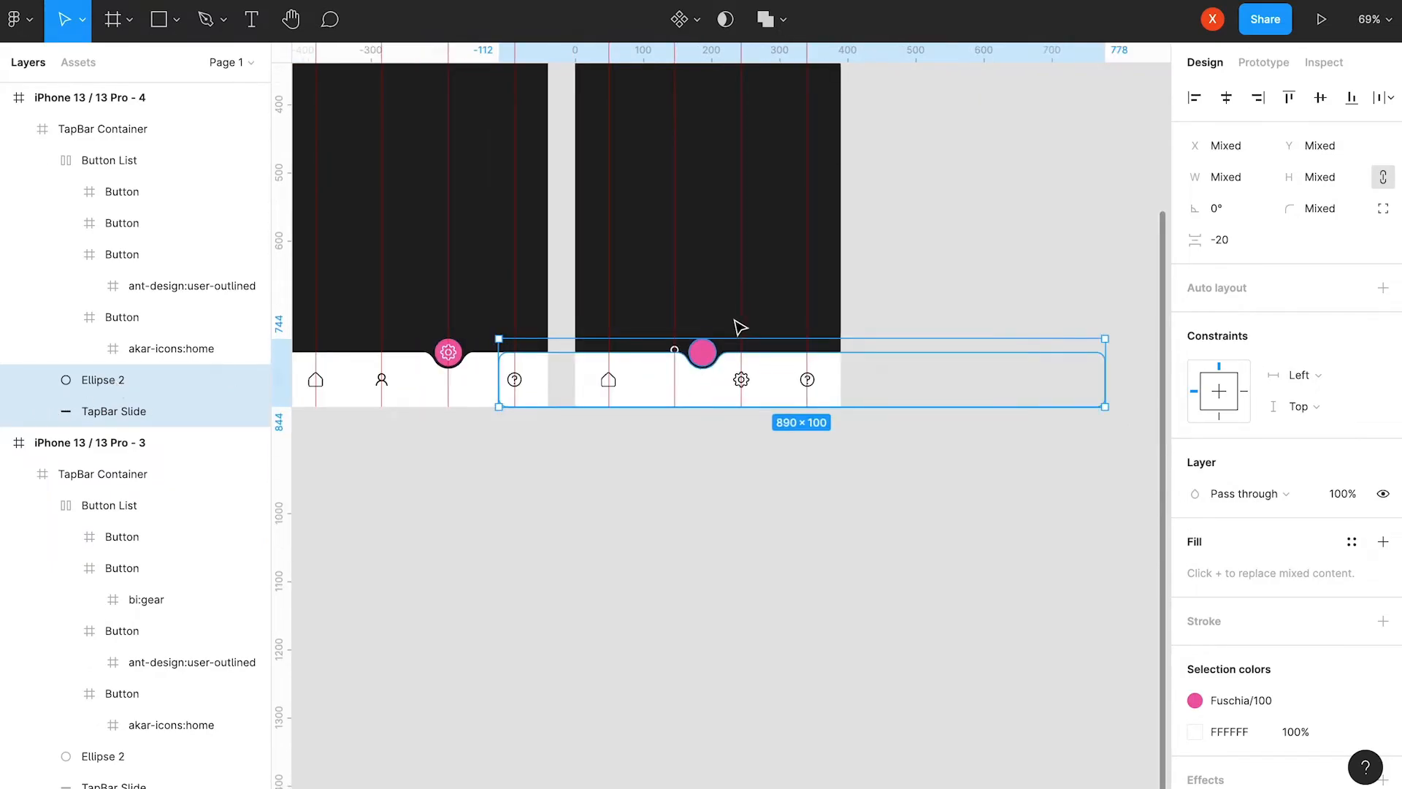
pyautogui.hotkey('shift', 'Right')
pyautogui.hotkey('shift', 'Right')
pyautogui.hotkey('shift', 'Right')
pyautogui.hotkey('shift', 'Right')
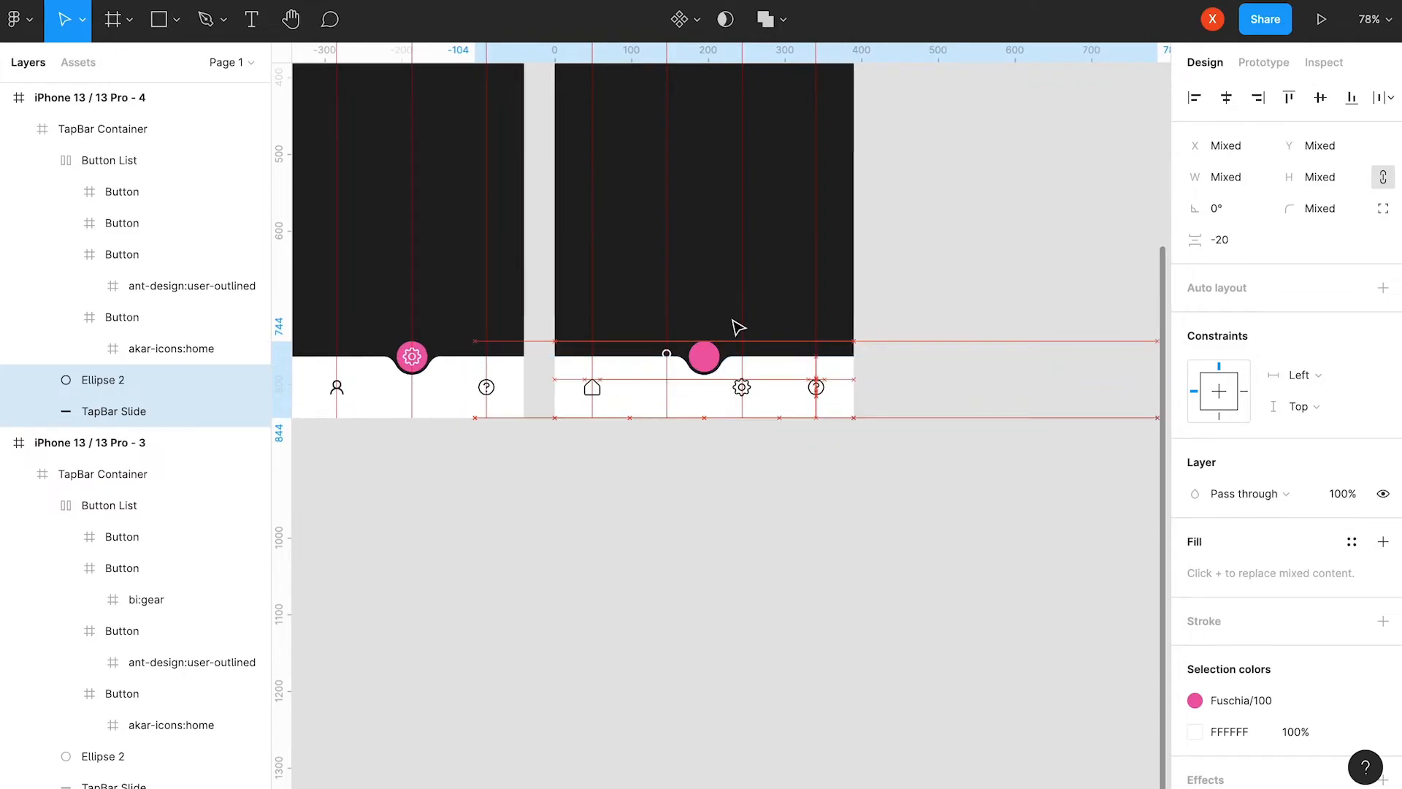
pyautogui.hotkey('shift', 'Right')
pyautogui.hotkey('shift', 'Right')
pyautogui.hotkey('shift', 'Right')
pyautogui.hotkey('shift', 'Right')
pyautogui.hotkey('shift', 'Right')
pyautogui.hotkey('shift', 'Right')
pyautogui.hotkey('shift', 'Right')
pyautogui.hotkey('shift', 'Right')
pyautogui.hotkey('shift', 'Right')
pyautogui.hotkey('shift', 'Right')
pyautogui.hotkey('shift', 'Right')
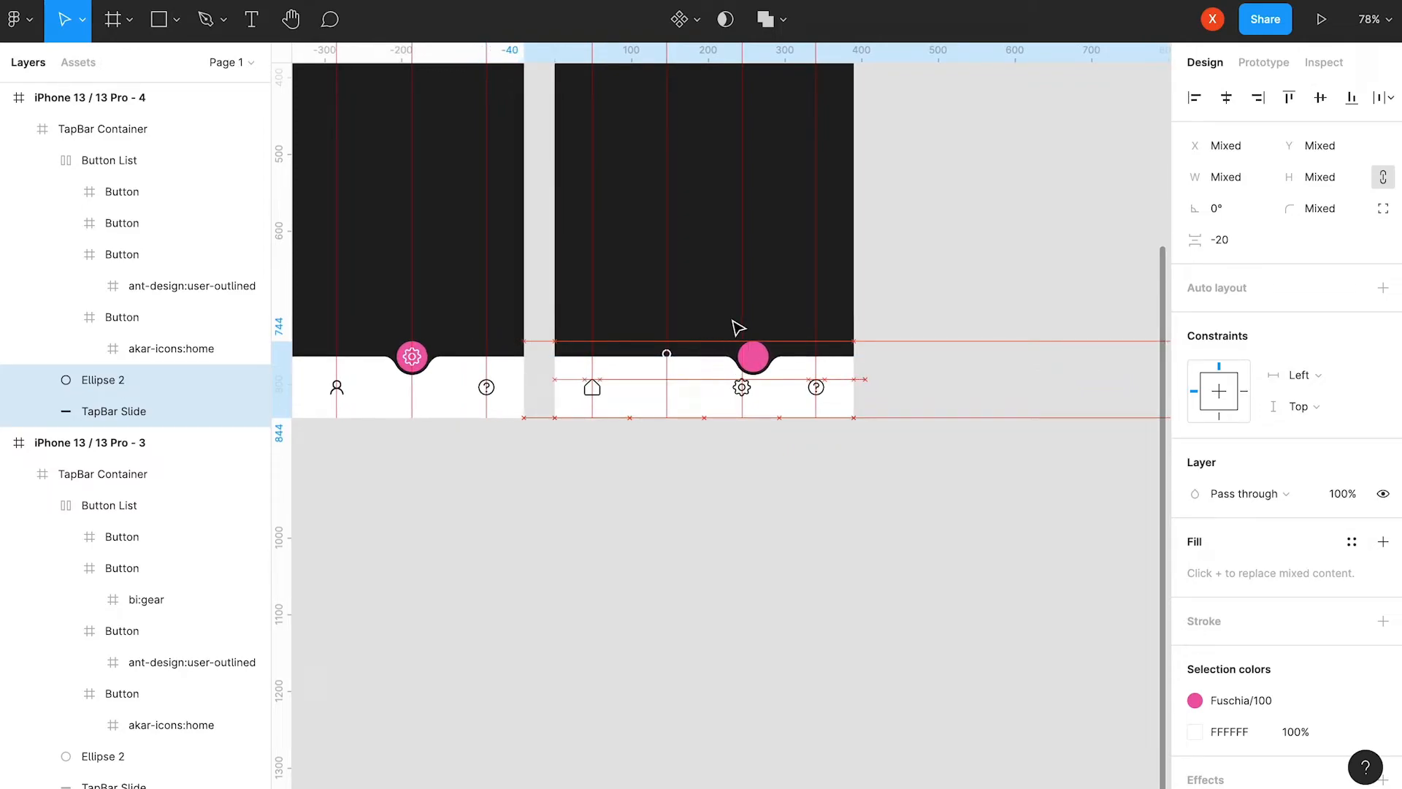
pyautogui.press('Right')
pyautogui.press('Left')
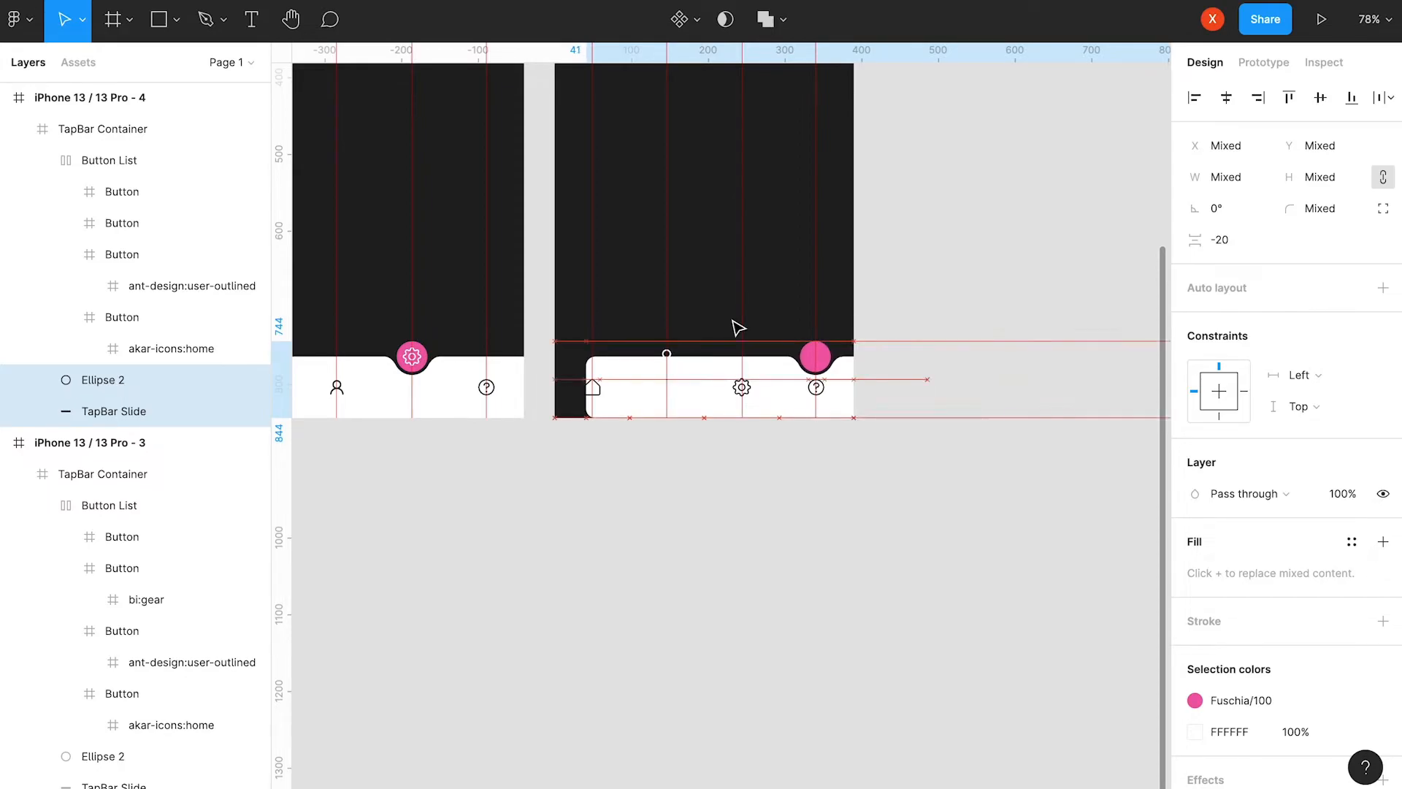
# Extend Rectangle 1 inside the fourth frame's TapBar Slide leftward to X -25, making it 956 wide, to fill the bar's gap.
pyautogui.click(61, 414)
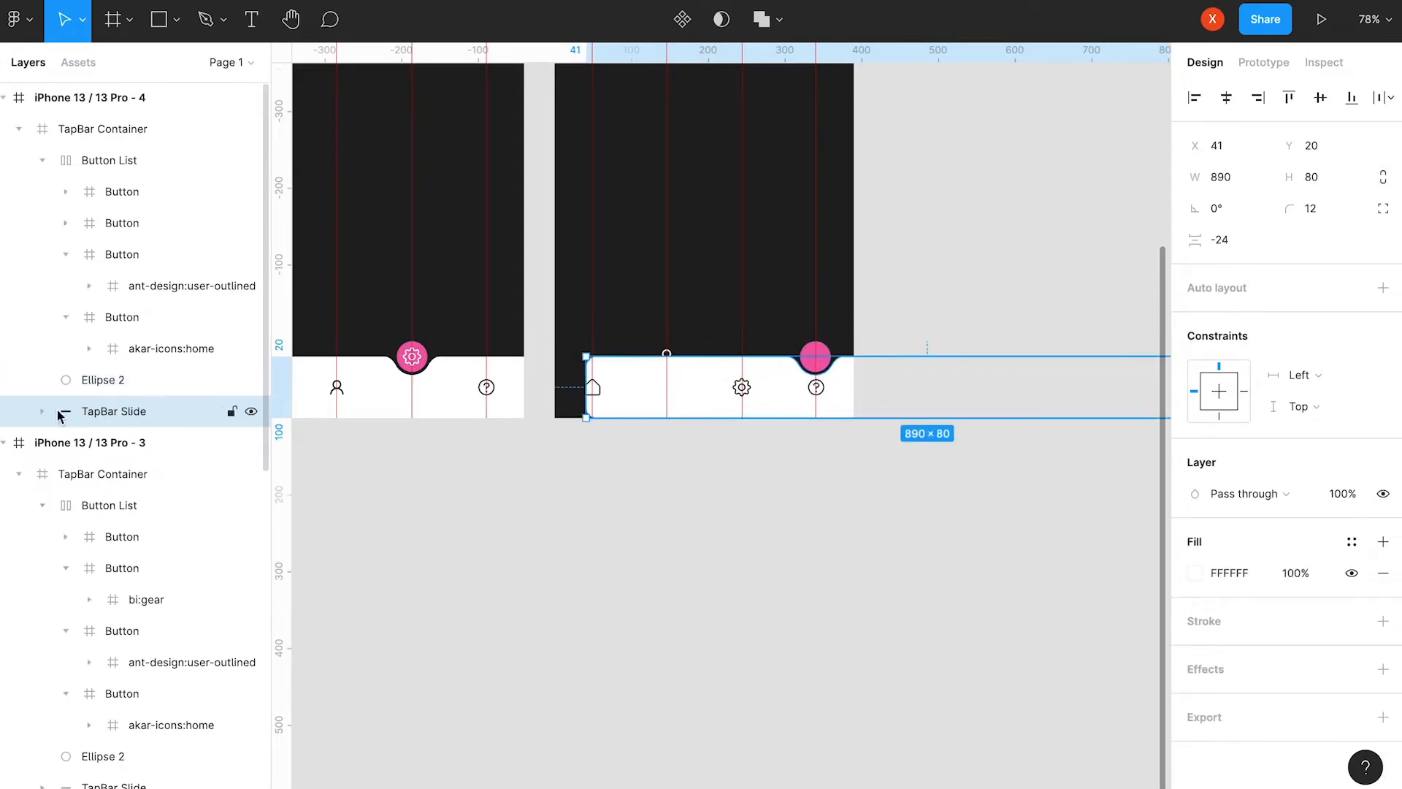
pyautogui.click(42, 412)
pyautogui.click(111, 480)
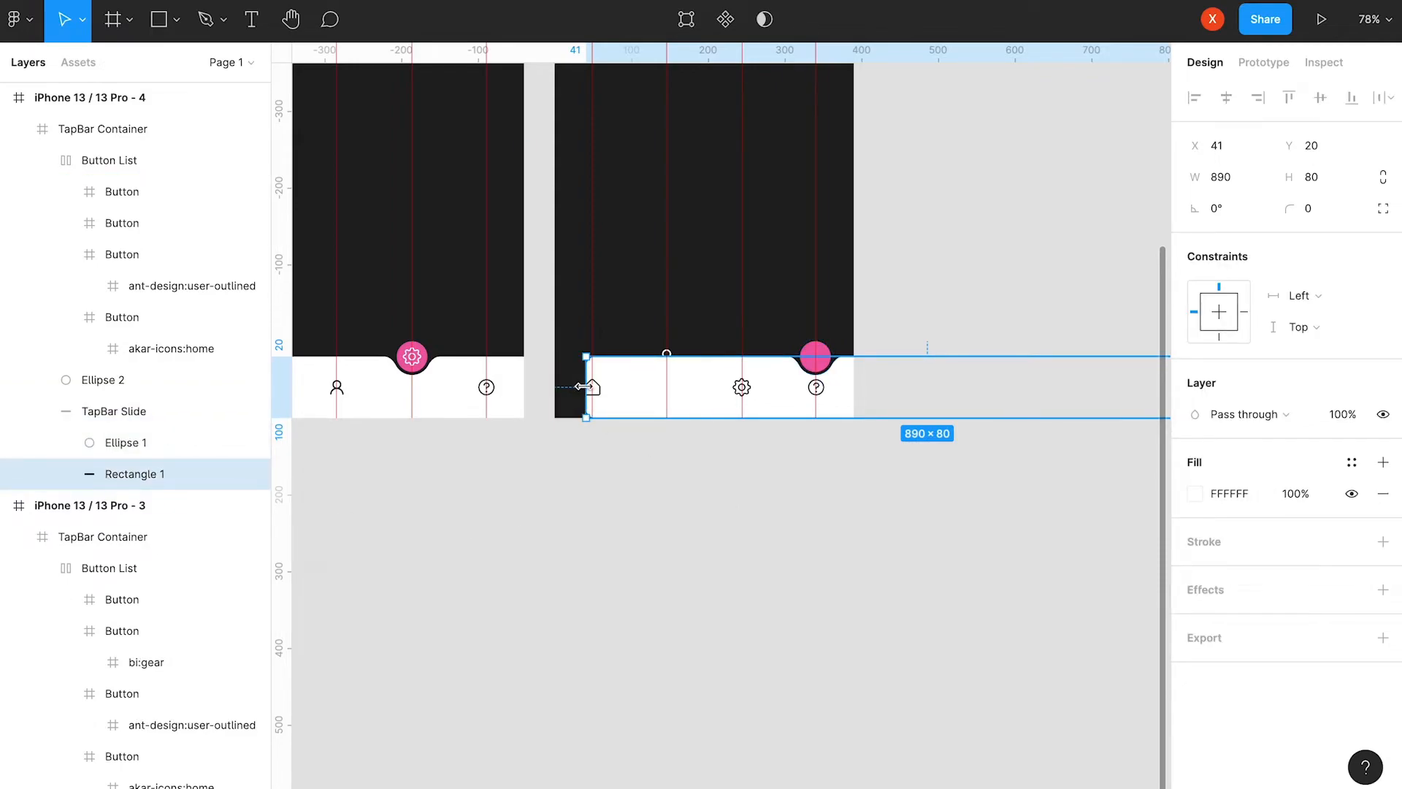
pyautogui.moveTo(572, 386); pyautogui.dragTo(534, 388)
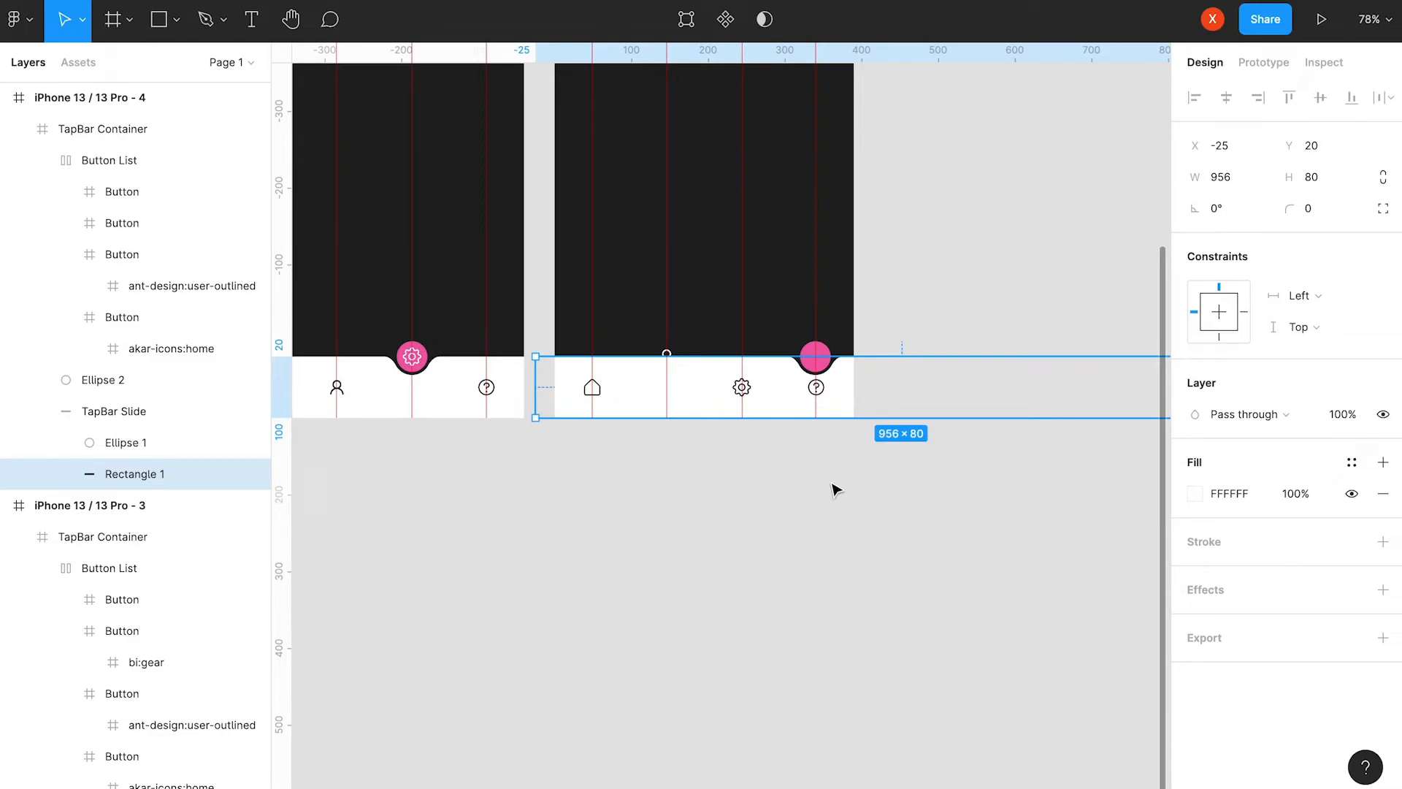
pyautogui.moveTo(907, 490); pyautogui.dragTo(845, 473)
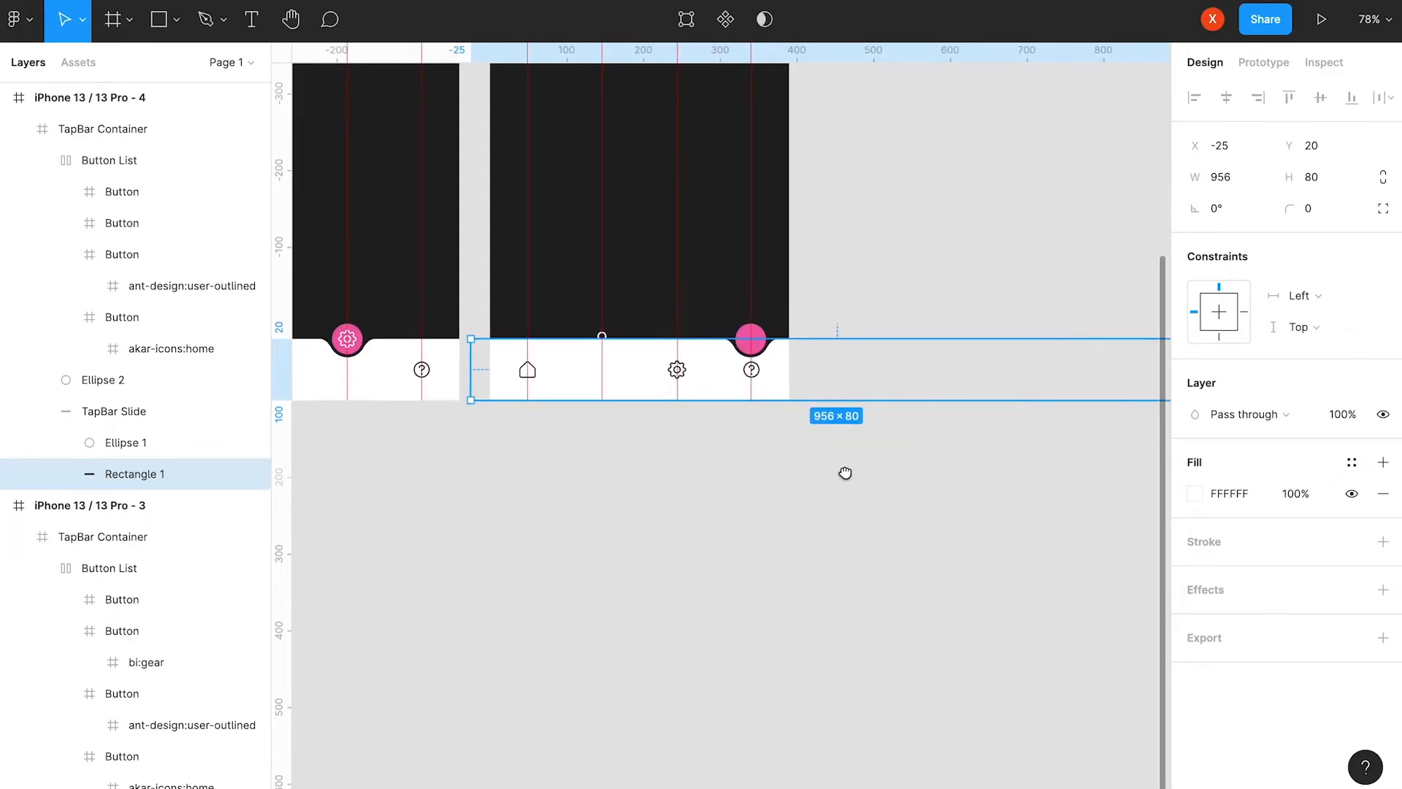
pyautogui.click(613, 494)
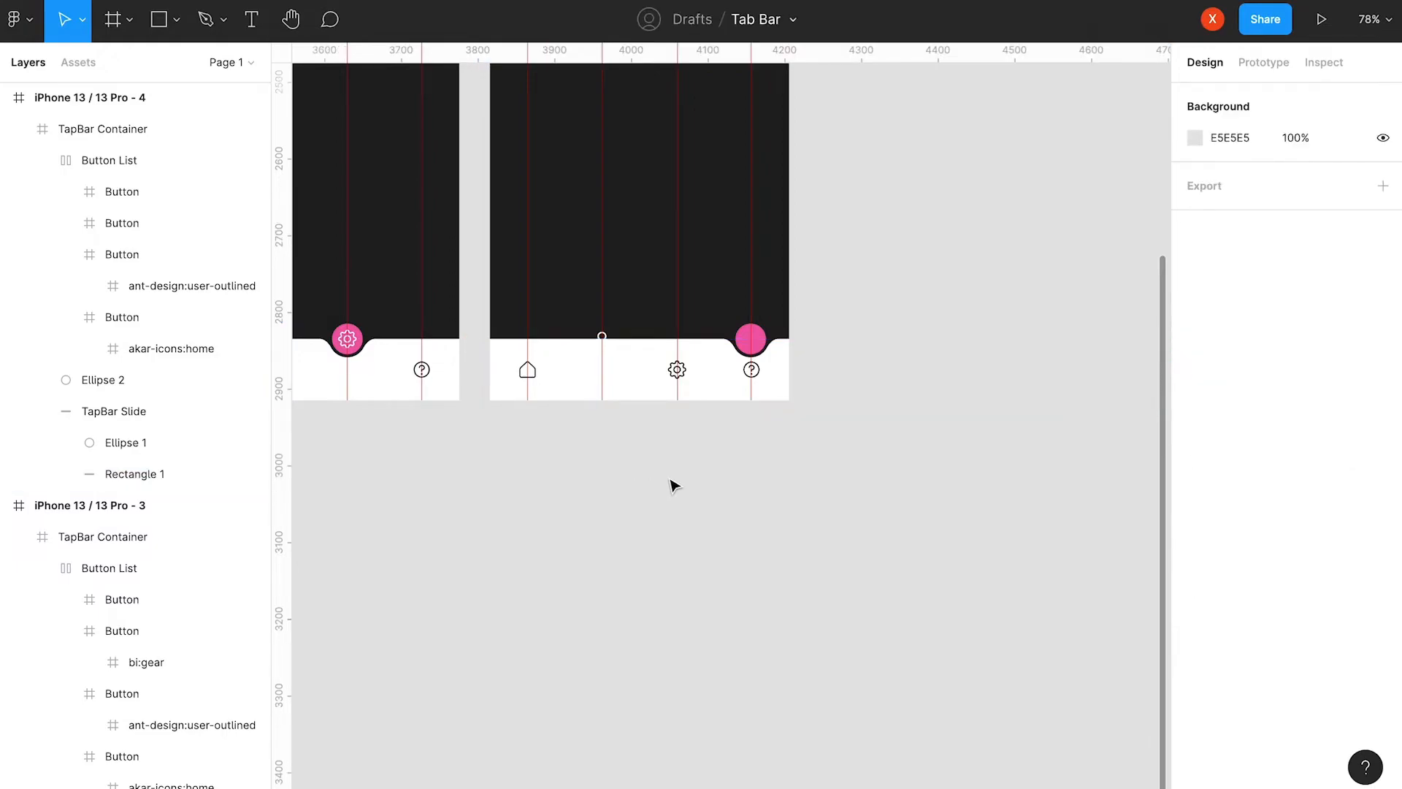
# Link the first frame's help button to iPhone 13 / 13 Pro - 4 on tap with Smart animate.
pyautogui.moveTo(627, 464); pyautogui.dragTo(848, 594)
pyautogui.scroll(2, 598, 485)
pyautogui.scroll(-5, 598, 484)
pyautogui.click(600, 491)
pyautogui.scroll(5, 600, 491)
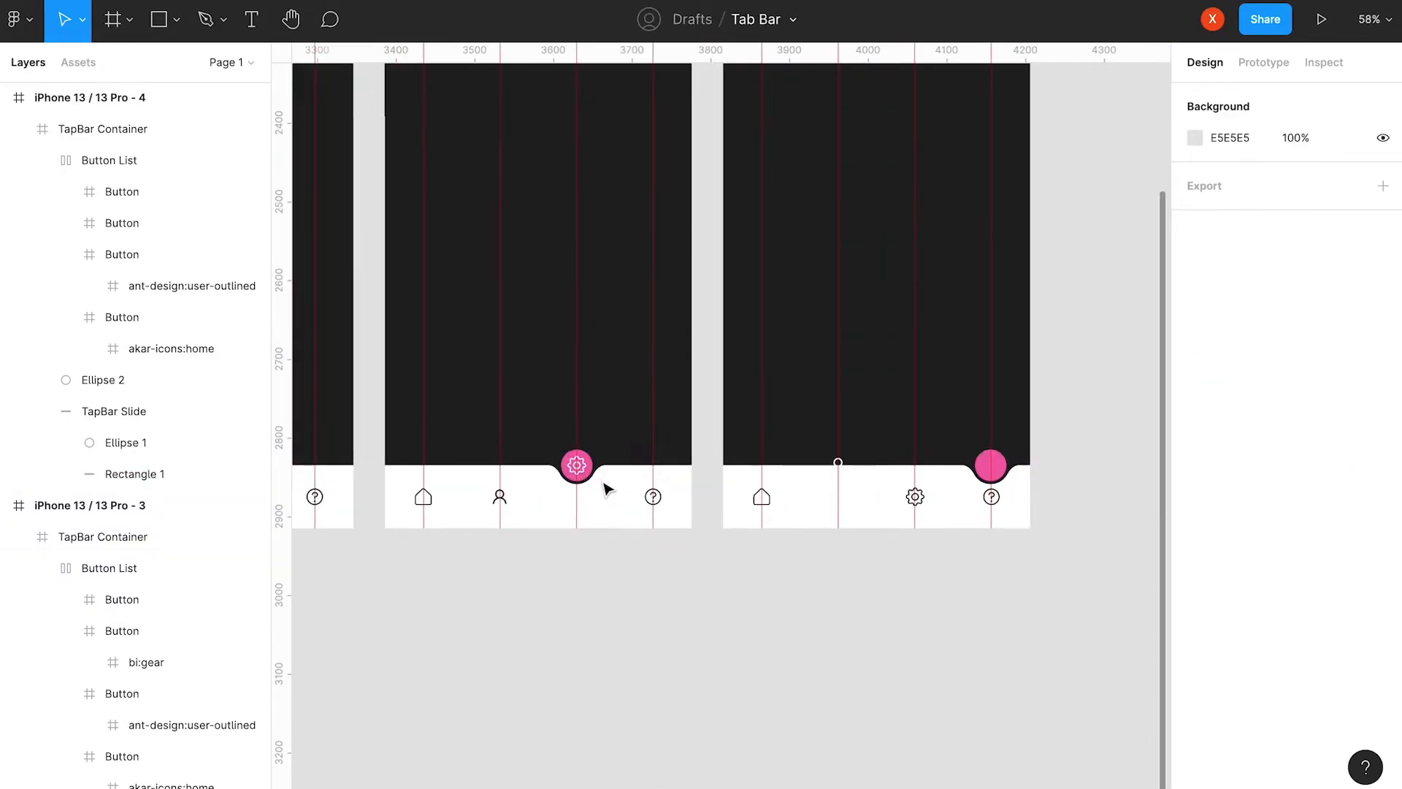
pyautogui.scroll(-2, 556, 487)
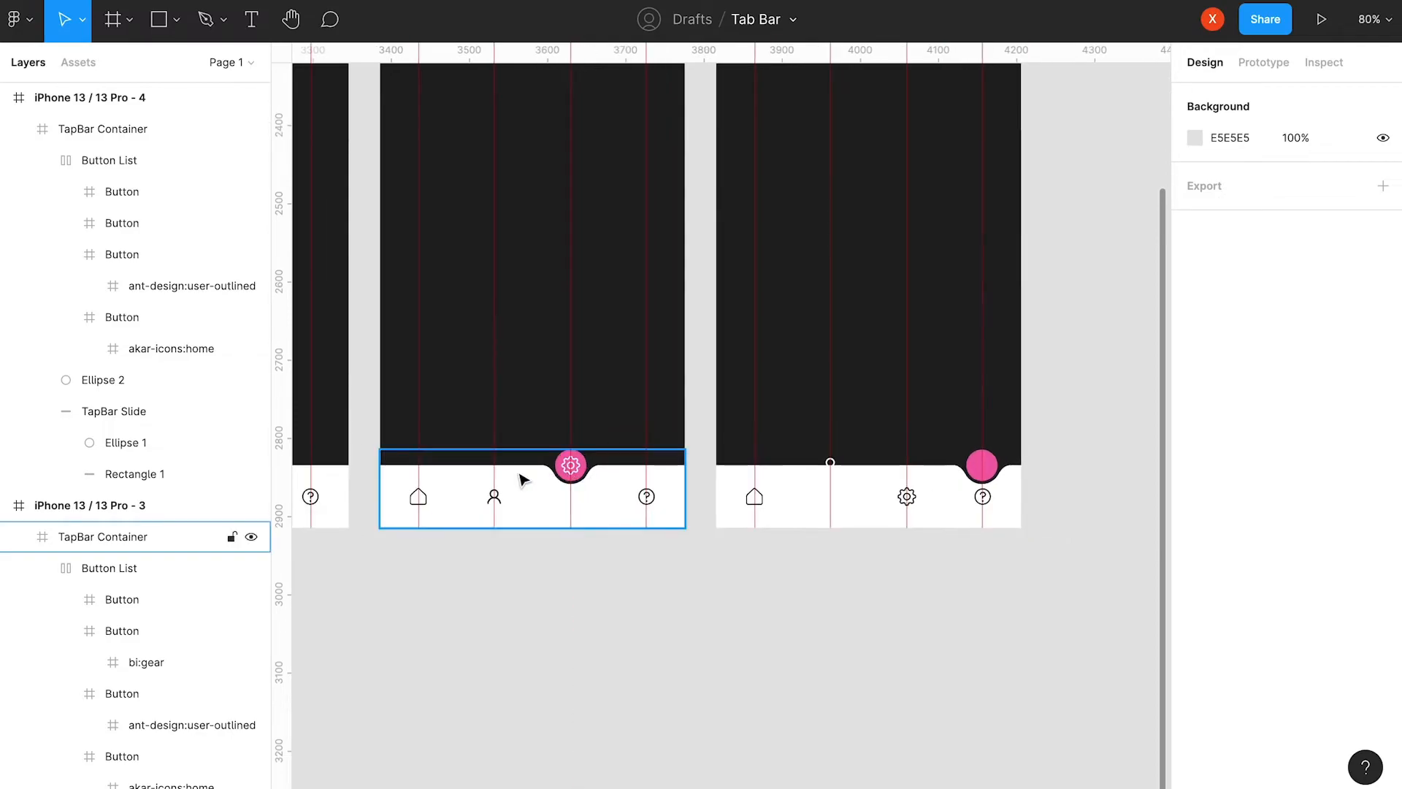
pyautogui.moveTo(684, 478); pyautogui.dragTo(942, 454)
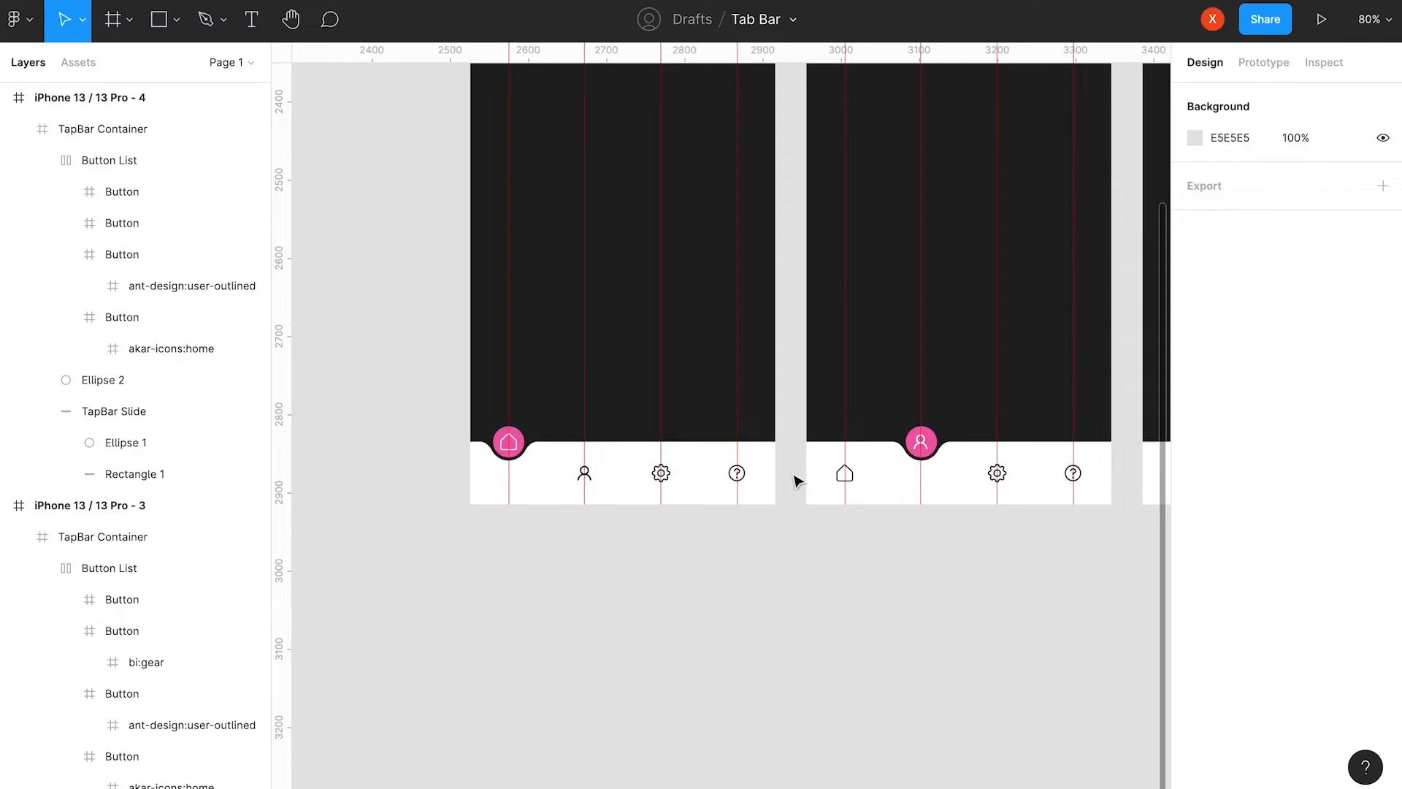
pyautogui.keyDown('ctrl'); pyautogui.click(752, 479); pyautogui.keyUp('ctrl')
pyautogui.scroll(-2, 796, 471)
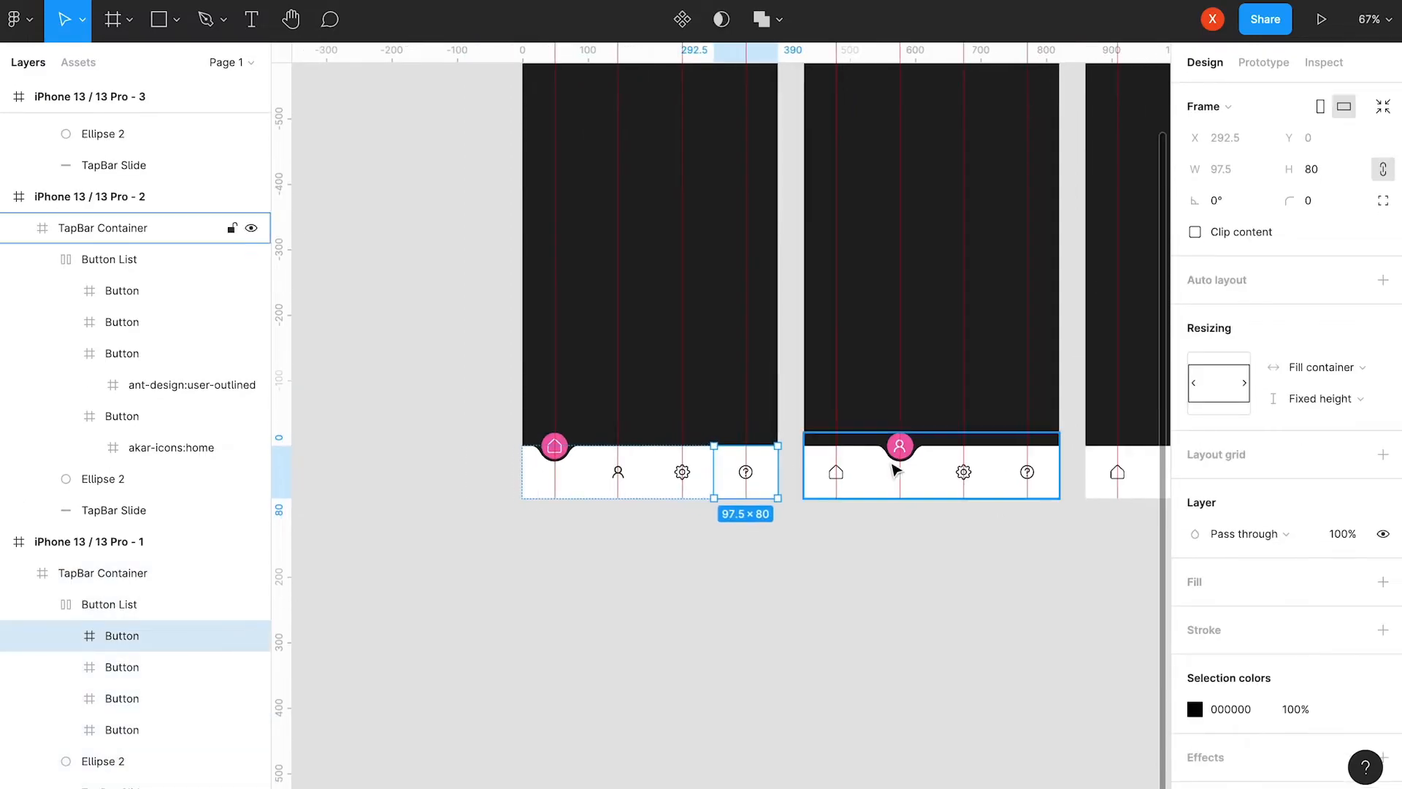
pyautogui.moveTo(926, 464); pyautogui.dragTo(701, 475)
pyautogui.scroll(-2, 709, 467)
pyautogui.click(1263, 62)
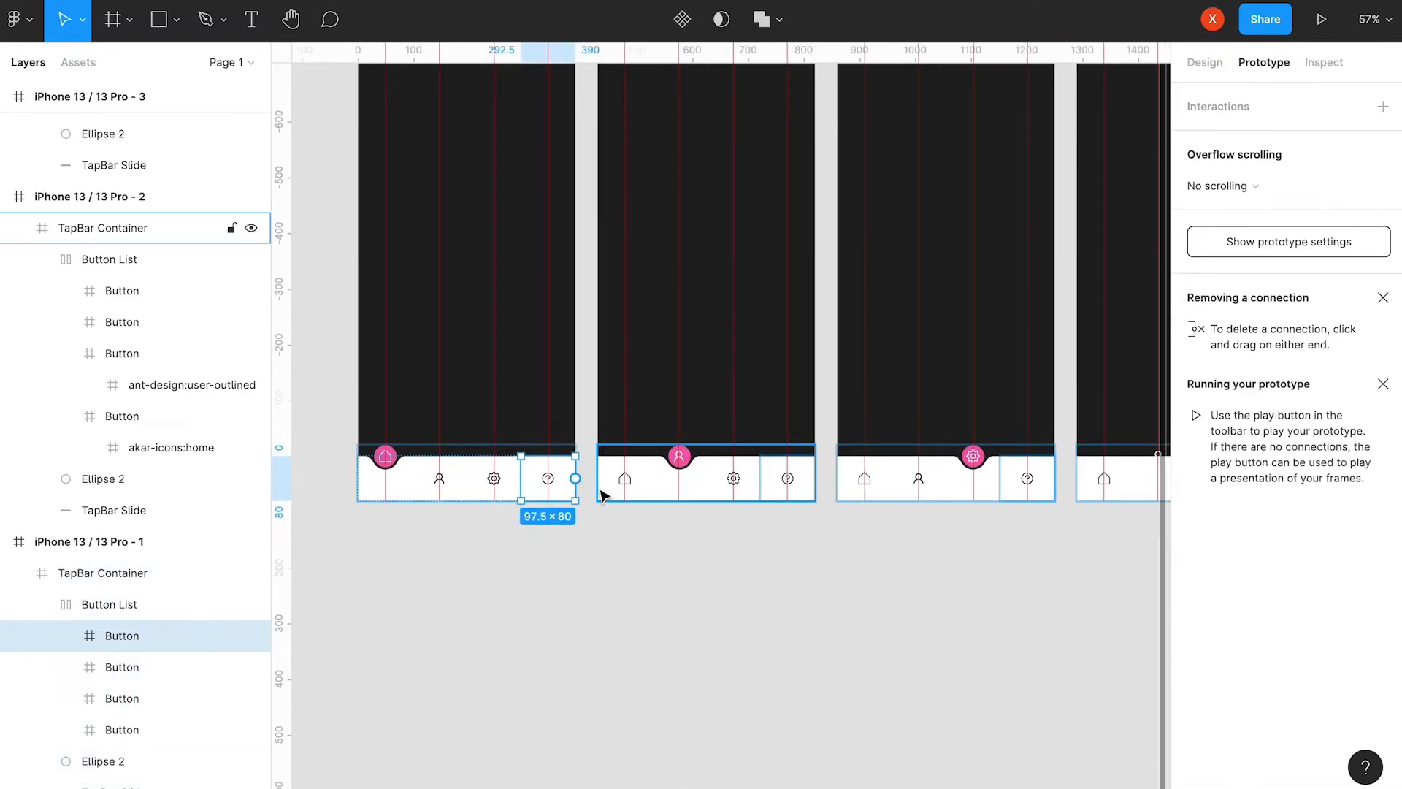
pyautogui.moveTo(577, 479); pyautogui.dragTo(1139, 444)
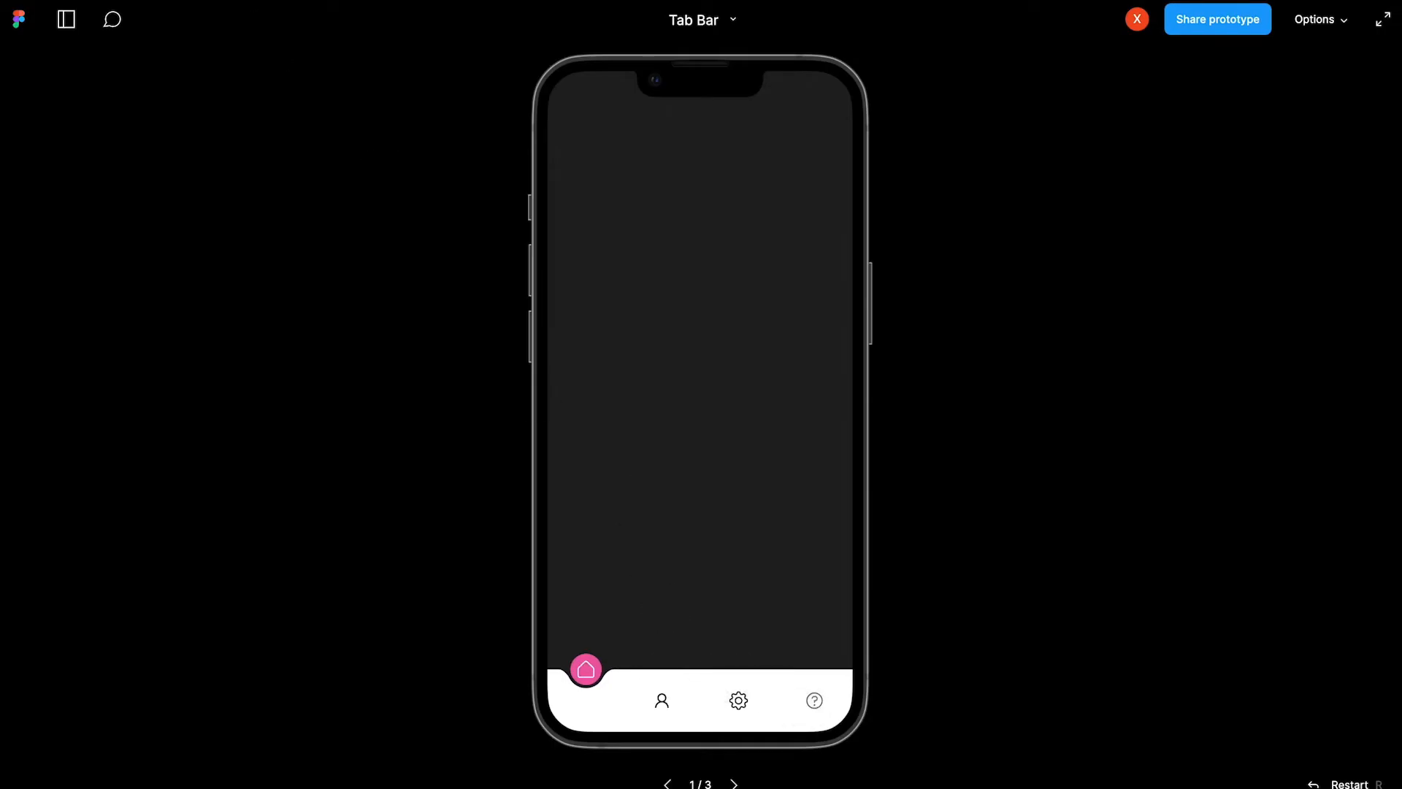
# Test the help tab's transition from the first screen several times in the prototype preview, restarting the flow between tries.
pyautogui.click(814, 719)
pyautogui.press('r')
pyautogui.click(801, 717)
pyautogui.press('r')
pyautogui.click(821, 715)
pyautogui.press('r')
pyautogui.click(818, 723)
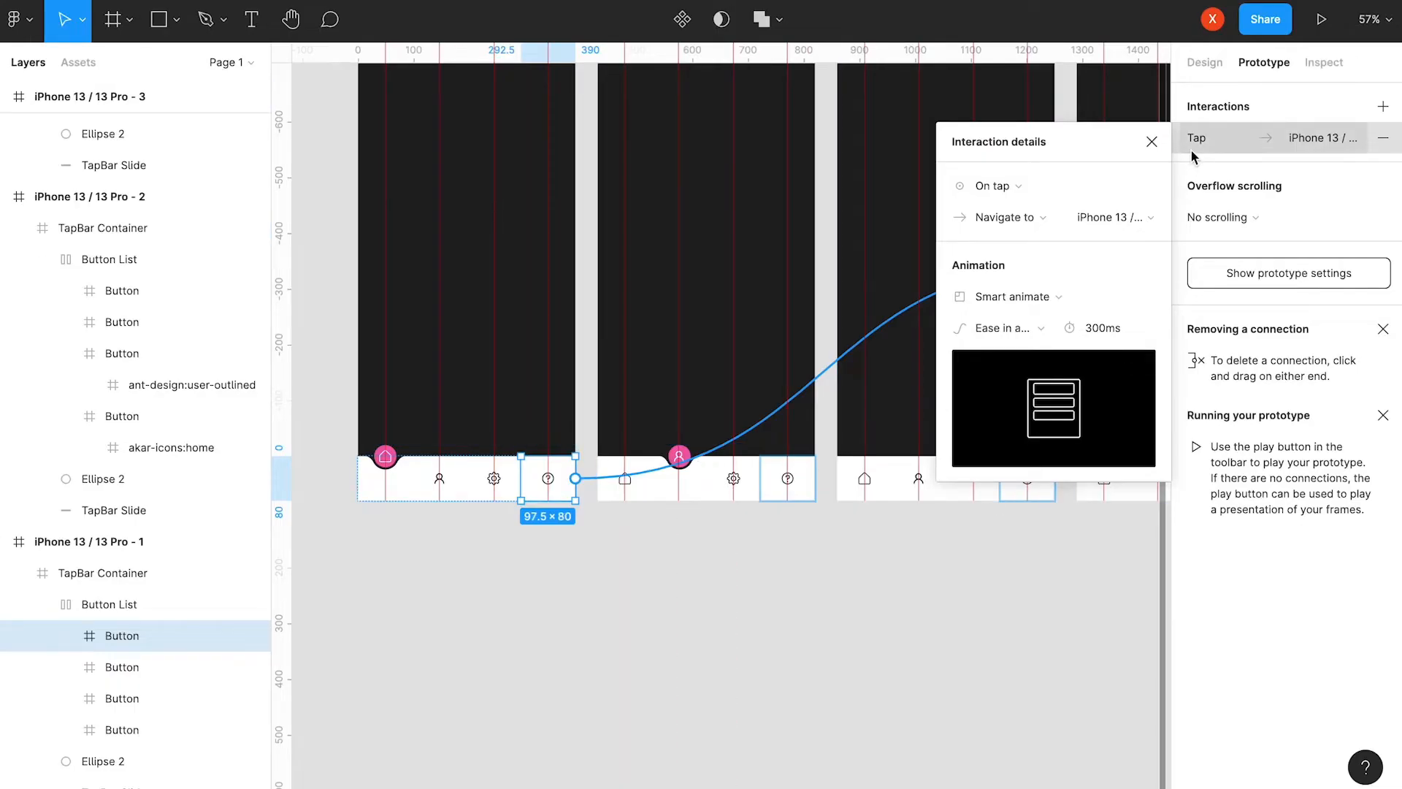
pyautogui.click(1190, 146)
# Lower the fourth frame's user icon to Y 28 in the white bar and colour it black, 000000.
pyautogui.hscroll(5, 652, 478)
pyautogui.hscroll(2, 801, 460)
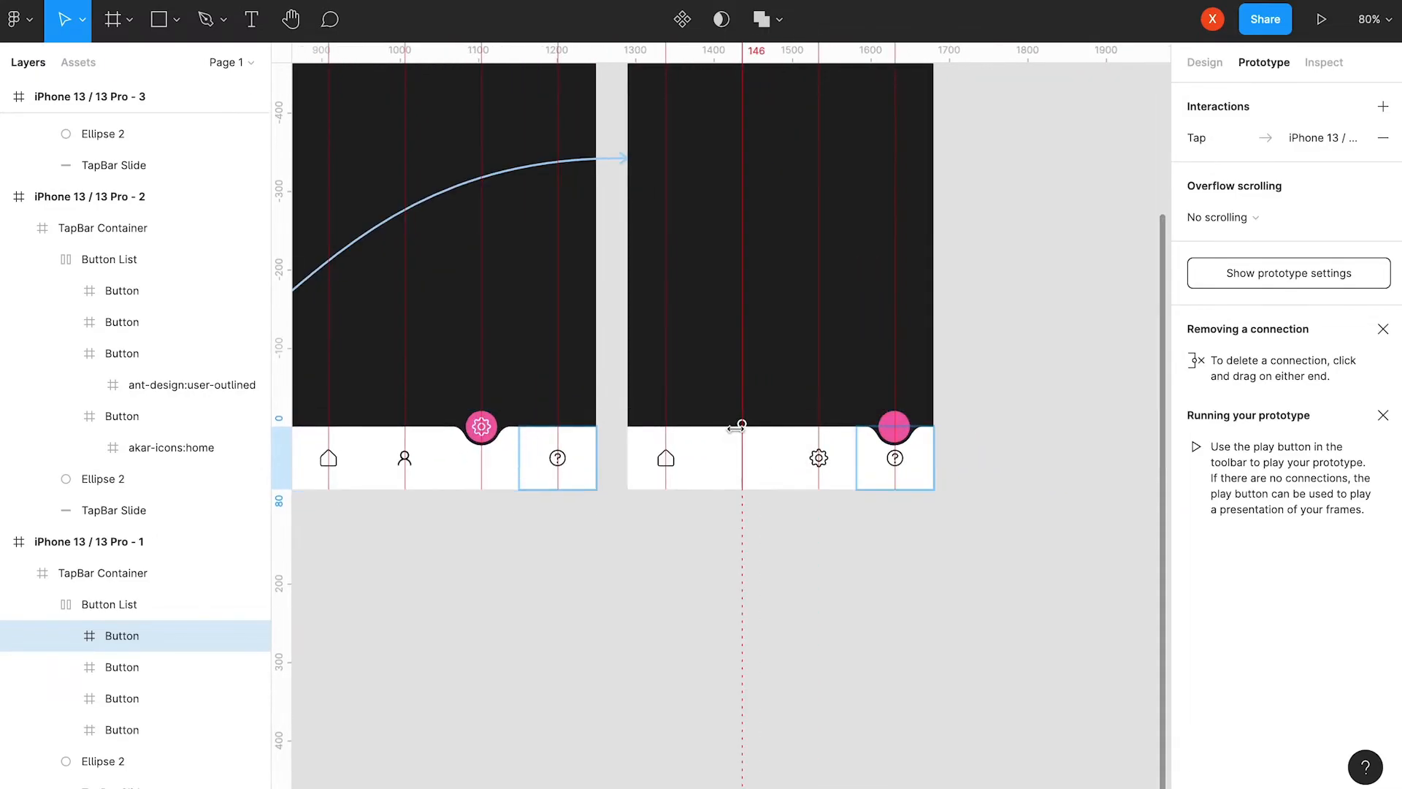
pyautogui.keyDown('ctrl'); pyautogui.scroll(10, 742, 435); pyautogui.keyUp('ctrl')
pyautogui.click(777, 422)
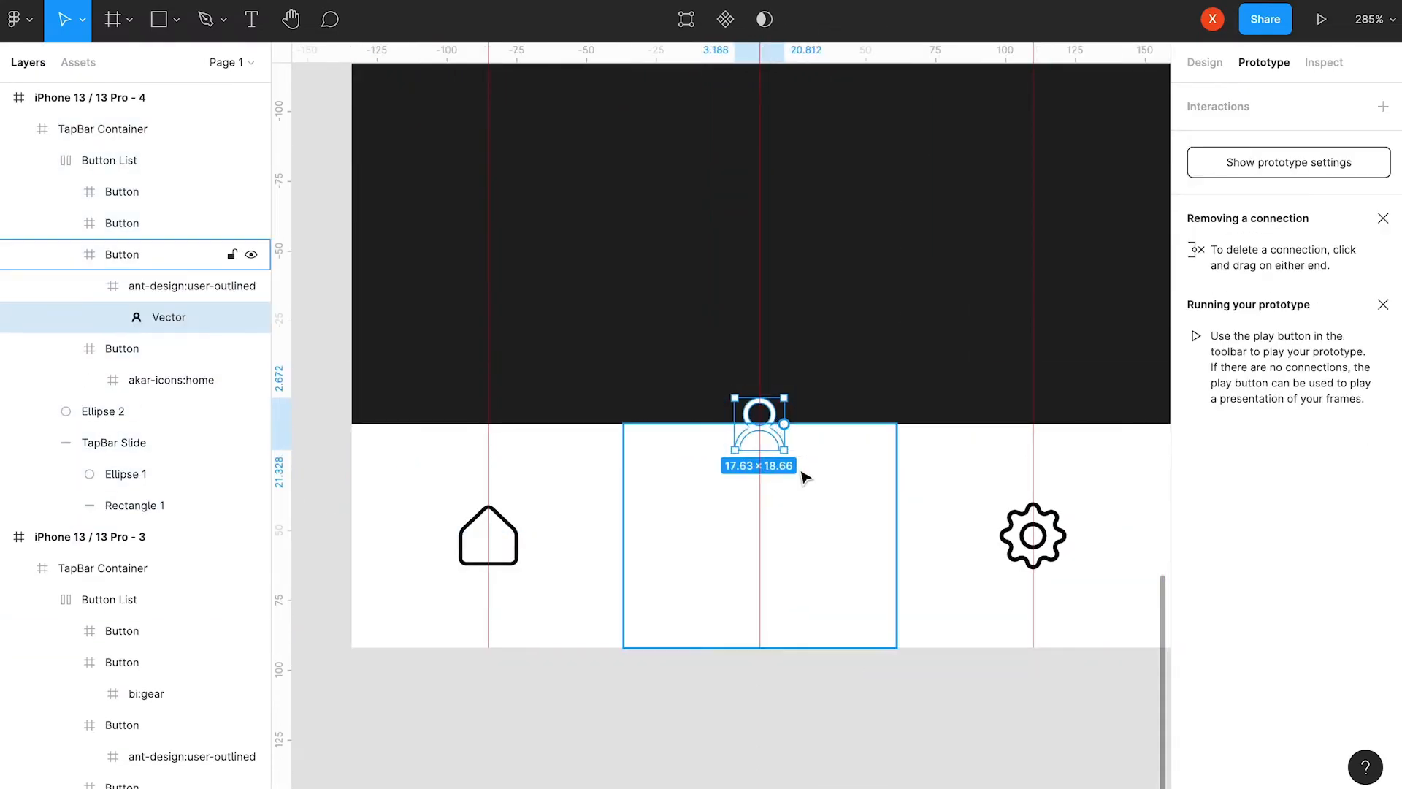
pyautogui.click(1199, 64)
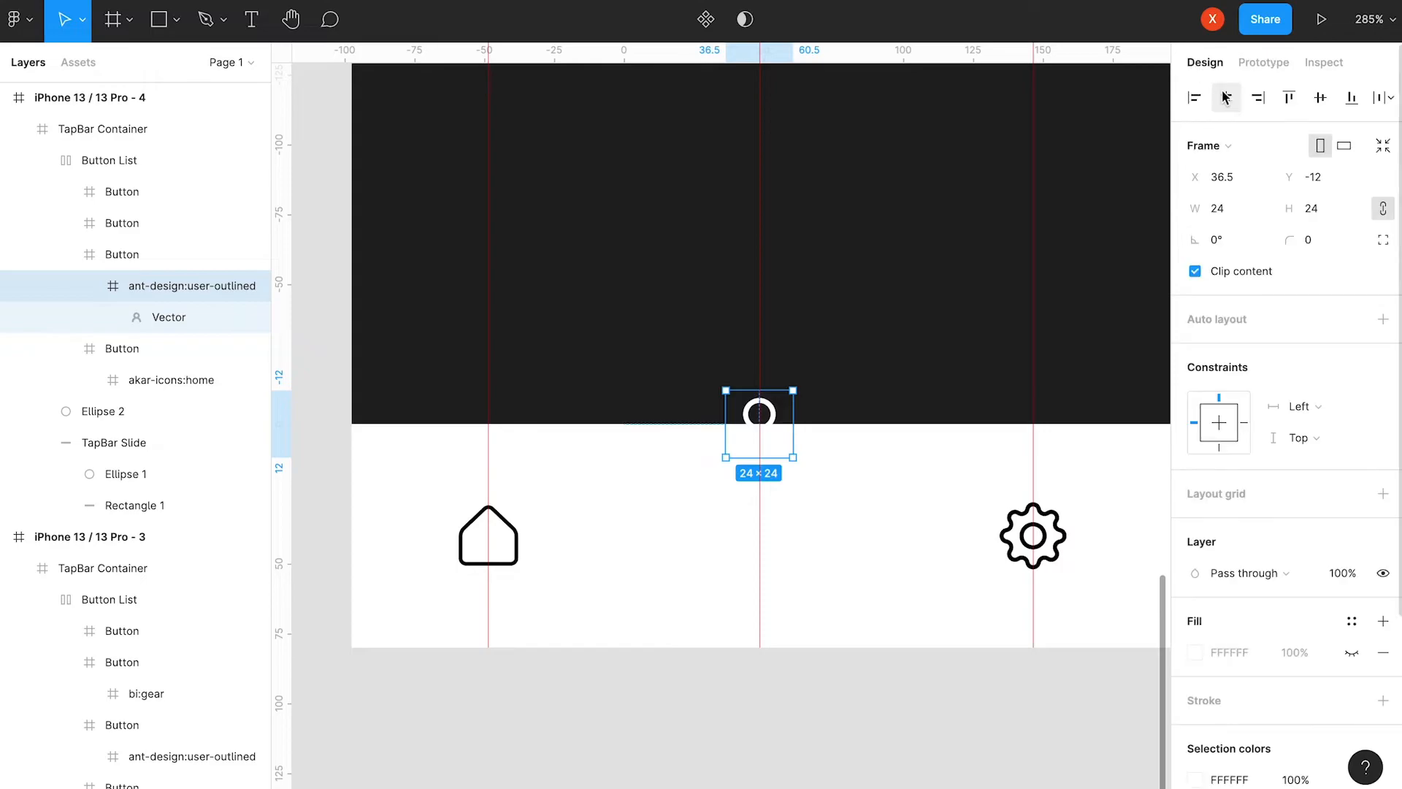
pyautogui.click(1320, 99)
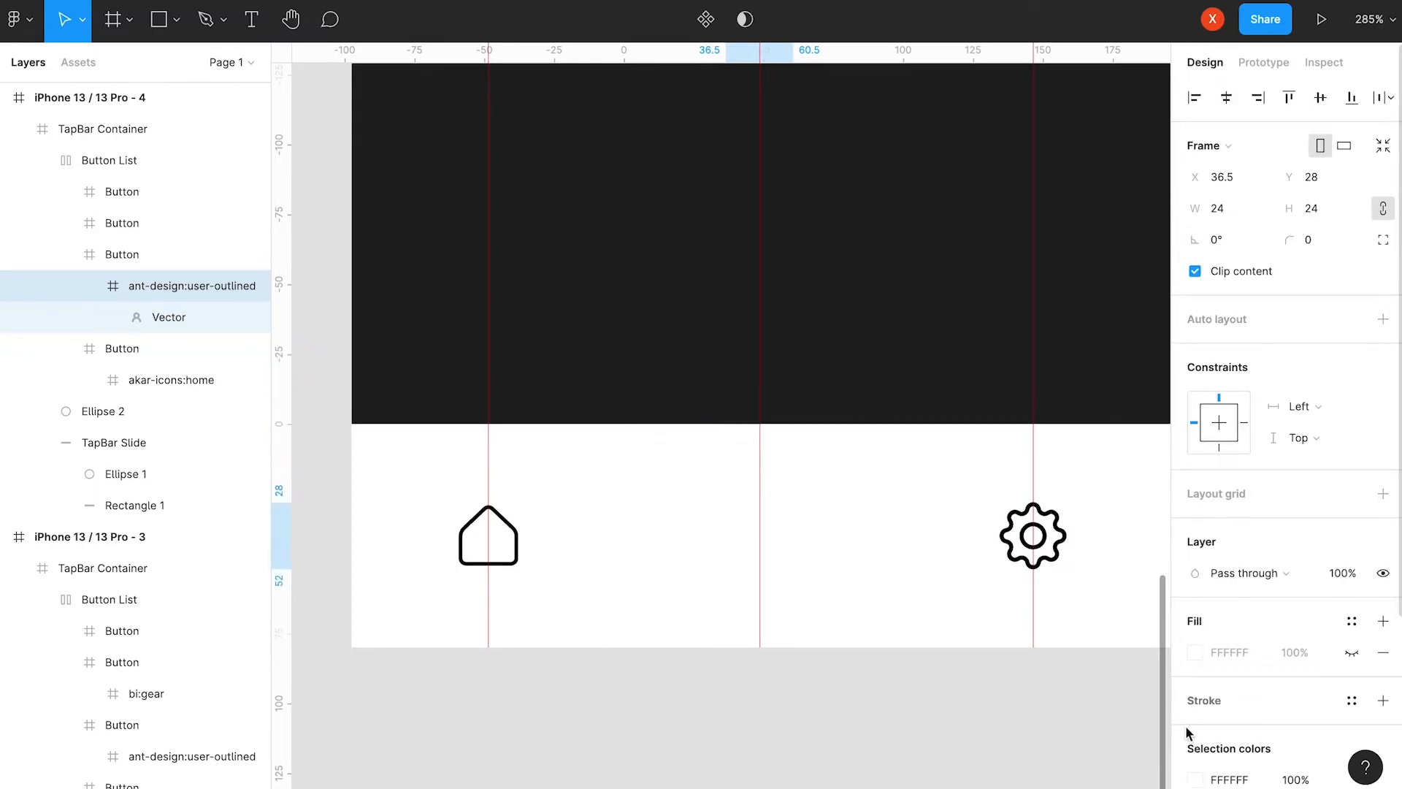
pyautogui.click(1197, 780)
pyautogui.write('000000')
pyautogui.press('Return')
pyautogui.click(1152, 298)
pyautogui.scroll(-6, 1001, 469)
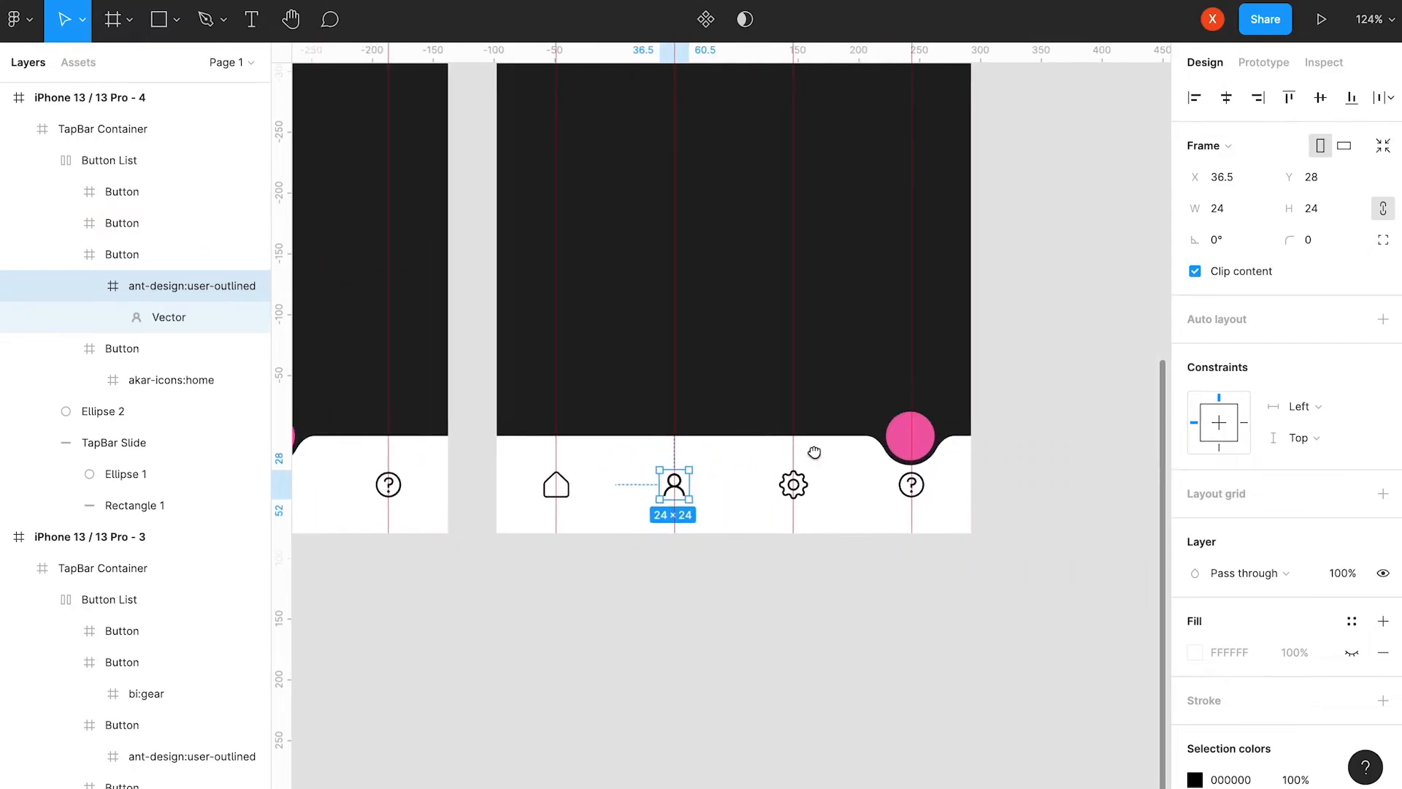
# Raise the fourth frame's help icon to Y -12 inside the pink circle.
pyautogui.scroll(4, 962, 471)
pyautogui.doubleClick(921, 483)
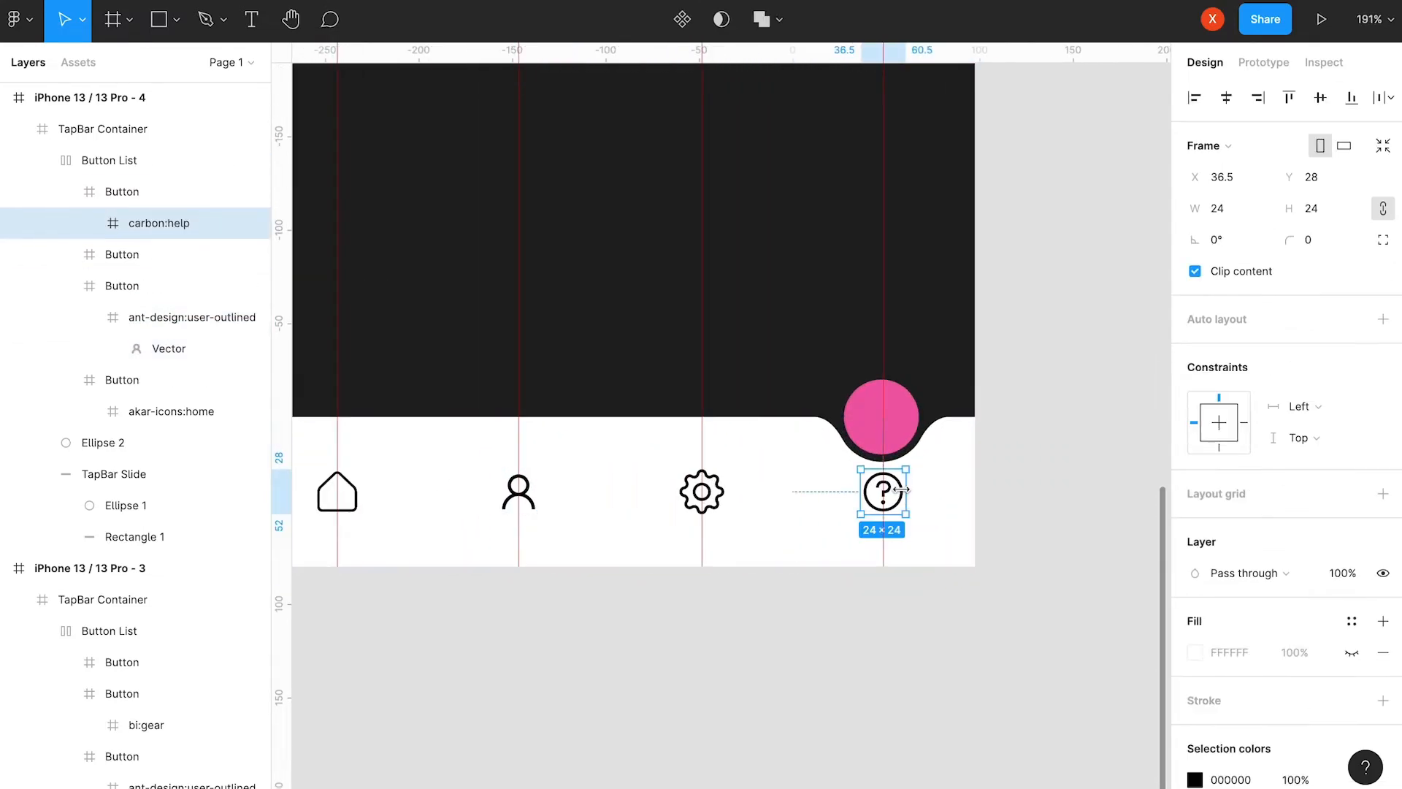
pyautogui.hotkey('shift', 'Up')
pyautogui.hotkey('shift', 'Up')
pyautogui.hotkey('shift', 'Up')
pyautogui.hotkey('shift', 'Up')
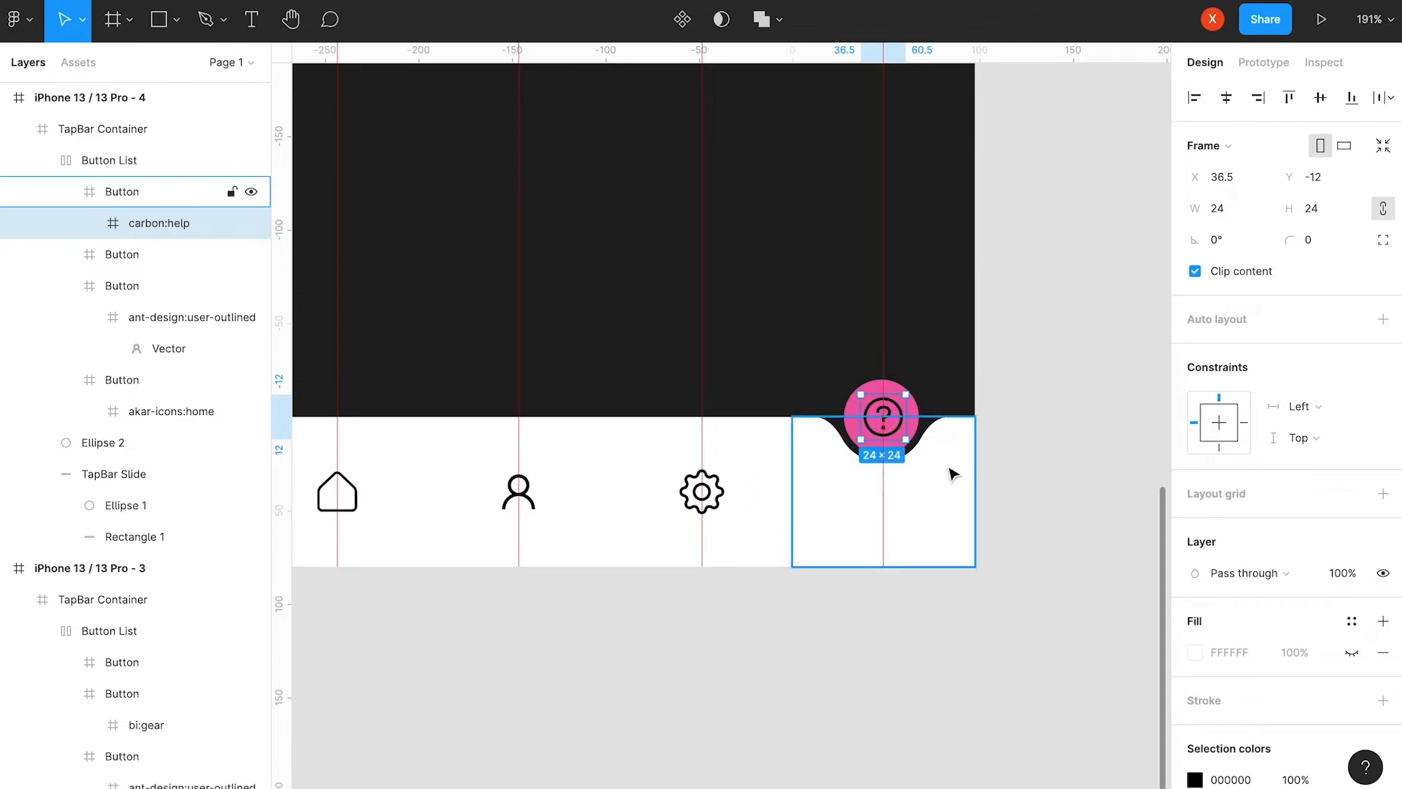
pyautogui.press('Down')
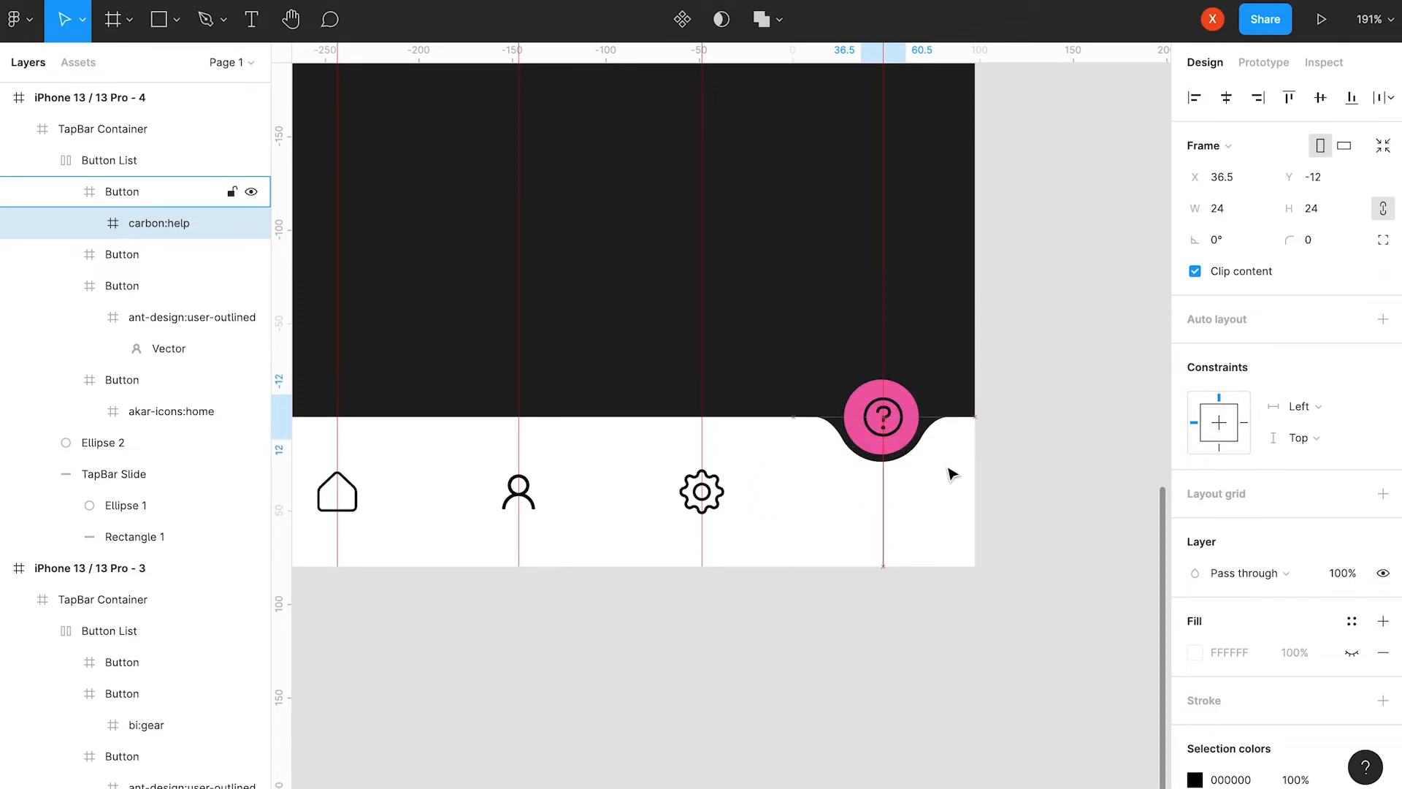
# Nudge the fourth frame's Ellipse 2 right to X 321 so it centres on the help icon.
pyautogui.scroll(6, 932, 404)
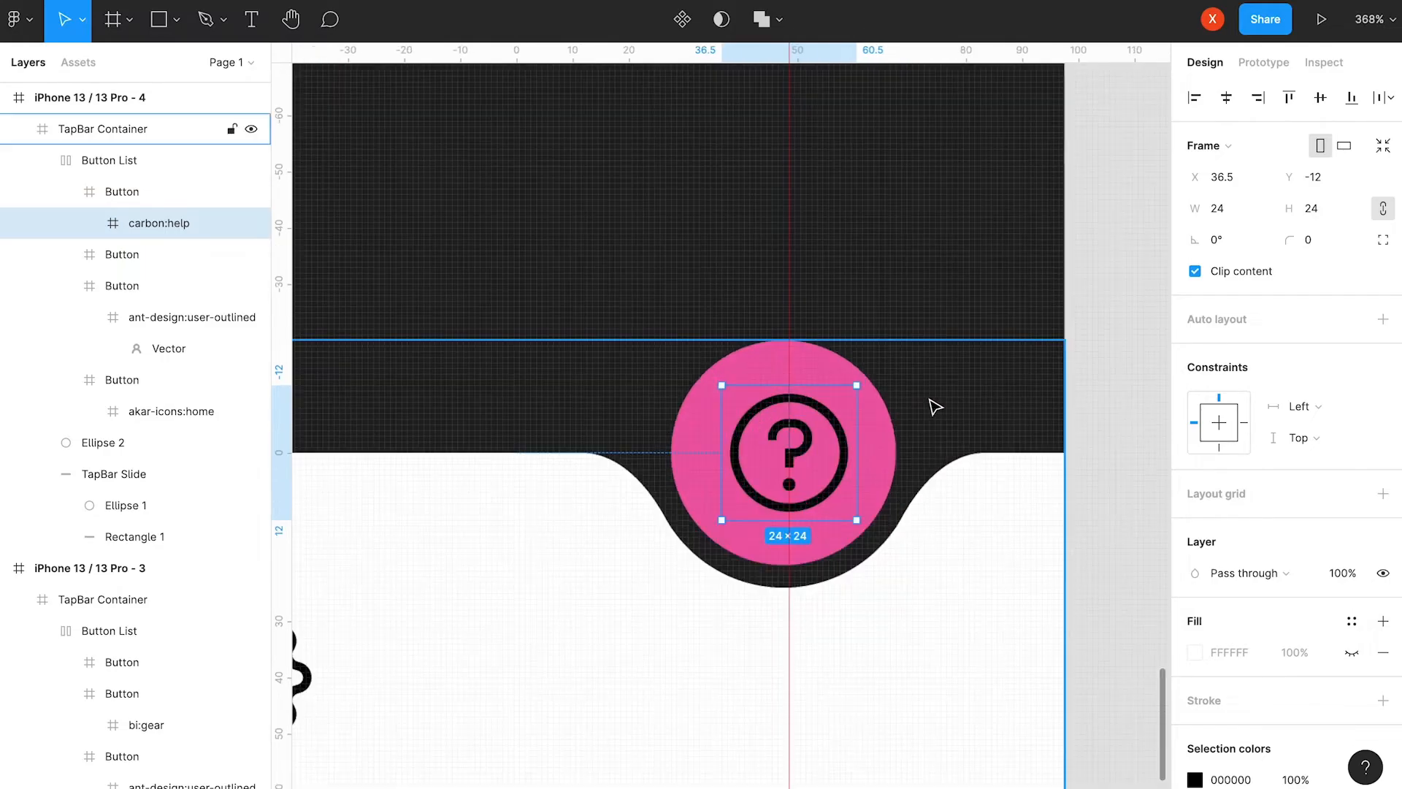
pyautogui.click(887, 425)
pyautogui.press('Right')
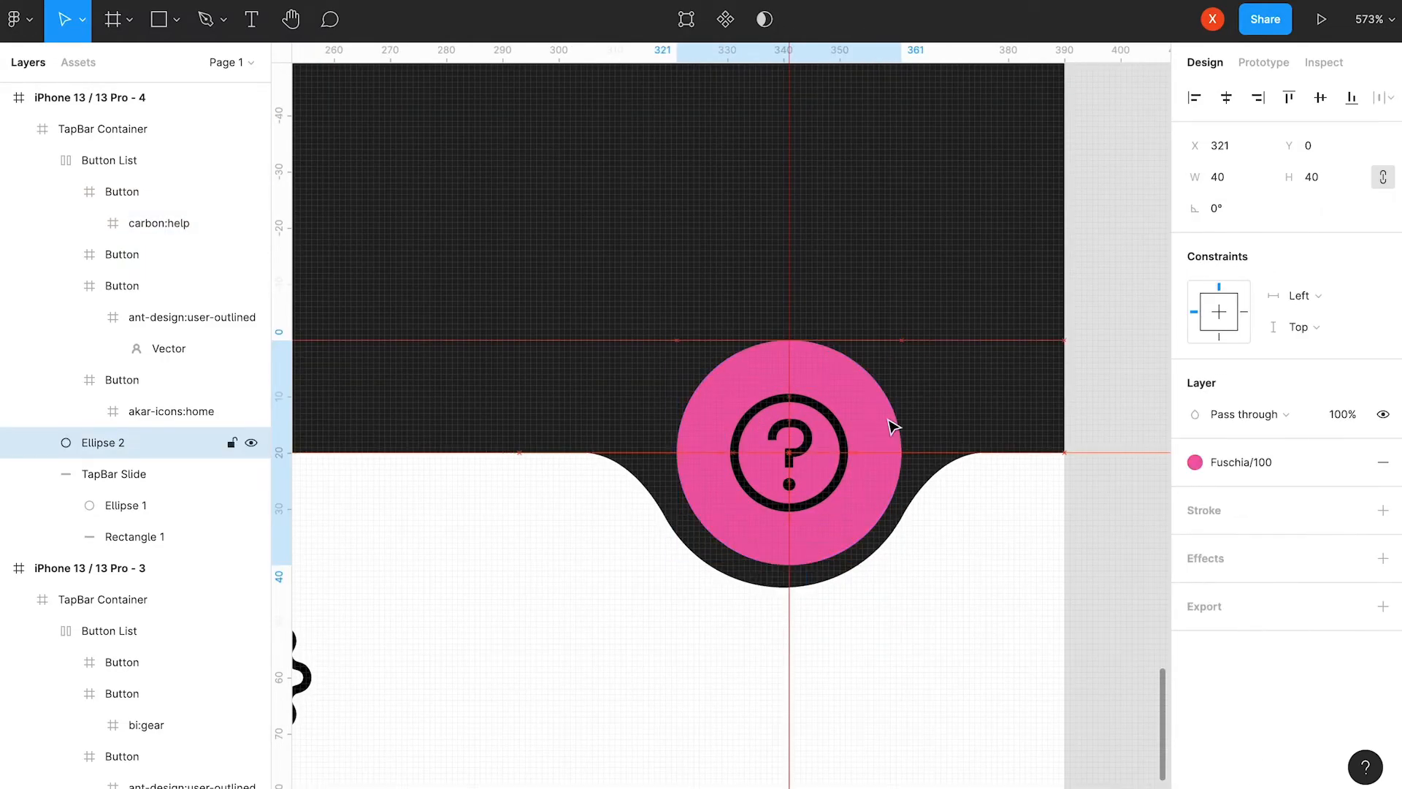
pyautogui.scroll(-4, 903, 444)
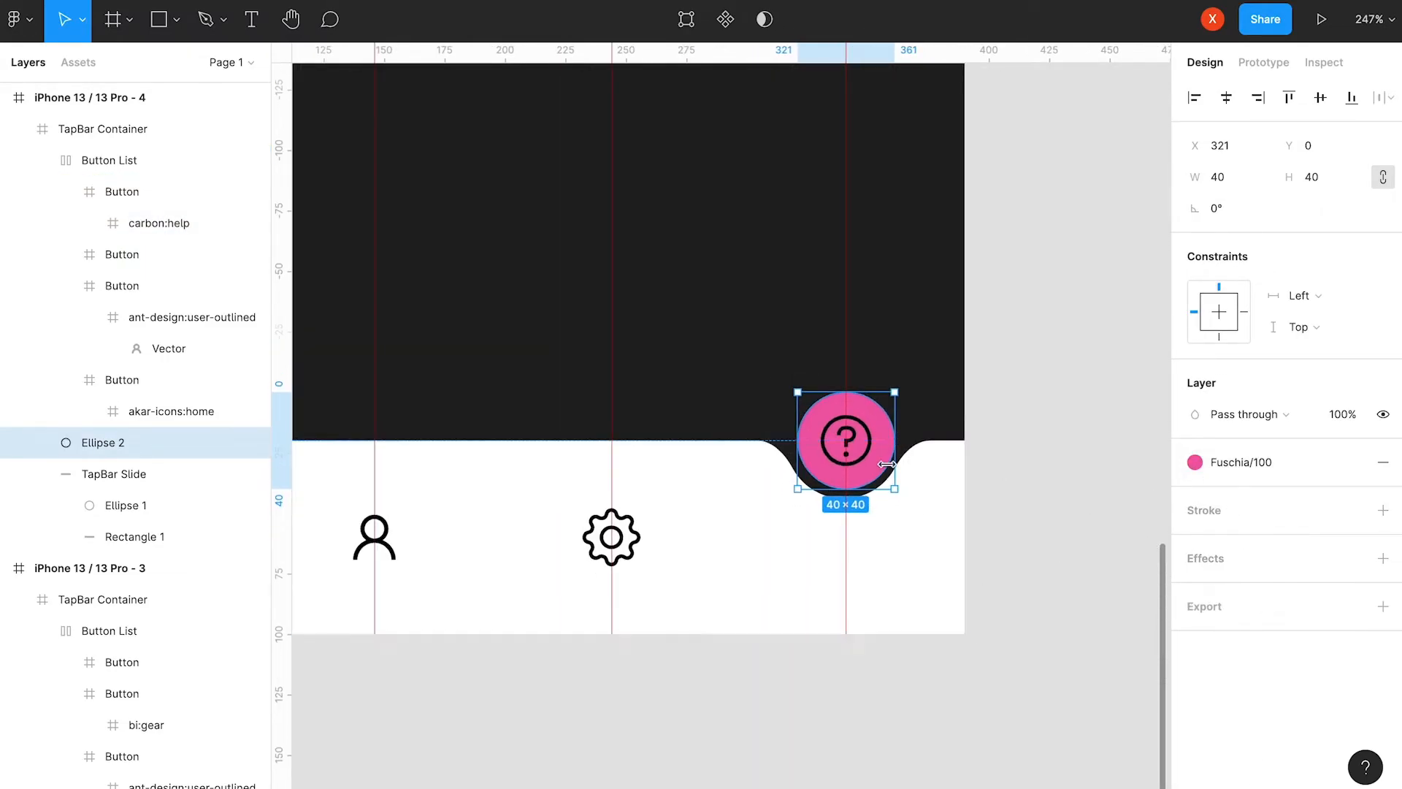
# Colour the help icon in the fourth frame's pink circle white, FFFFFF.
pyautogui.click(848, 458)
pyautogui.scroll(4, 860, 445)
pyautogui.doubleClick(863, 443)
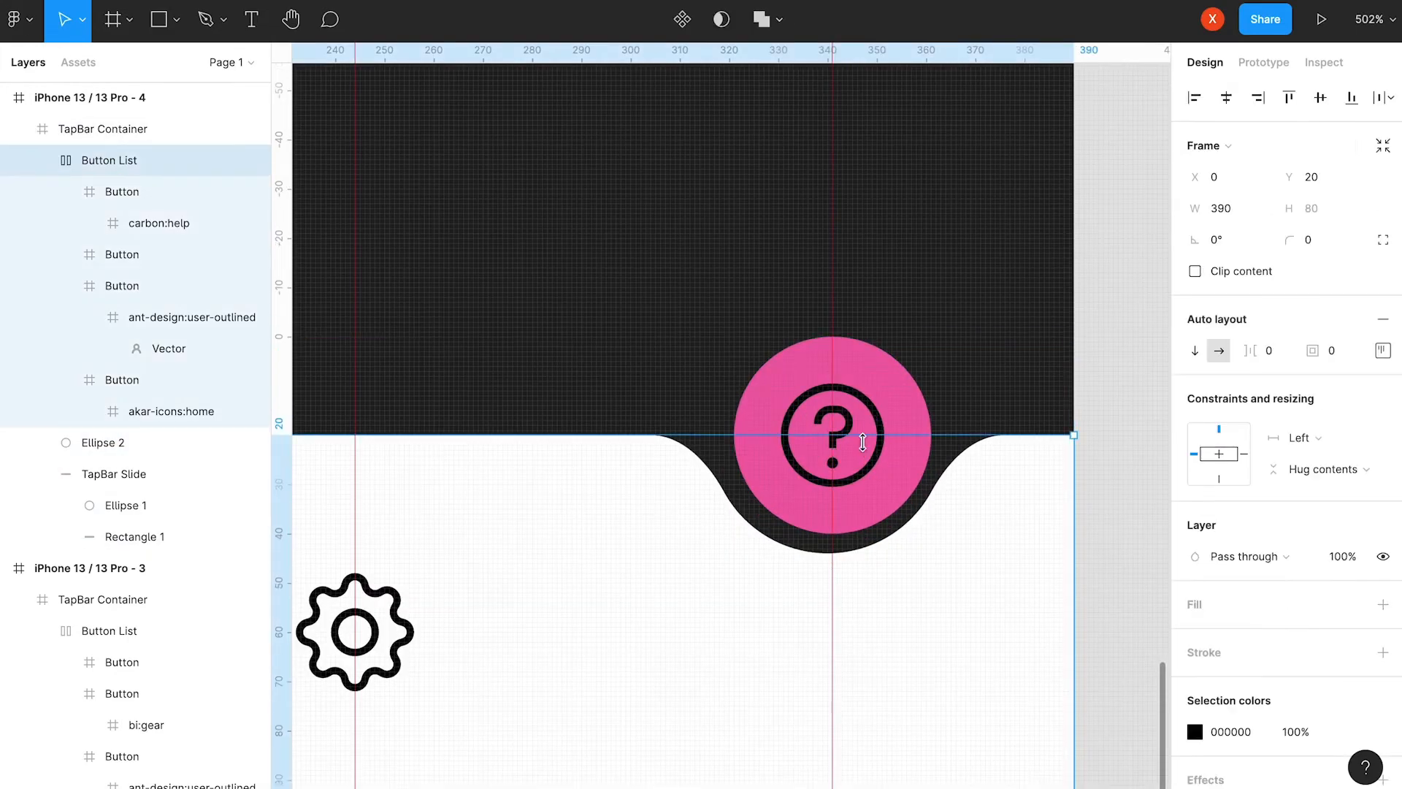
pyautogui.doubleClick(863, 465)
pyautogui.doubleClick(864, 465)
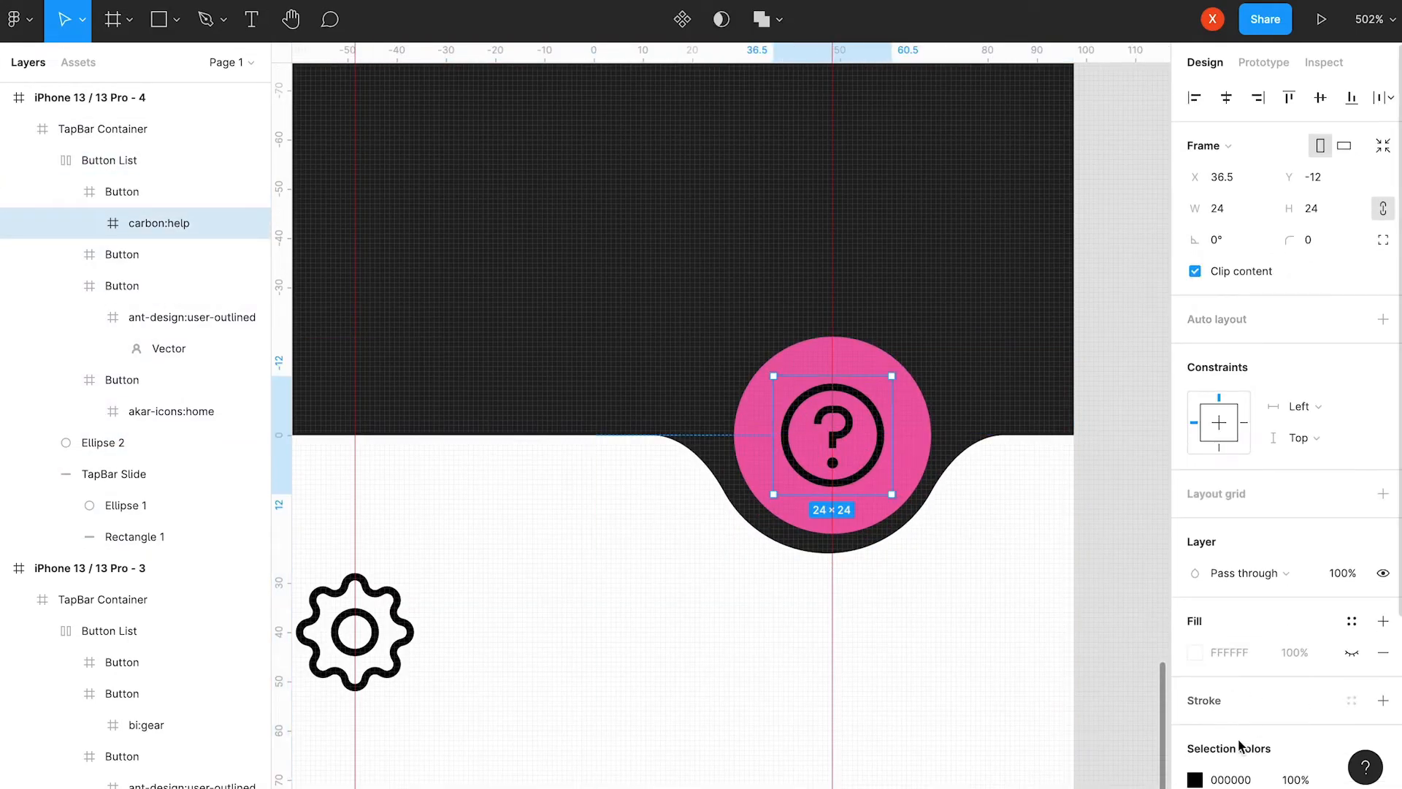
pyautogui.click(1195, 779)
pyautogui.write('FFFFFF')
pyautogui.press('Return')
pyautogui.click(1152, 297)
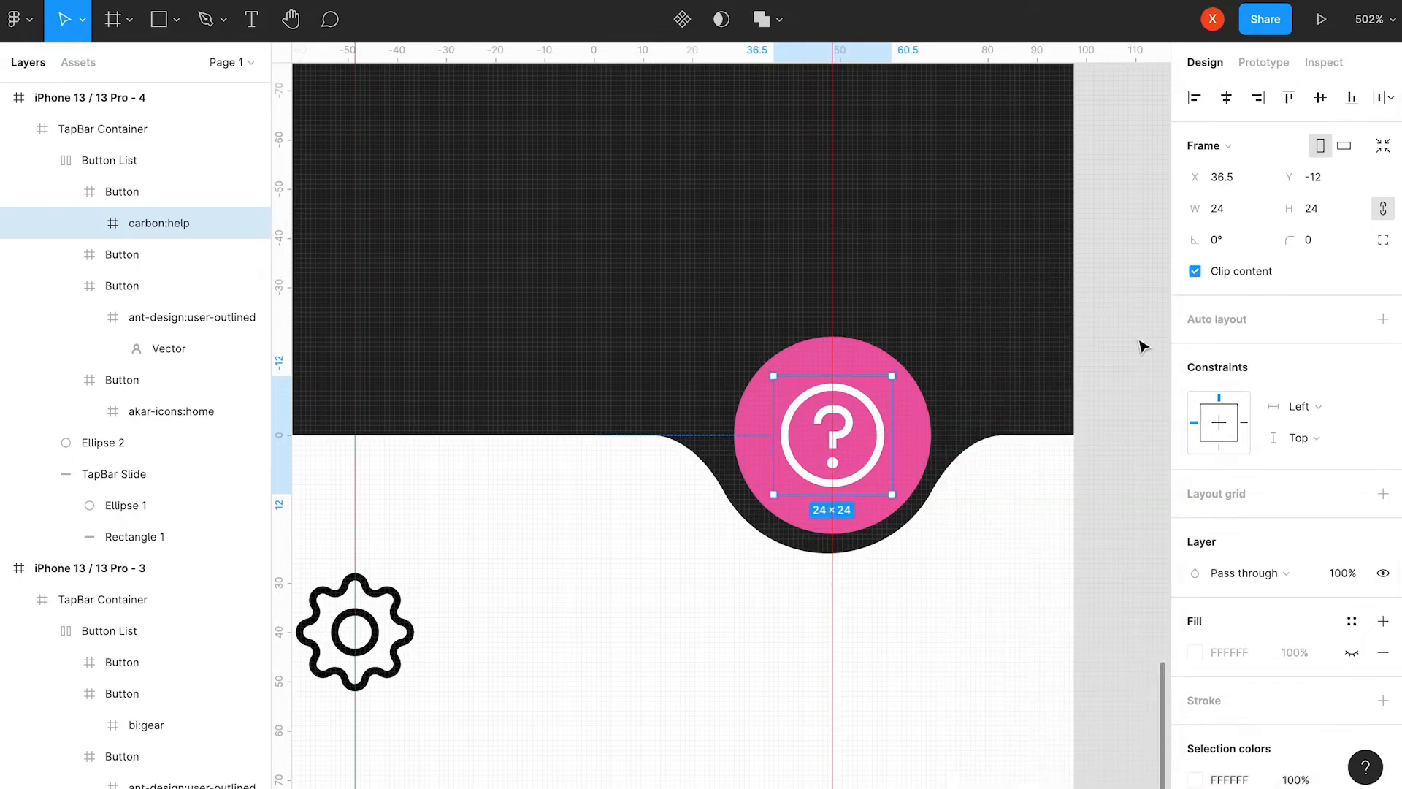
# Check the prototype interaction of the user button in the first frame.
pyautogui.scroll(-5, 812, 454)
pyautogui.scroll(-10, 812, 454)
pyautogui.click(629, 601)
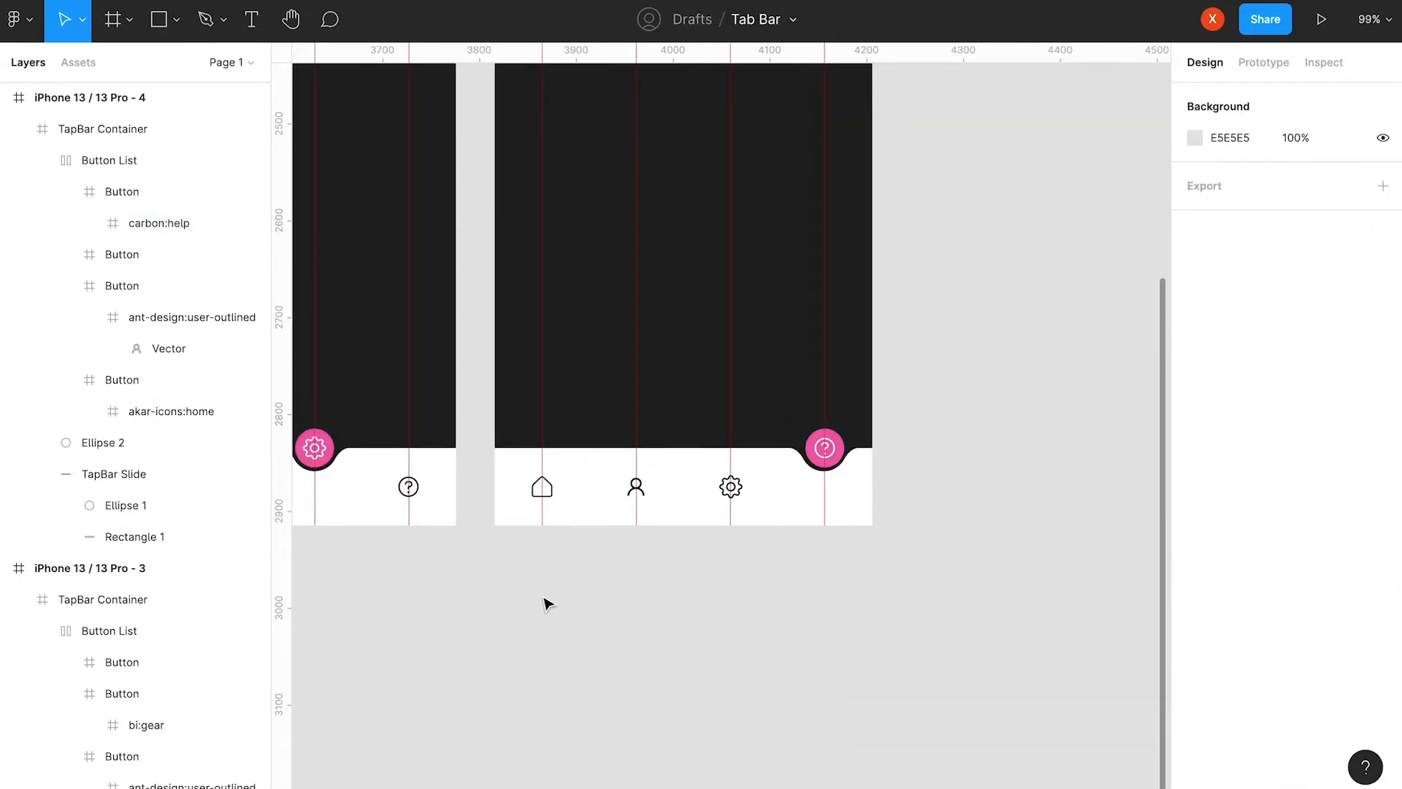
pyautogui.hscroll(5, 853, 569)
pyautogui.scroll(-3, 853, 569)
pyautogui.hscroll(-5, 805, 570)
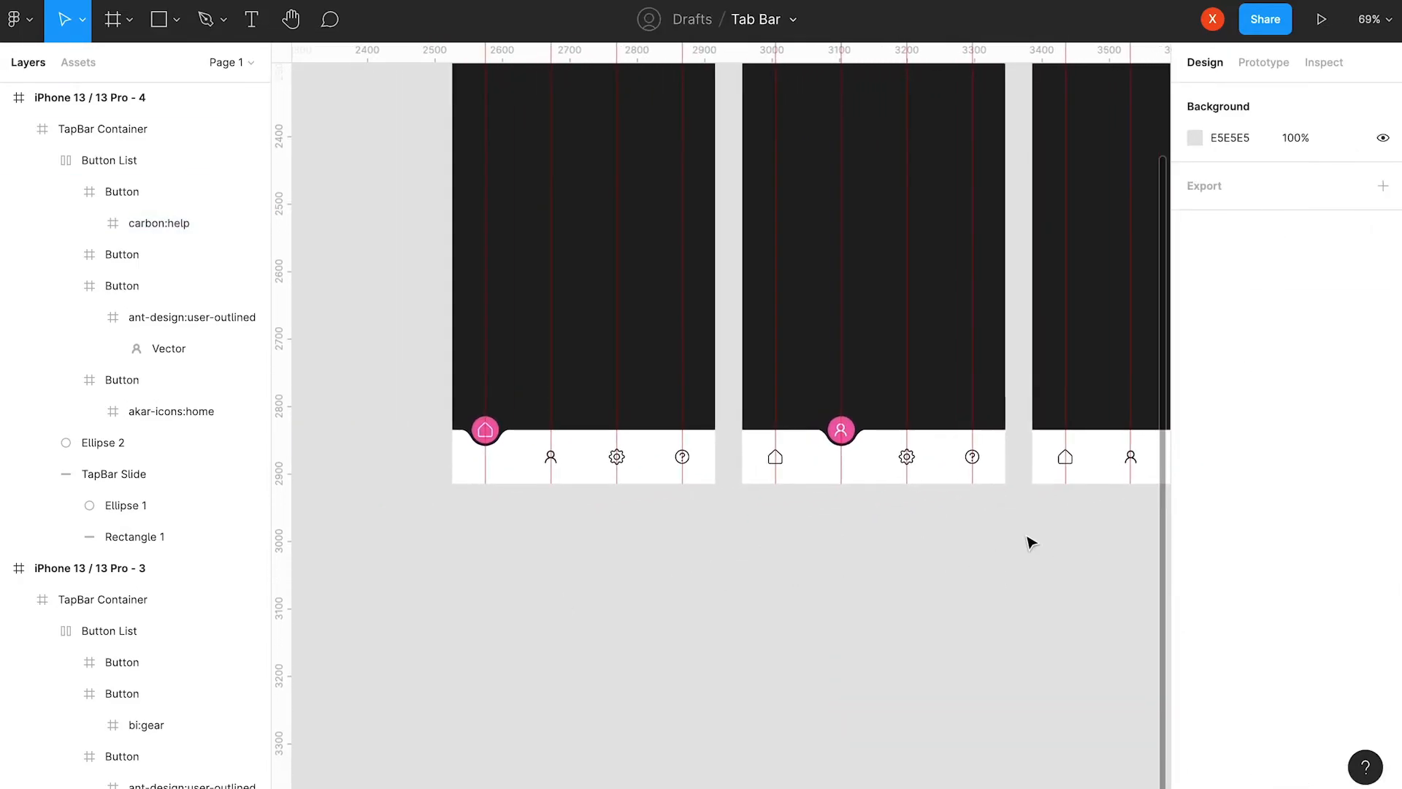
pyautogui.scroll(3, 659, 551)
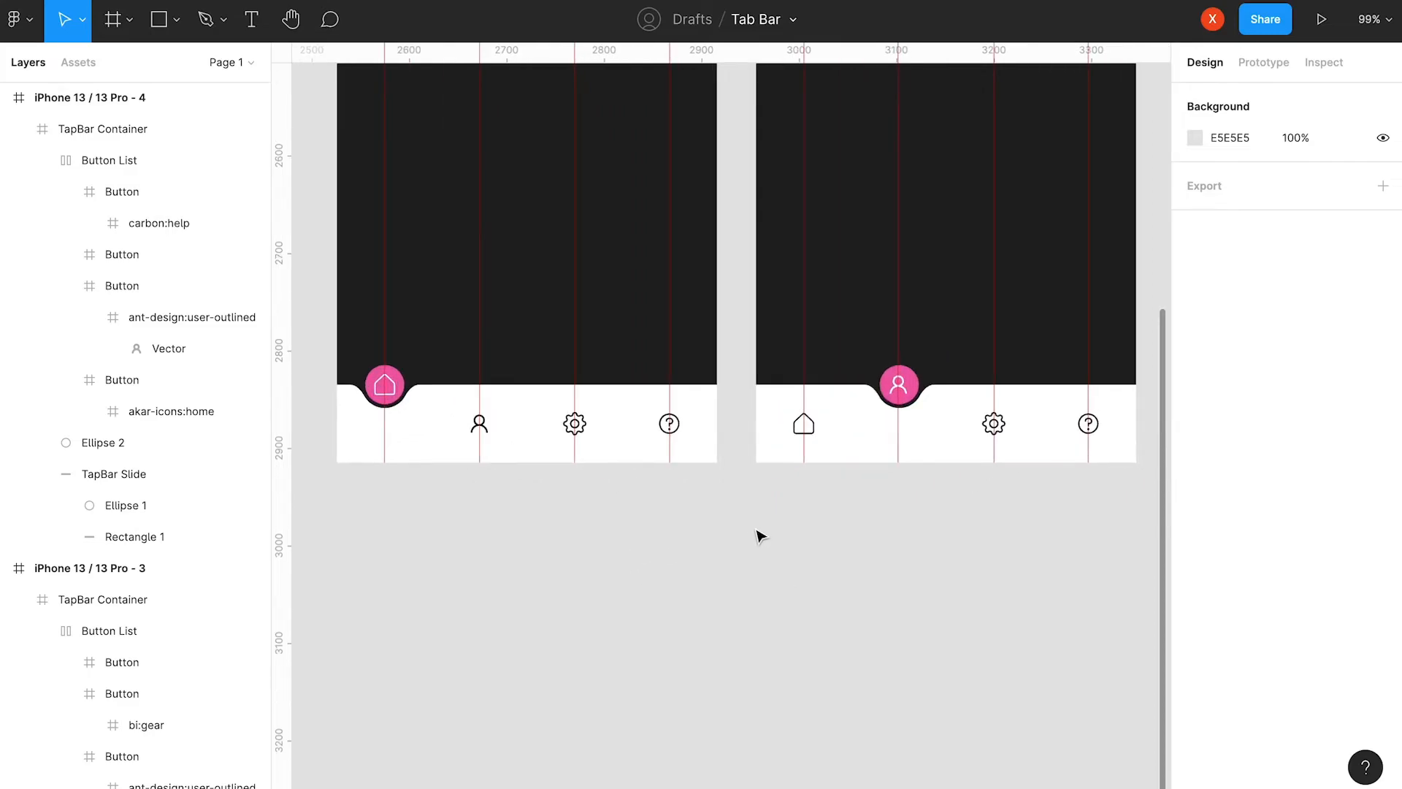
pyautogui.click(471, 423)
pyautogui.doubleClick(476, 423)
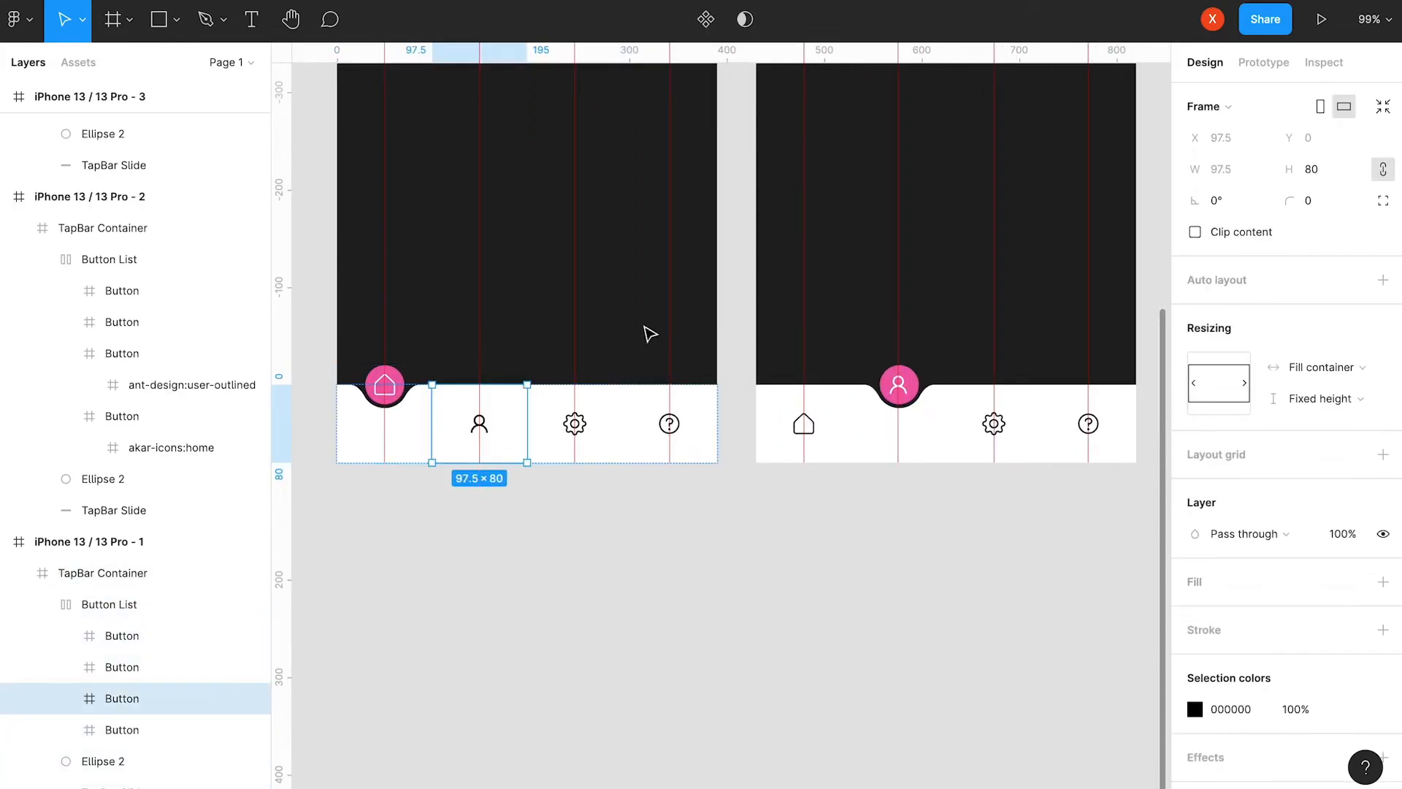
pyautogui.click(1271, 67)
# Link the first frame's gear button to iPhone 13 / 13 Pro - 3.
pyautogui.click(613, 432)
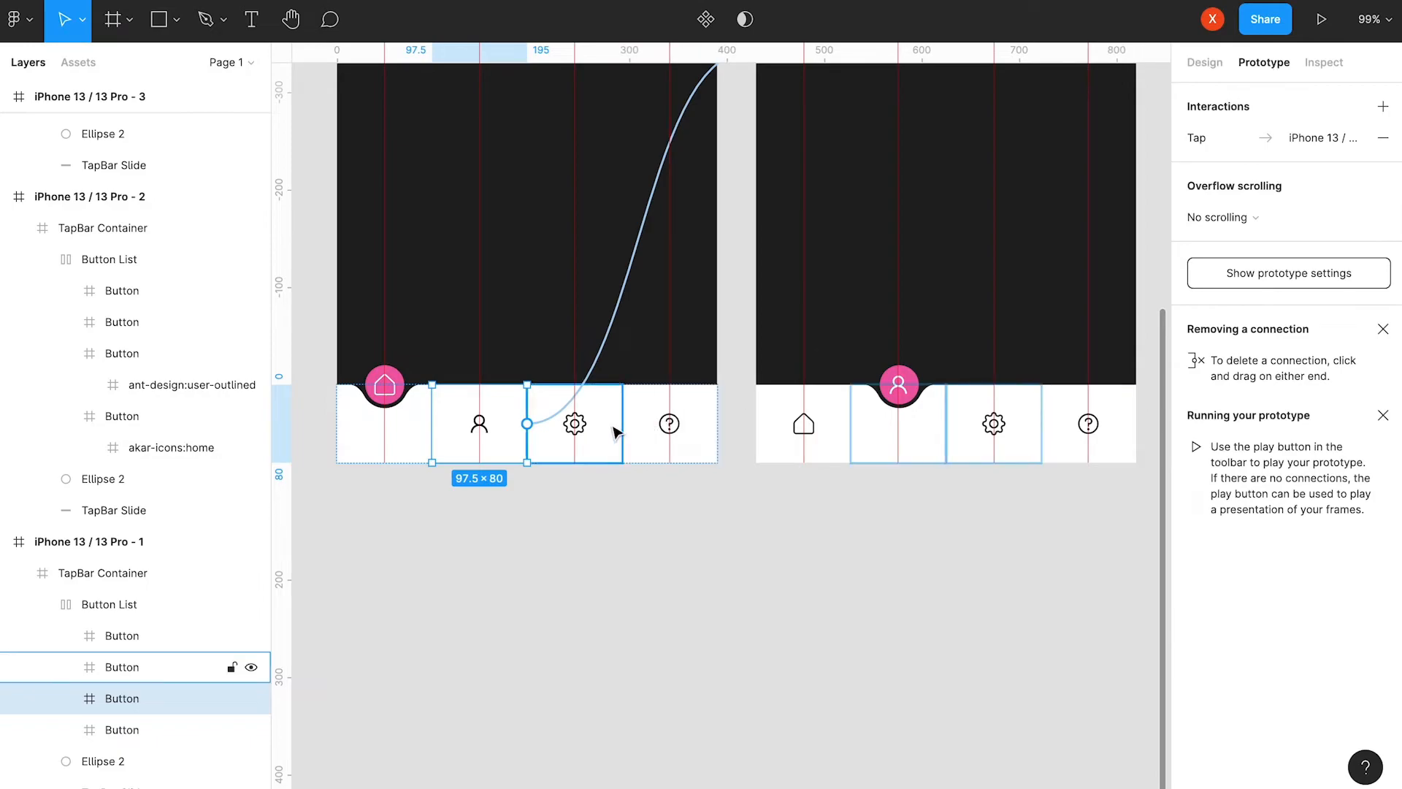
pyautogui.scroll(-5, 760, 475)
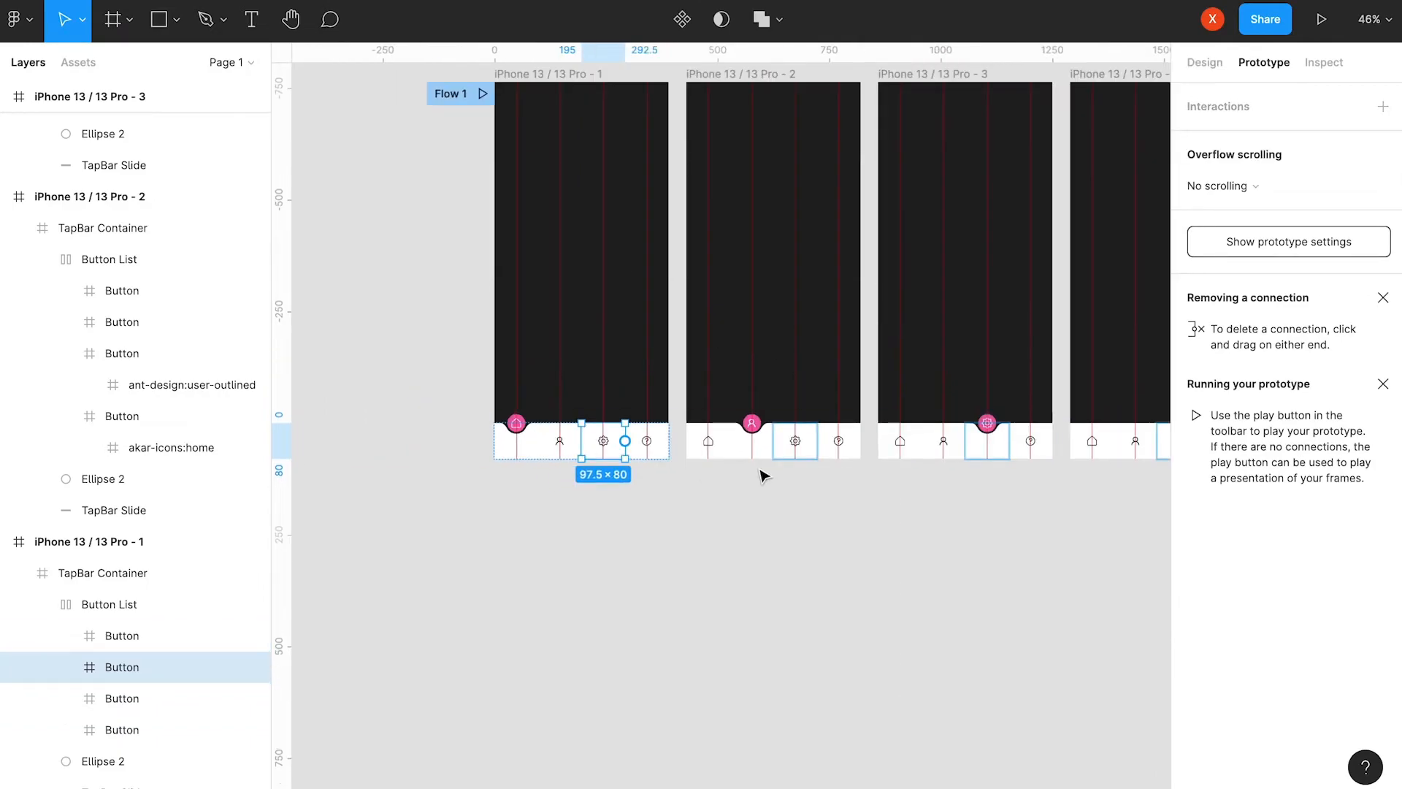
pyautogui.moveTo(640, 444); pyautogui.dragTo(1008, 372)
pyautogui.click(661, 454)
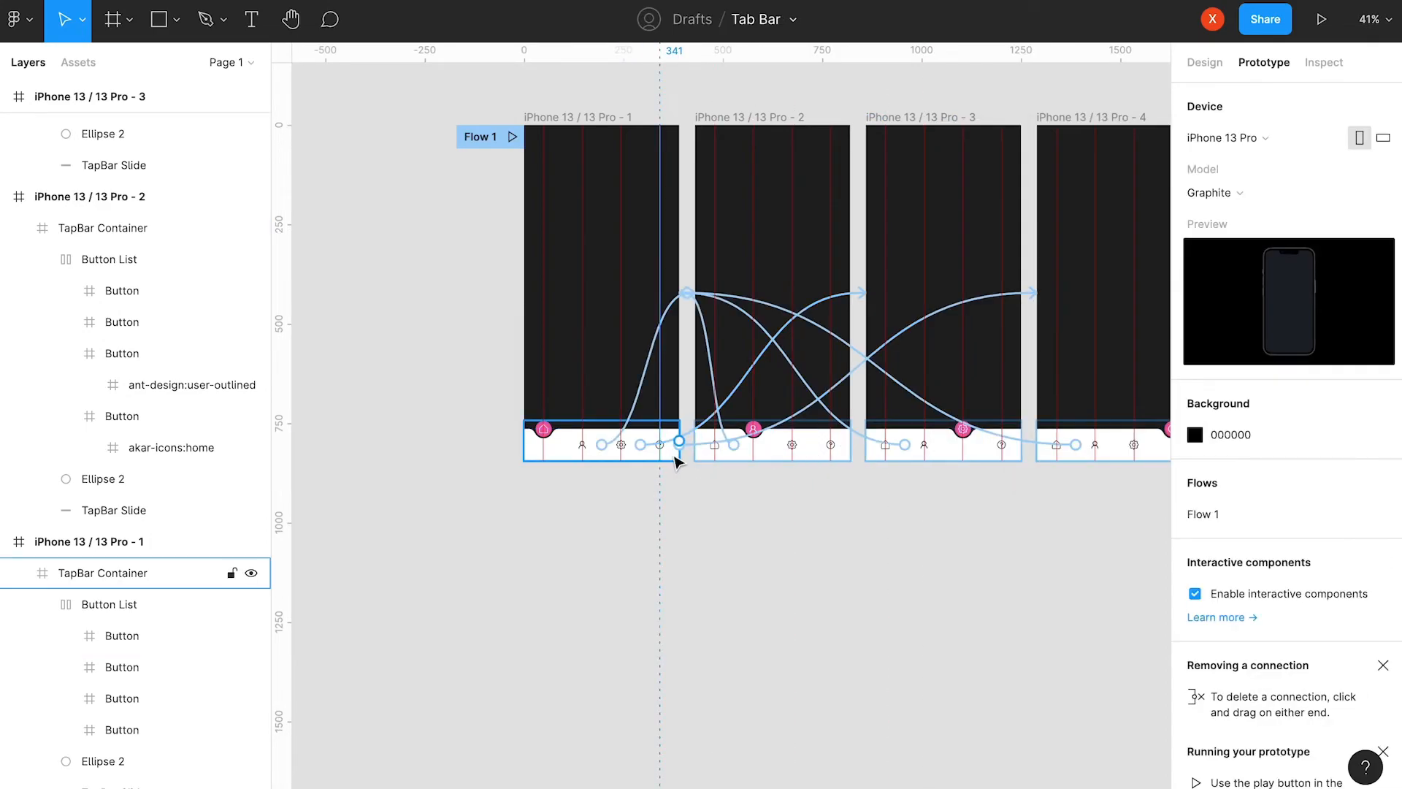
# Link the second frame's gear button to iPhone 13 / 13 Pro - 3 on tap with Smart animate.
pyautogui.scroll(5, 673, 460)
pyautogui.scroll(-3, 677, 453)
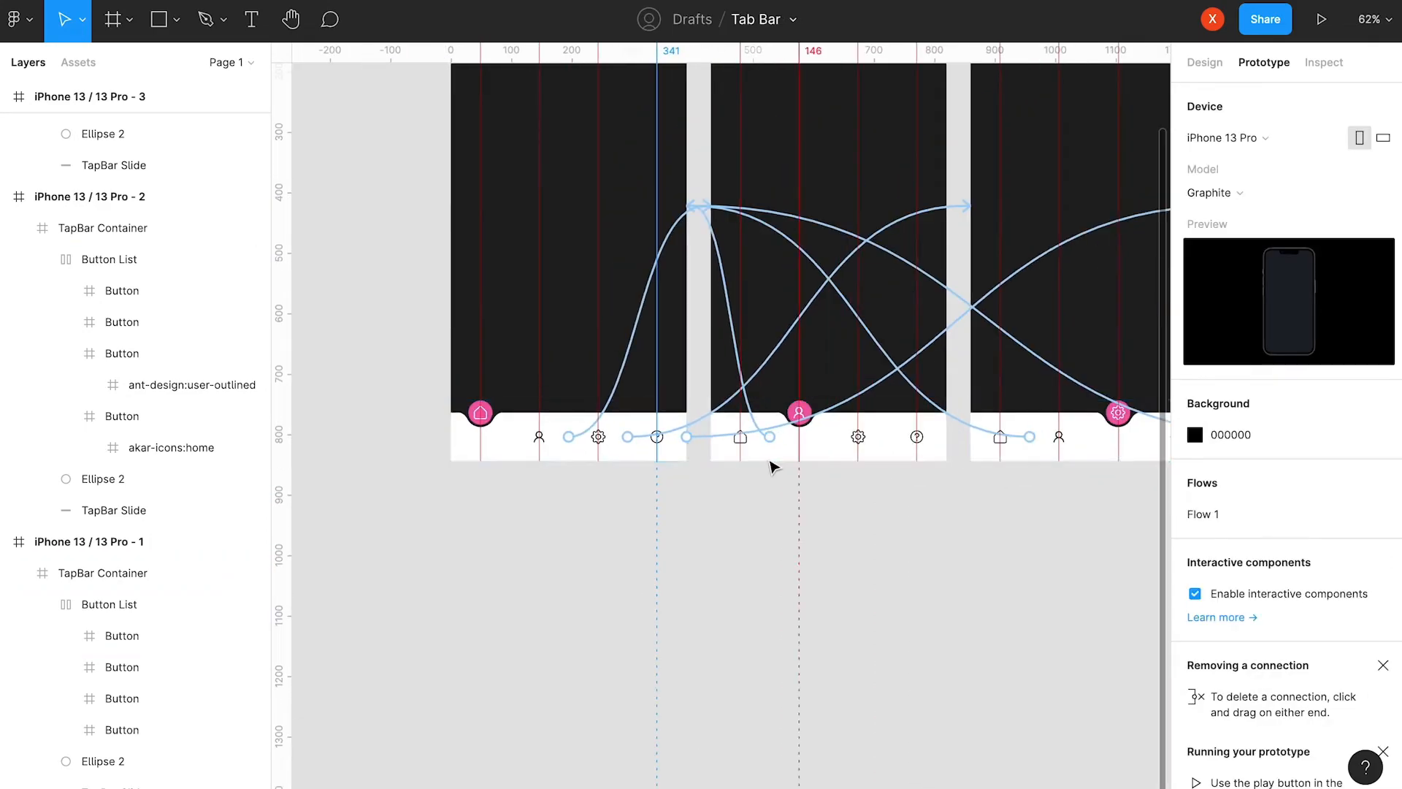
pyautogui.scroll(4, 772, 466)
pyautogui.click(720, 444)
pyautogui.click(719, 443)
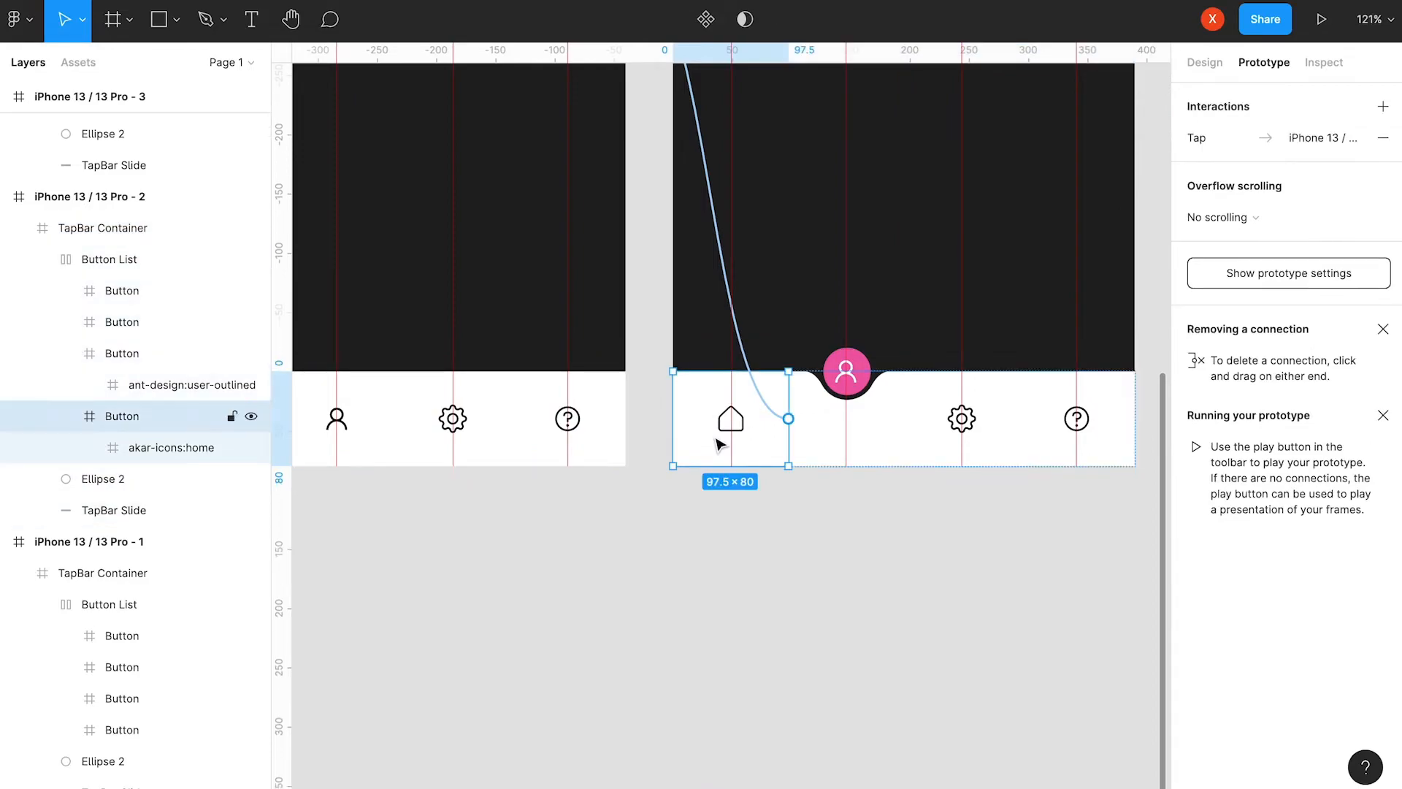
pyautogui.click(1007, 440)
pyautogui.scroll(-2, 1005, 438)
pyautogui.moveTo(1004, 438); pyautogui.dragTo(587, 463)
pyautogui.moveTo(746, 427); pyautogui.dragTo(823, 450)
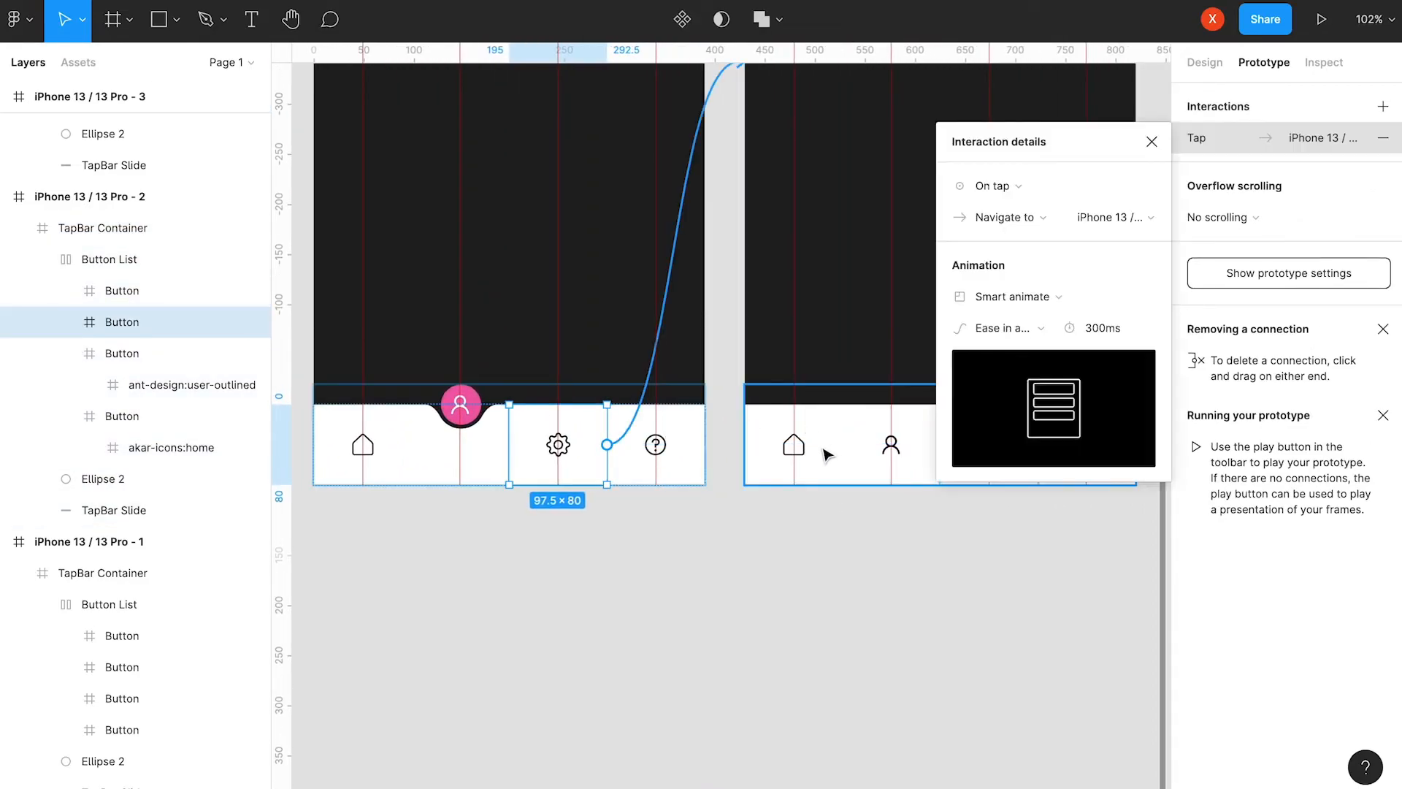
# Link the second frame's help button to iPhone 13 / 13 Pro - 4 on tap with Smart animate.
pyautogui.click(641, 475)
pyautogui.scroll(-4, 764, 454)
pyautogui.hscroll(5, 767, 458)
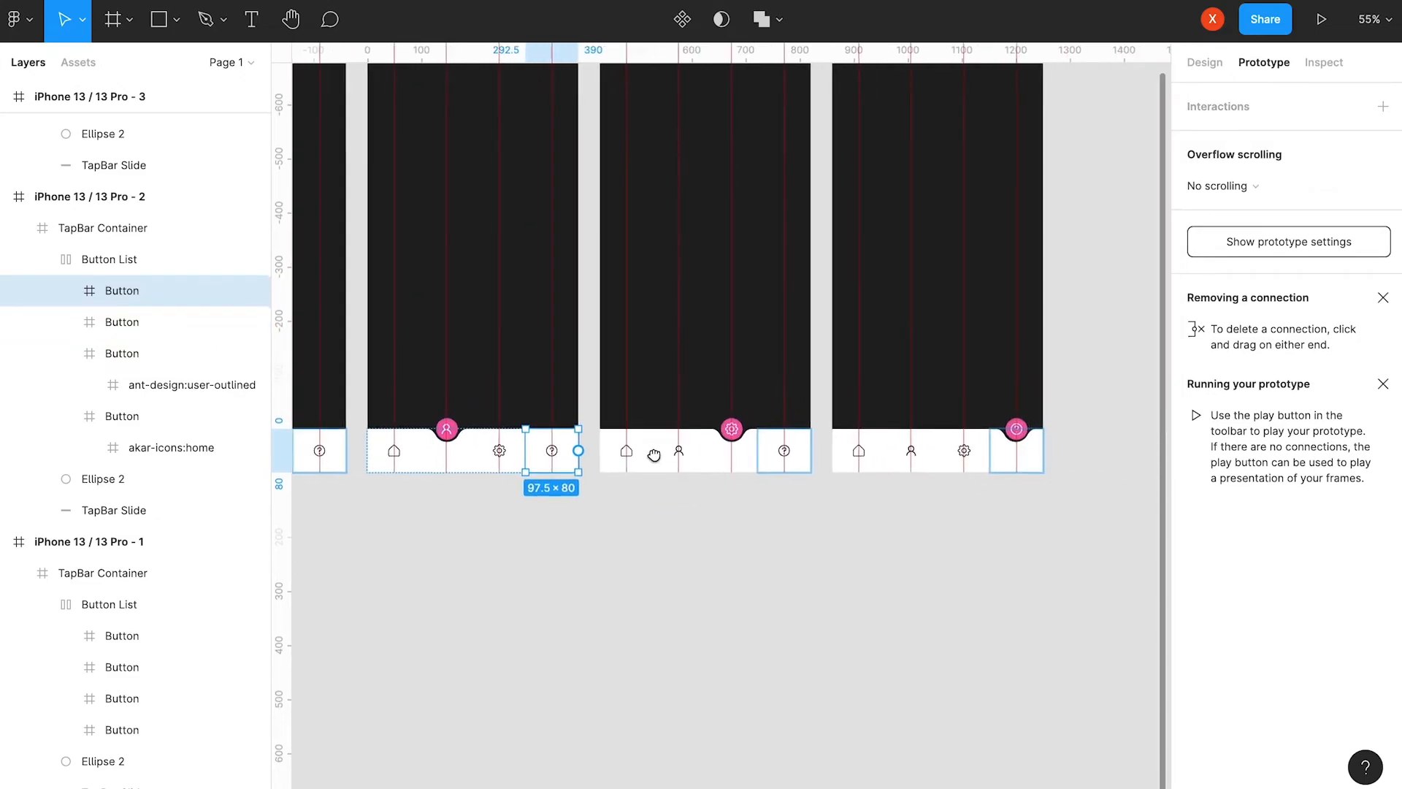
pyautogui.moveTo(479, 499); pyautogui.dragTo(874, 432)
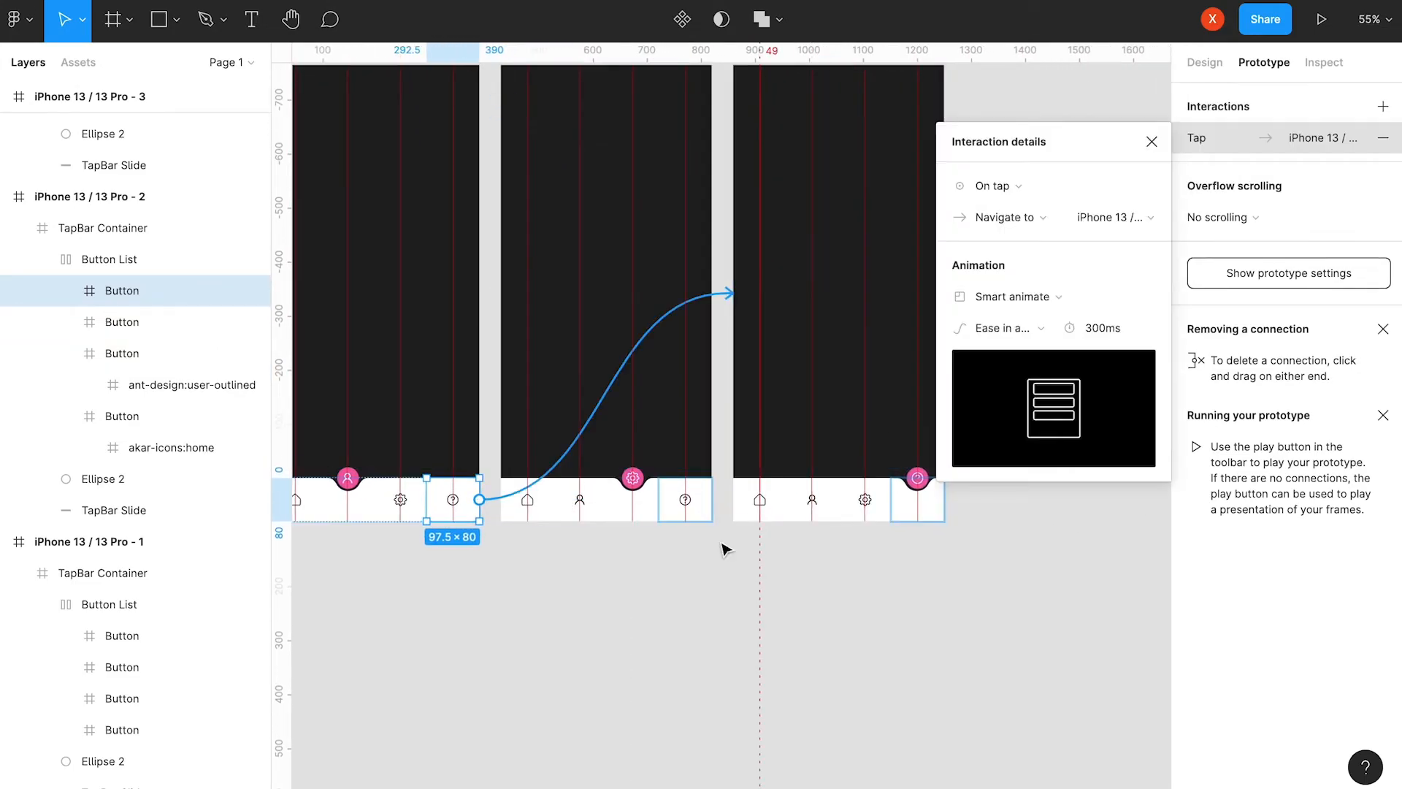
# Link the third frame's user button to iPhone 13 / 13 Pro - 2 on tap with Smart animate.
pyautogui.scroll(5, 544, 501)
pyautogui.click(540, 508)
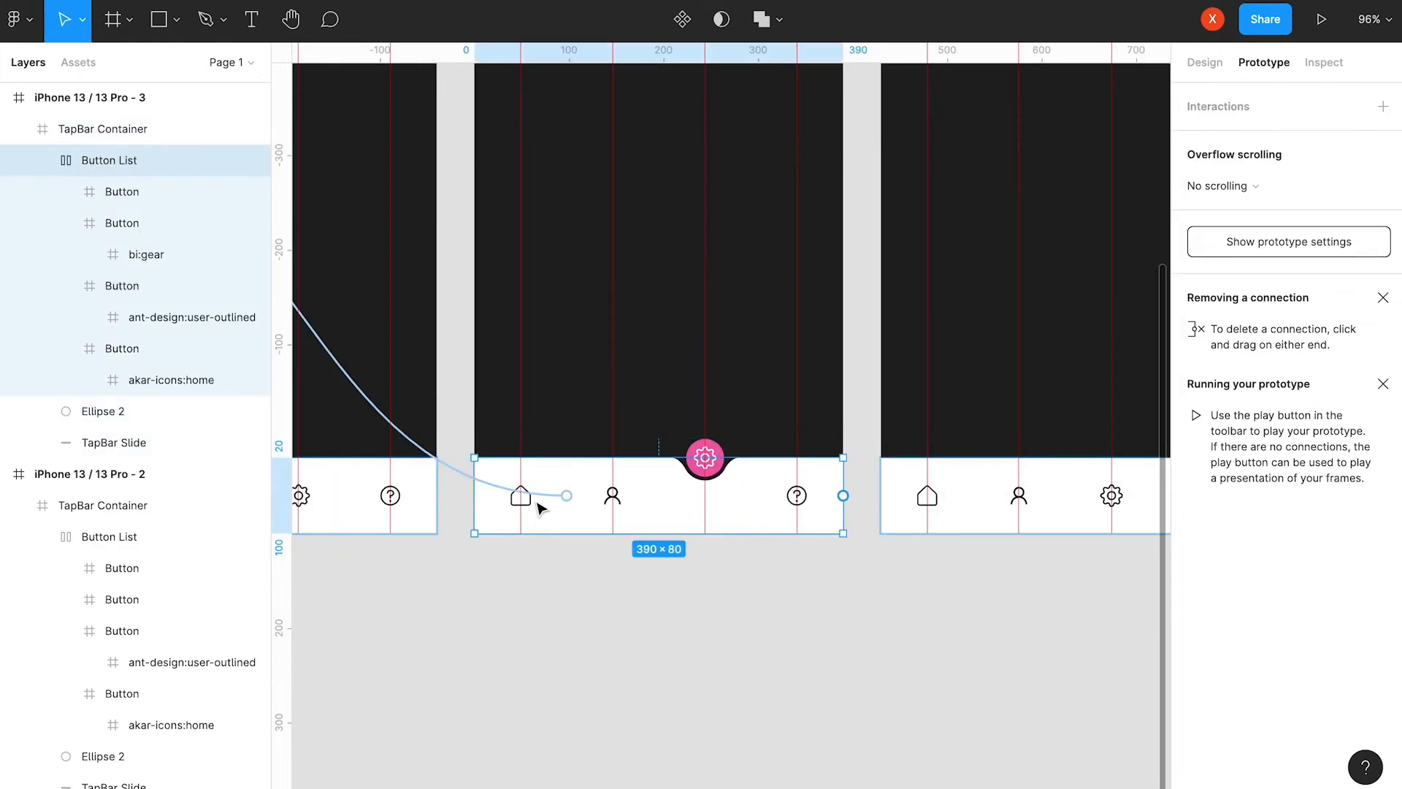
pyautogui.click(641, 513)
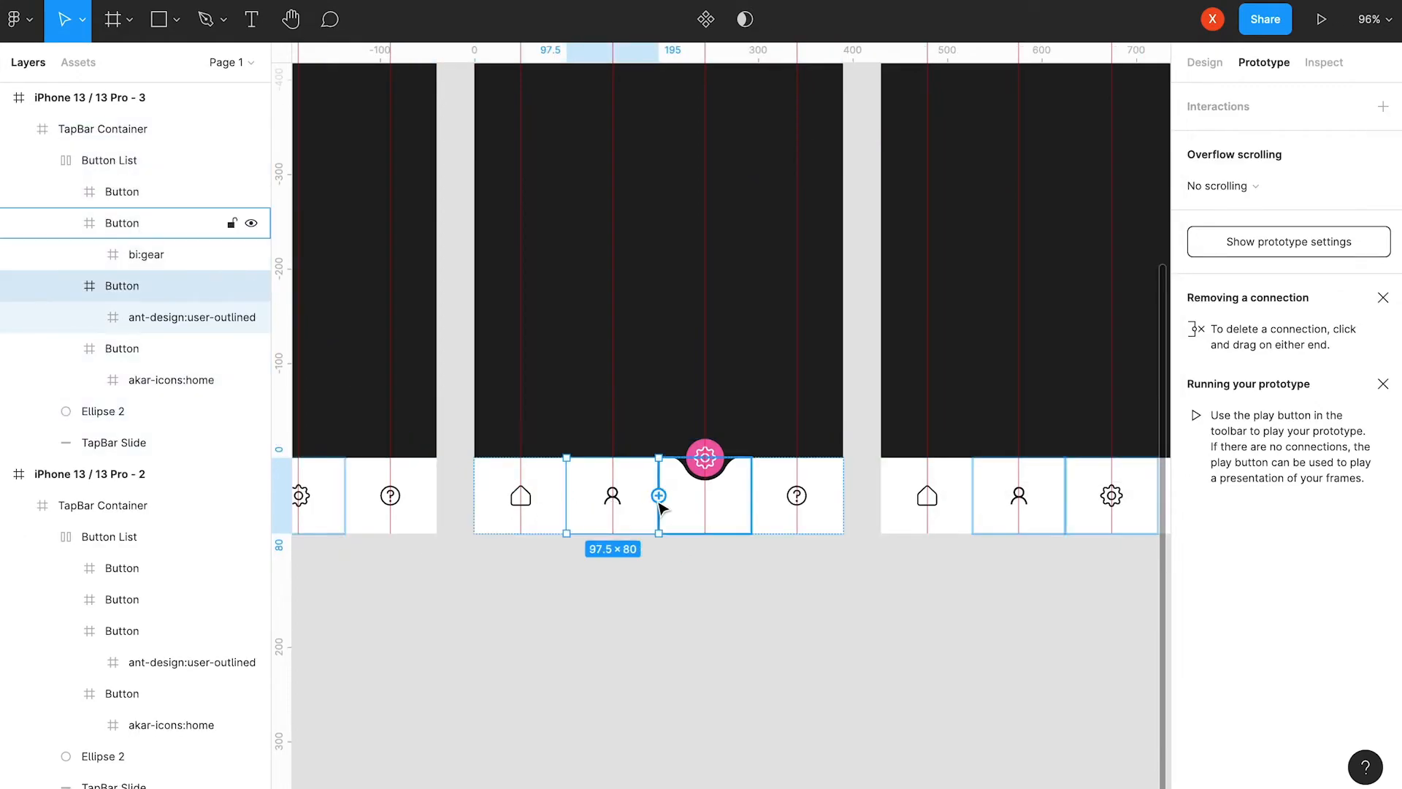
pyautogui.scroll(-5, 652, 511)
pyautogui.moveTo(657, 497); pyautogui.dragTo(445, 439)
pyautogui.moveTo(547, 409); pyautogui.dragTo(752, 420)
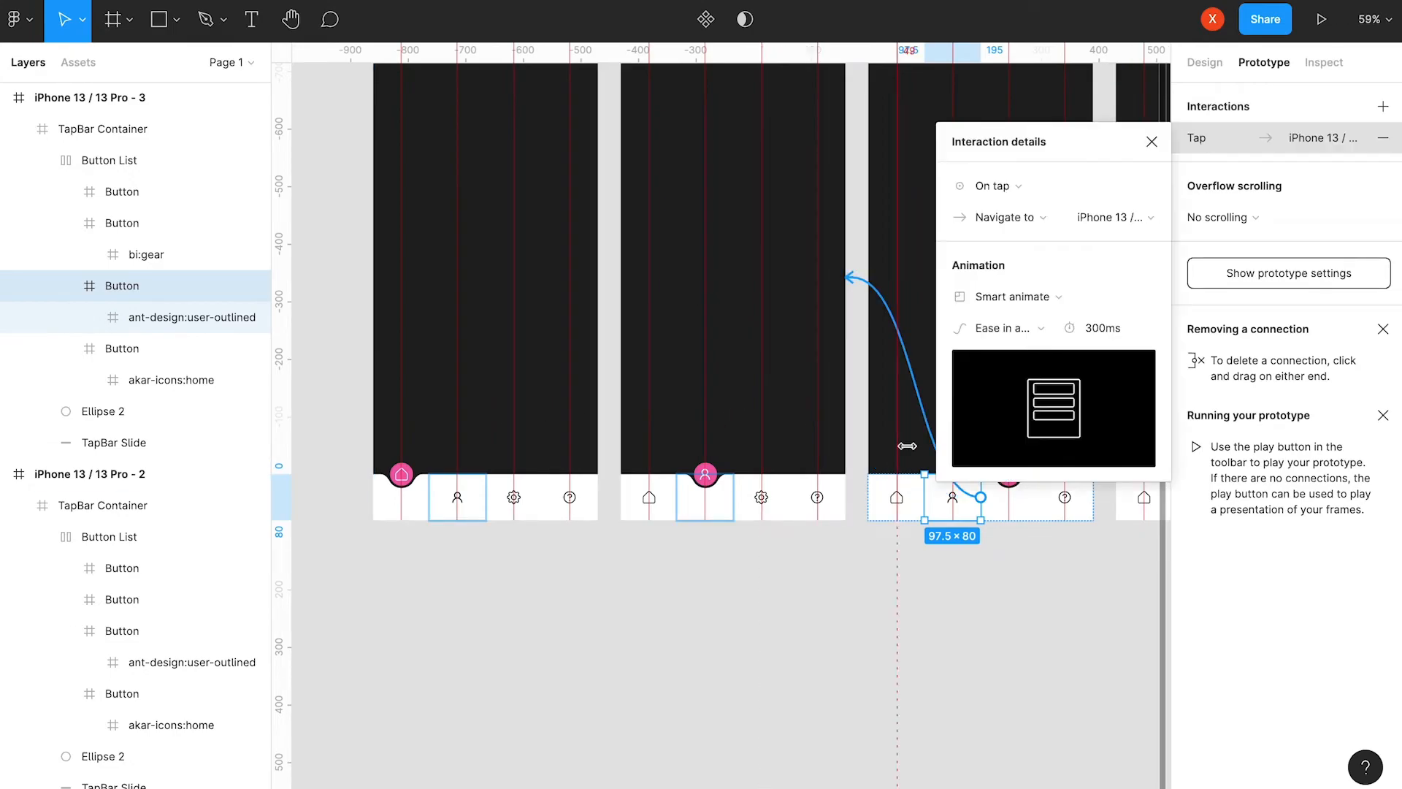
# Link the third frame's help button to iPhone 13 / 13 Pro - 4.
pyautogui.hscroll(8, 511, 438)
pyautogui.click(567, 479)
pyautogui.moveTo(579, 472); pyautogui.dragTo(671, 478)
# Link the fourth frame's gear button to iPhone 13 / 13 Pro - 3 on tap with Smart animate.
pyautogui.click(739, 473)
pyautogui.doubleClick(741, 473)
pyautogui.doubleClick(742, 472)
pyautogui.moveTo(771, 473); pyautogui.dragTo(482, 420)
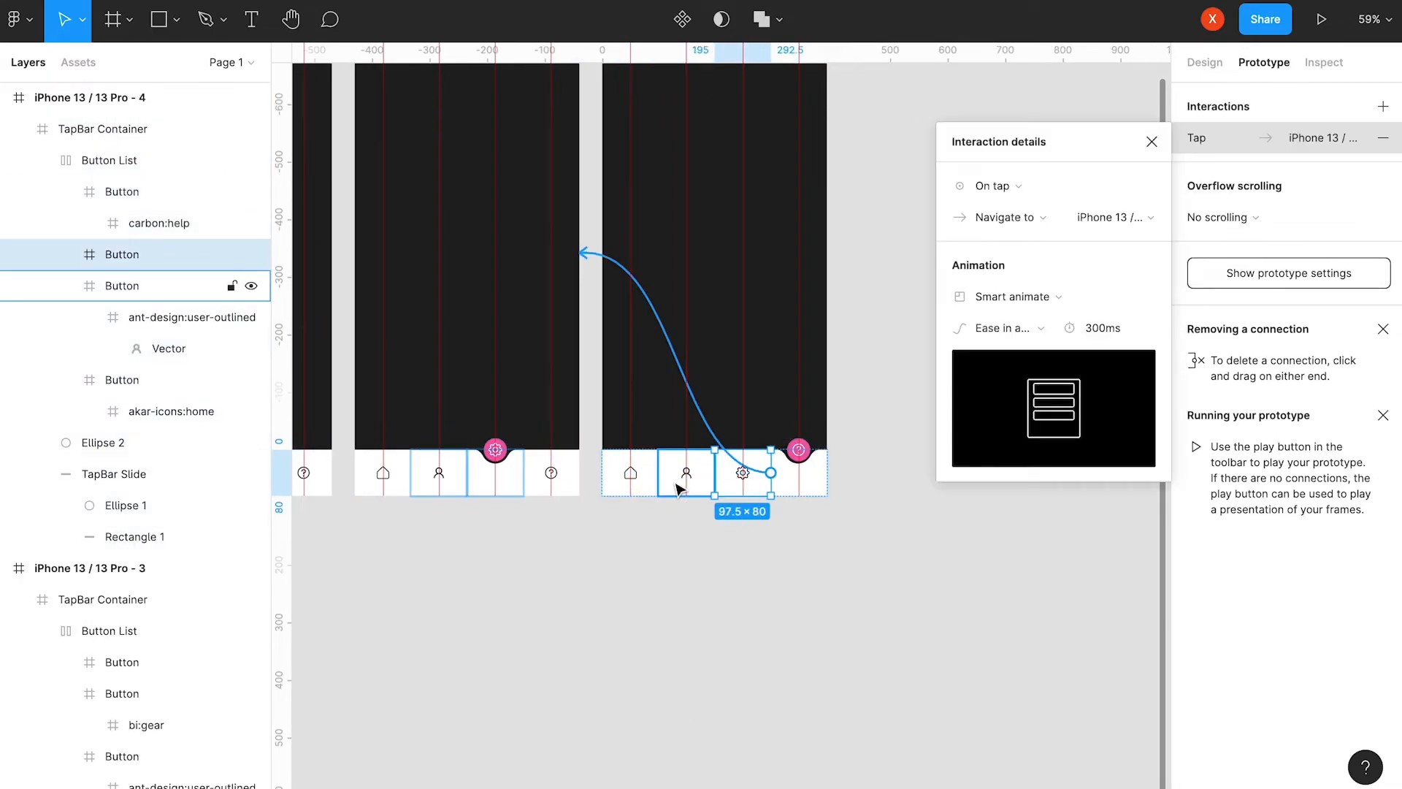
# Link the fourth frame's user button to iPhone 13 / 13 Pro - 2 and check its home button's connection.
pyautogui.click(679, 488)
pyautogui.moveTo(714, 473); pyautogui.dragTo(605, 443)
pyautogui.click(959, 492)
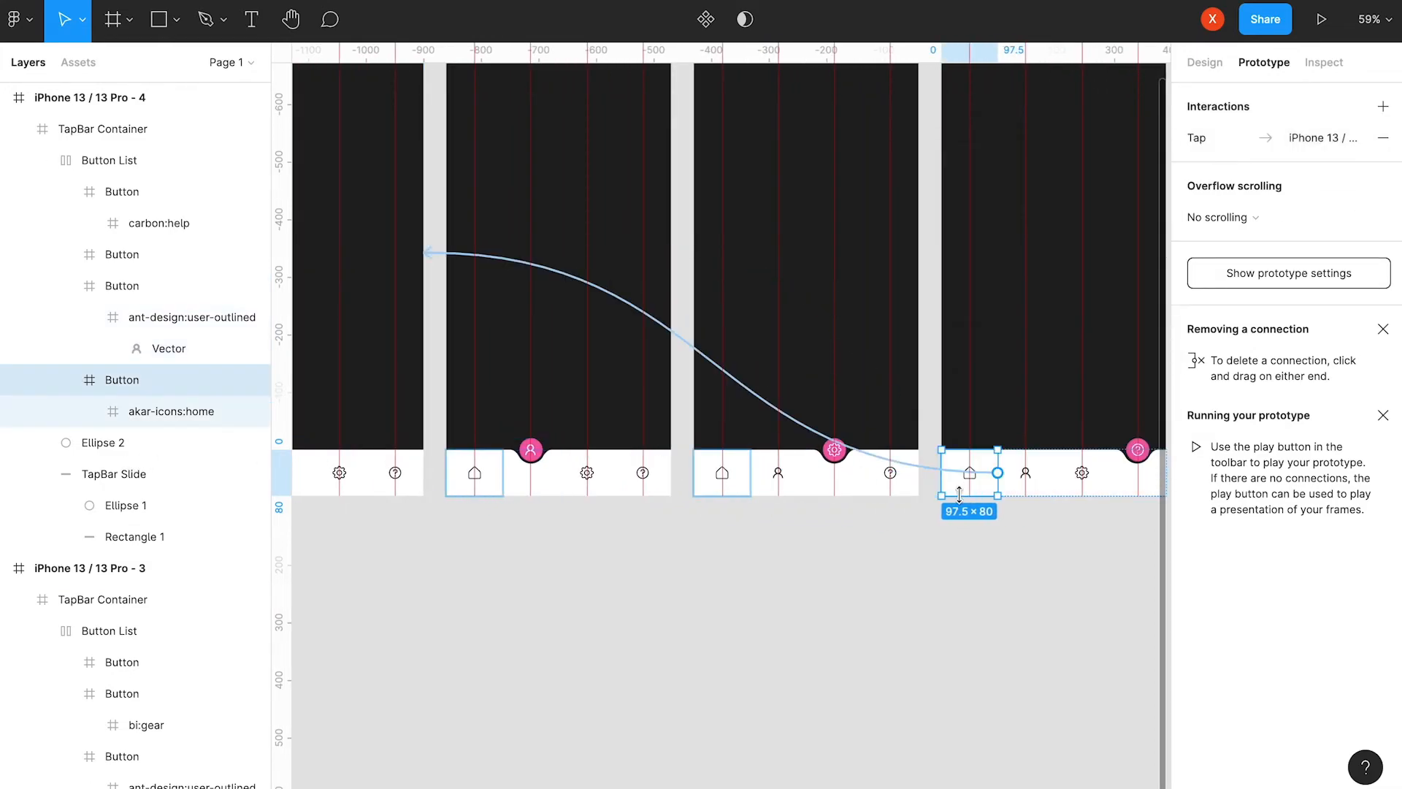
# Restart the Tab Bar prototype preview and test switching between the home, user, gear and help tabs.
pyautogui.click(244, 2)
pyautogui.press('r')
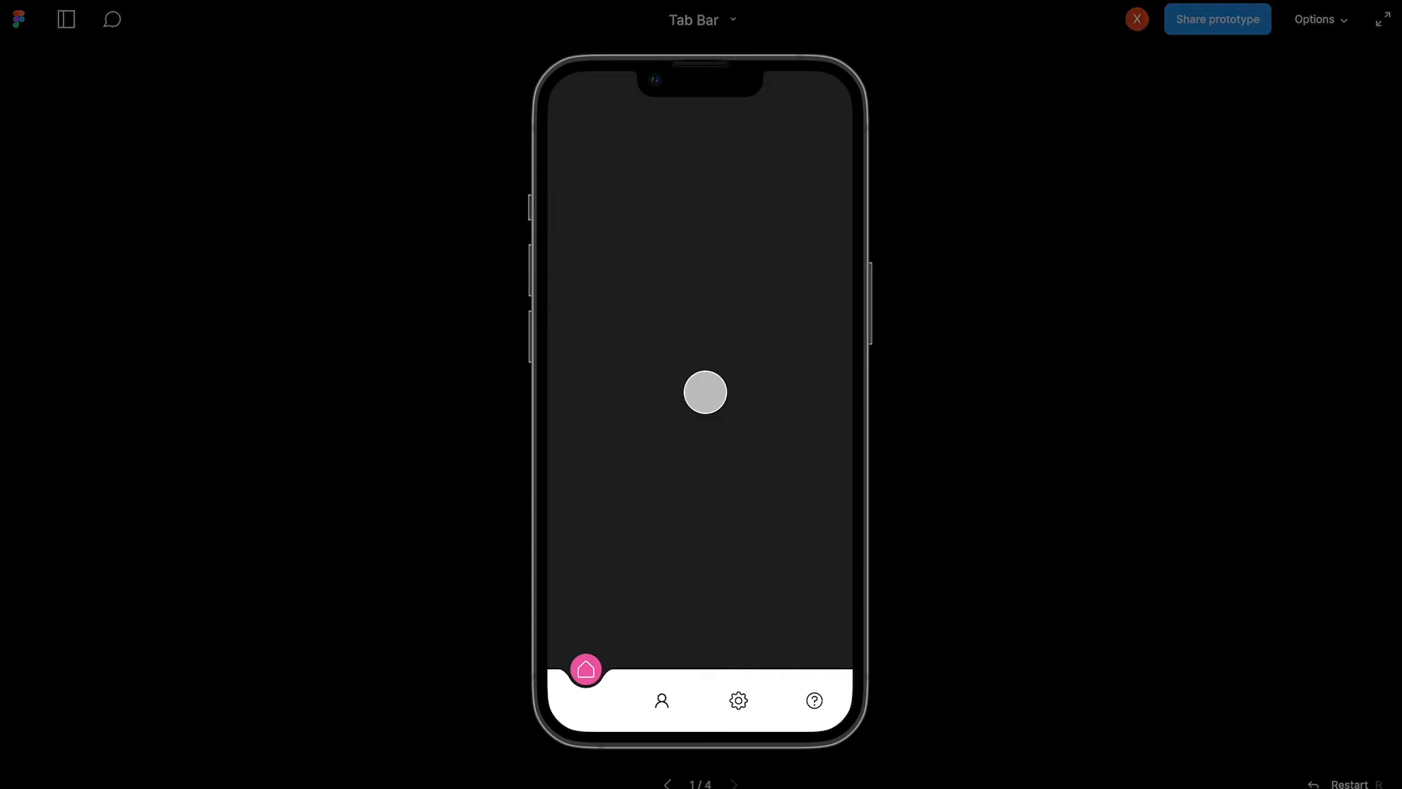
pyautogui.click(668, 710)
pyautogui.click(740, 709)
pyautogui.click(819, 709)
pyautogui.click(745, 710)
pyautogui.click(620, 711)
pyautogui.click(653, 708)
pyautogui.click(657, 708)
pyautogui.click(586, 709)
pyautogui.click(813, 707)
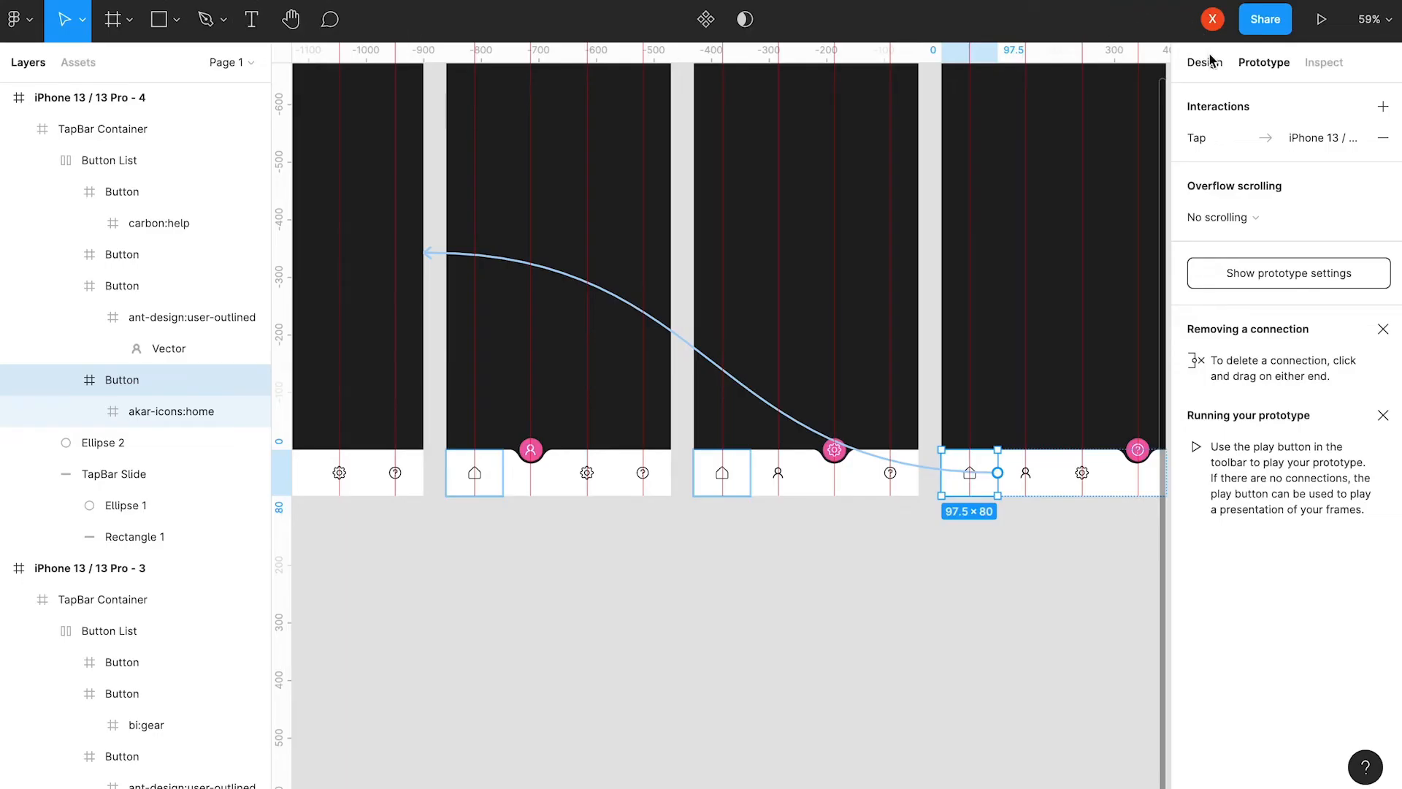
# Move the first frame's TapBar Container out of the frame onto the empty canvas directly below it.
pyautogui.click(1210, 62)
pyautogui.click(686, 584)
pyautogui.scroll(-2, 584, 574)
pyautogui.moveTo(576, 569); pyautogui.dragTo(943, 497)
pyautogui.click(772, 437)
pyautogui.moveTo(773, 429); pyautogui.dragTo(770, 511)
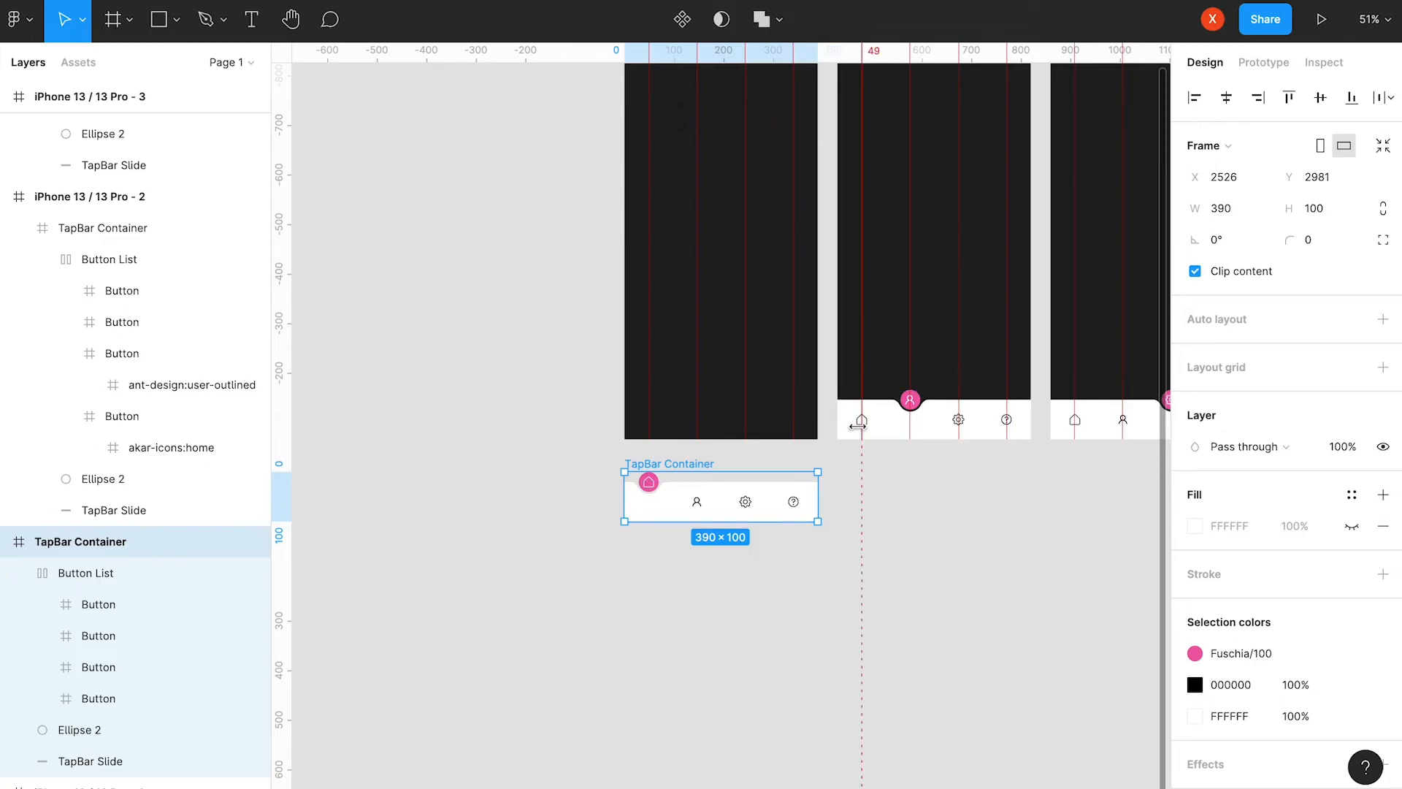
# Move the TapBar Containers out of the other three frames and stack them in a column below the first container.
pyautogui.press('Escape')
pyautogui.moveTo(884, 423); pyautogui.dragTo(691, 572)
pyautogui.click(1102, 417)
pyautogui.moveTo(1102, 441); pyautogui.dragTo(682, 657)
pyautogui.hscroll(5, 942, 401)
pyautogui.click(963, 395)
pyautogui.moveTo(965, 395); pyautogui.dragTo(461, 715)
pyautogui.moveTo(599, 666); pyautogui.dragTo(1016, 541)
pyautogui.moveTo(951, 585); pyautogui.dragTo(816, 584)
# Combine the four stacked TapBar Containers into one component set.
pyautogui.moveTo(935, 646); pyautogui.dragTo(652, 308)
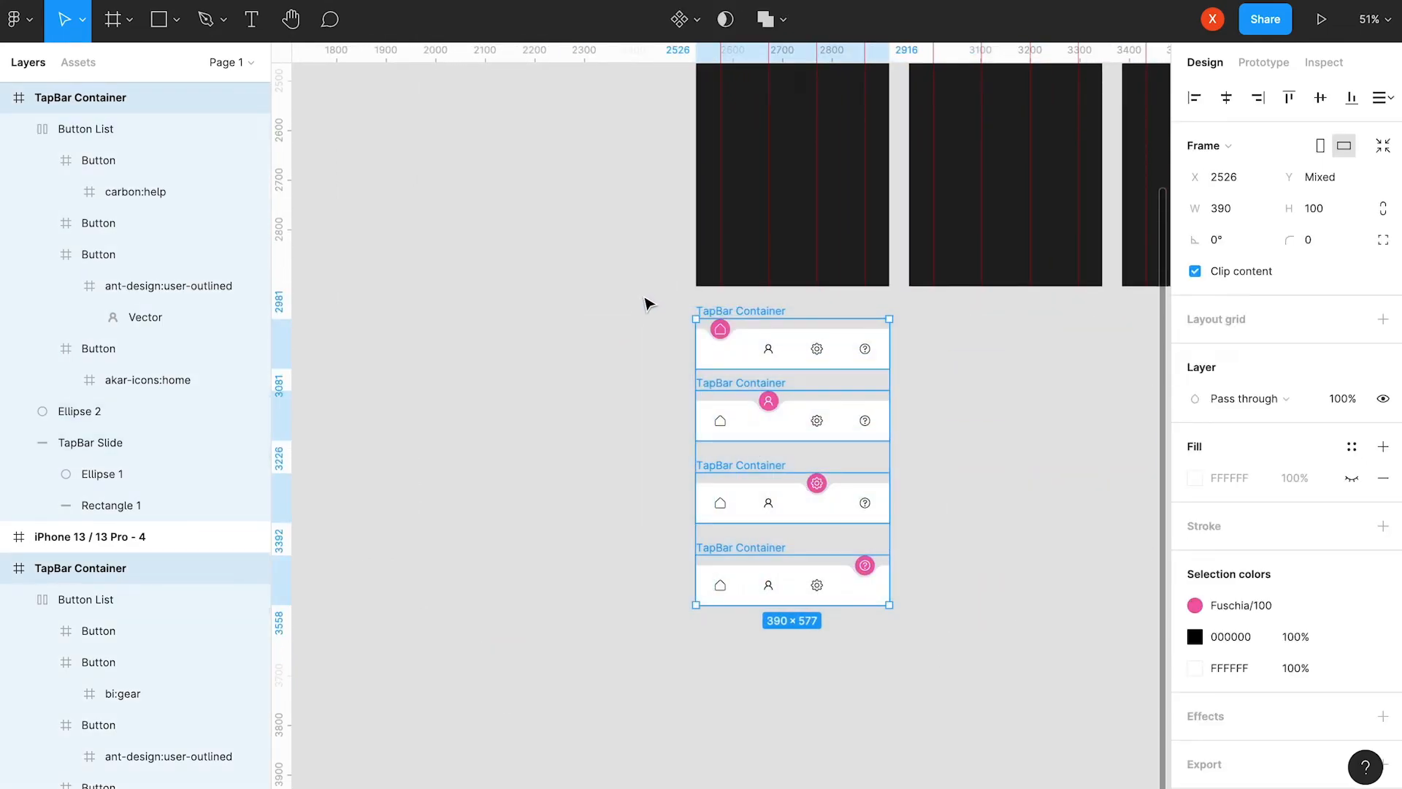
pyautogui.click(701, 21)
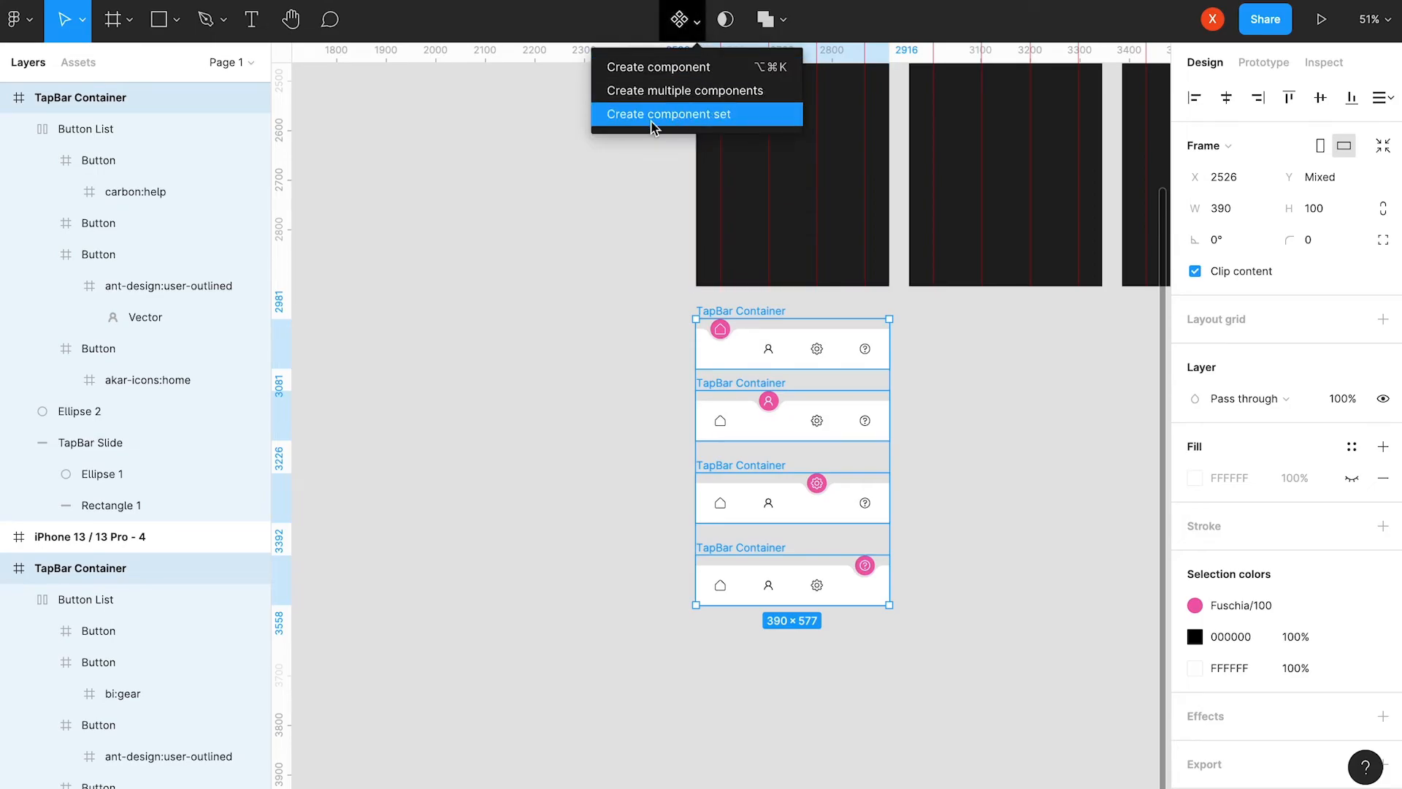
pyautogui.click(686, 115)
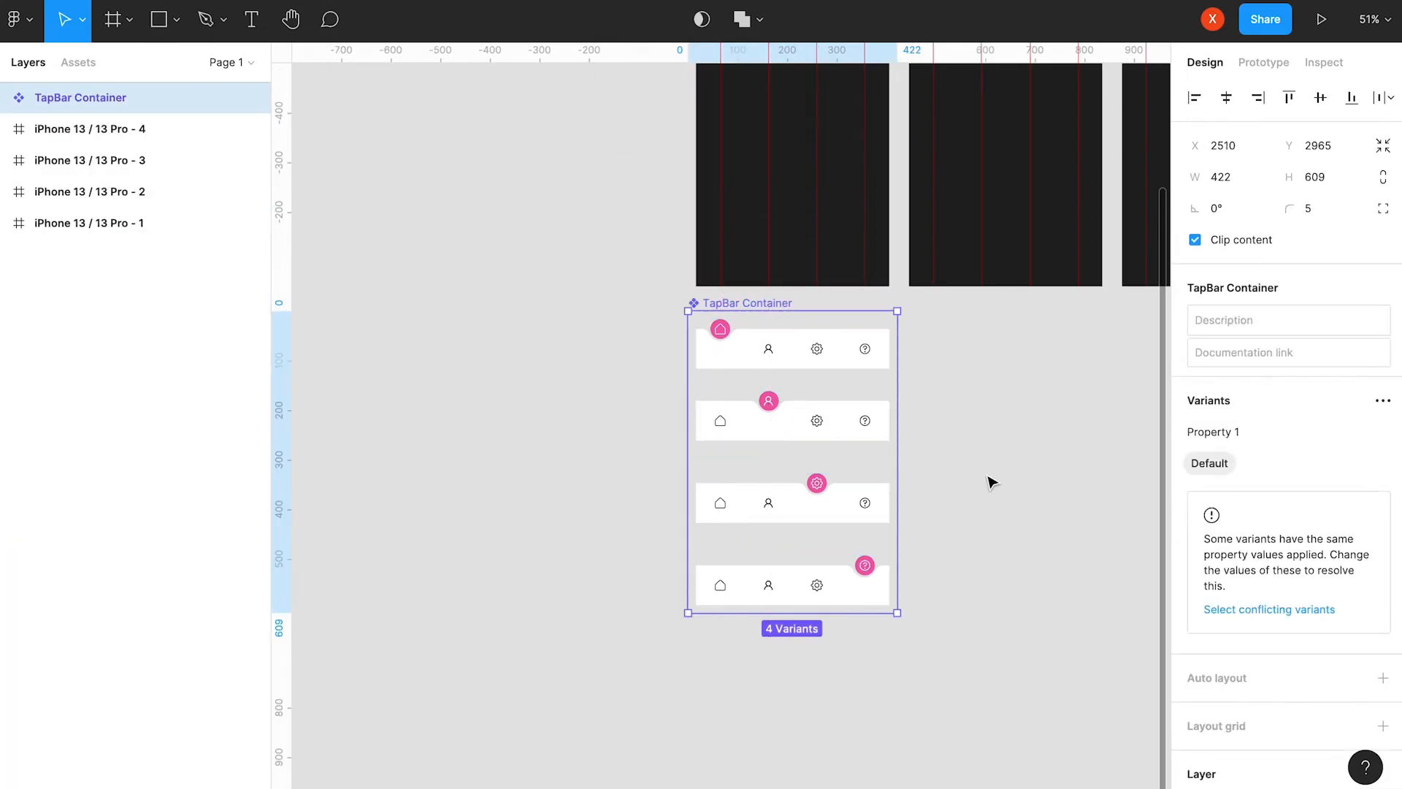
# Rename the component set's variant property to Active Button and its default value to Home.
pyautogui.scroll(3, 909, 470)
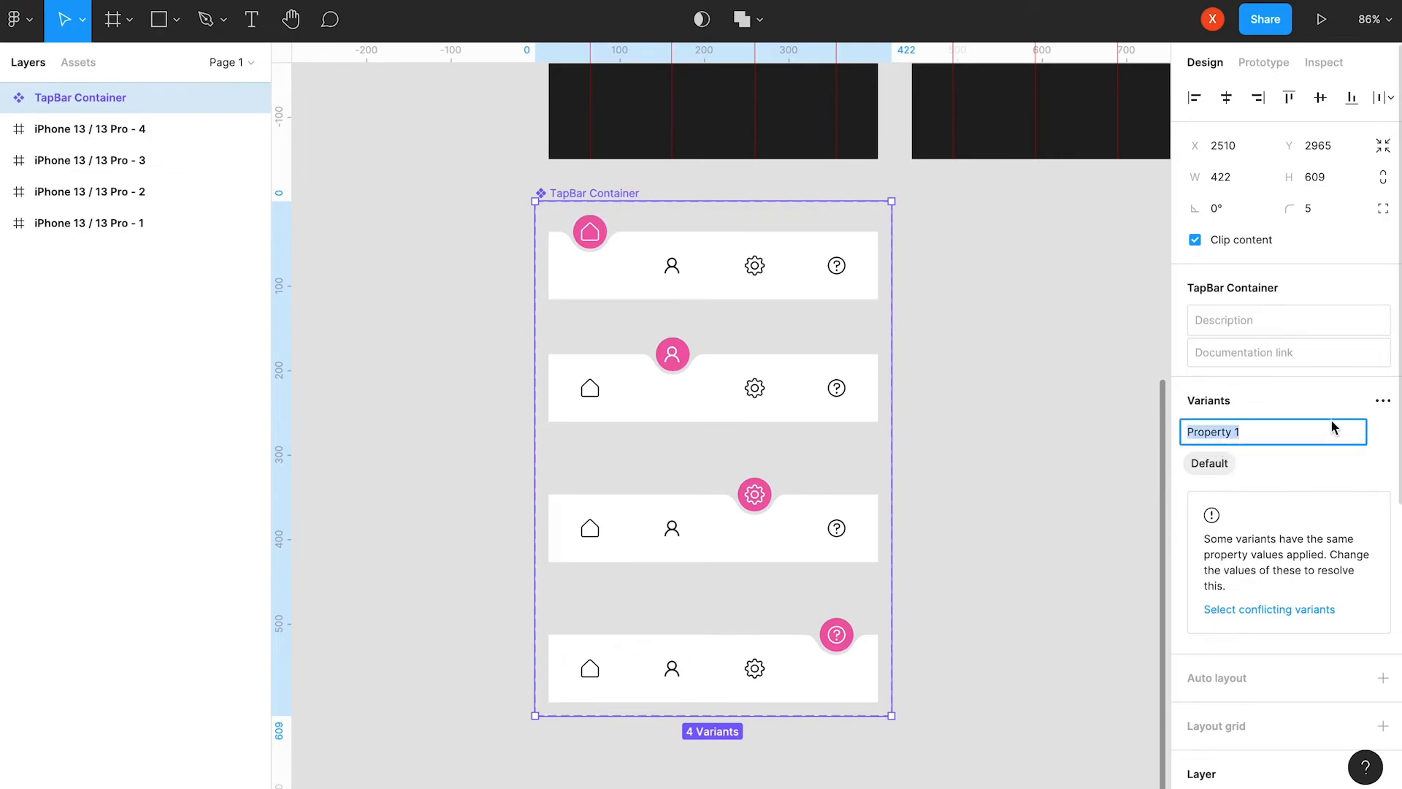
pyautogui.write('Active Button')
pyautogui.press('Return')
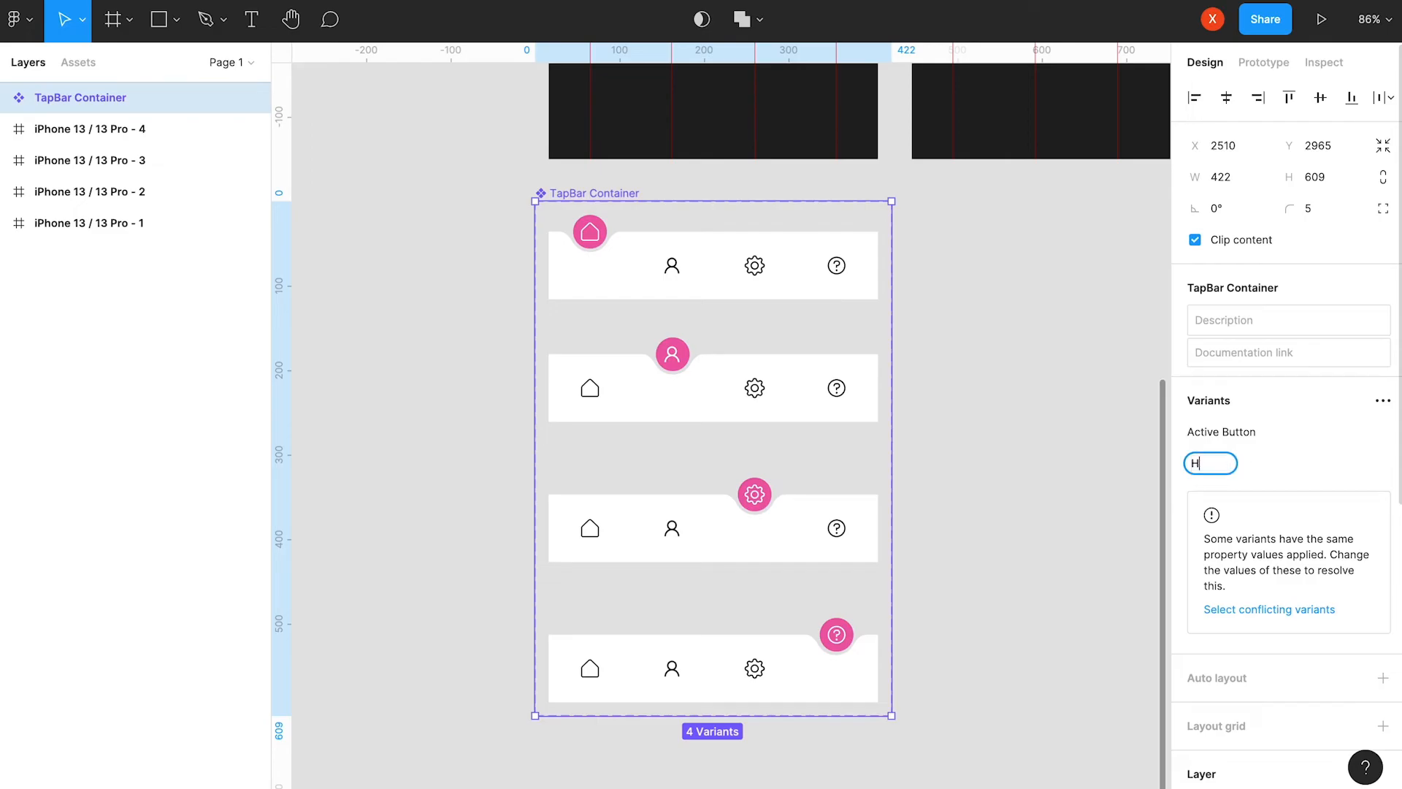
# Set the Active Button value to Users for the second variant and Settings for the third.
pyautogui.click(672, 412)
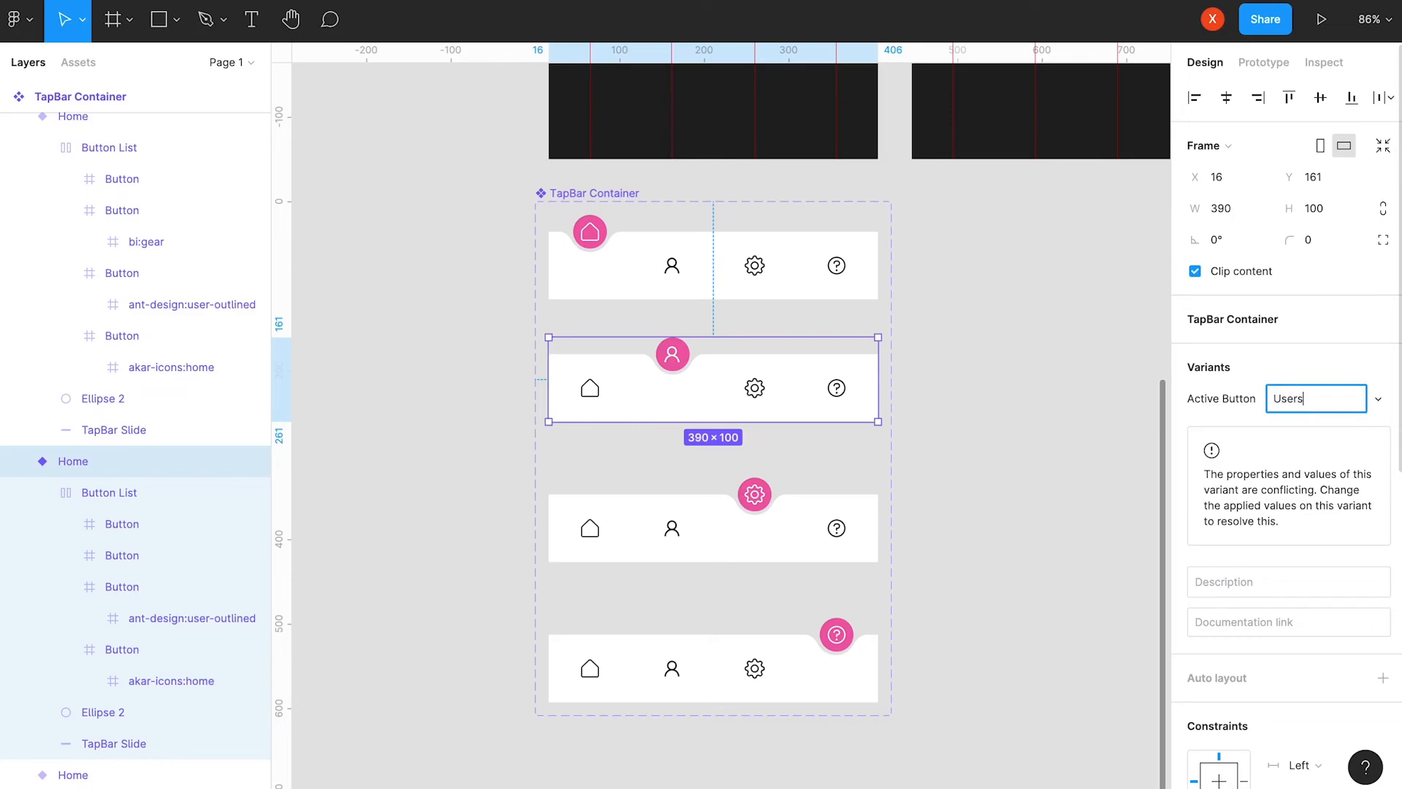
pyautogui.write('Users')
pyautogui.press('Return')
pyautogui.click(860, 525)
pyautogui.click(1310, 400)
pyautogui.write('Settings')
pyautogui.press('Return')
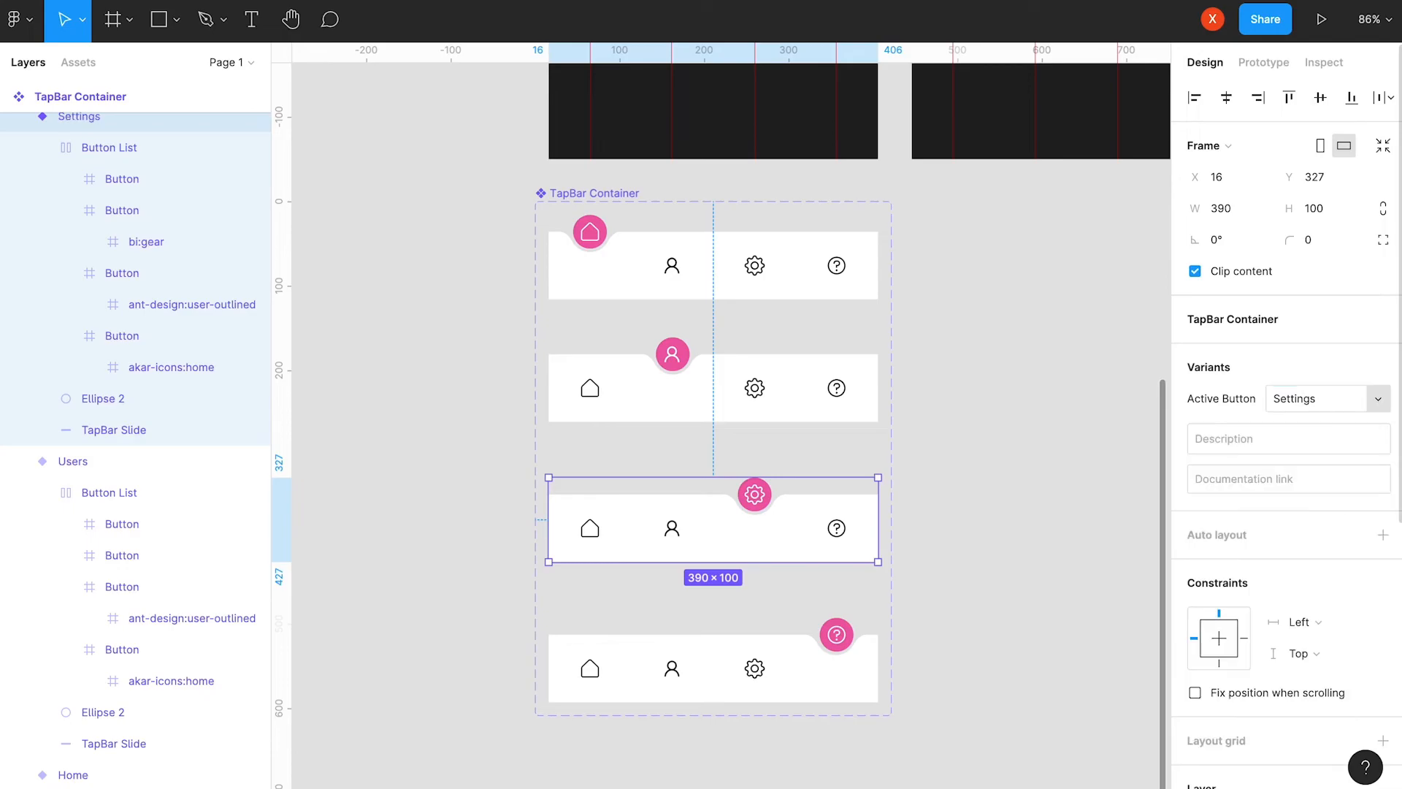
# Set the fourth variant's Active Button value to Help.
pyautogui.click(808, 669)
pyautogui.click(1289, 400)
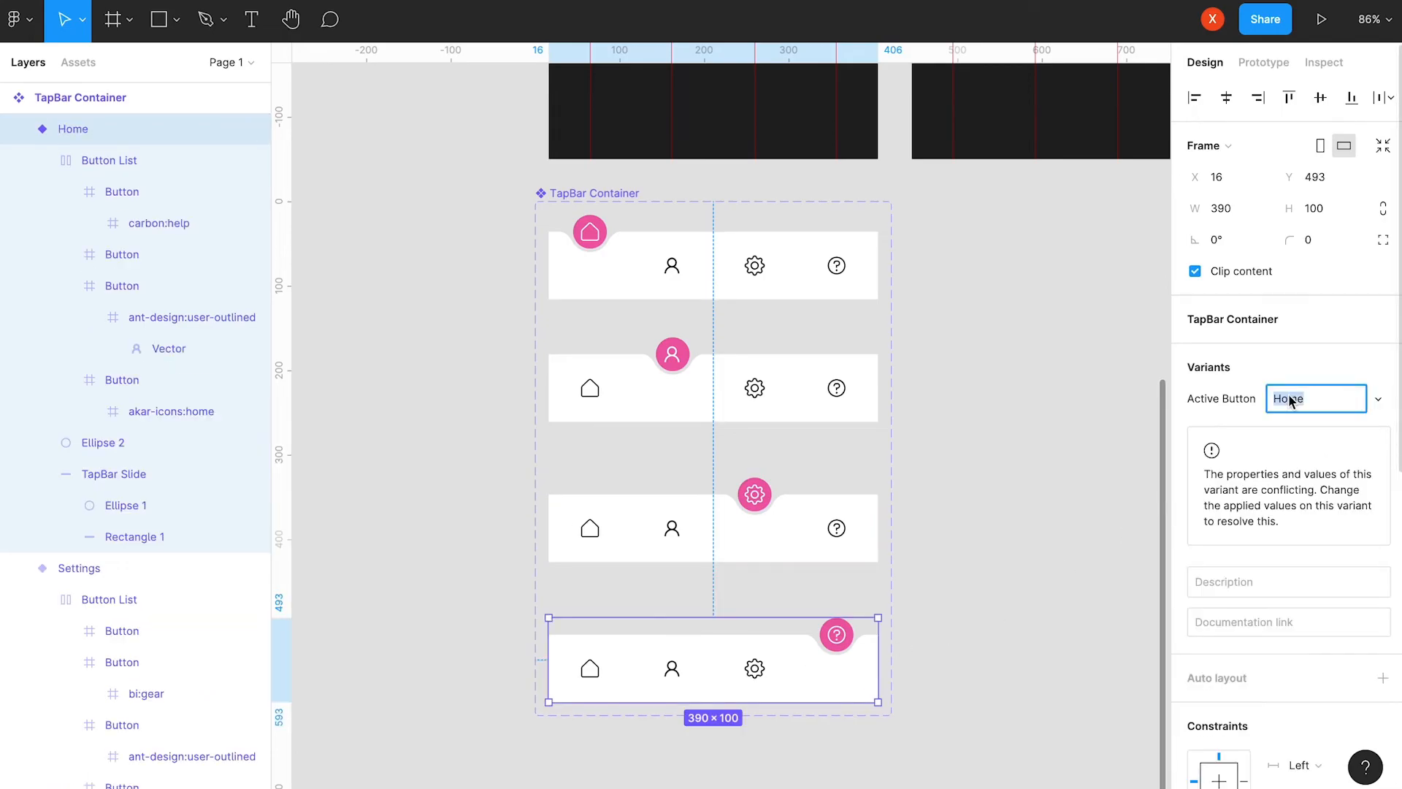
pyautogui.write('Help')
pyautogui.press('Return')
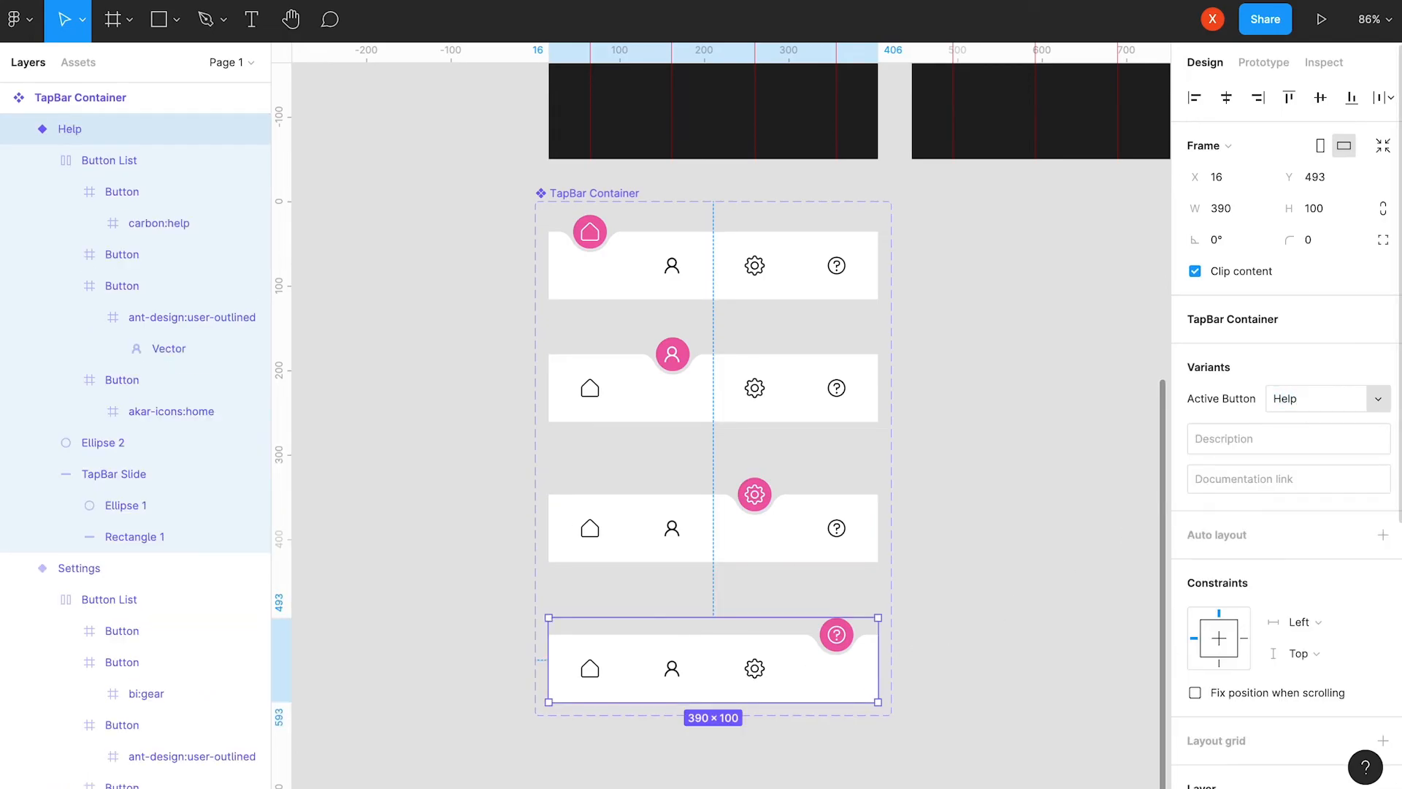
# Remove the old frame interactions from all four buttons of the Home variant.
pyautogui.doubleClick(599, 278)
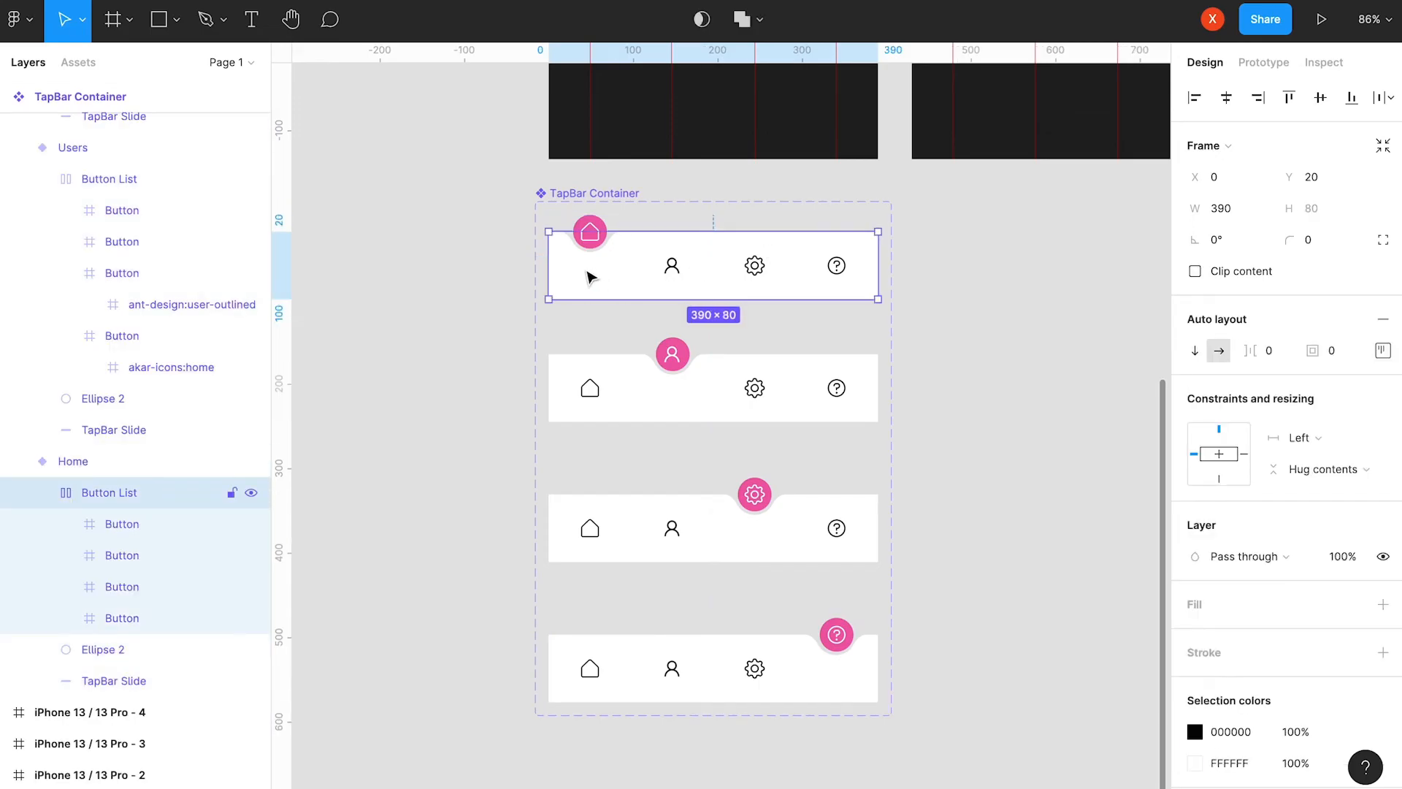
pyautogui.click(589, 275)
pyautogui.keyDown('shift'); pyautogui.click(671, 272); pyautogui.keyUp('shift')
pyautogui.keyDown('shift'); pyautogui.click(793, 279); pyautogui.keyUp('shift')
pyautogui.keyDown('shift'); pyautogui.click(836, 276); pyautogui.keyUp('shift')
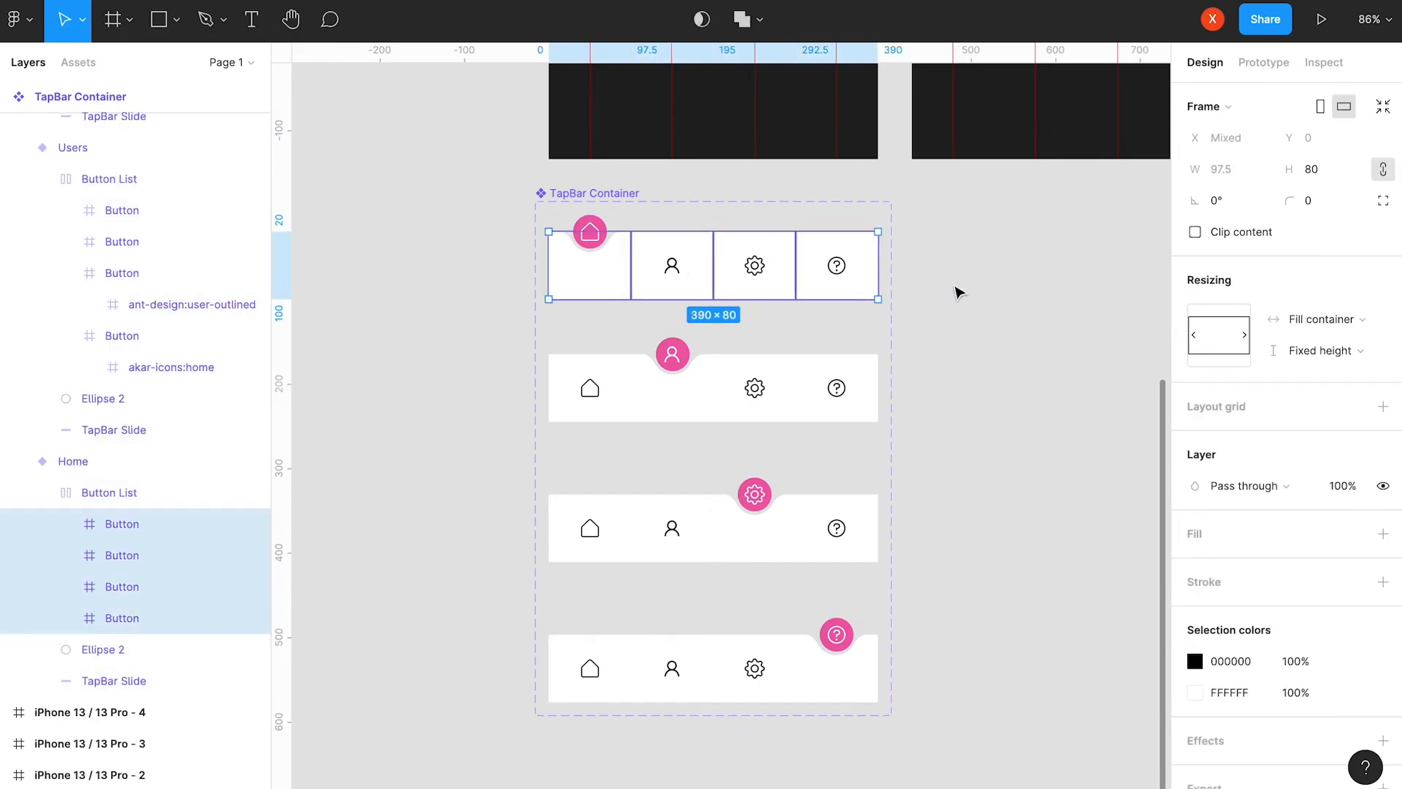
pyautogui.click(1266, 63)
pyautogui.click(1383, 140)
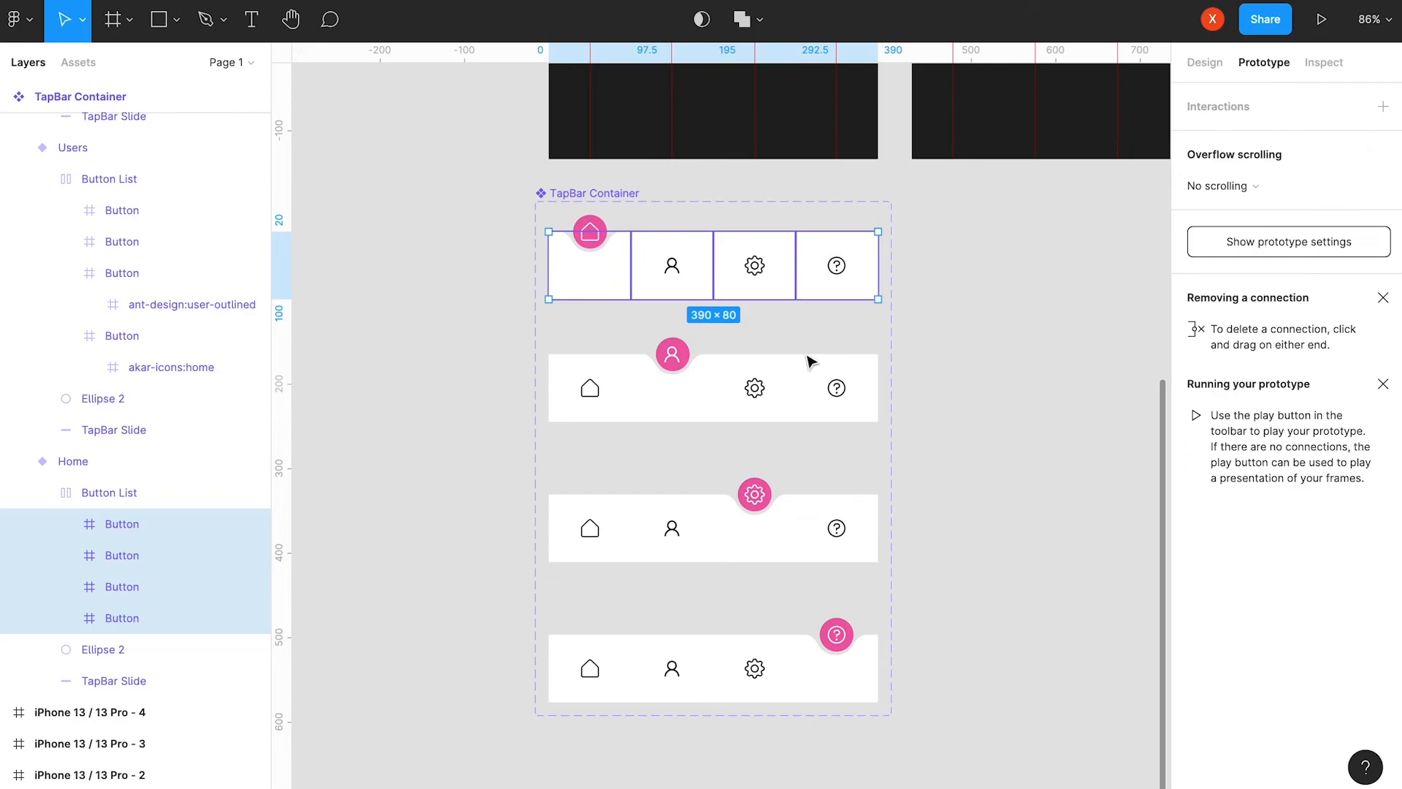
# Remove the old frame interactions from all four buttons of the Users variant.
pyautogui.click(591, 394)
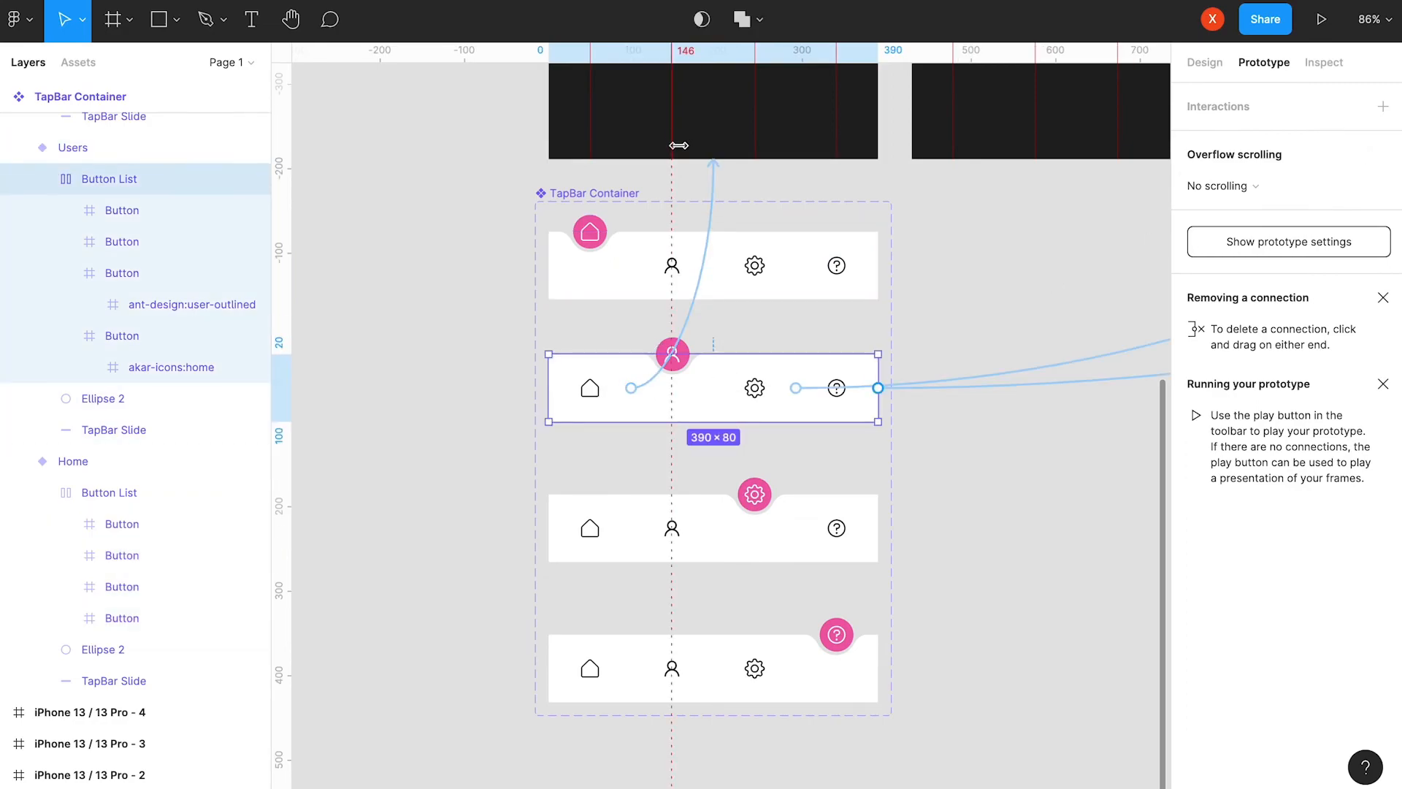
pyautogui.click(596, 410)
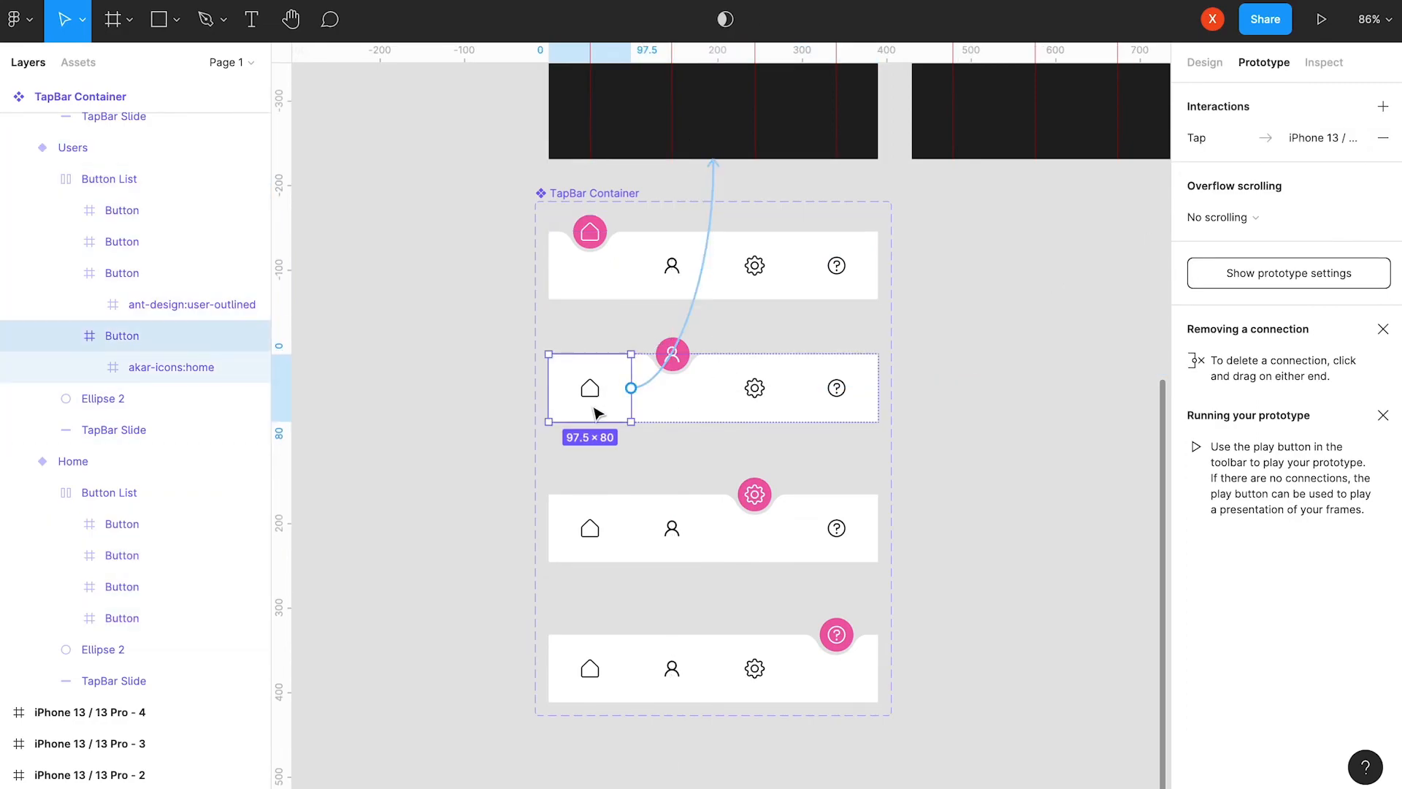
pyautogui.keyDown('shift'); pyautogui.click(833, 415); pyautogui.keyUp('shift')
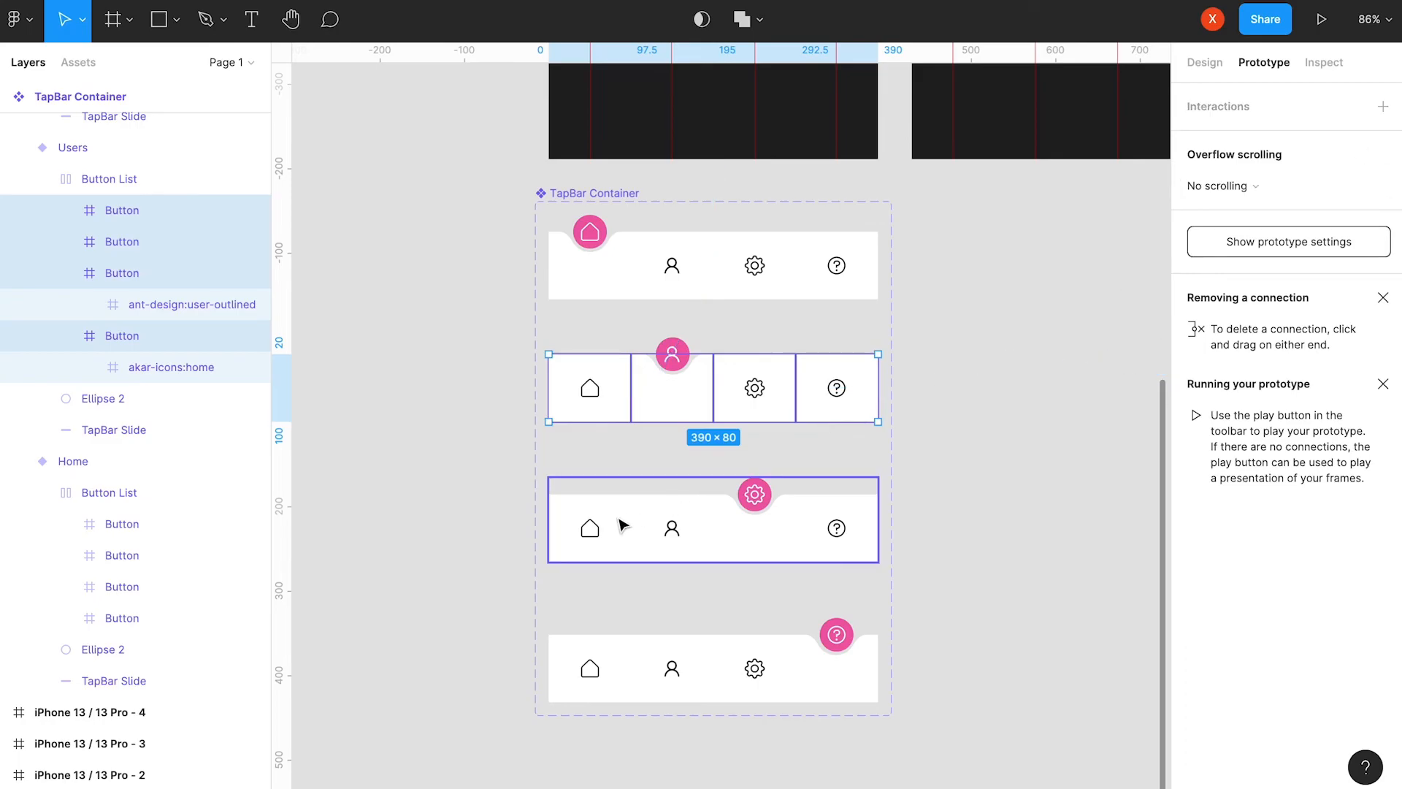
# Remove the old frame interactions from all four buttons of the Settings variant.
pyautogui.click(590, 529)
pyautogui.keyDown('shift'); pyautogui.click(679, 538); pyautogui.keyUp('shift')
pyautogui.keyDown('shift'); pyautogui.click(763, 543); pyautogui.keyUp('shift')
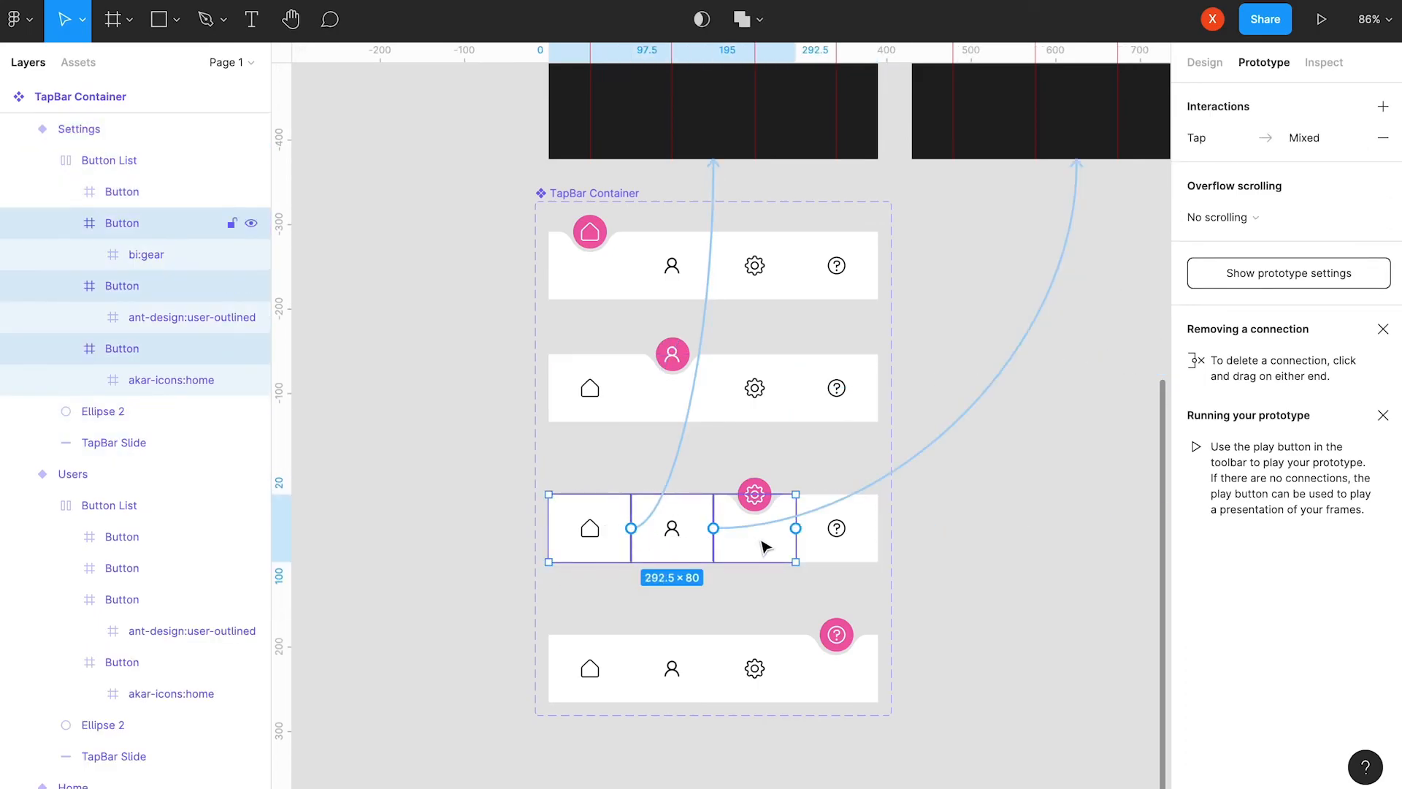
pyautogui.keyDown('shift'); pyautogui.click(847, 537); pyautogui.keyUp('shift')
pyautogui.click(1383, 137)
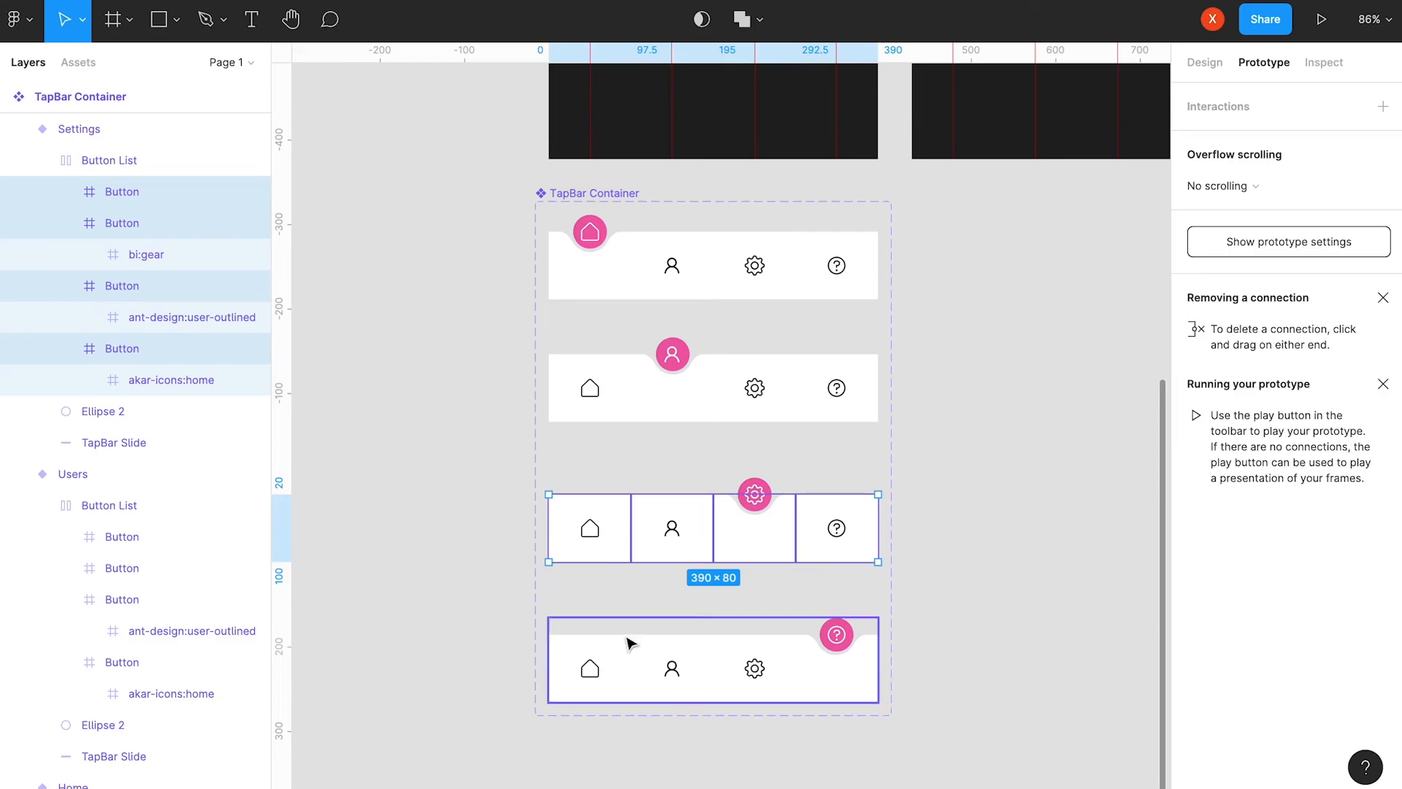
# Remove the old frame interactions from all four buttons of the Help variant.
pyautogui.click(590, 670)
pyautogui.keyDown('shift'); pyautogui.click(663, 681); pyautogui.keyUp('shift')
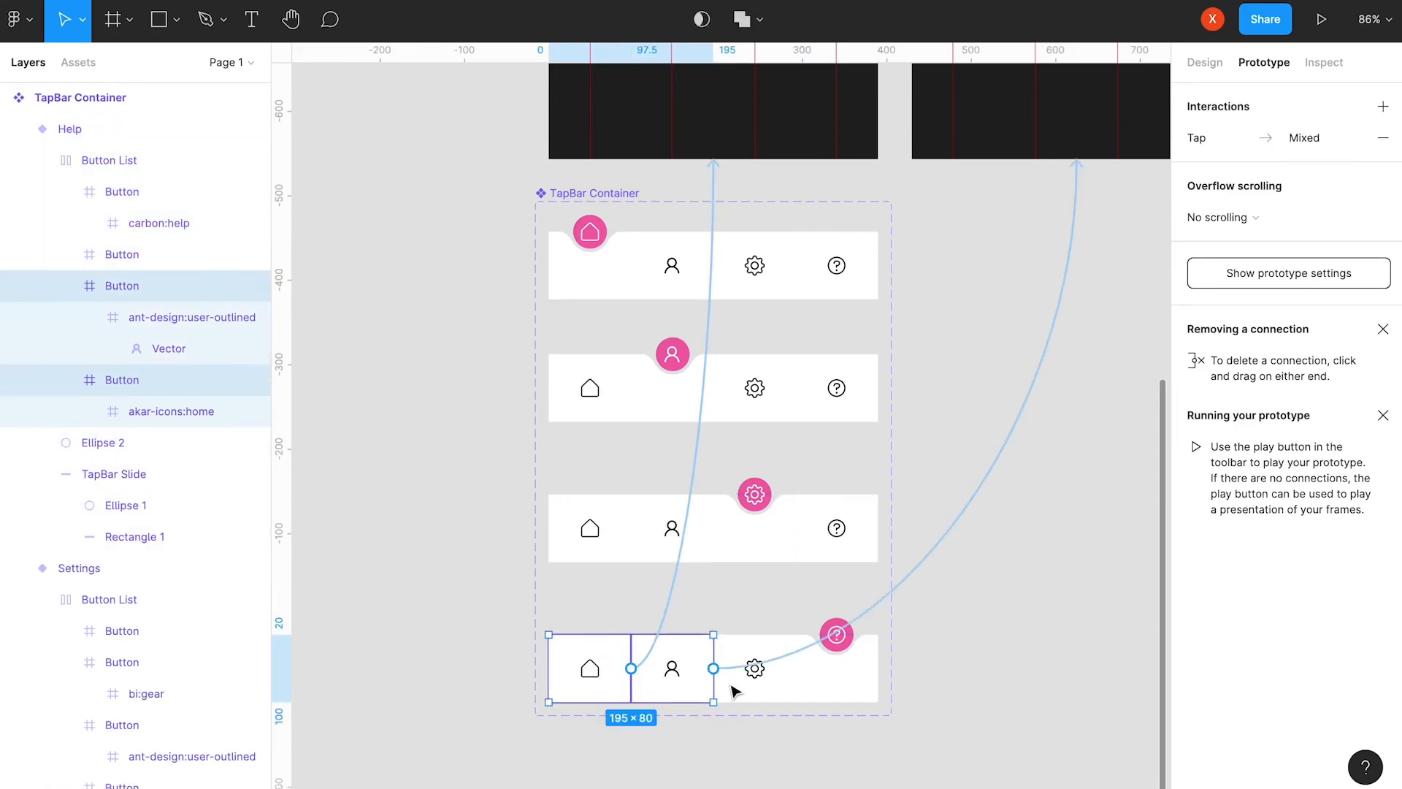
pyautogui.keyDown('shift'); pyautogui.click(760, 690); pyautogui.keyUp('shift')
pyautogui.keyDown('shift'); pyautogui.click(829, 690); pyautogui.keyUp('shift')
pyautogui.click(1383, 137)
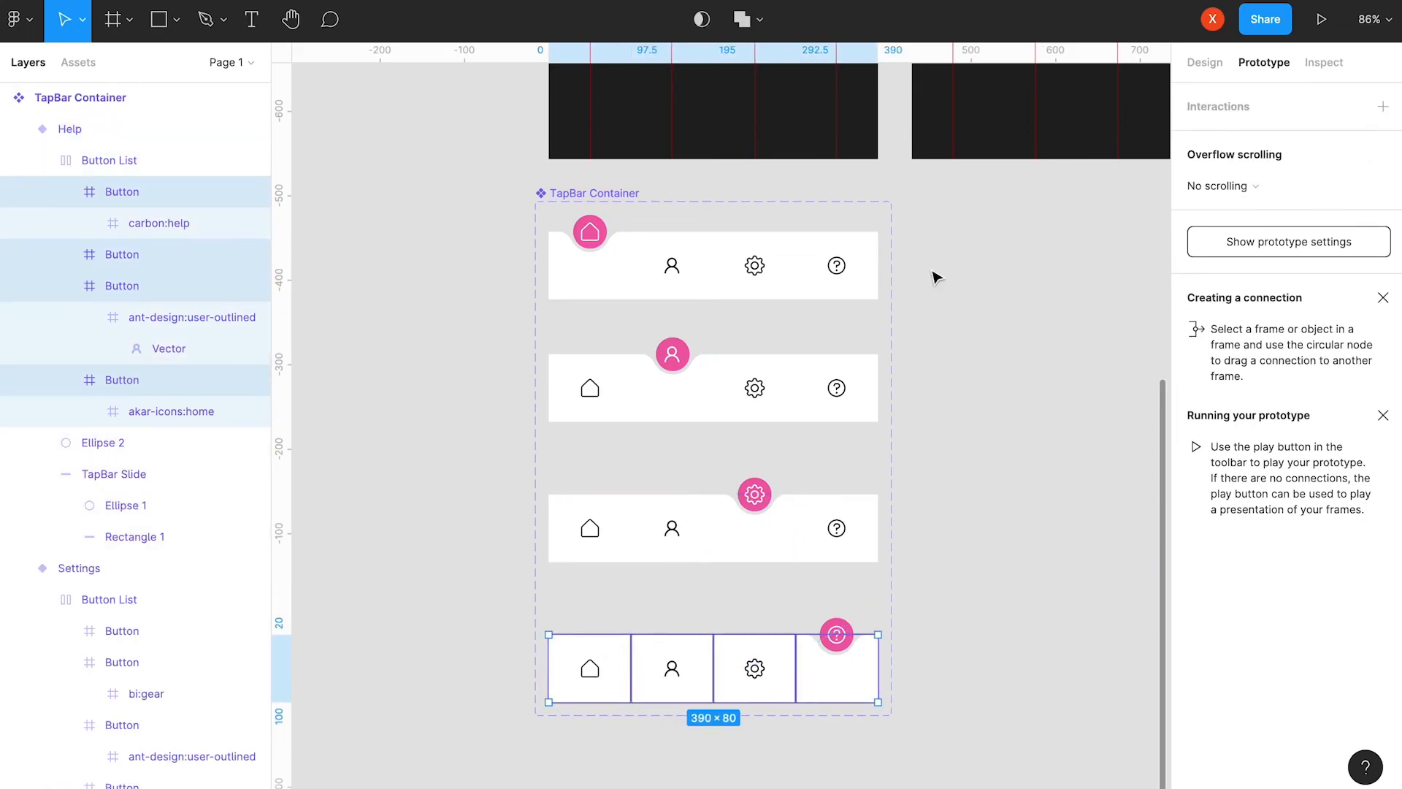
# Link the Home variant's user, gear and help buttons to the Users, Settings and Help variants on tap with Smart animate.
pyautogui.click(667, 272)
pyautogui.moveTo(713, 266); pyautogui.dragTo(654, 388)
pyautogui.click(751, 285)
pyautogui.moveTo(799, 270); pyautogui.dragTo(796, 321)
pyautogui.moveTo(754, 488); pyautogui.dragTo(759, 505)
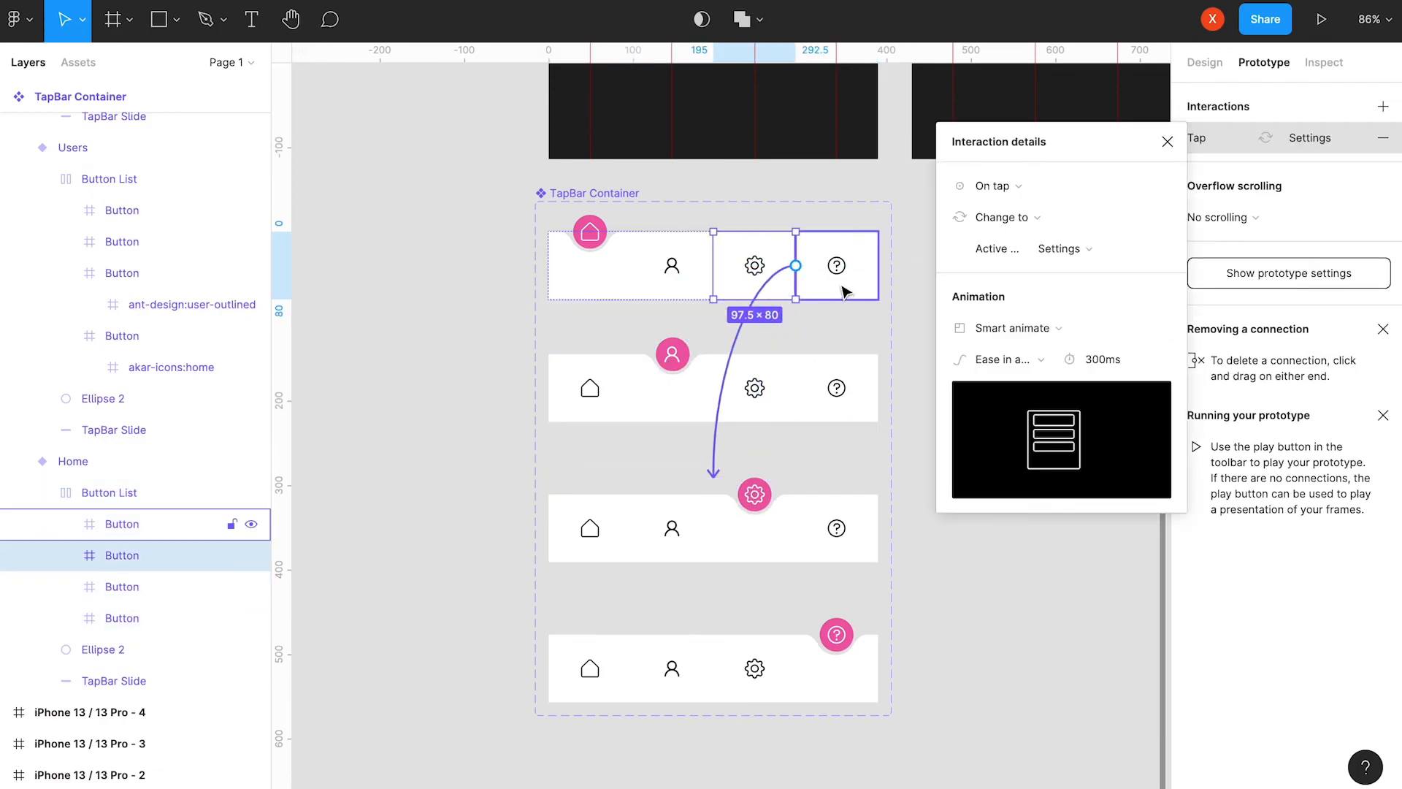
pyautogui.click(873, 281)
pyautogui.moveTo(878, 265); pyautogui.dragTo(771, 631)
pyautogui.doubleClick(599, 398)
pyautogui.doubleClick(601, 400)
pyautogui.moveTo(631, 384); pyautogui.dragTo(633, 516)
pyautogui.click(785, 387)
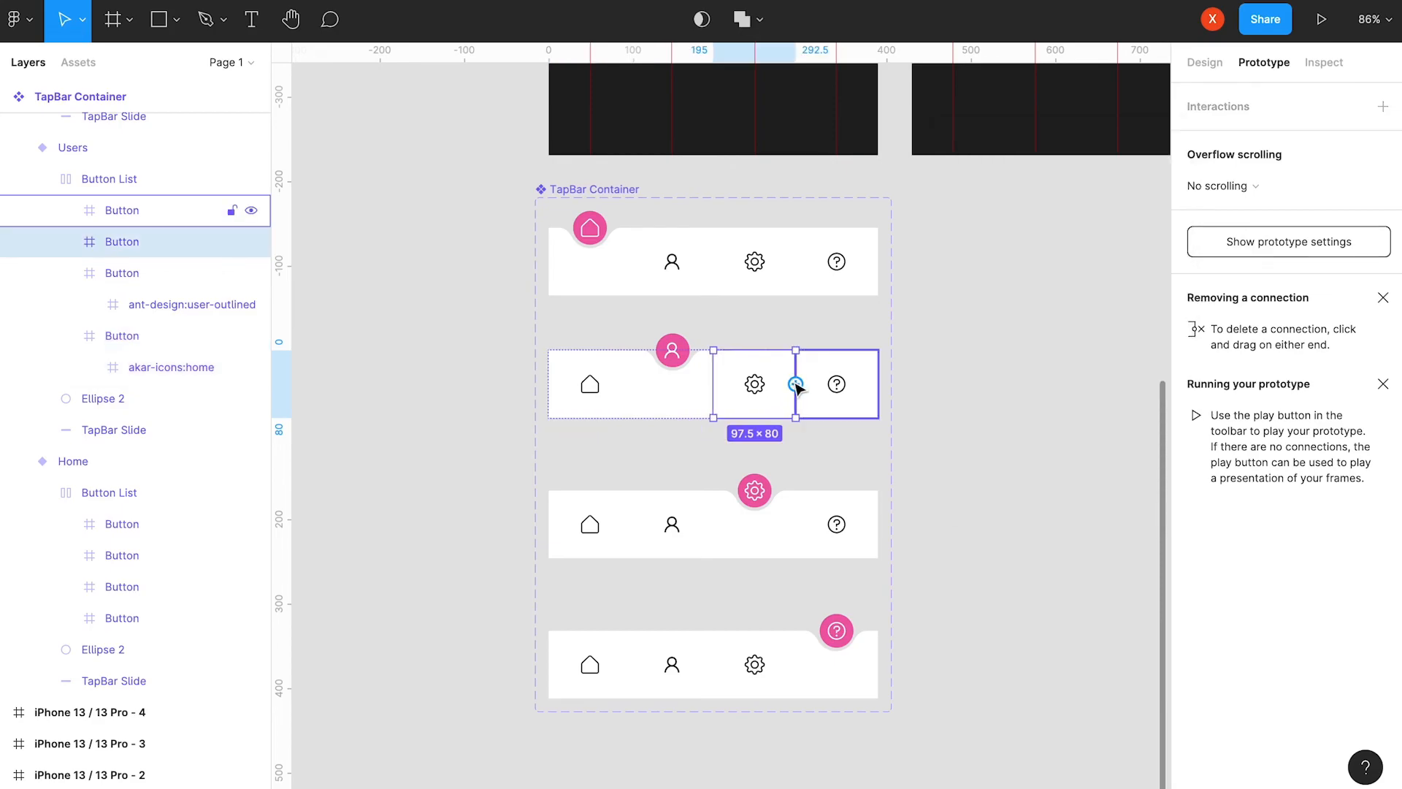
pyautogui.click(617, 393)
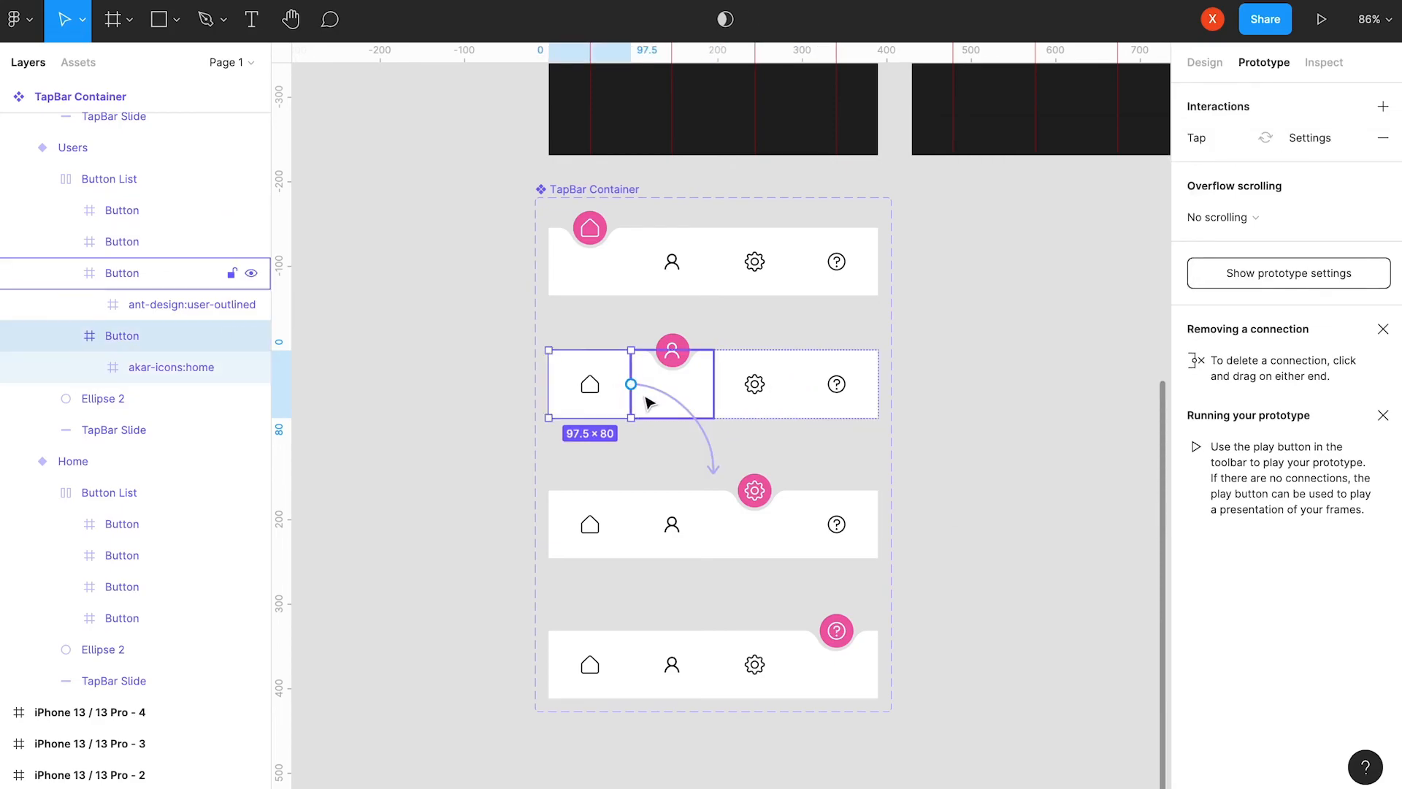
pyautogui.click(1378, 139)
# Link the Users variant's home, gear and help buttons to the Home, Settings and Help variants on tap with Smart animate.
pyautogui.moveTo(632, 387); pyautogui.dragTo(670, 348)
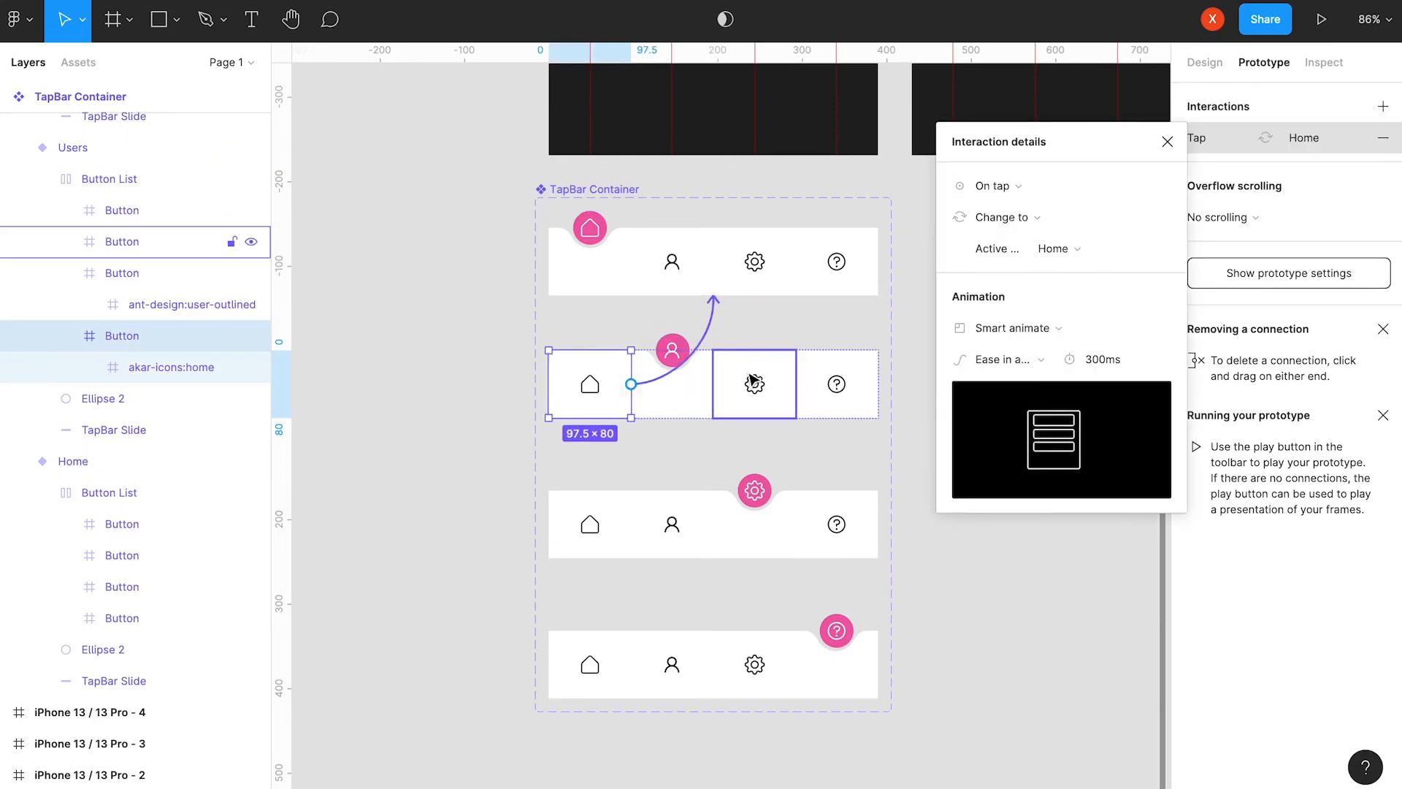
pyautogui.click(754, 376)
pyautogui.moveTo(795, 384); pyautogui.dragTo(786, 509)
pyautogui.click(865, 398)
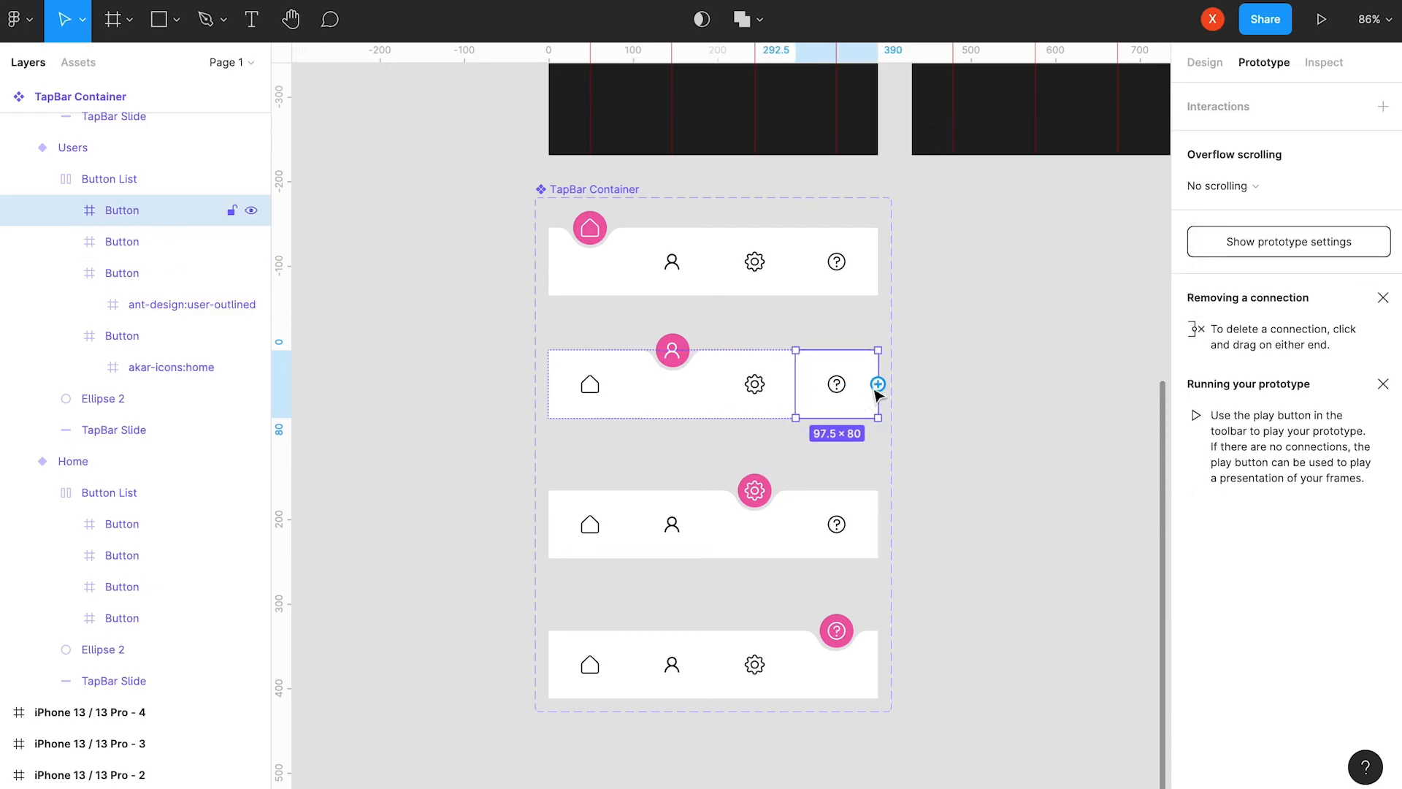
pyautogui.moveTo(798, 608); pyautogui.dragTo(625, 245)
# Link the Settings variant's home, user and help buttons to the Home, Users and Help variants on tap with Smart animate.
pyautogui.click(594, 525)
pyautogui.click(671, 524)
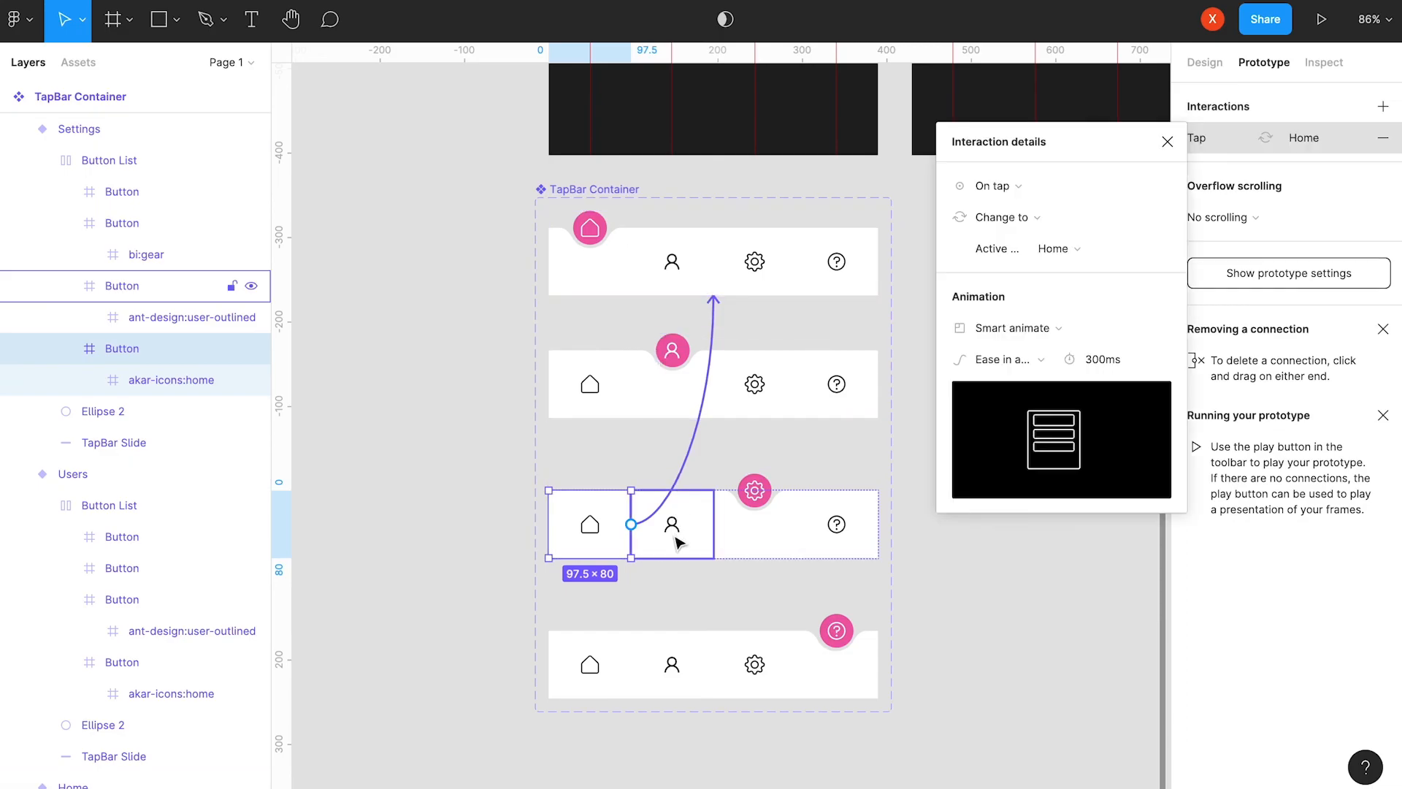
pyautogui.moveTo(713, 524); pyautogui.dragTo(720, 406)
pyautogui.click(837, 525)
pyautogui.moveTo(878, 524); pyautogui.dragTo(851, 659)
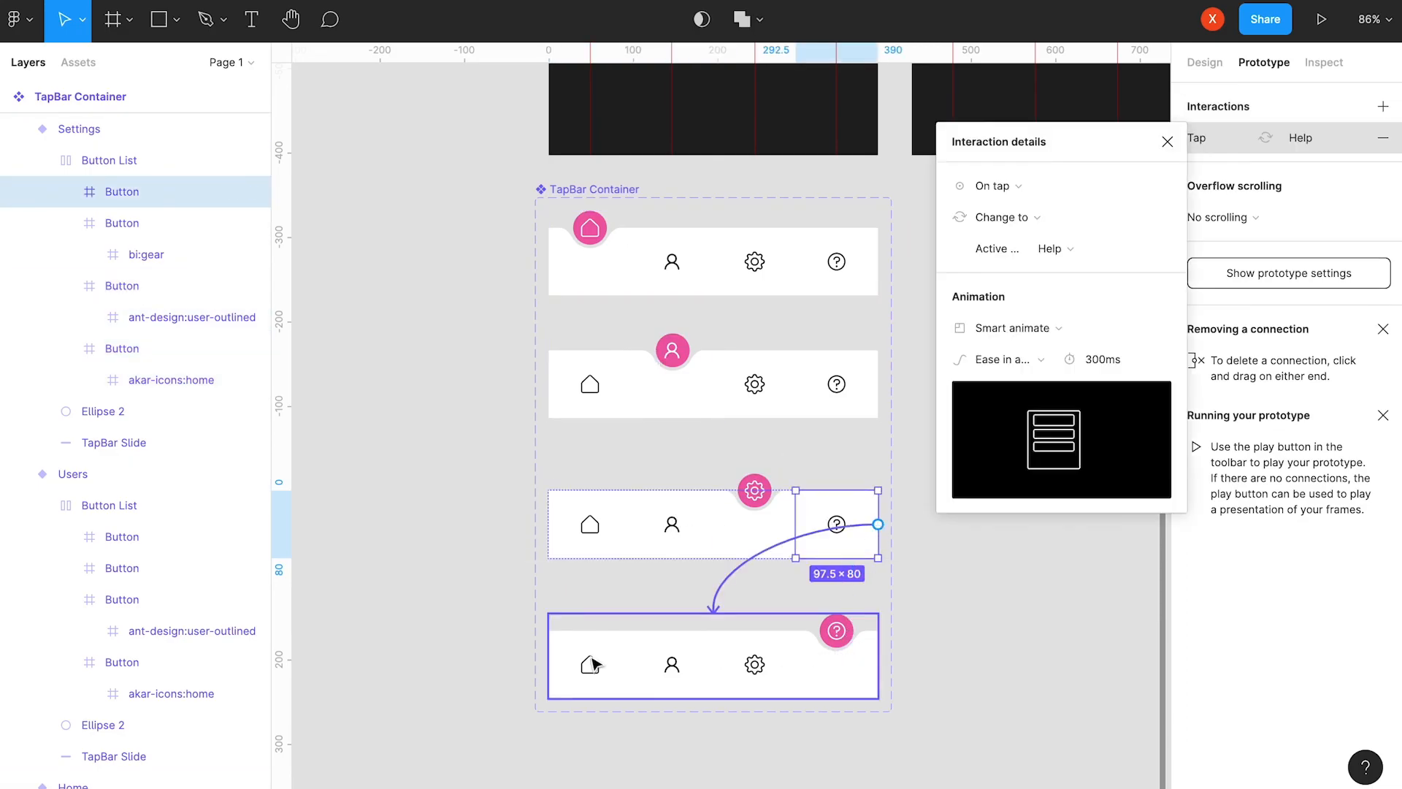
# Link the Help variant's home, user and gear buttons to their matching variants on tap.
pyautogui.click(595, 663)
pyautogui.click(619, 668)
pyautogui.moveTo(630, 667); pyautogui.dragTo(617, 274)
pyautogui.click(694, 684)
pyautogui.moveTo(713, 664); pyautogui.dragTo(704, 260)
pyautogui.click(760, 662)
pyautogui.moveTo(797, 666); pyautogui.dragTo(776, 545)
pyautogui.click(1204, 62)
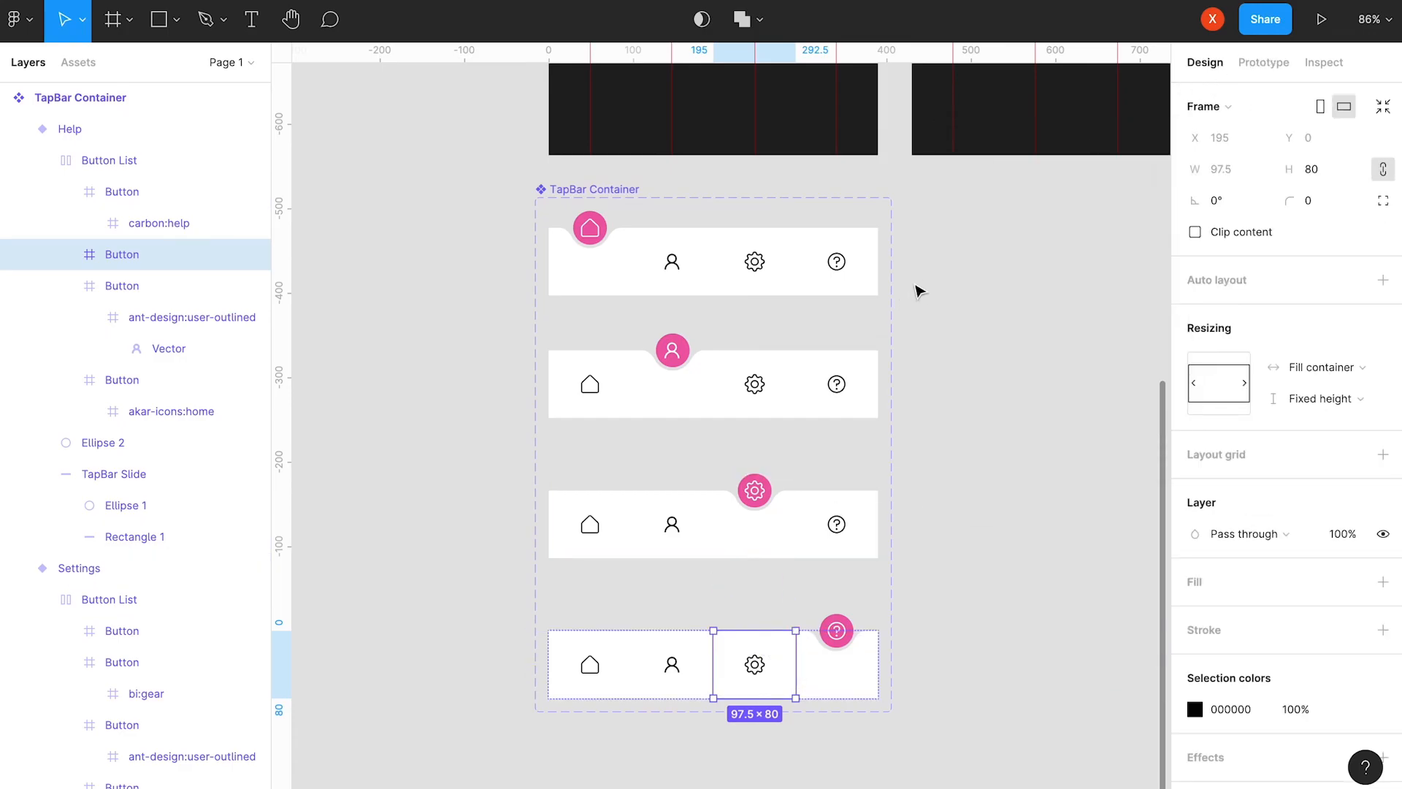
# Copy the TapBar Container instance from the iPhone 13 / 13 Pro - 1 frame into the iPhone 13 / 13 Pro - 2 and 3 frames.
pyautogui.click(870, 232)
pyautogui.scroll(3, 870, 231)
pyautogui.moveTo(659, 491); pyautogui.dragTo(707, 342)
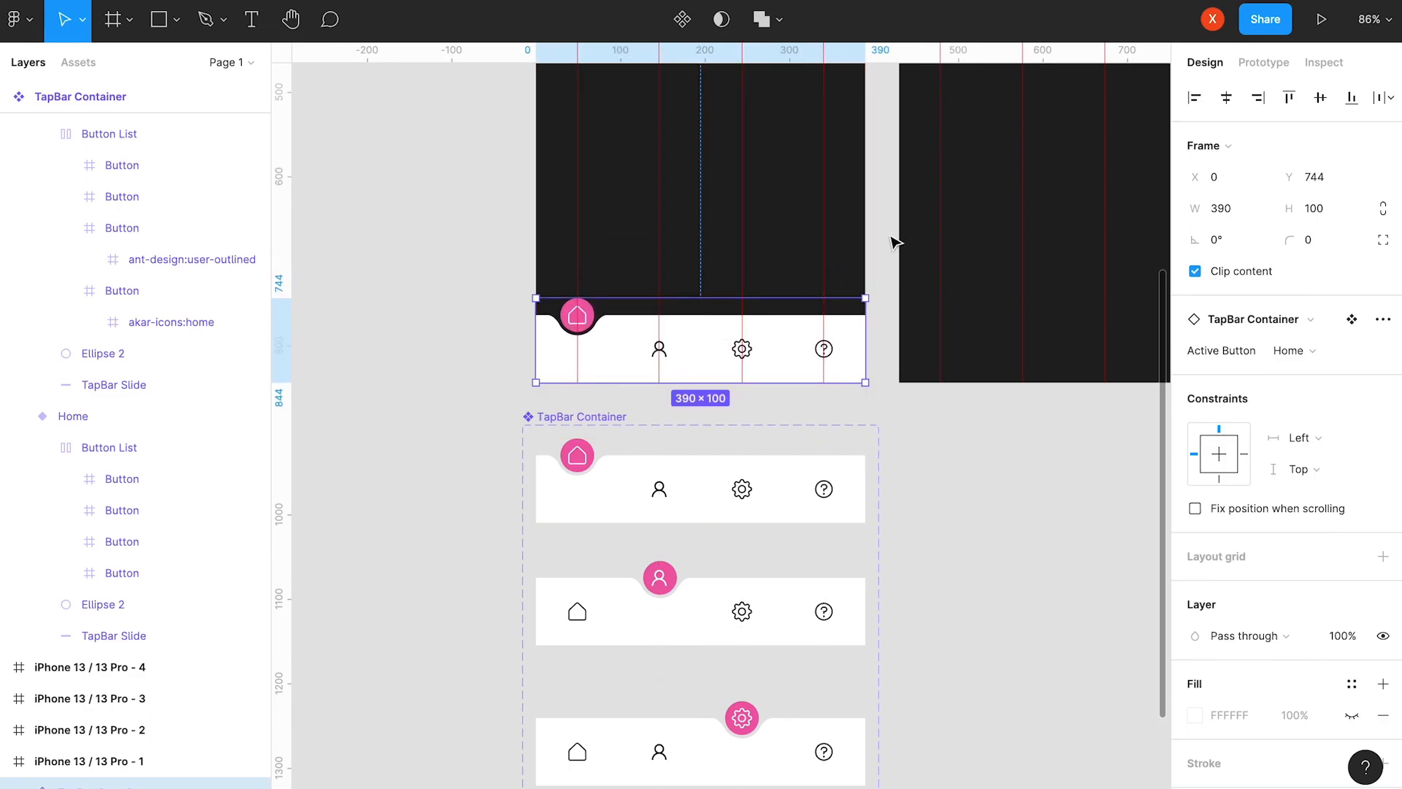
pyautogui.scroll(-2, 897, 239)
pyautogui.scroll(3, 682, 438)
pyautogui.scroll(3, 632, 517)
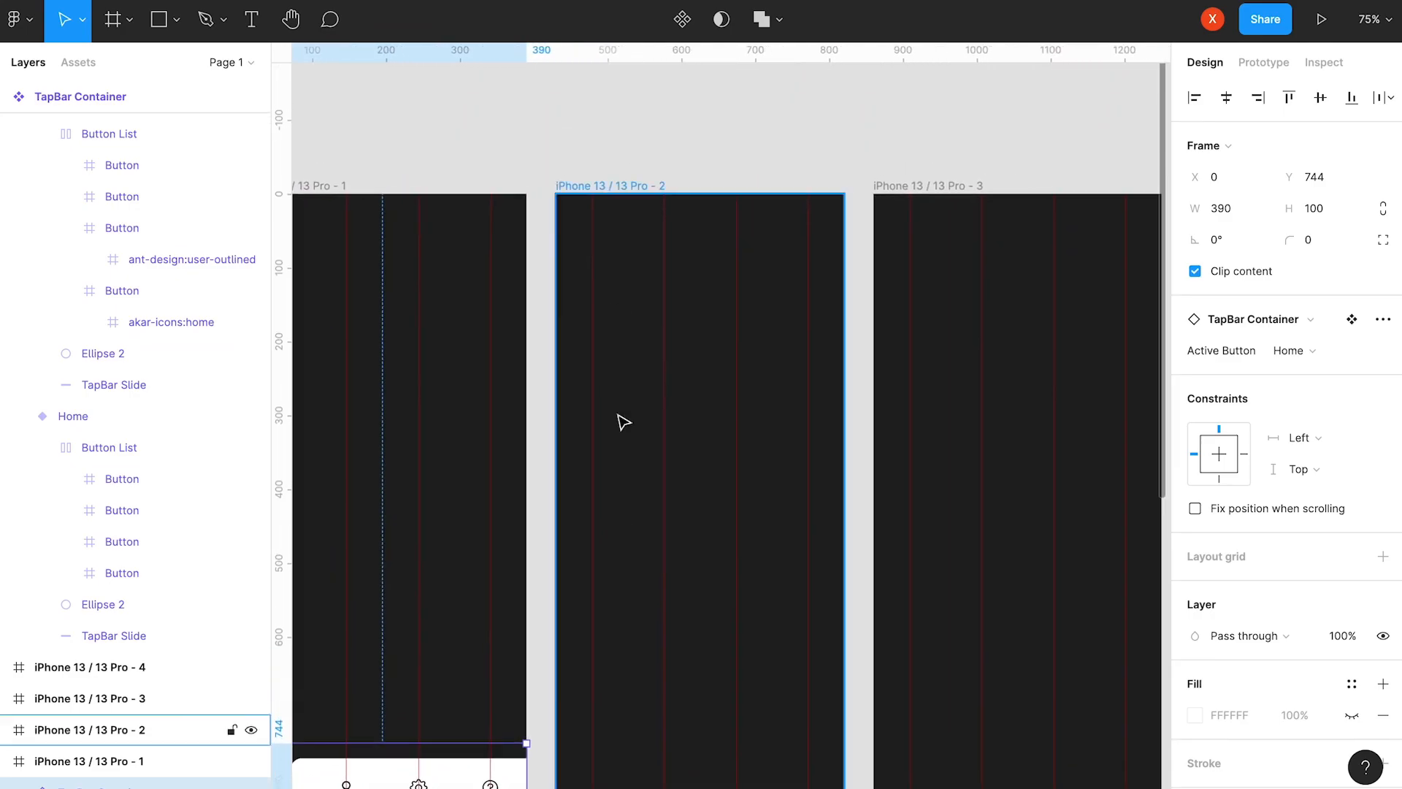
pyautogui.click(603, 184)
pyautogui.hotkey('ctrl', 'v')
pyautogui.click(1033, 225)
pyautogui.hotkey('ctrl', 'v')
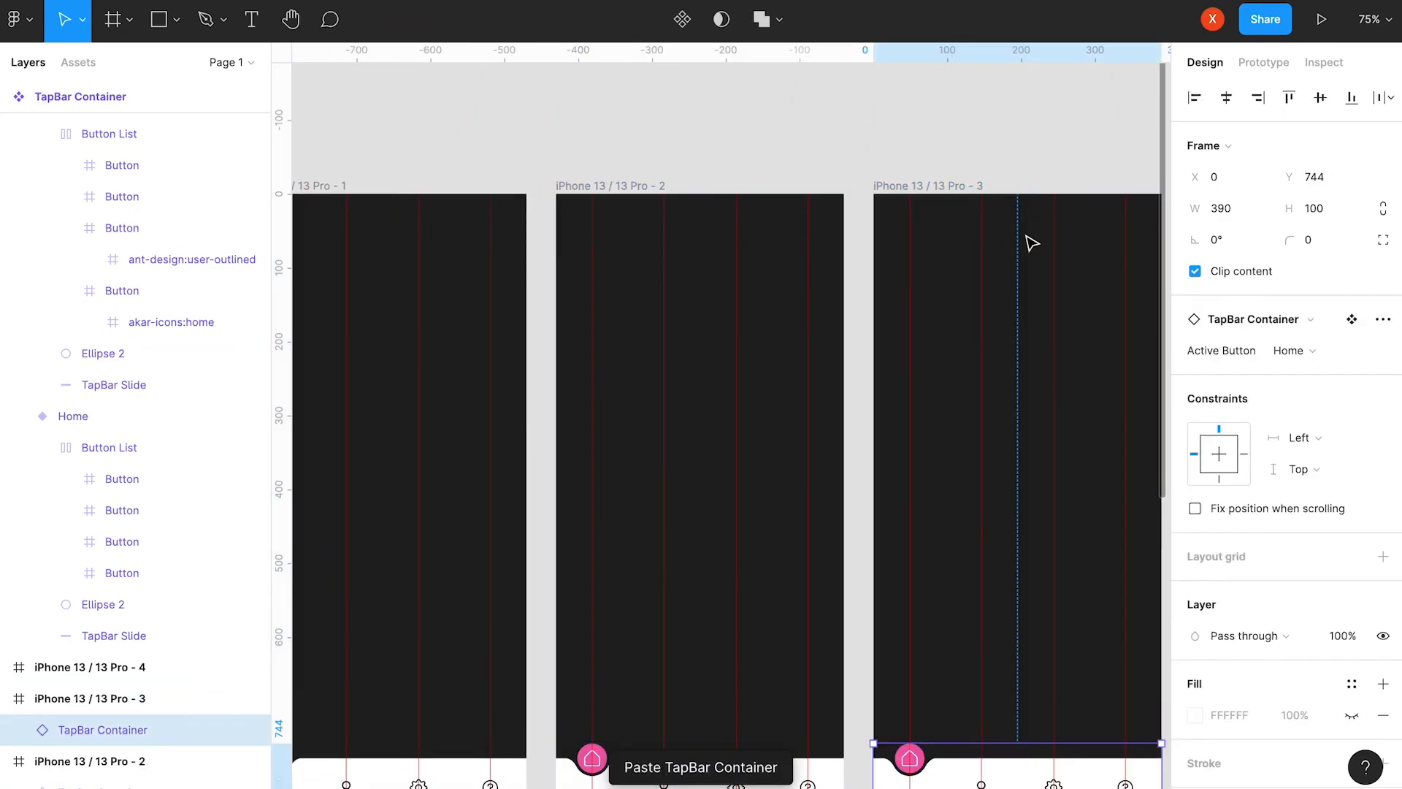
# Paste the copied TapBar Container instance into the iPhone 13 / 13 Pro - 4 frame.
pyautogui.hscroll(3, 731, 209)
pyautogui.scroll(-1, 731, 210)
pyautogui.moveTo(731, 210); pyautogui.dragTo(588, 182)
pyautogui.click(825, 84)
pyautogui.hotkey('ctrl', 'v')
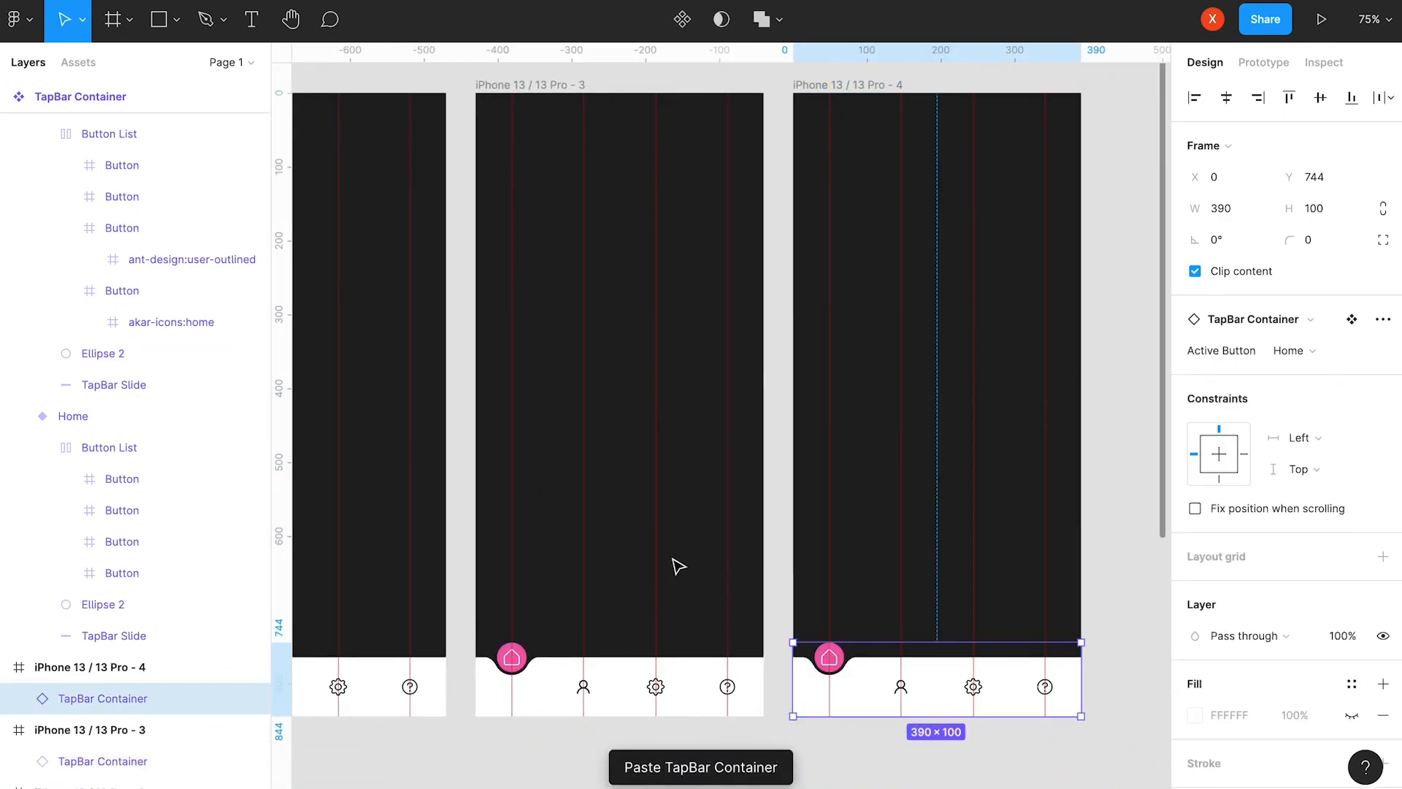
# Set the Active Button property of the tab bar in the iPhone 13 / 13 Pro - 2 frame to Users.
pyautogui.moveTo(659, 539); pyautogui.dragTo(990, 316)
pyautogui.click(673, 464)
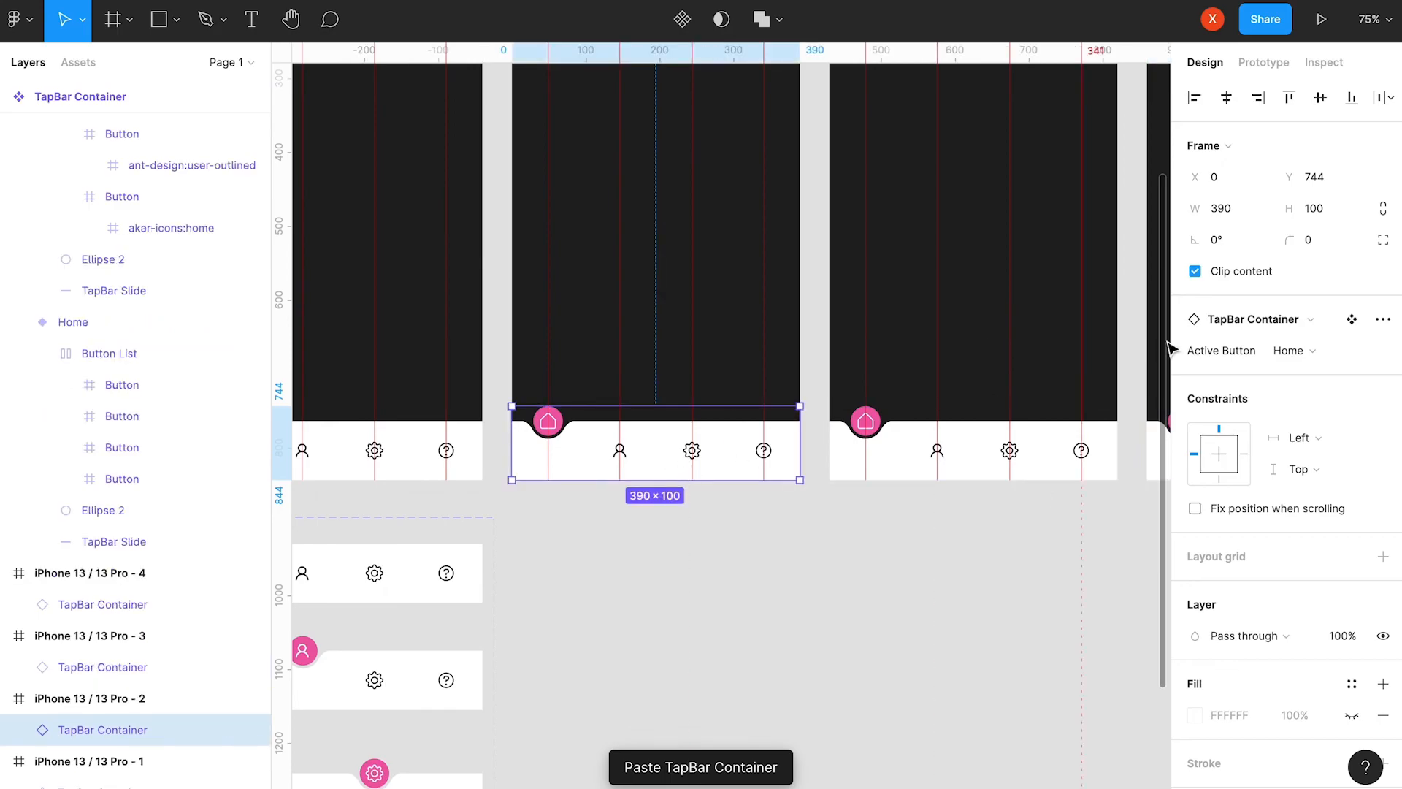
pyautogui.click(1288, 350)
pyautogui.click(1229, 375)
# Set the Active Button property of the tab bar in the iPhone 13 / 13 Pro - 3 frame to Settings.
pyautogui.click(1008, 420)
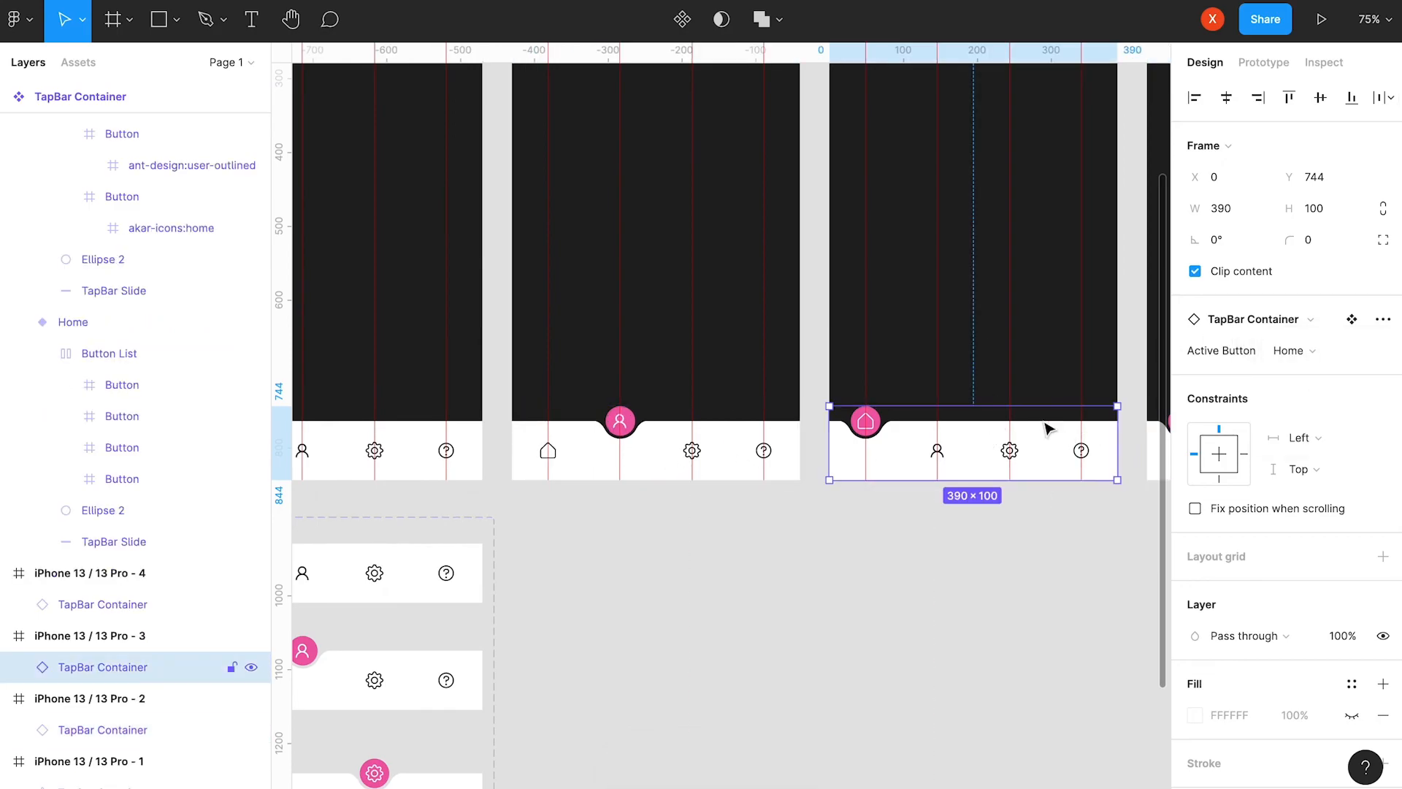
pyautogui.click(1290, 351)
pyautogui.click(1307, 375)
pyautogui.click(1294, 351)
pyautogui.click(1308, 372)
# Set the Active Button property of the tab bar in the iPhone 13 / 13 Pro - 4 frame to Help and clear the selection.
pyautogui.hscroll(5, 1000, 468)
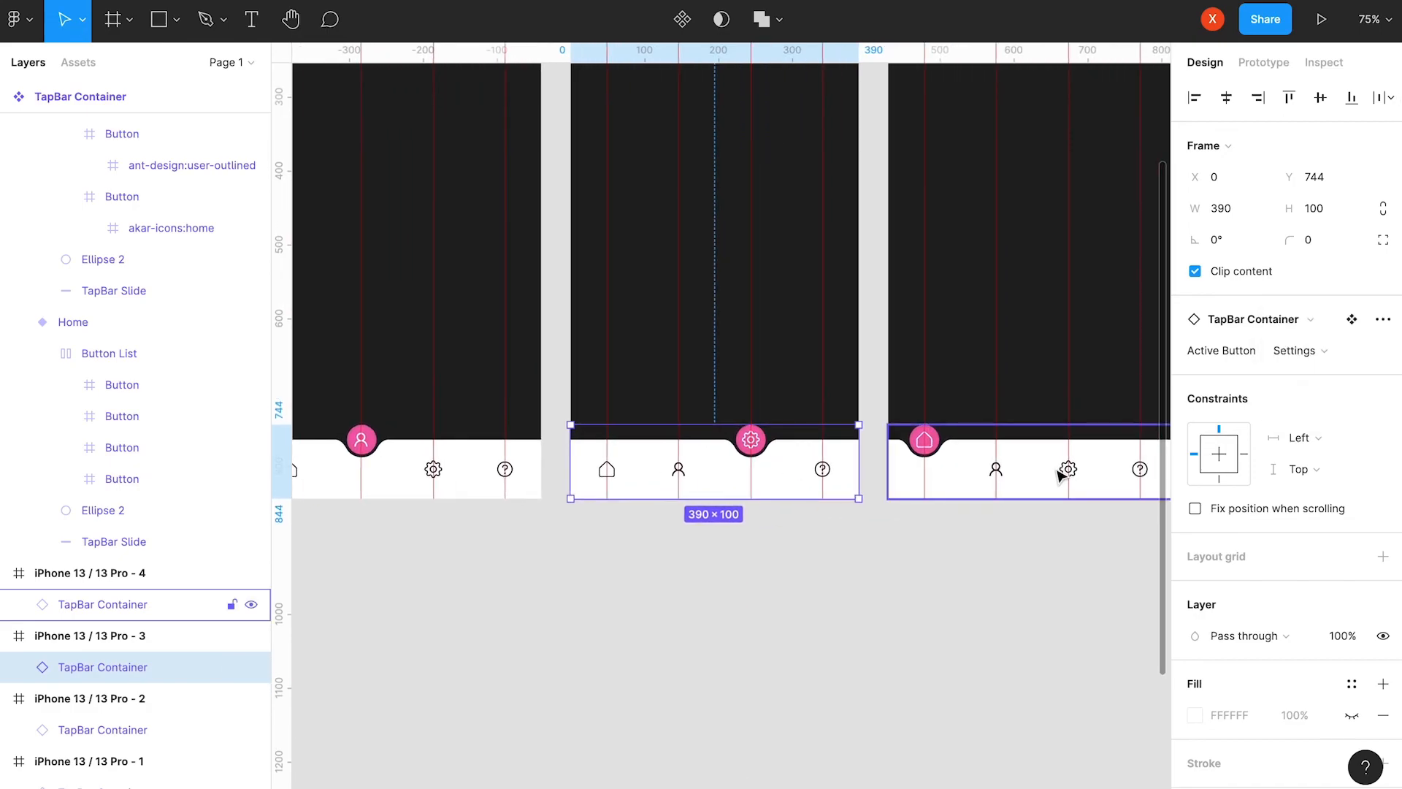
pyautogui.click(1061, 475)
pyautogui.hscroll(3, 1035, 472)
pyautogui.click(1294, 352)
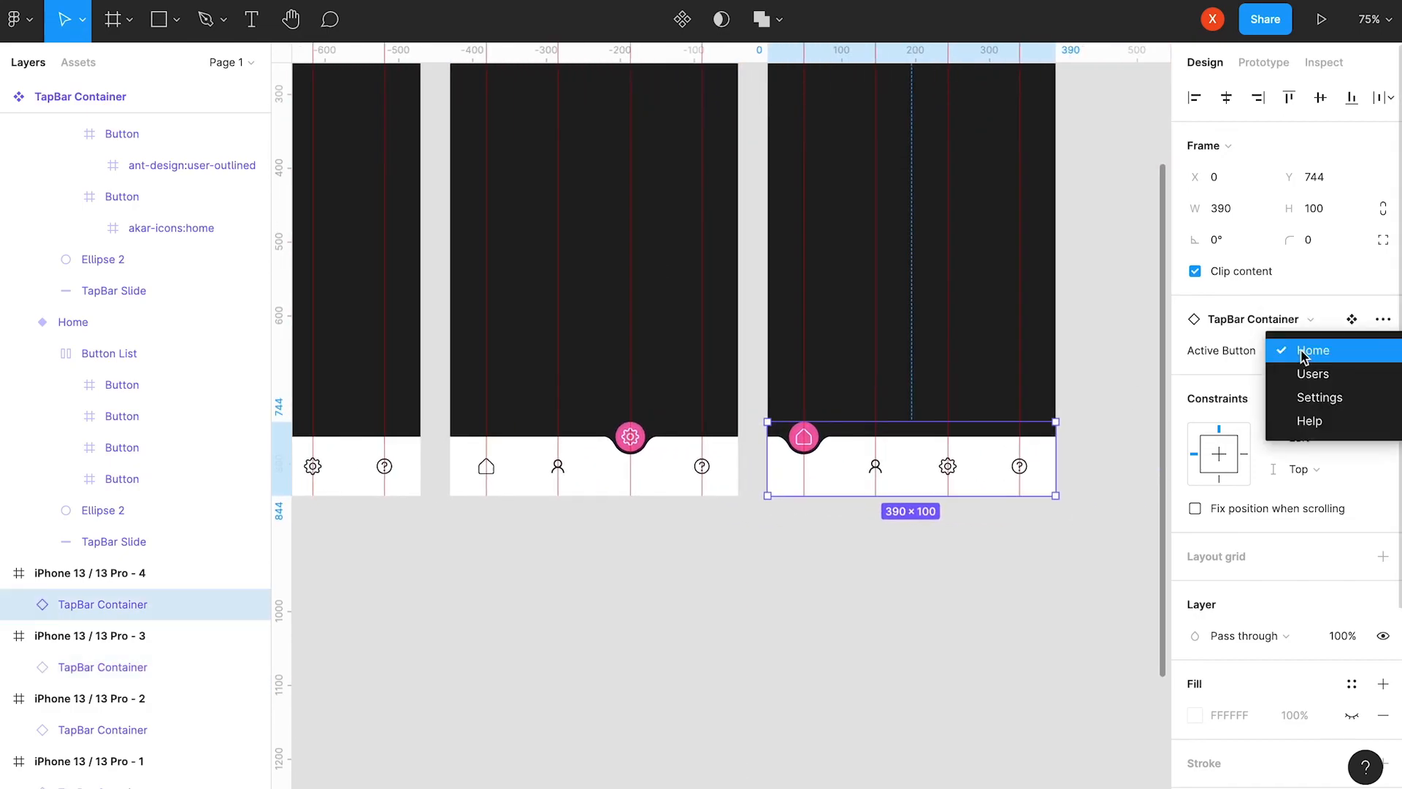
pyautogui.click(1310, 421)
pyautogui.click(669, 195)
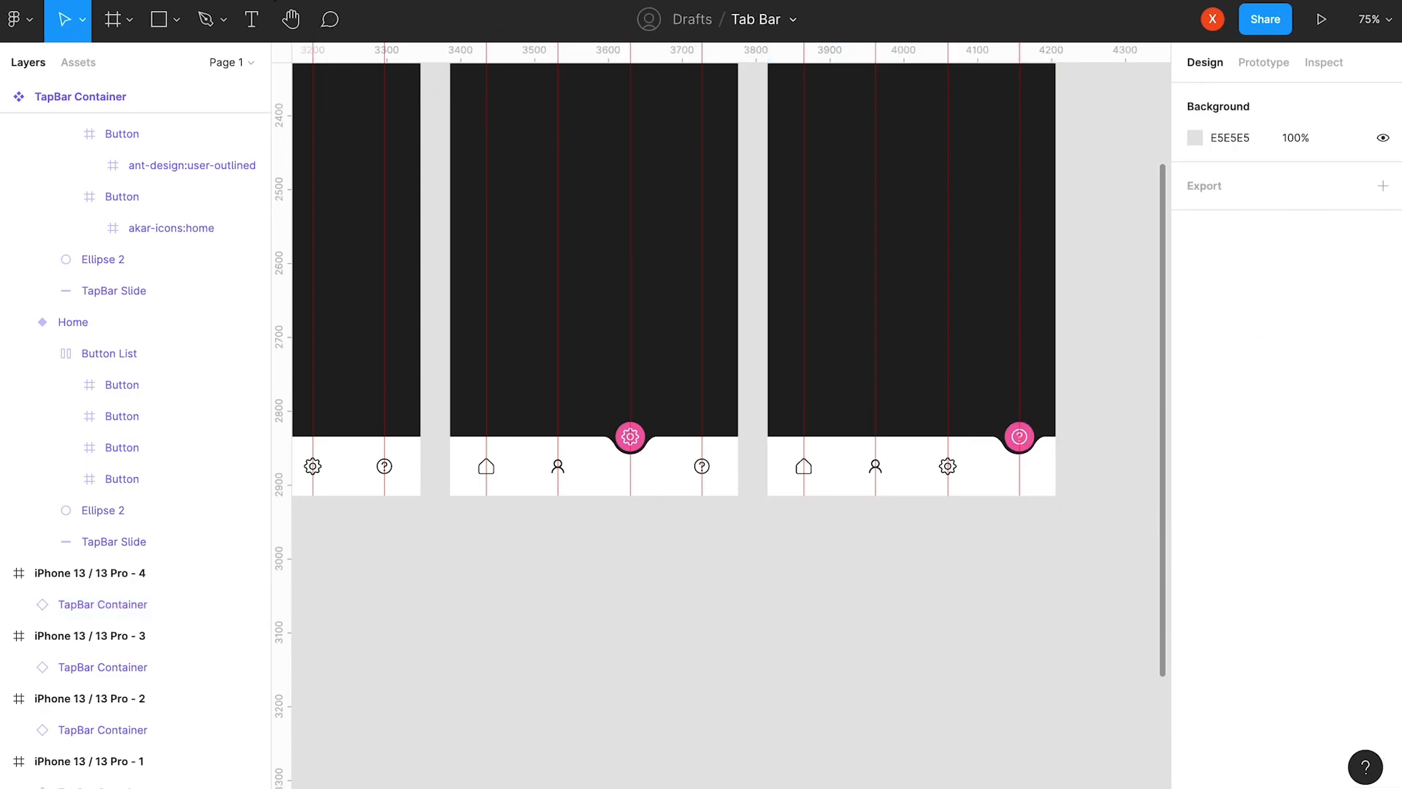
# Switch to the prototype preview and restart it from the first phone screen.
pyautogui.click(275, 0)
pyautogui.press('r')
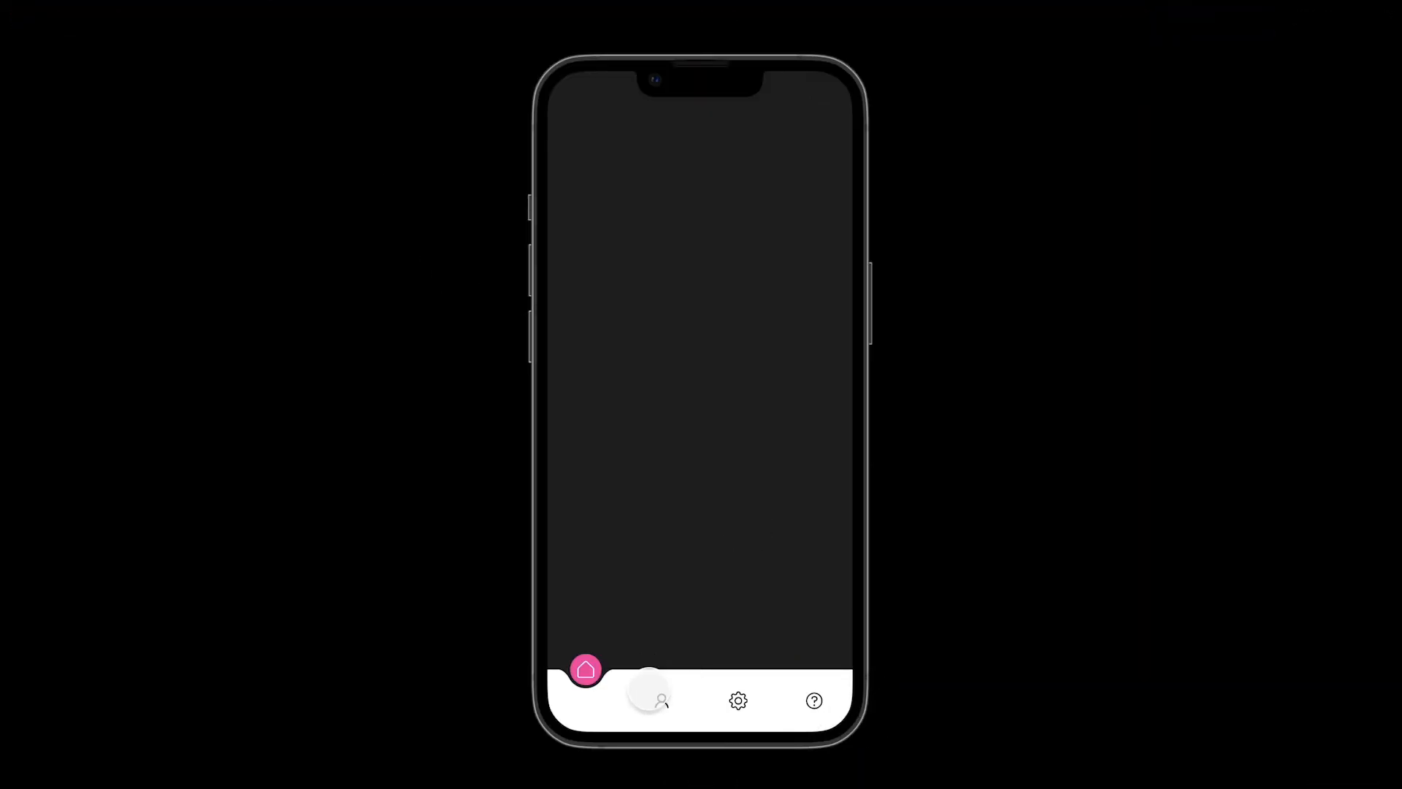